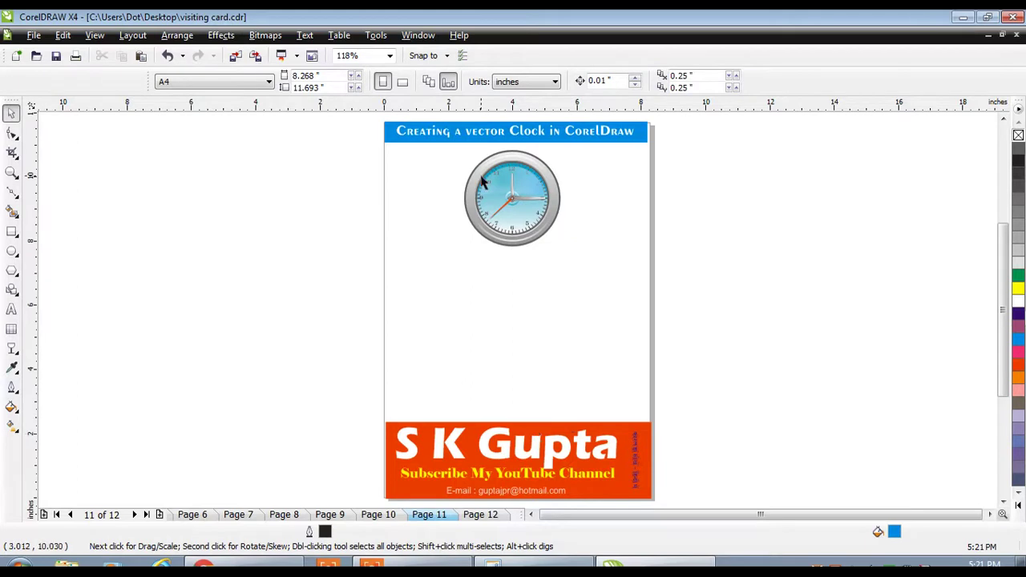
# Draw an ellipse below the sample clock and set its width and height to 3 inches to make a circle
pyautogui.click(405, 129)
pyautogui.moveTo(405, 129); pyautogui.dragTo(659, 282)
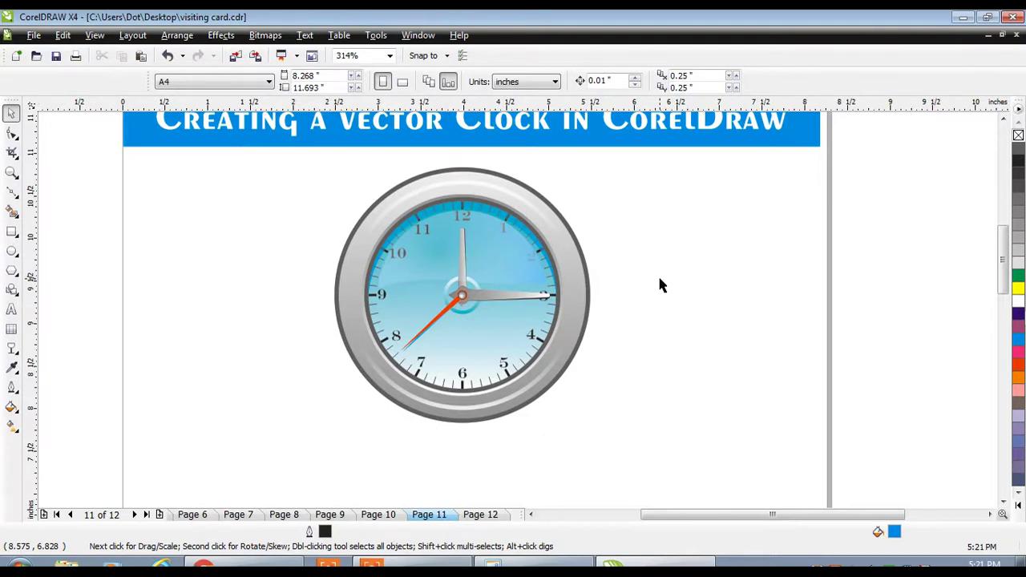
pyautogui.scroll(-3, 518, 314)
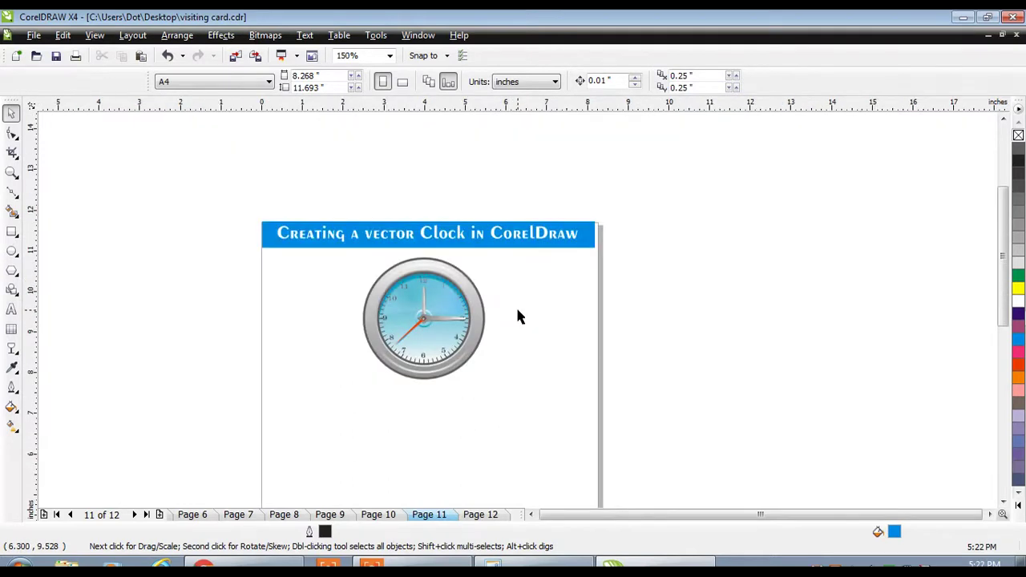
pyautogui.click(1001, 502)
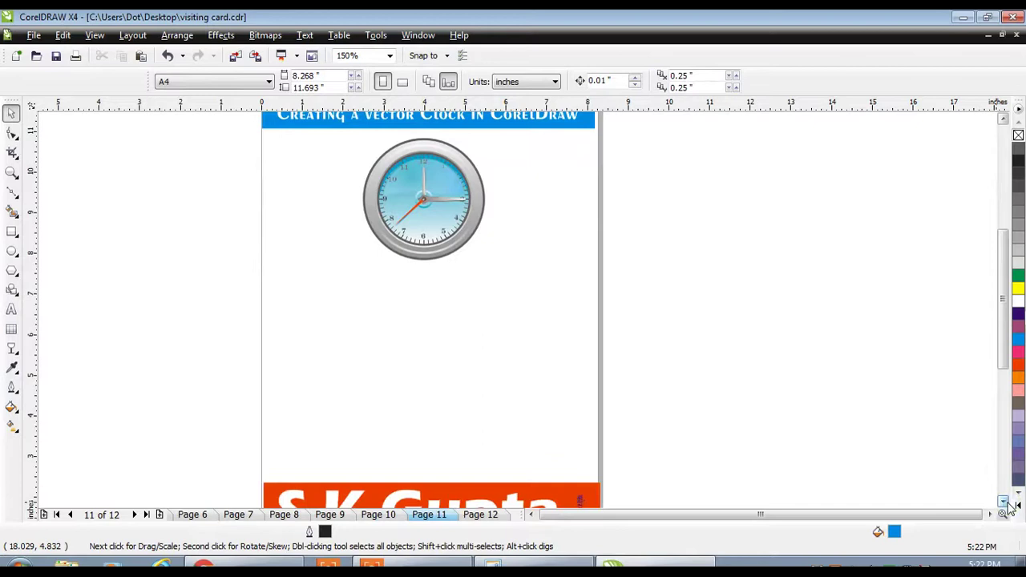
pyautogui.press('F7')
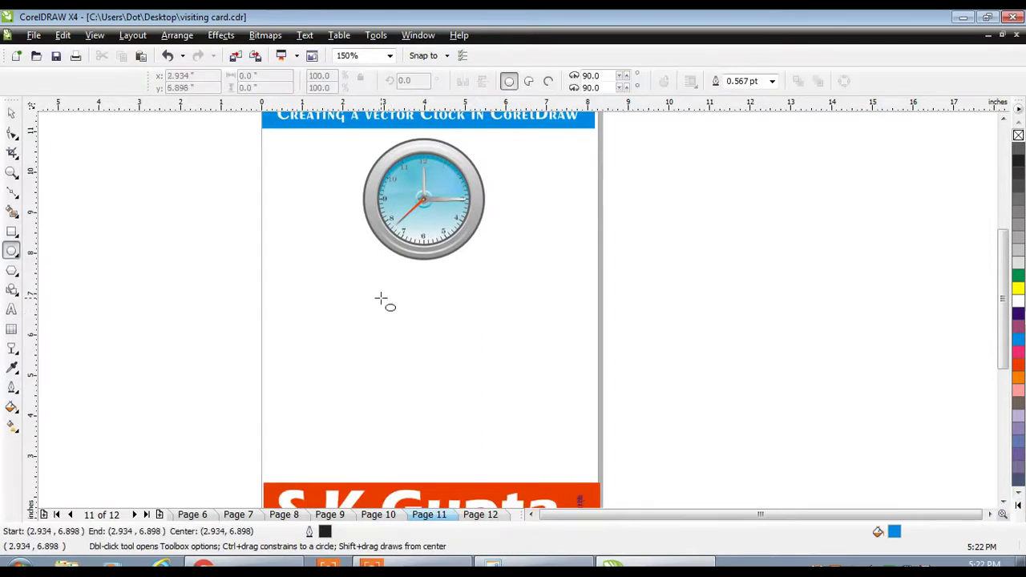
pyautogui.moveTo(381, 298); pyautogui.dragTo(479, 402)
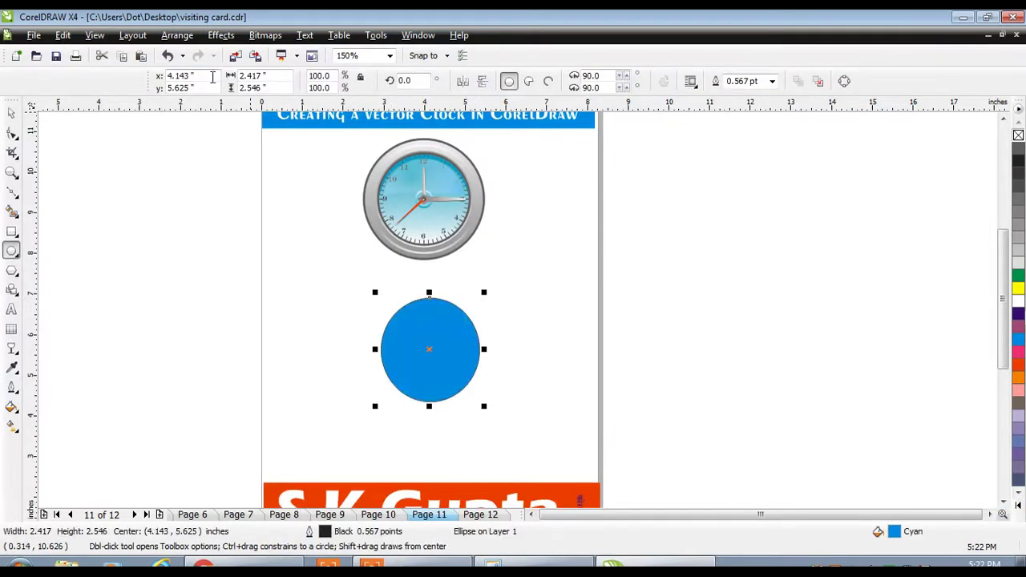
pyautogui.press('Tab')
pyautogui.write('3')
pyautogui.press('Tab')
pyautogui.write('3')
pyautogui.press('Return')
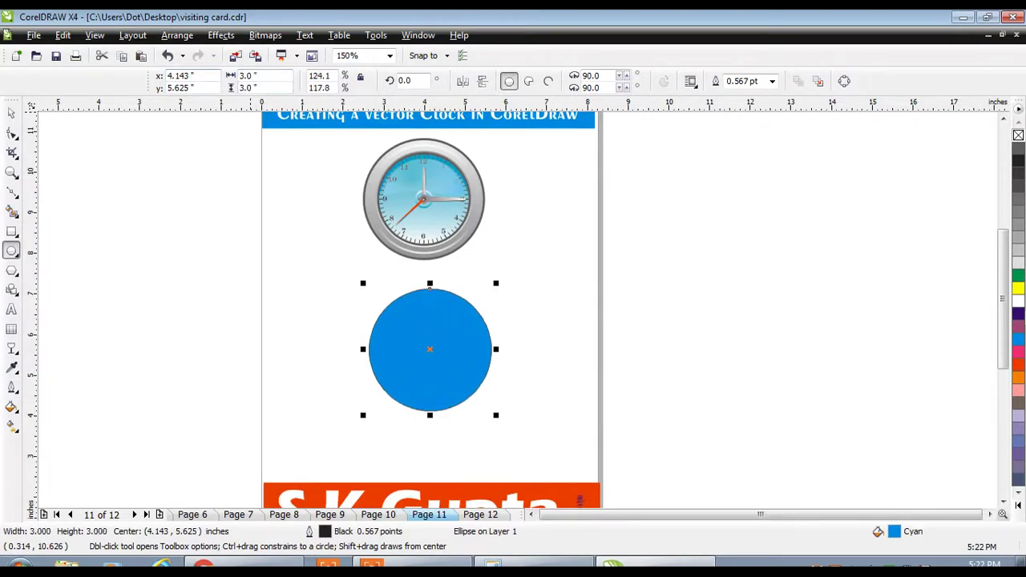
# Remove the circle's fill and move it slightly left, to a centre of about x 3.81, y 5.64 inches
pyautogui.click(1017, 136)
pyautogui.press('space')
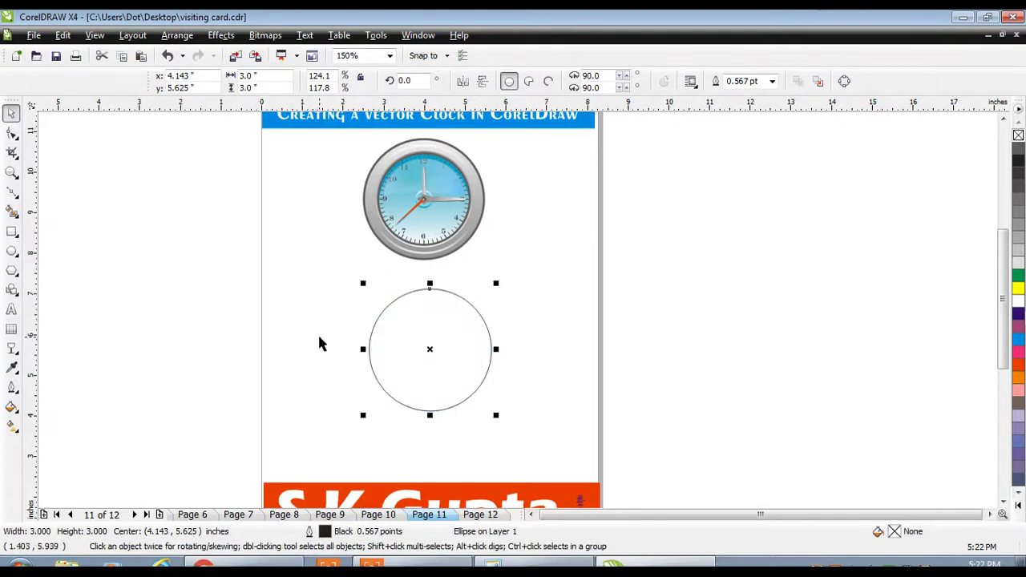
pyautogui.moveTo(429, 349); pyautogui.dragTo(416, 350)
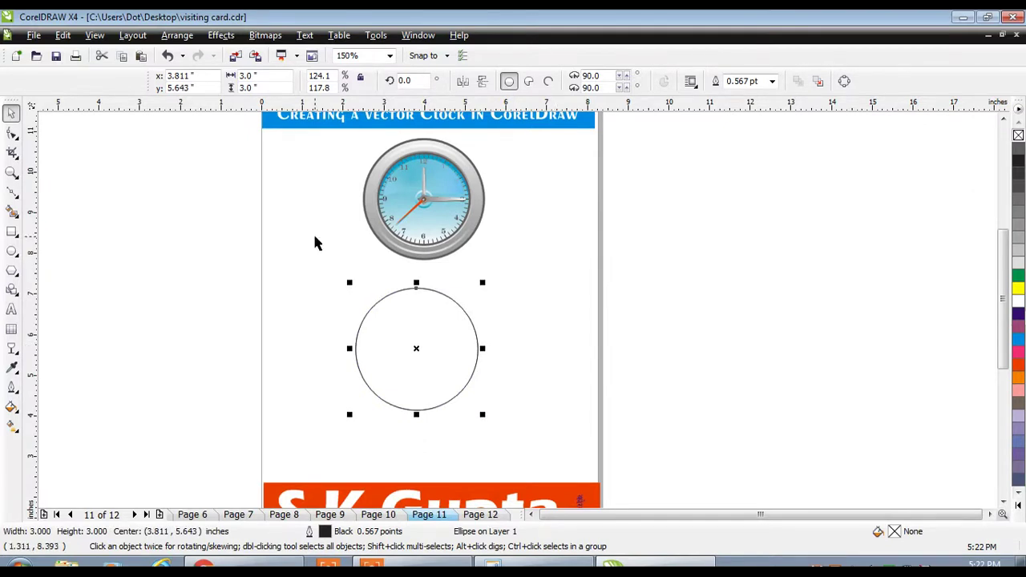
# Duplicate the 3-inch circle in place and set the copy's width and height to 2.9 inches
pyautogui.moveTo(273, 78); pyautogui.dragTo(205, 83)
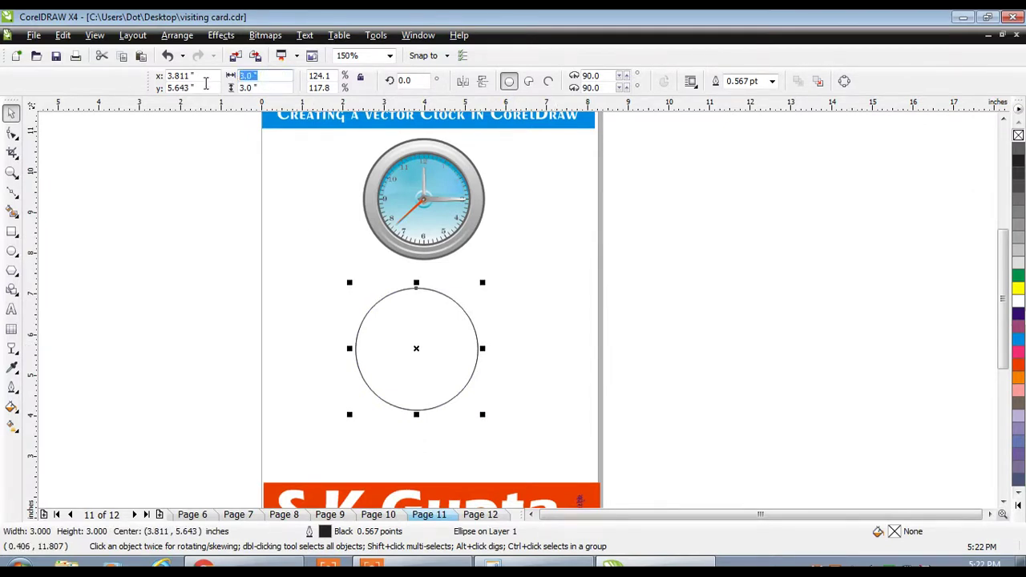
pyautogui.write('2.9')
pyautogui.press('Tab')
pyautogui.write('2.9')
pyautogui.press('Return')
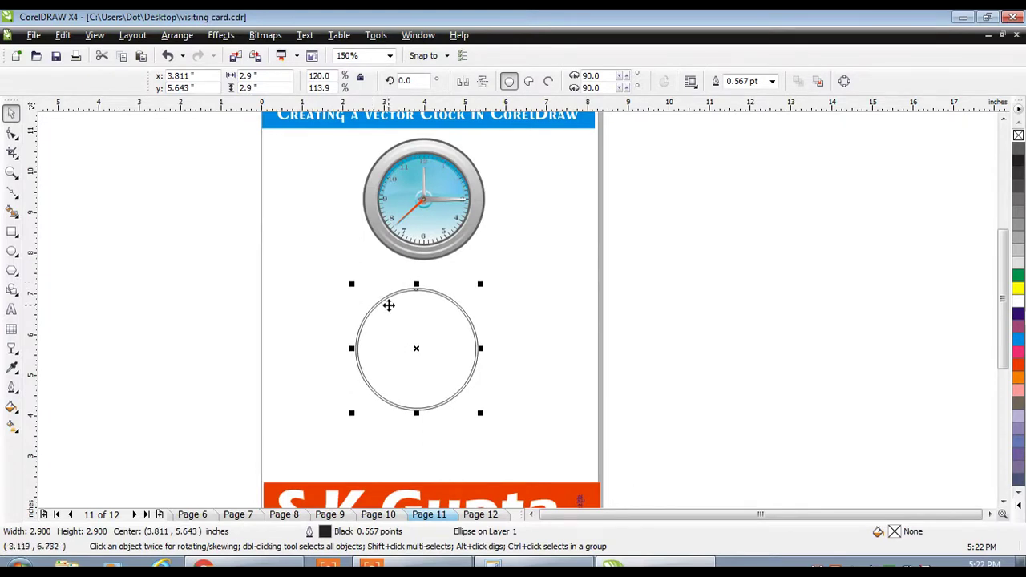
# Duplicate the 2.9-inch circle in place and set the copy's width and height to 2.7 inches
pyautogui.press('z')
pyautogui.moveTo(307, 271); pyautogui.dragTo(535, 436)
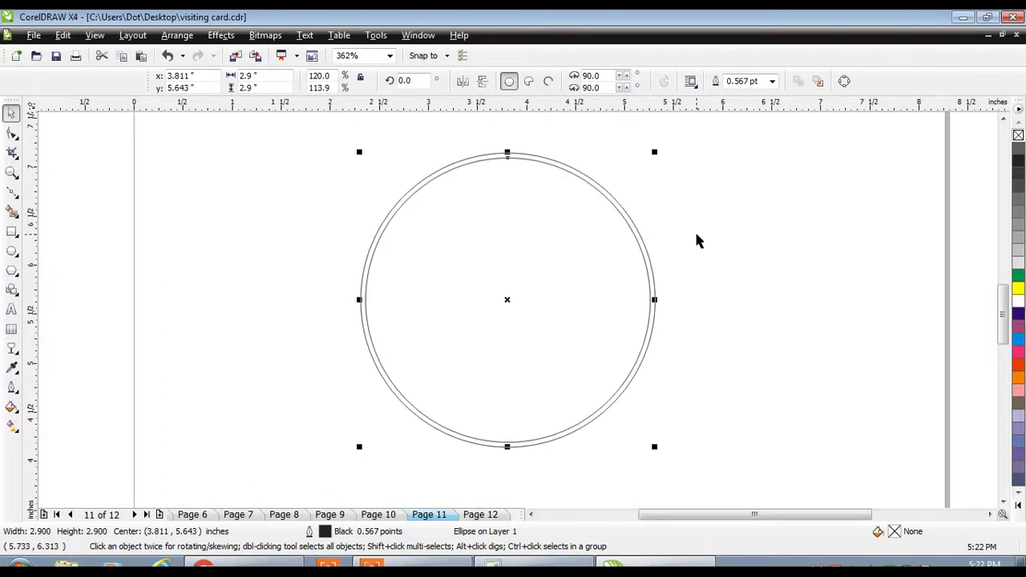
pyautogui.click(275, 75)
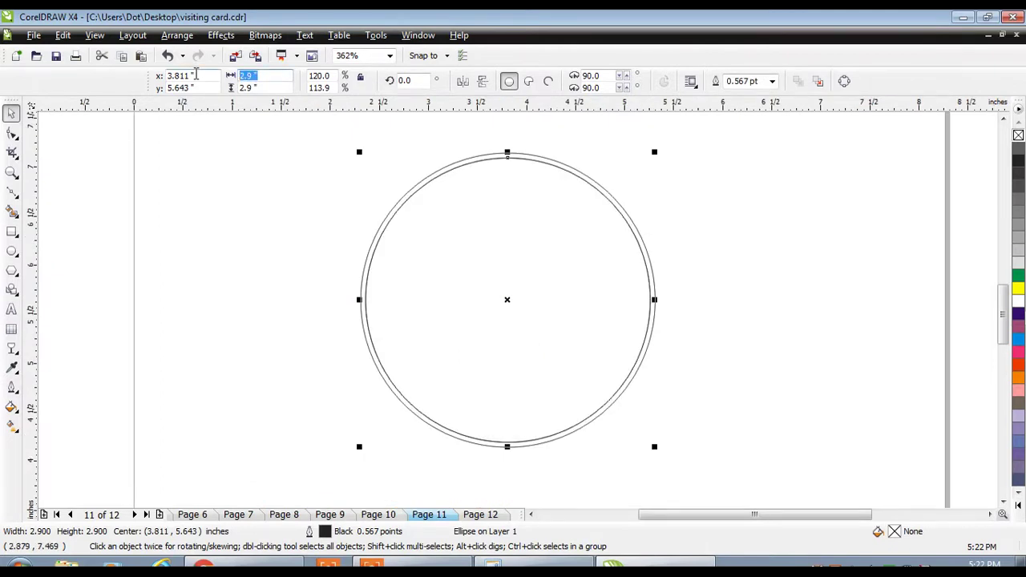
pyautogui.write('2.7')
pyautogui.press('Tab')
pyautogui.write('2.7')
pyautogui.press('Return')
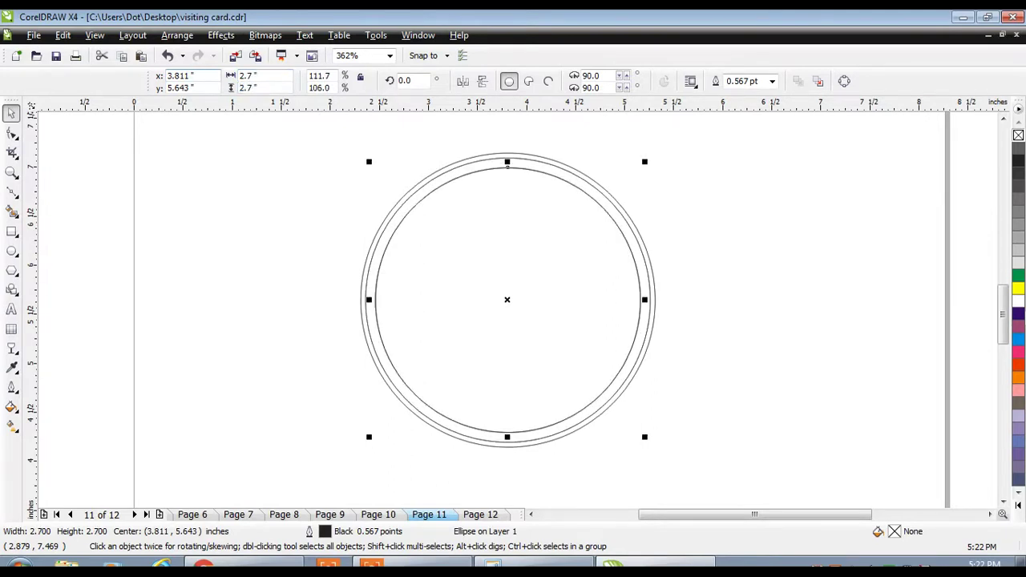
# Add two more concentric copies inside the 2.7-inch circle, one 2.6 × 2.6 inches and one 2.4 × 2.4 inches
pyautogui.click(260, 77)
pyautogui.write('2.6')
pyautogui.press('Return')
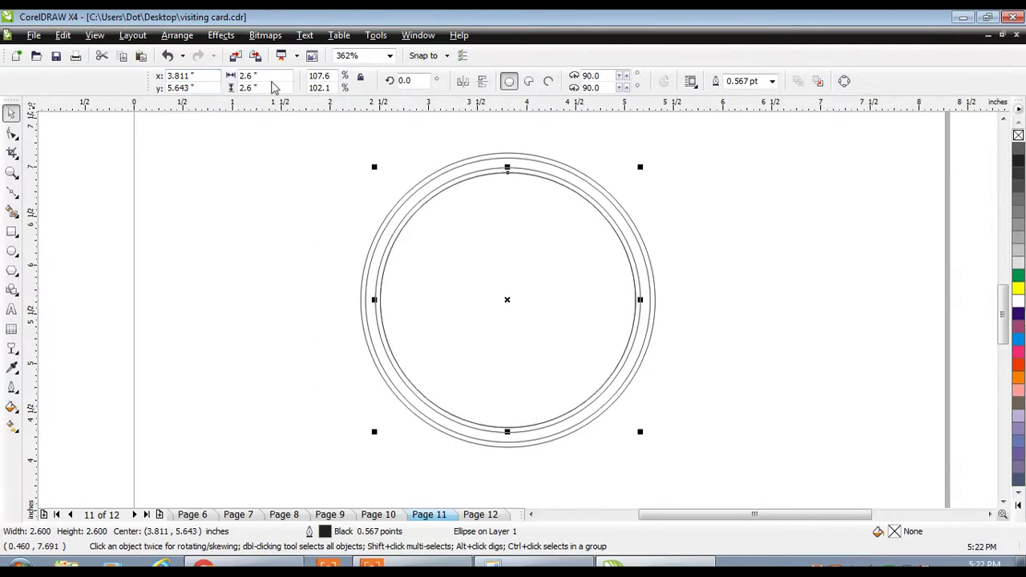
pyautogui.moveTo(273, 75); pyautogui.dragTo(231, 77)
pyautogui.write('2.4')
pyautogui.press('Tab')
pyautogui.write('2.4')
pyautogui.press('Return')
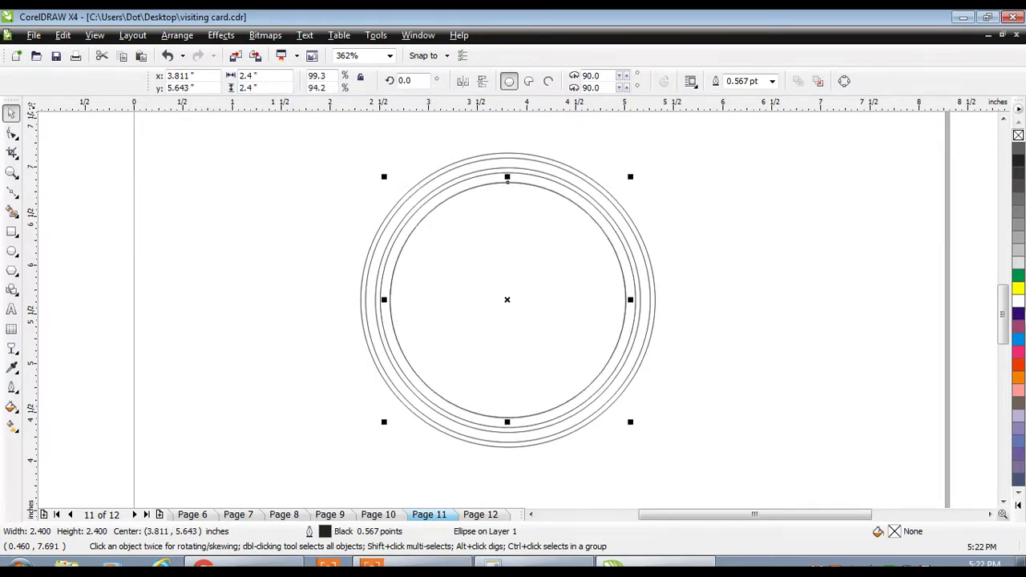
# Add an innermost concentric copy of the circle measuring 2.3 × 2.3 inches and deselect it
pyautogui.click(253, 75)
pyautogui.write('2.3')
pyautogui.press('Tab')
pyautogui.write('2.3')
pyautogui.press('Return')
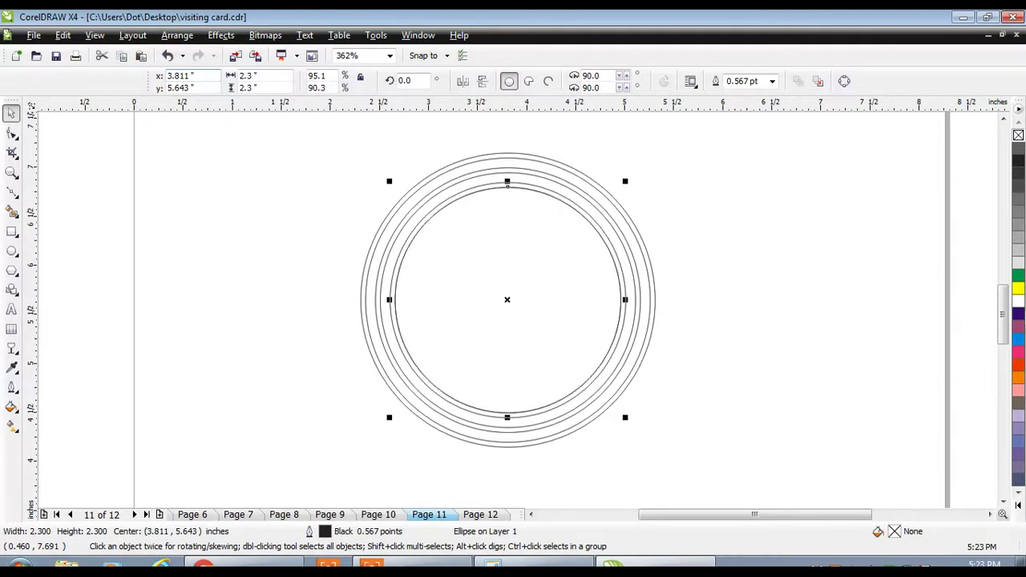
pyautogui.click(258, 206)
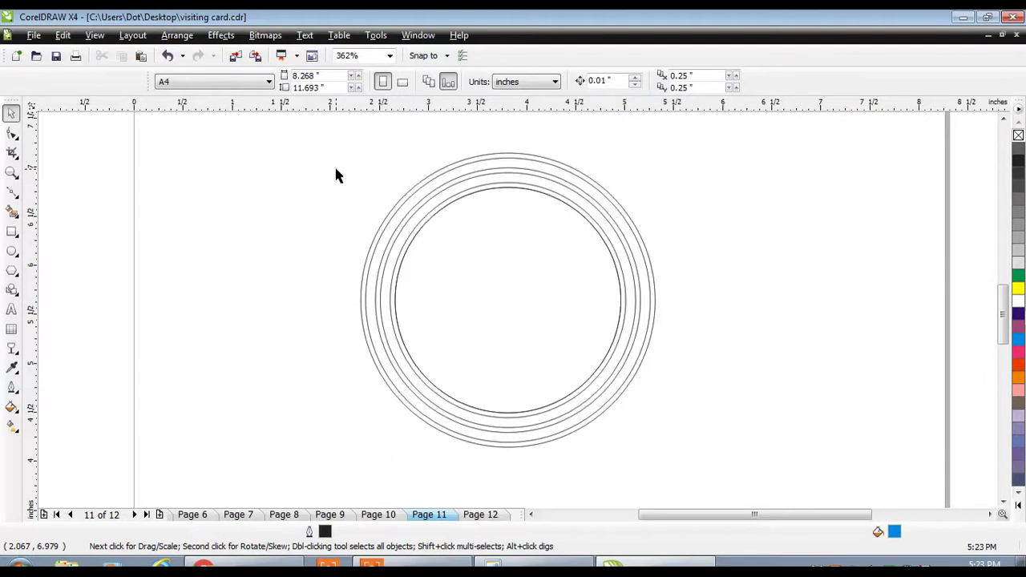
# Fill all the concentric circles with White and move them just beneath the sample clock
pyautogui.moveTo(294, 150); pyautogui.dragTo(700, 458)
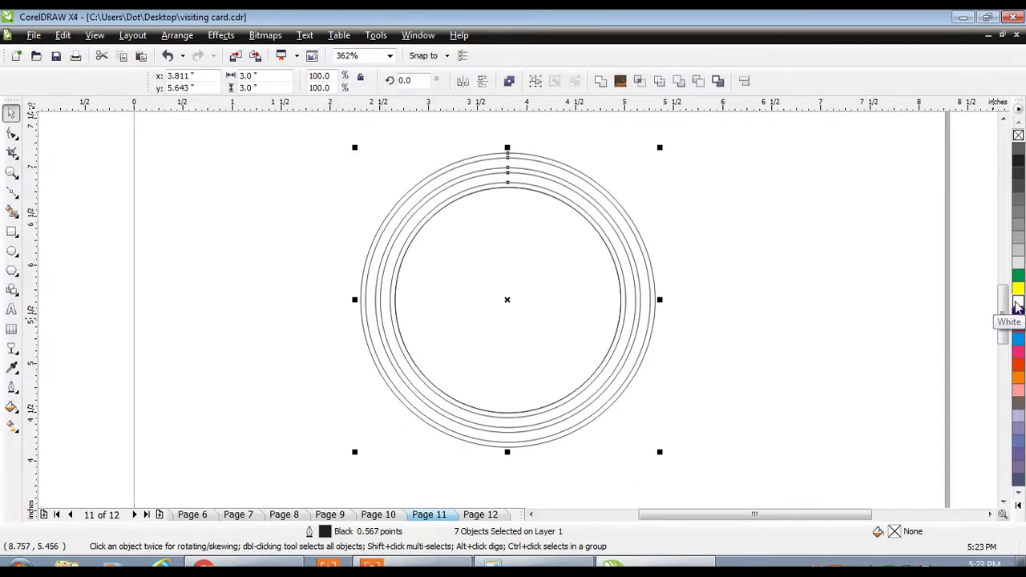
pyautogui.click(1016, 301)
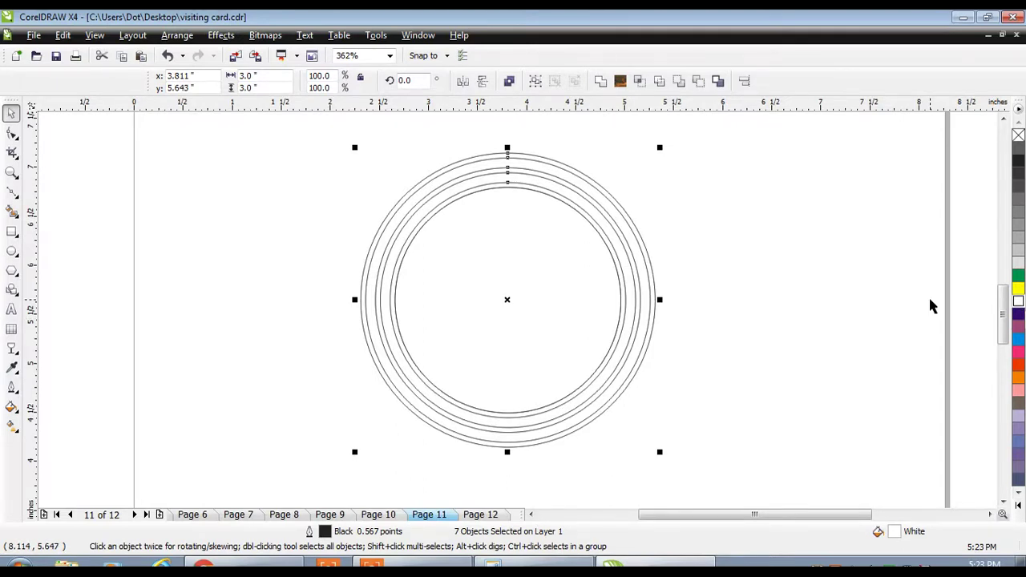
pyautogui.press('F4')
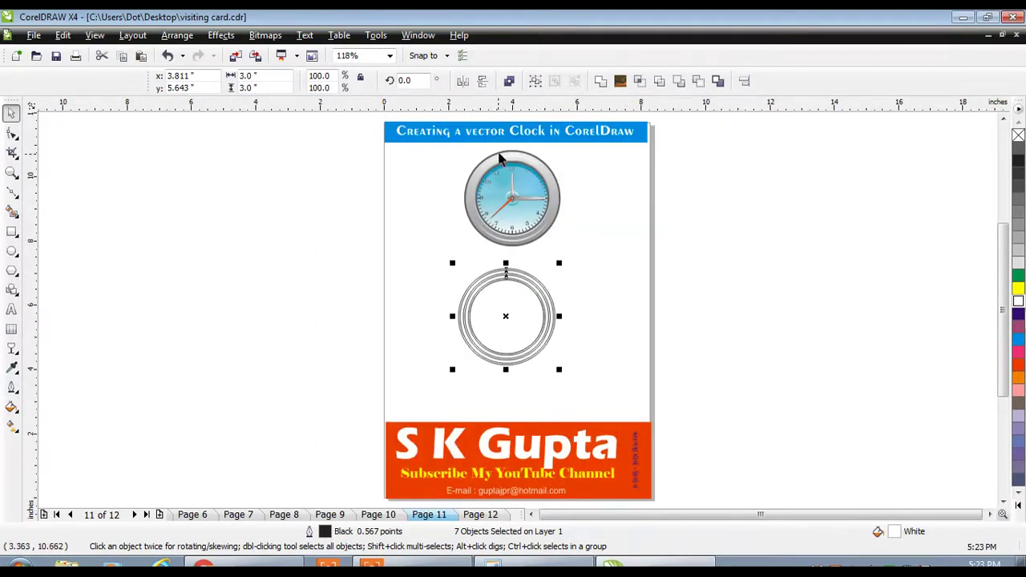
pyautogui.moveTo(508, 319); pyautogui.dragTo(518, 305)
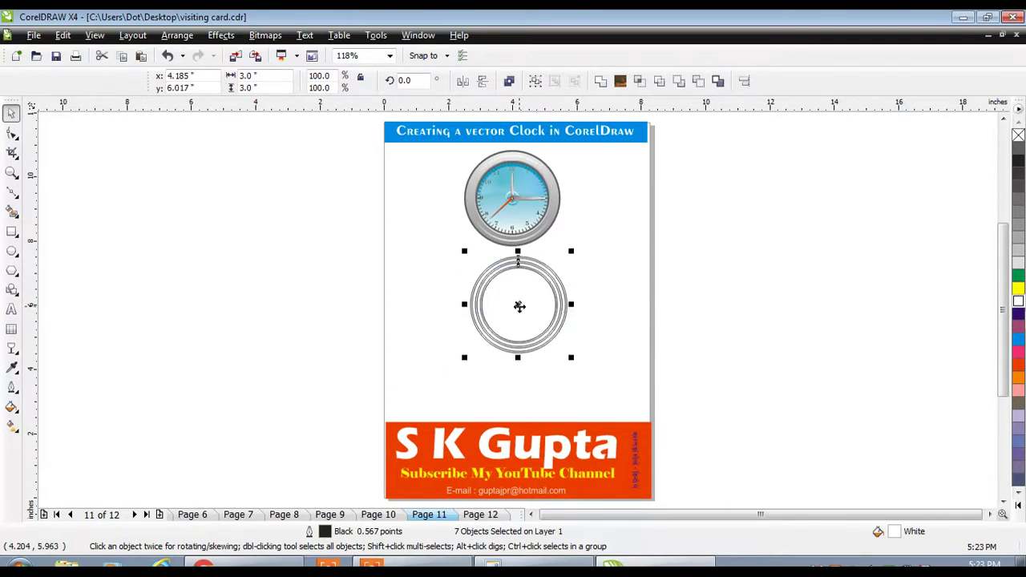
# Fill the outermost 3-inch circle with Black
pyautogui.press('F2')
pyautogui.moveTo(428, 218); pyautogui.dragTo(606, 304)
pyautogui.click(655, 241)
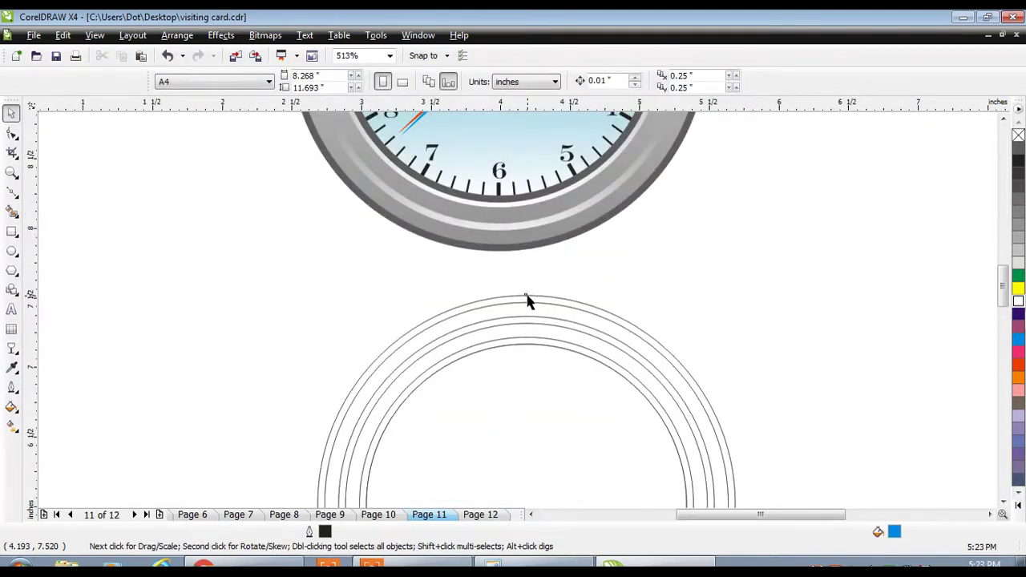
pyautogui.click(527, 301)
pyautogui.click(1019, 161)
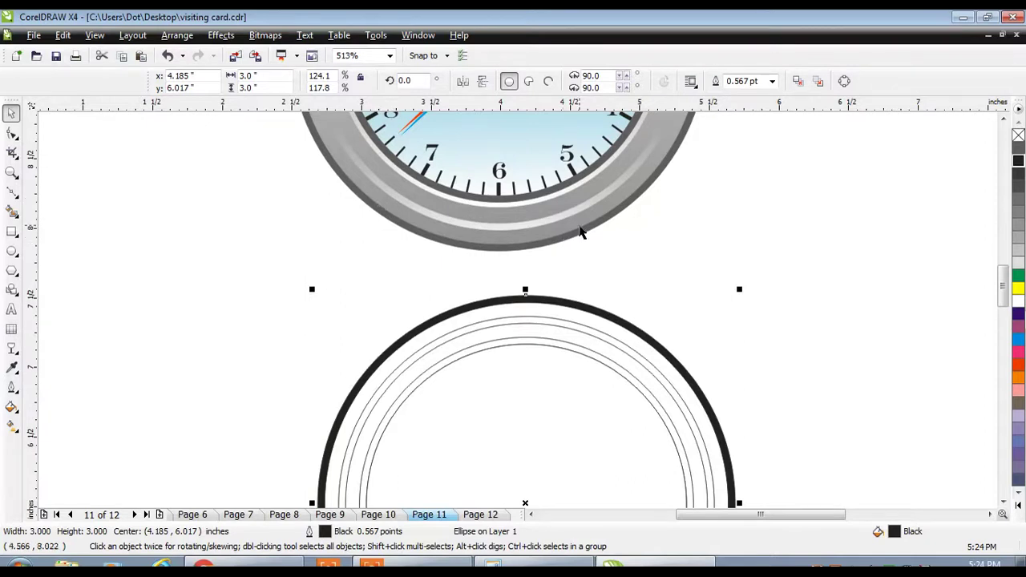
pyautogui.click(670, 270)
# Fill the 2.9-inch circle with 50% Black
pyautogui.click(517, 308)
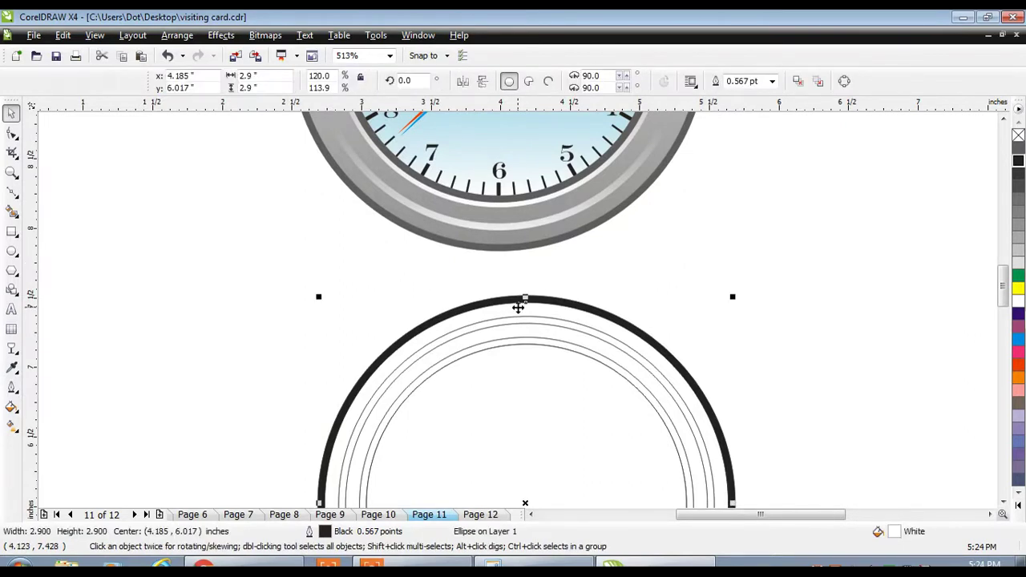
pyautogui.click(1018, 227)
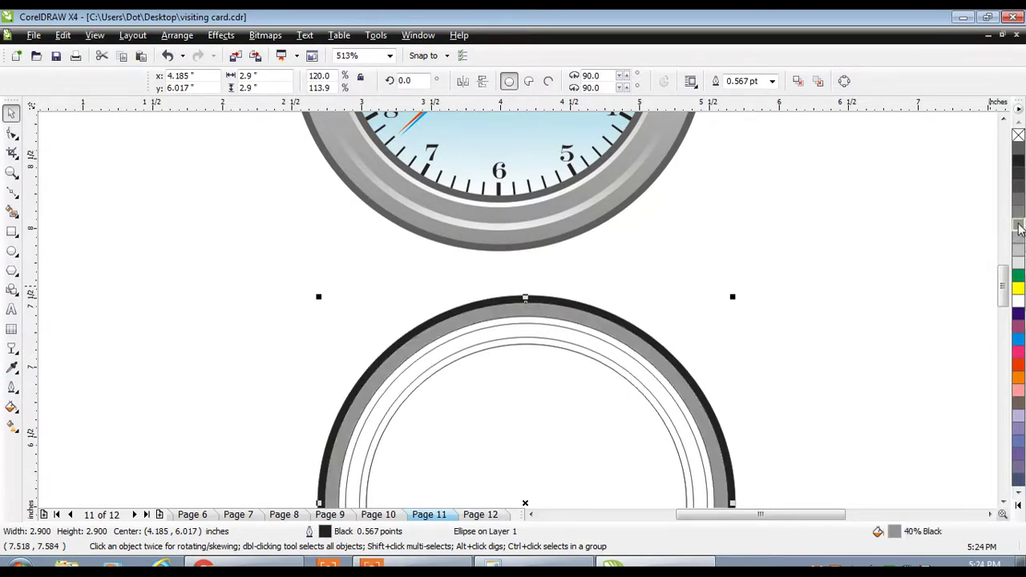
pyautogui.click(1018, 222)
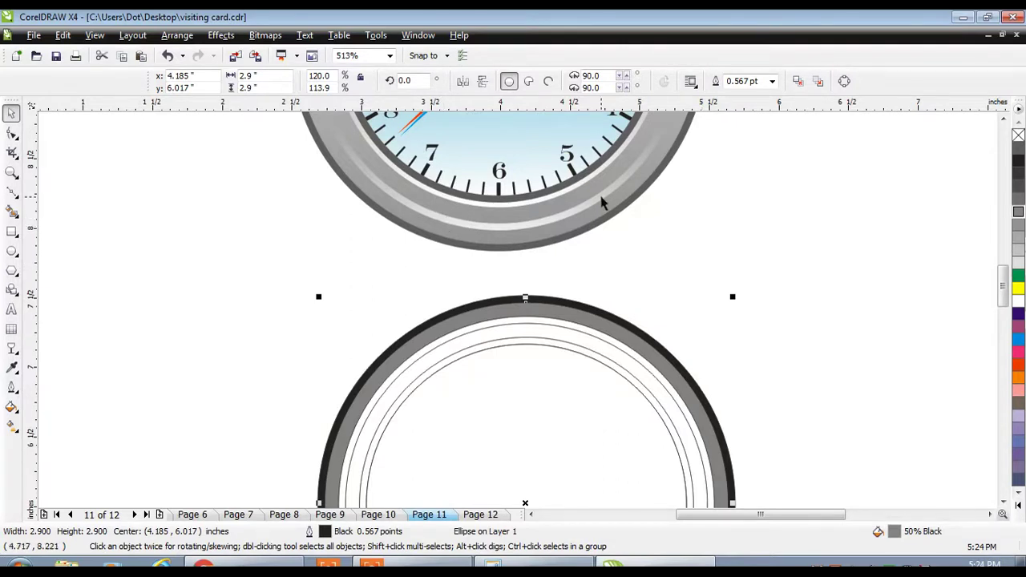
# Combine the 2.7-inch and 2.6-inch circles into a single ring shape
pyautogui.click(506, 323)
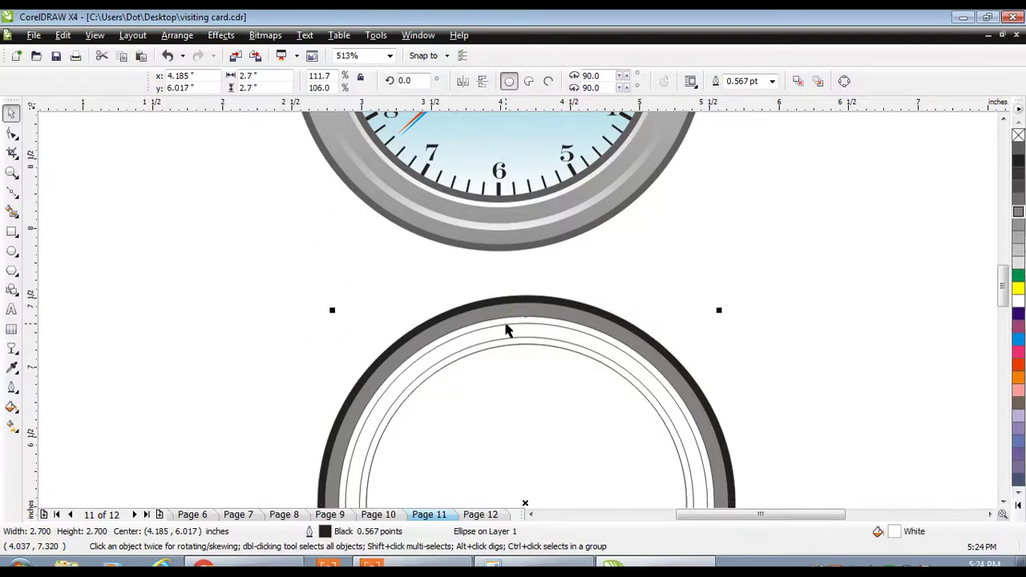
pyautogui.keyDown('shift'); pyautogui.click(513, 324); pyautogui.keyUp('shift')
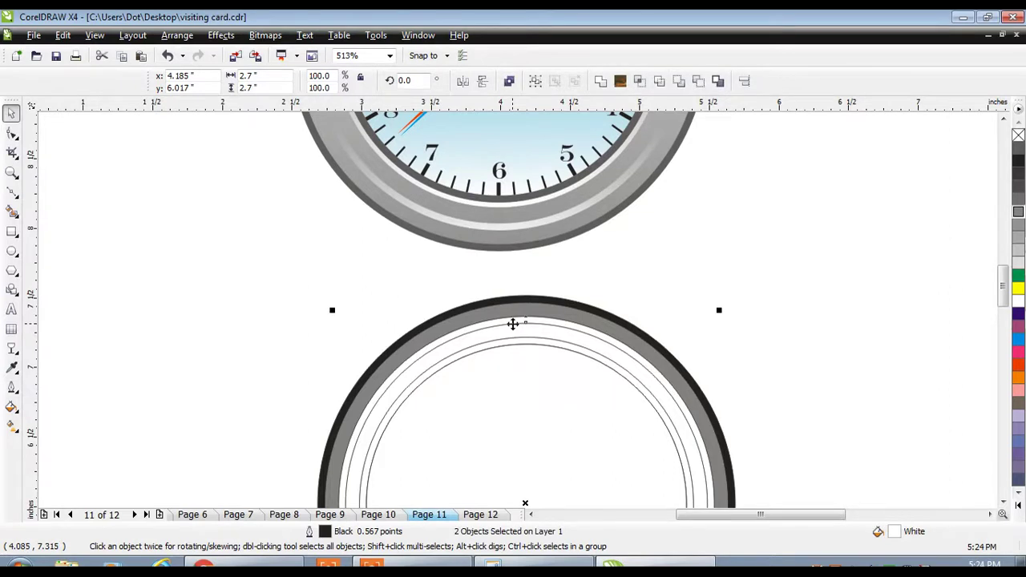
pyautogui.click(178, 36)
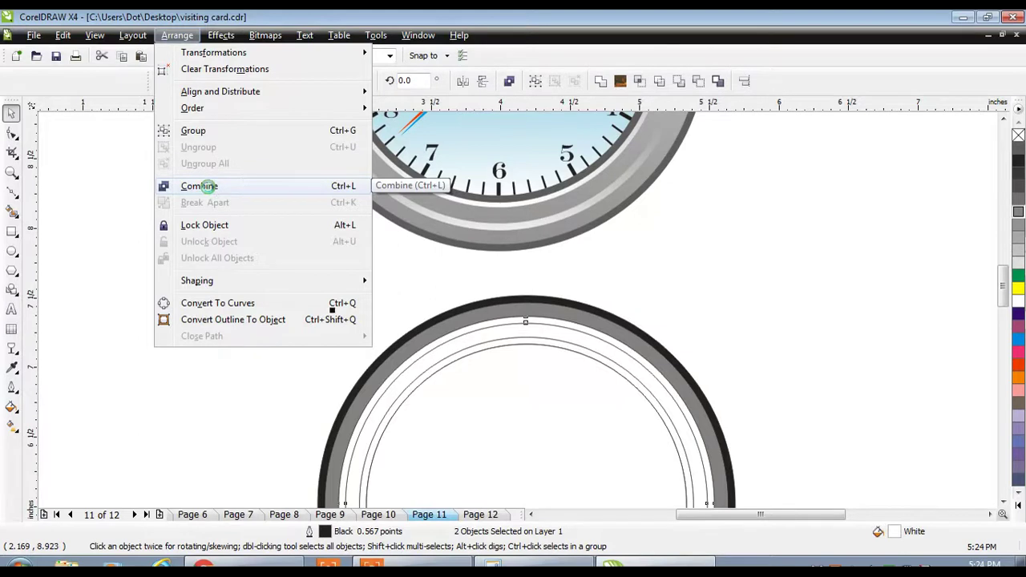
pyautogui.click(208, 188)
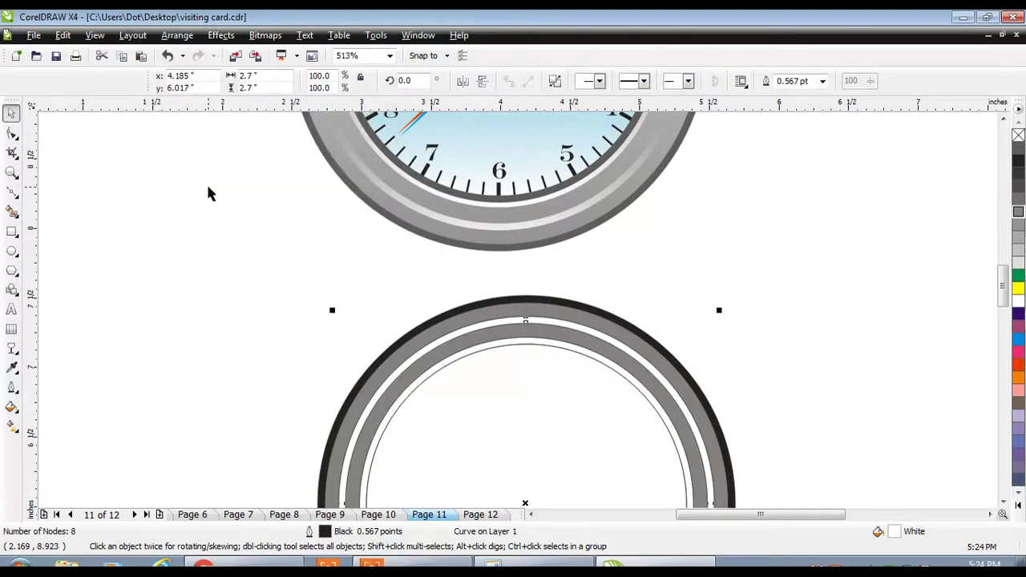
pyautogui.click(679, 298)
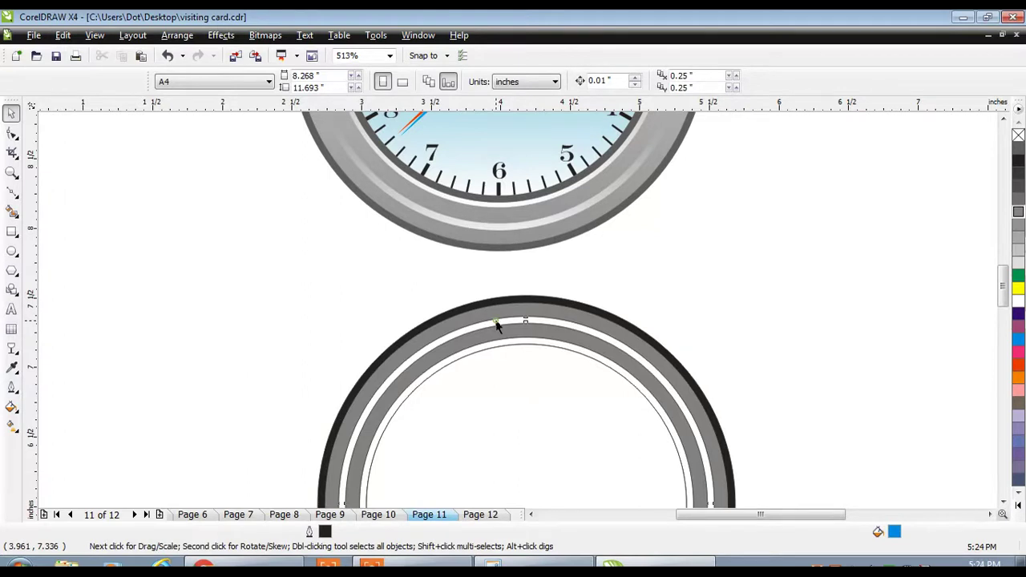
# Set both the fill and the outline of the combined ring to Green
pyautogui.click(496, 324)
pyautogui.click(1017, 276)
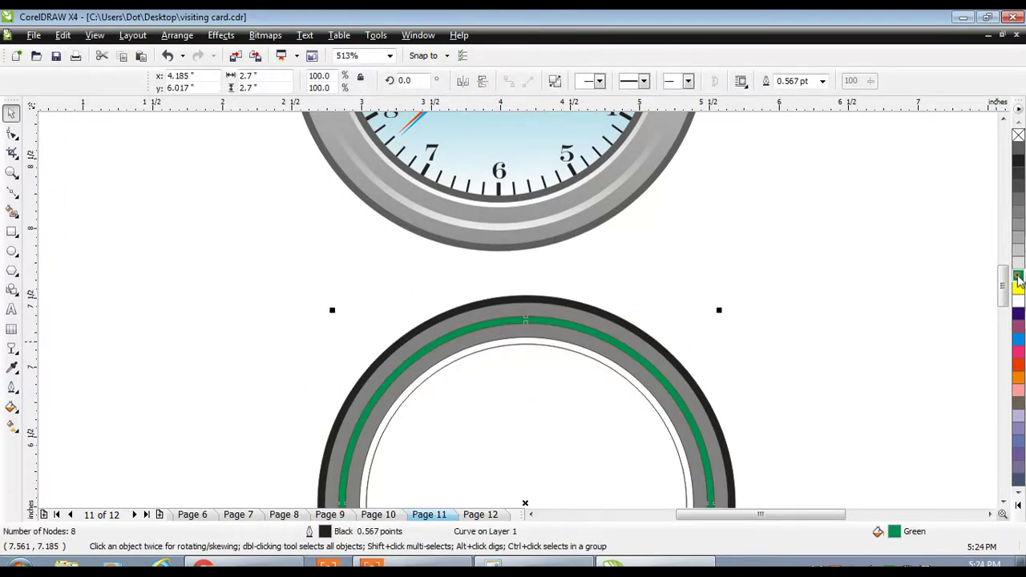
pyautogui.rightClick(1018, 277)
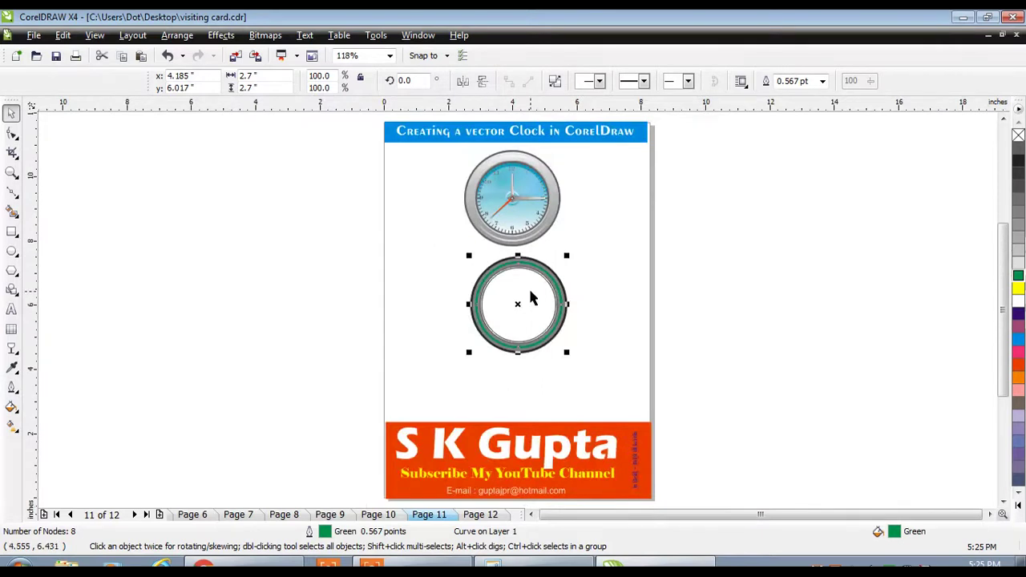
# Move the sample clock to the page's left side below the title and place the new clock rings beside it on the right
pyautogui.press('z')
pyautogui.moveTo(367, 151); pyautogui.dragTo(662, 381)
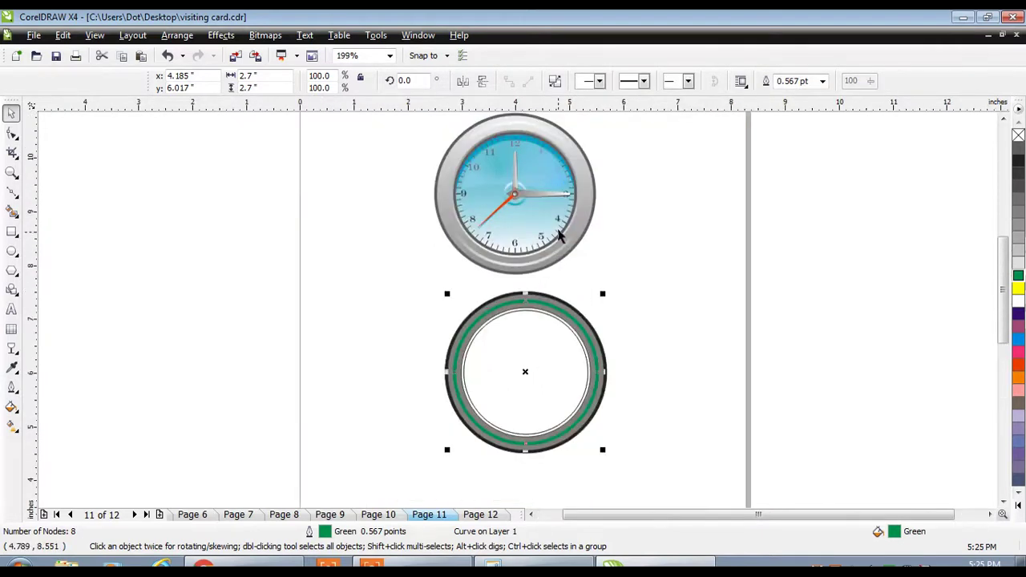
pyautogui.click(1003, 119)
pyautogui.moveTo(360, 148); pyautogui.dragTo(637, 326)
pyautogui.moveTo(527, 232); pyautogui.dragTo(392, 282)
pyautogui.moveTo(708, 282); pyautogui.dragTo(701, 318)
pyautogui.moveTo(528, 402); pyautogui.dragTo(573, 266)
pyautogui.click(518, 367)
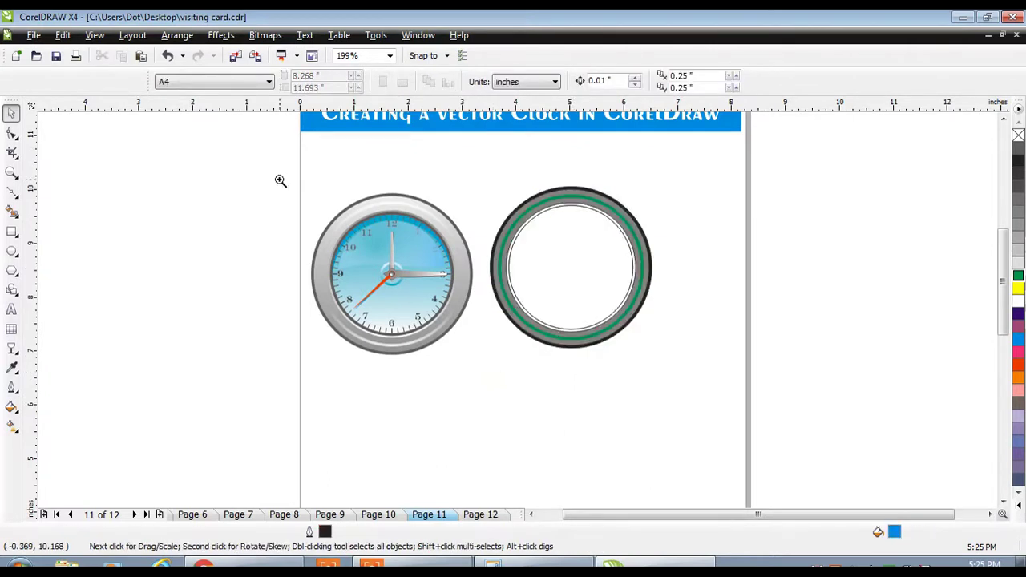
# Fill the green 2.7-inch ring of the new clock with 20% Black and remove its outline
pyautogui.click(489, 293)
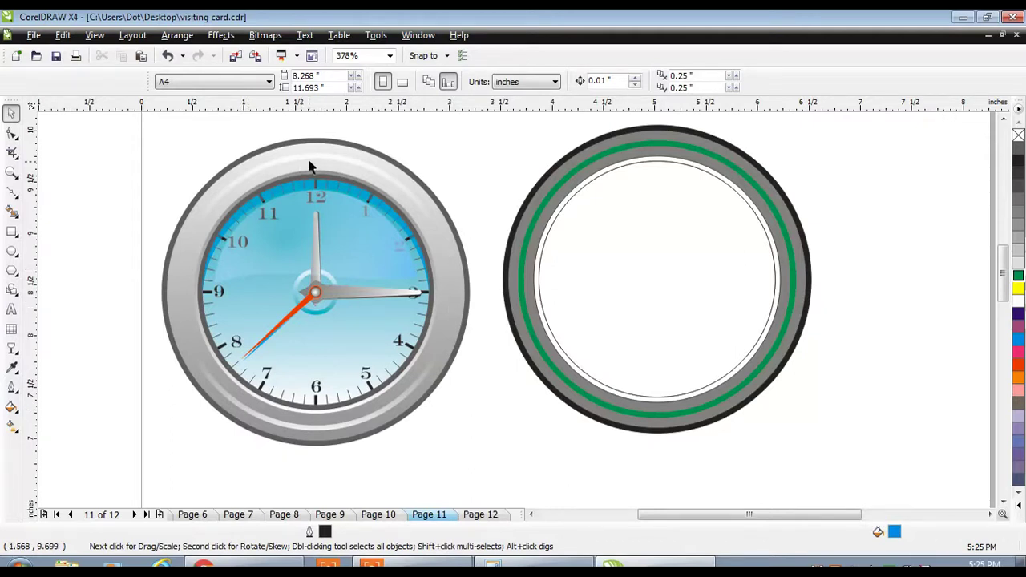
pyautogui.click(649, 148)
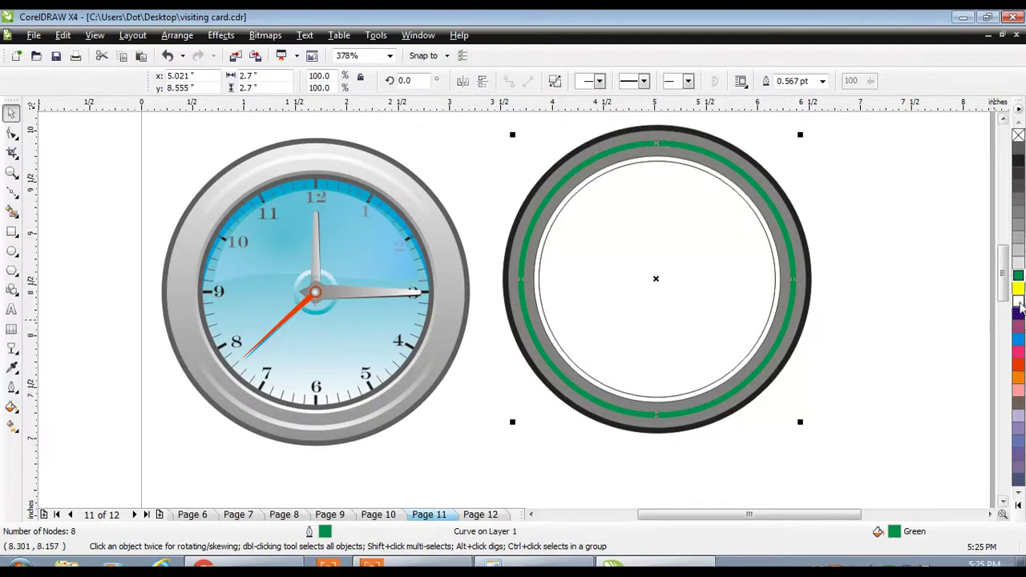
pyautogui.click(1017, 302)
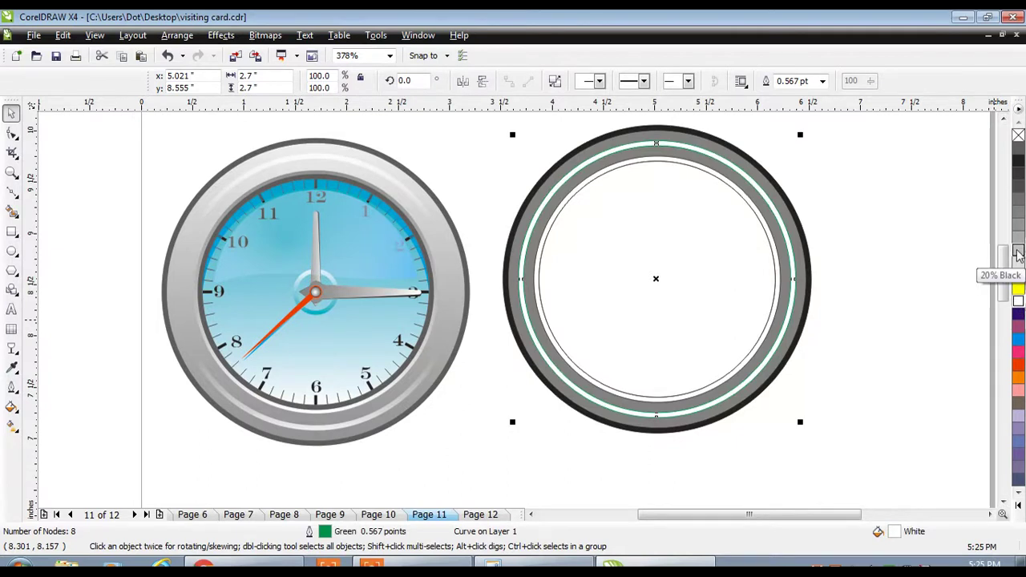
pyautogui.click(1017, 253)
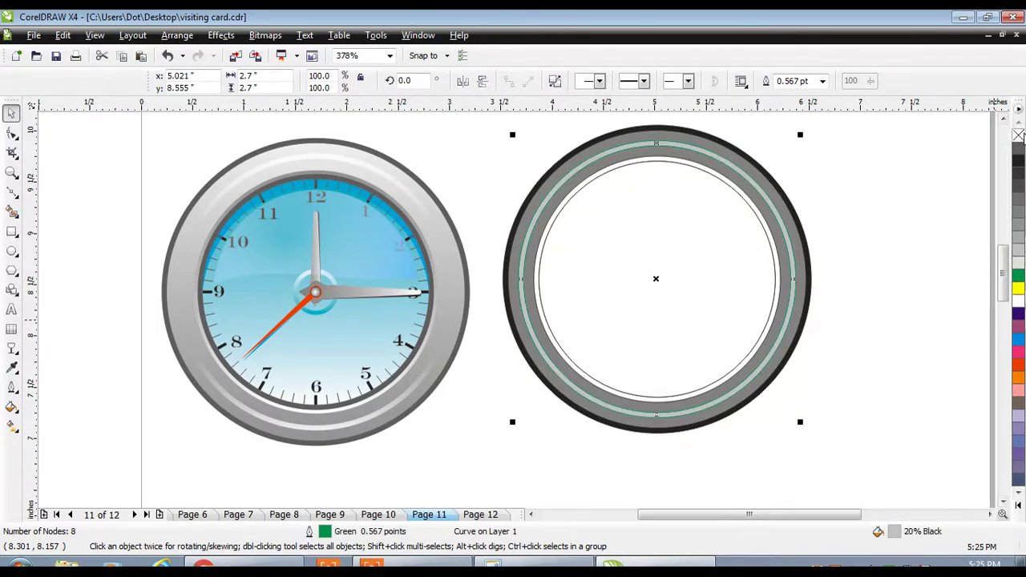
pyautogui.rightClick(1018, 135)
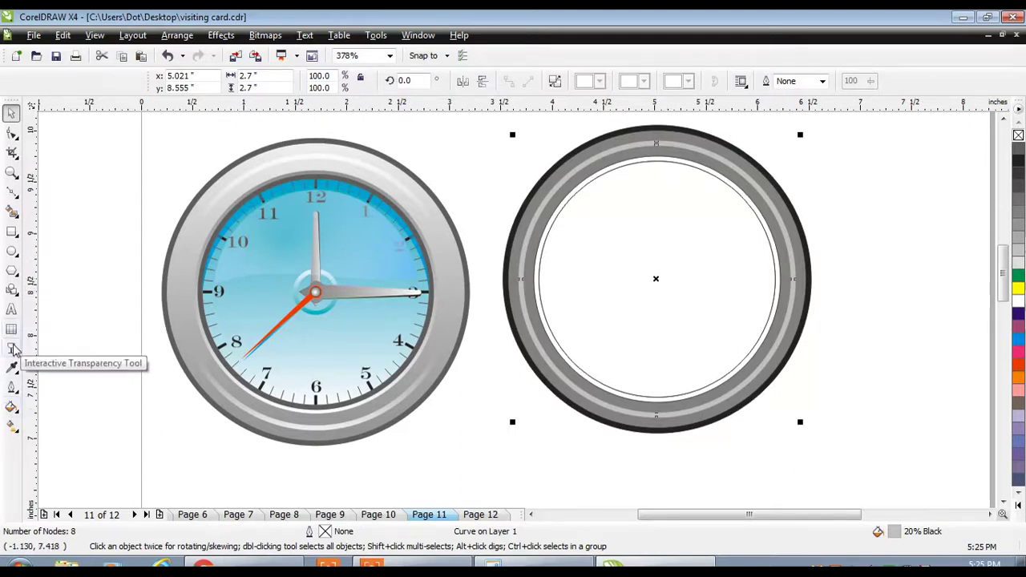
# Apply a vertical linear transparency to the 20% Black ring from its lower to its upper edge, adding two black stops along the gradient
pyautogui.click(11, 407)
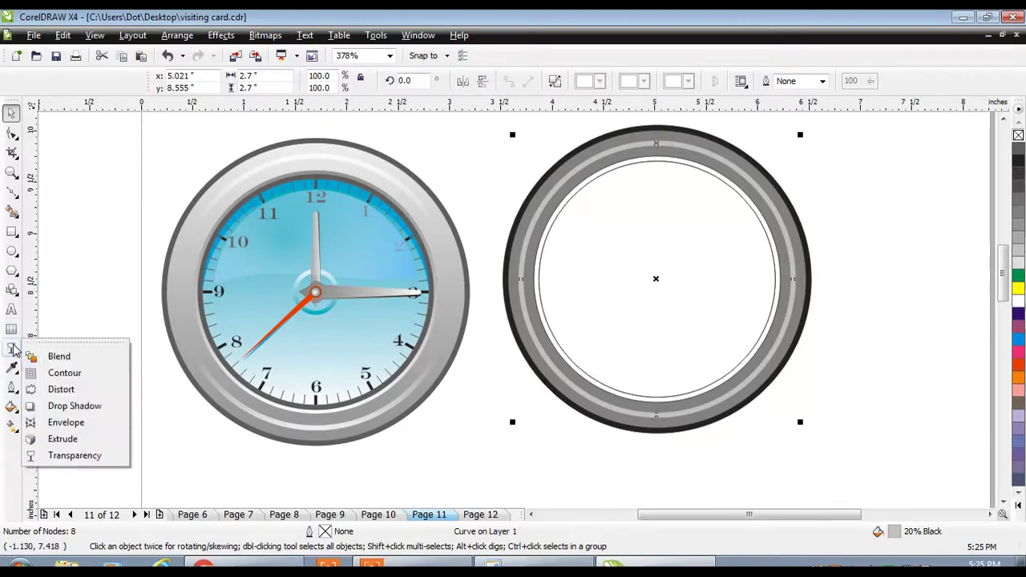
pyautogui.click(73, 456)
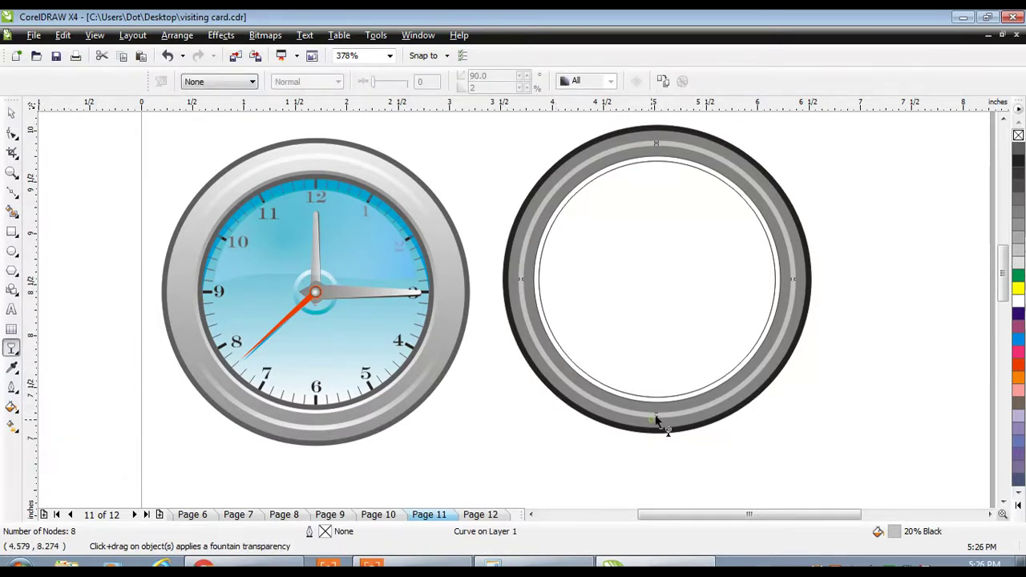
pyautogui.moveTo(654, 419); pyautogui.dragTo(651, 135)
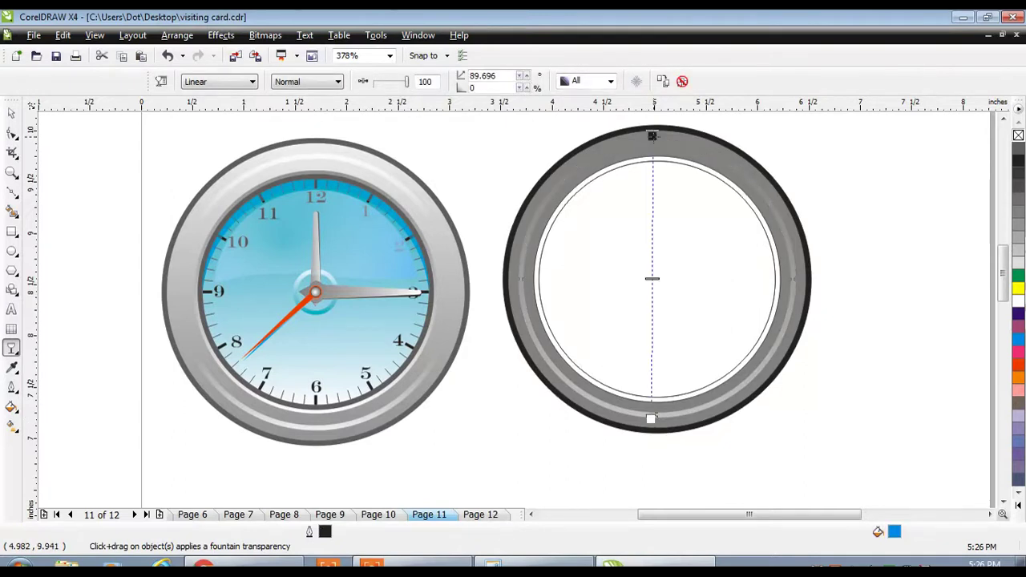
pyautogui.moveTo(651, 419); pyautogui.dragTo(654, 420)
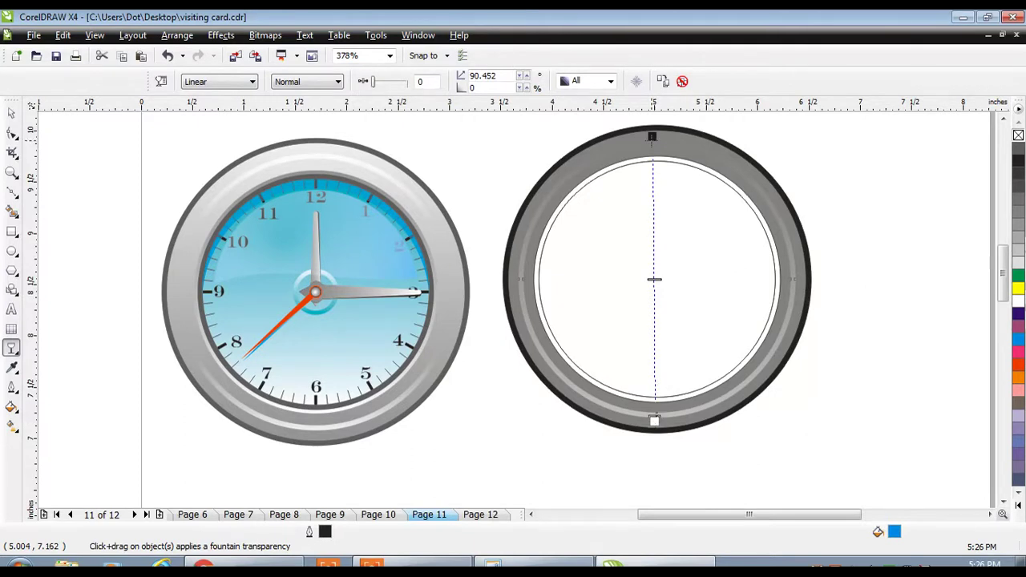
pyautogui.click(651, 136)
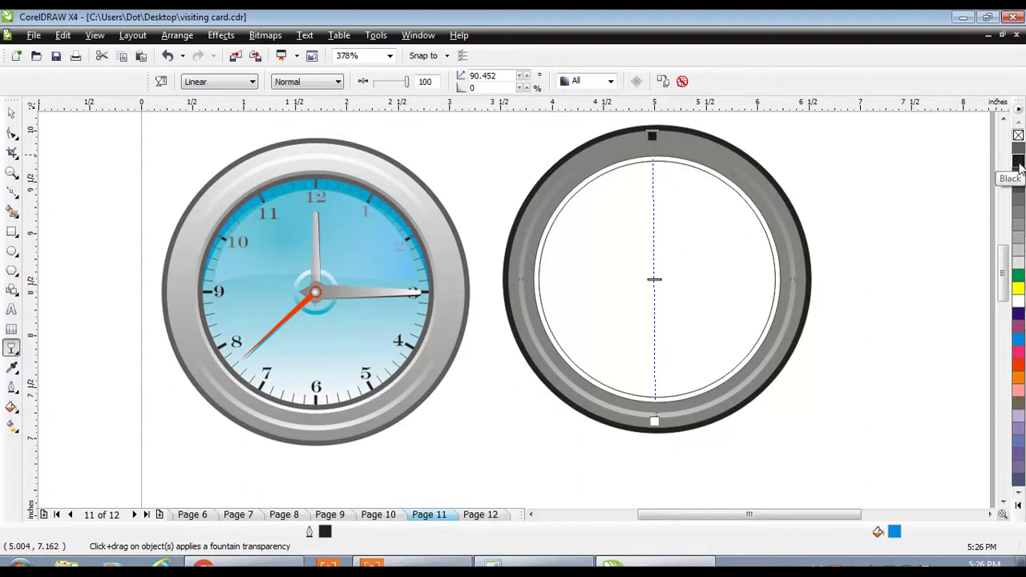
pyautogui.moveTo(1018, 164); pyautogui.dragTo(653, 227)
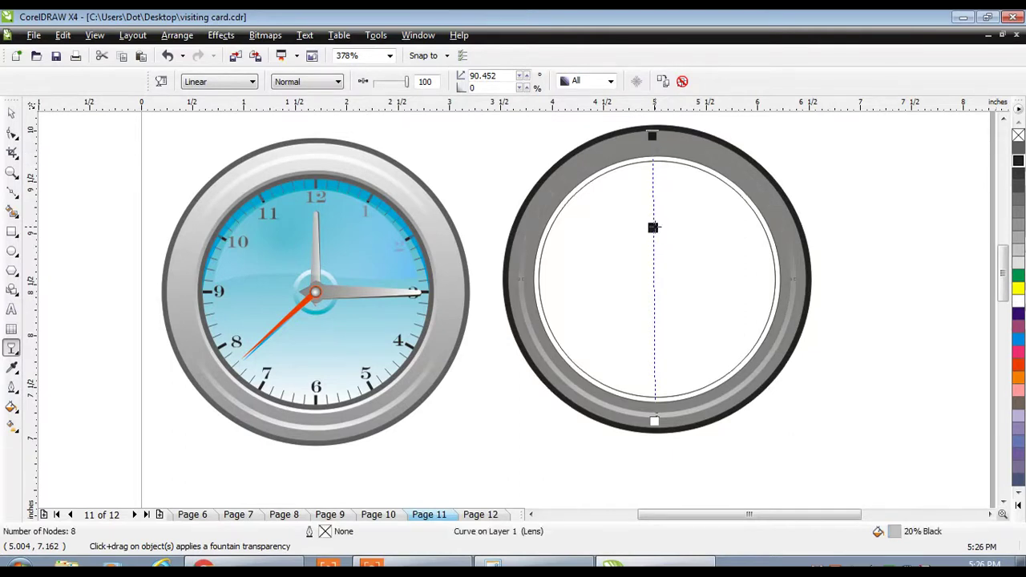
pyautogui.moveTo(1018, 162); pyautogui.dragTo(654, 315)
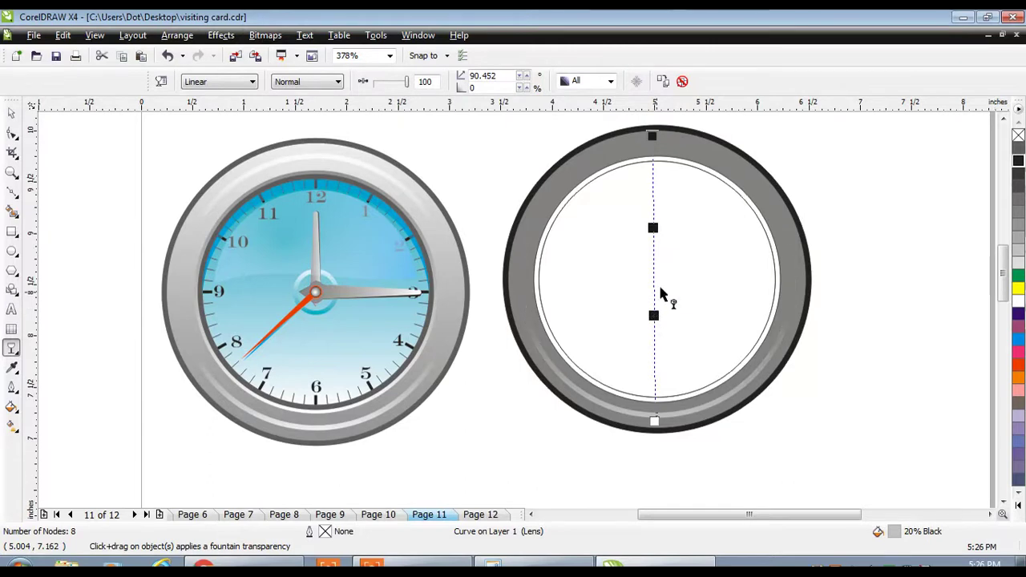
# Set the transparency at the gradient's upper end to 0 and deselect the ring
pyautogui.click(653, 420)
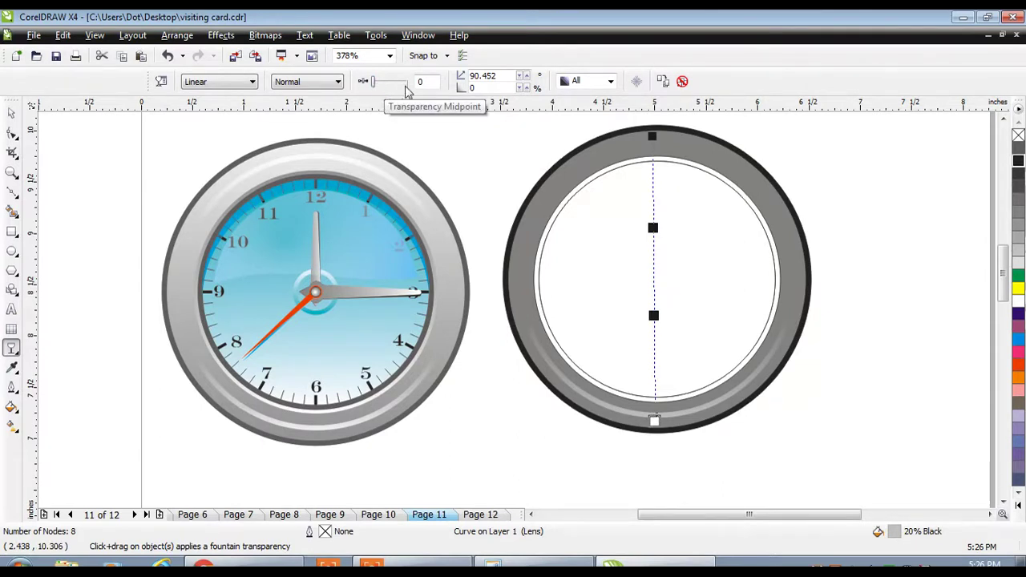
pyautogui.click(652, 136)
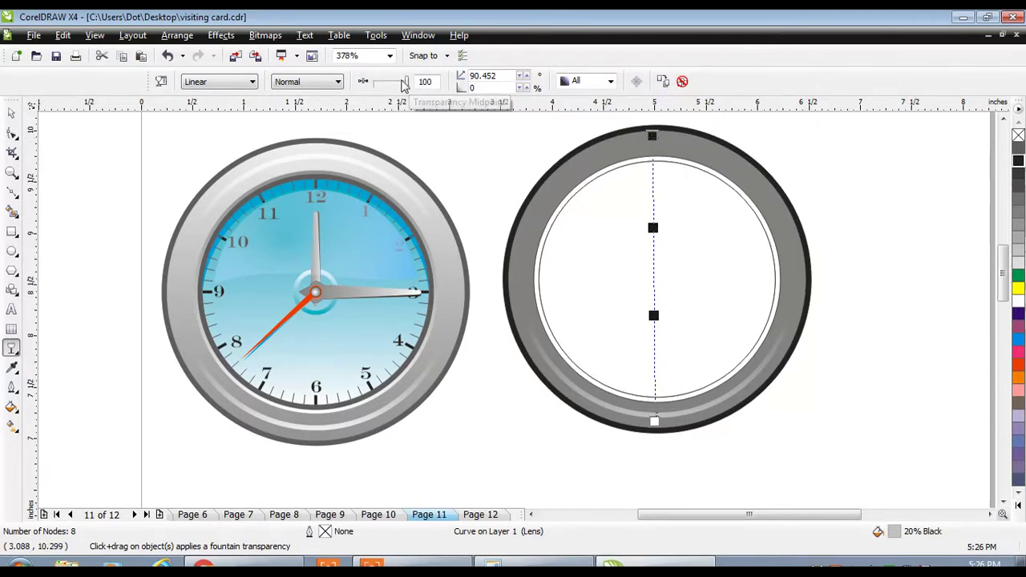
pyautogui.write('0')
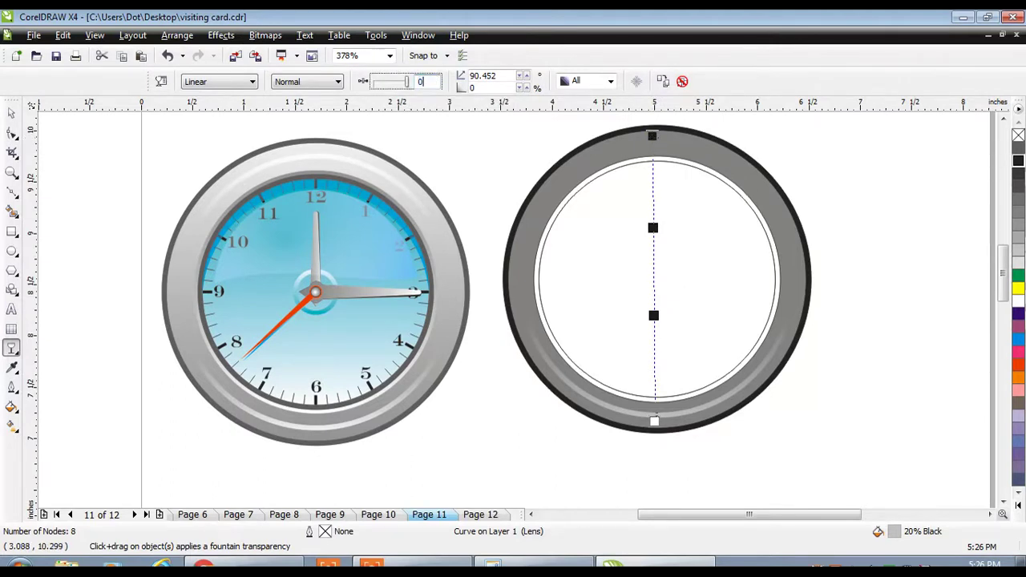
pyautogui.press('Return')
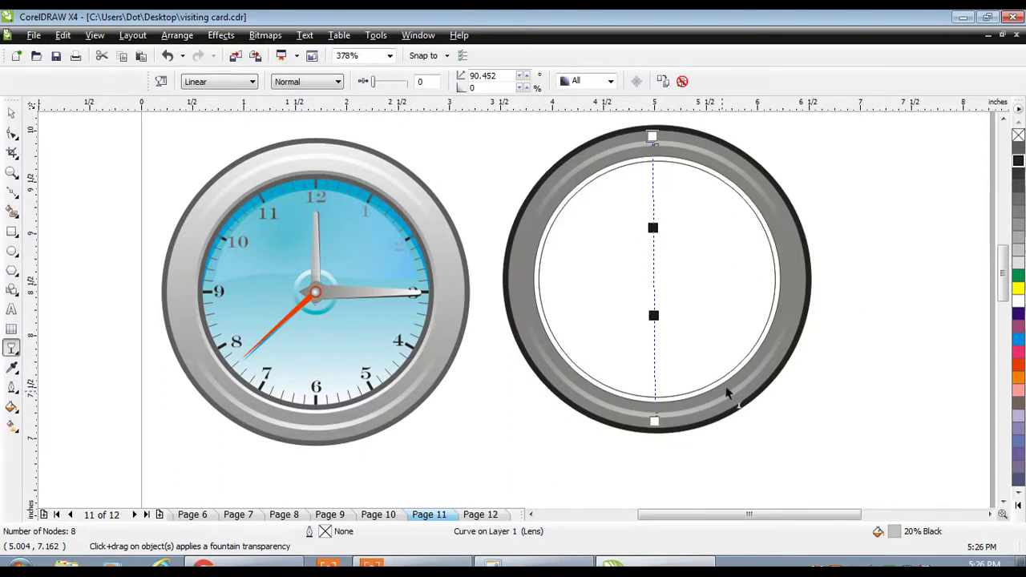
pyautogui.click(654, 419)
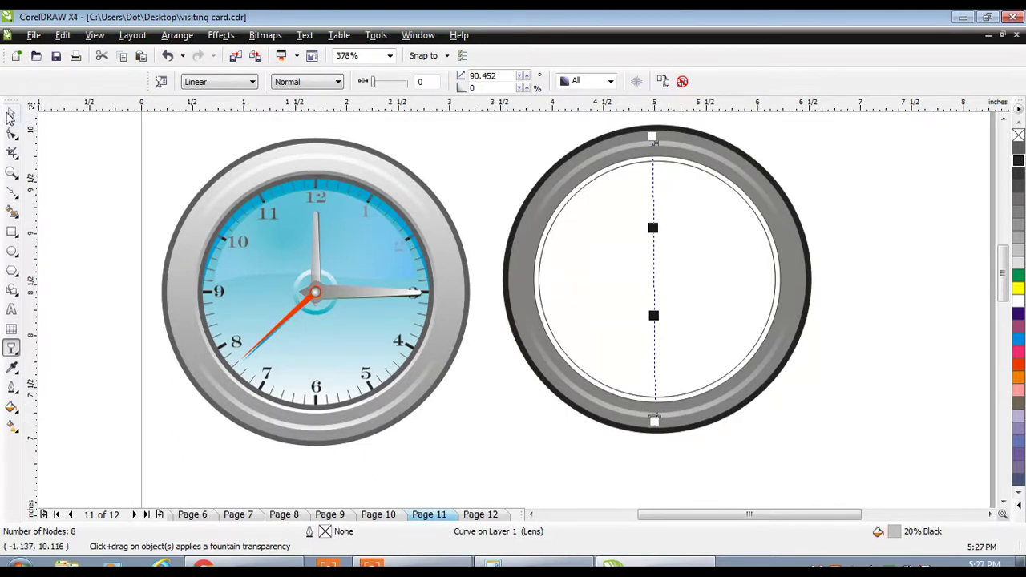
pyautogui.click(11, 116)
pyautogui.click(569, 458)
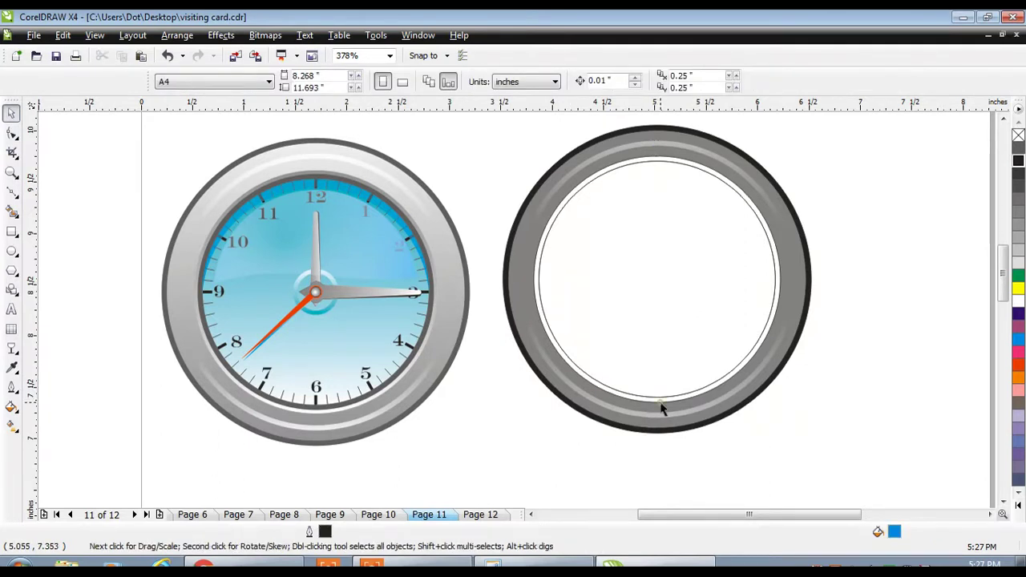
# Combine the 2.4-inch circle with the circle just inside it into one ring, filled Green with no outline
pyautogui.click(661, 400)
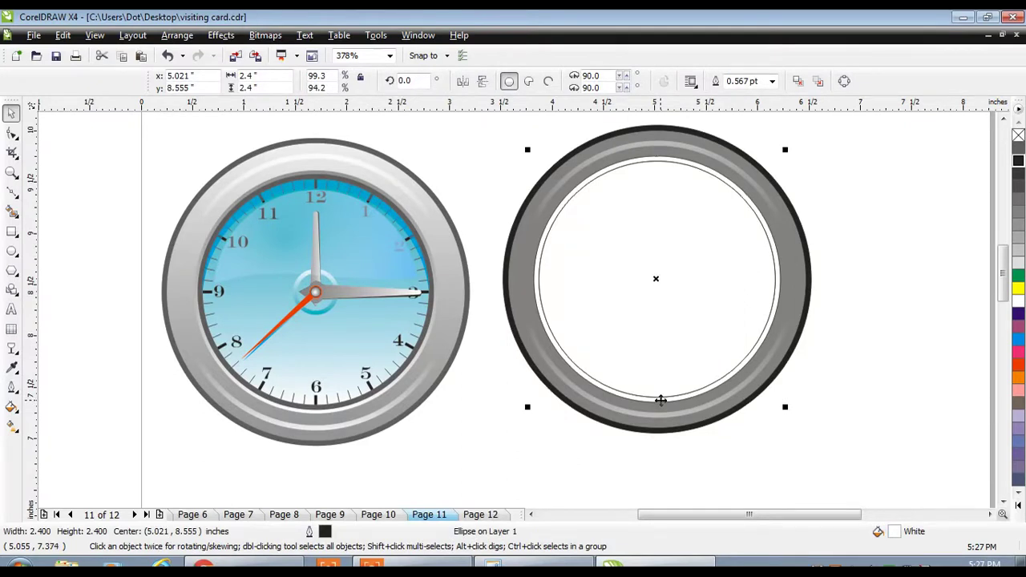
pyautogui.press('Escape')
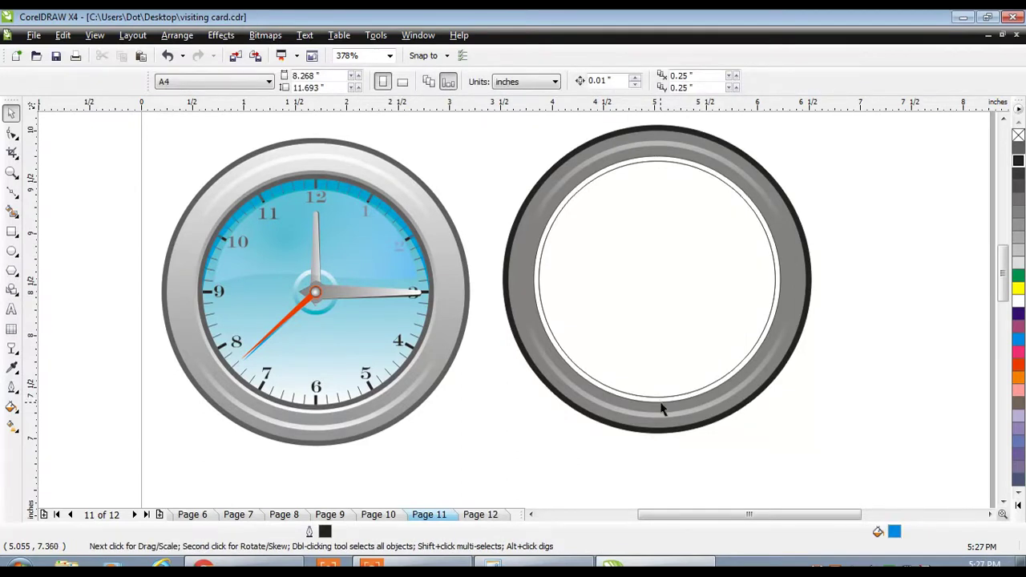
pyautogui.click(660, 402)
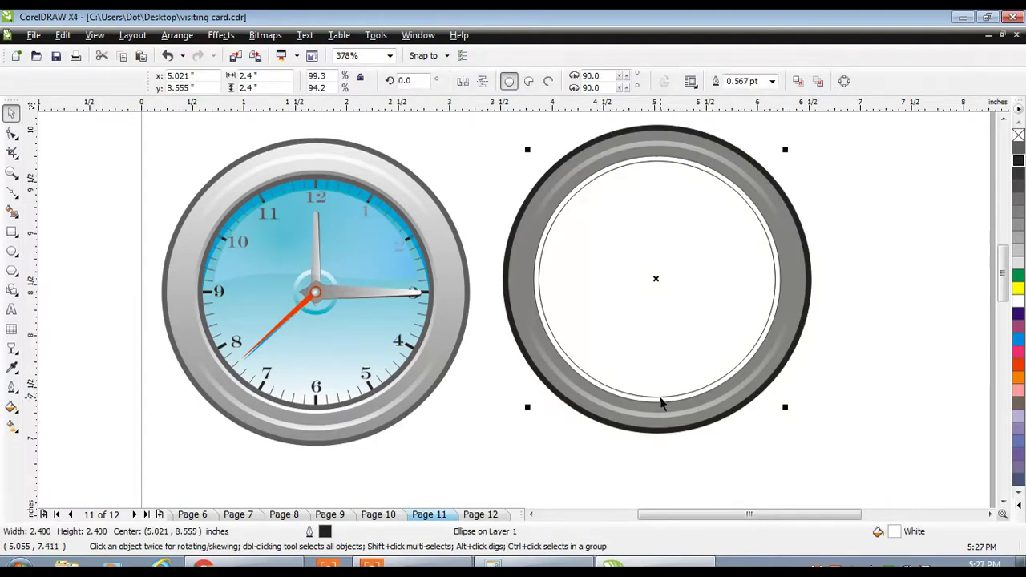
pyautogui.keyDown('shift'); pyautogui.click(660, 398); pyautogui.keyUp('shift')
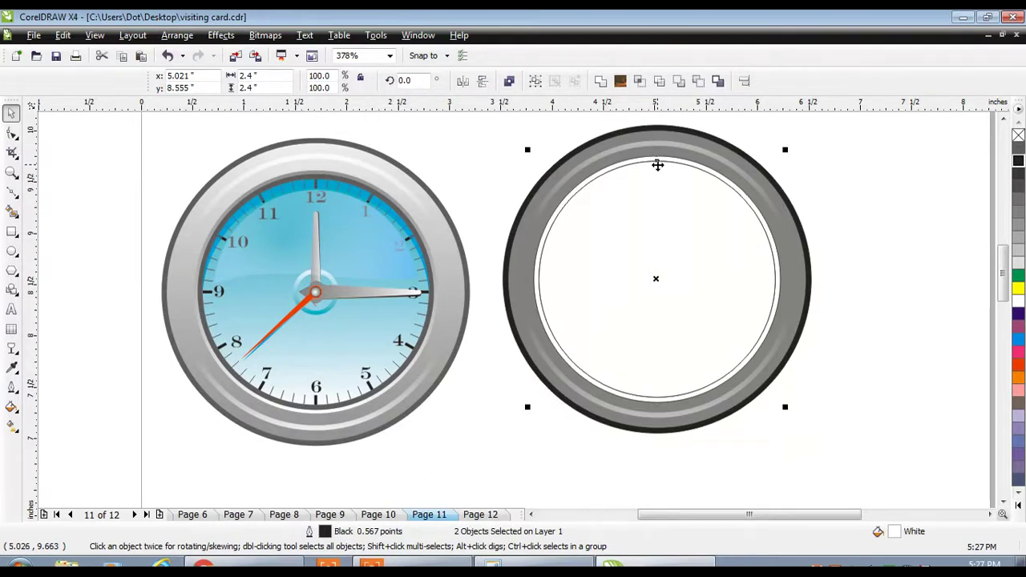
pyautogui.click(178, 37)
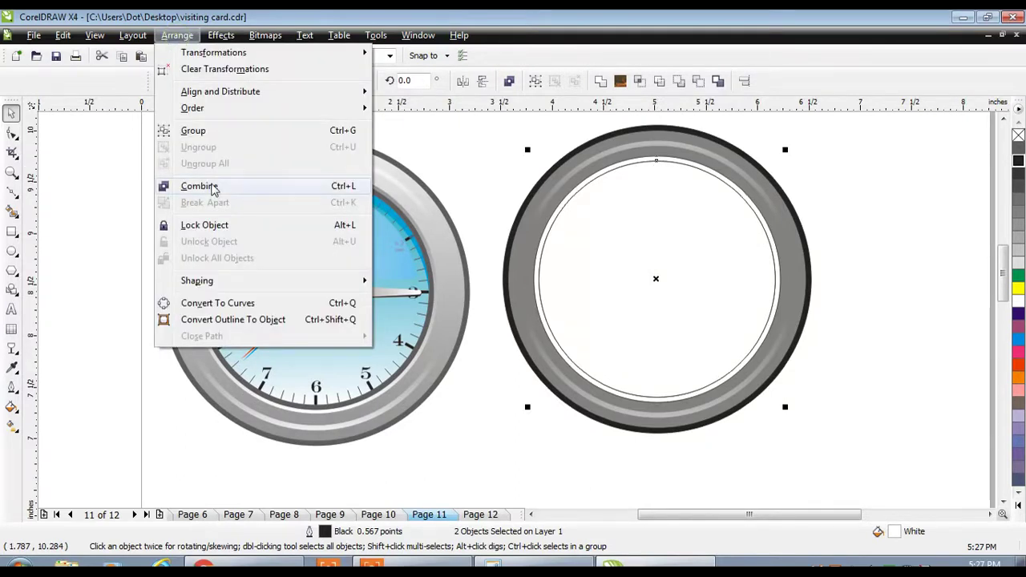
pyautogui.click(199, 186)
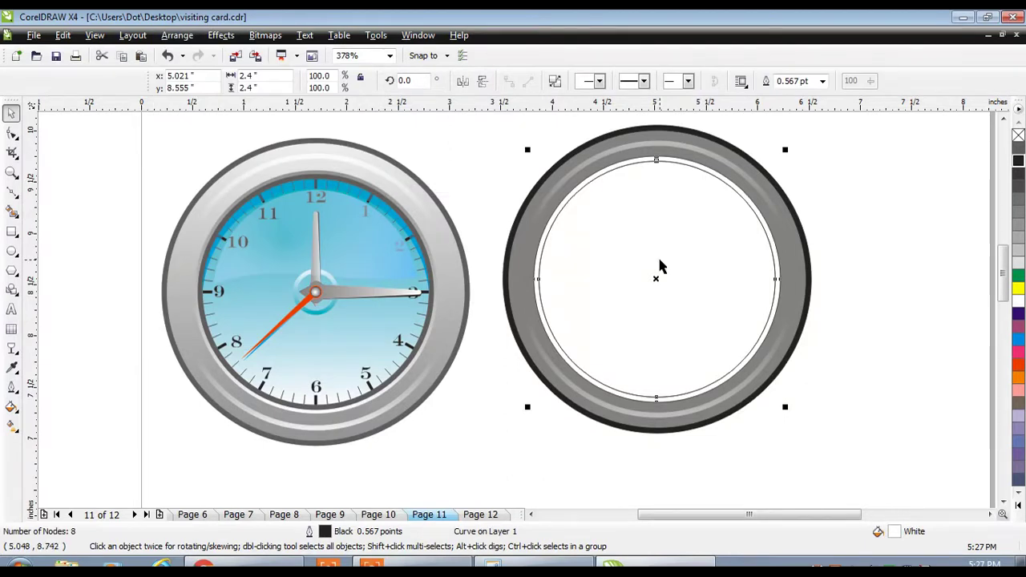
pyautogui.click(1017, 276)
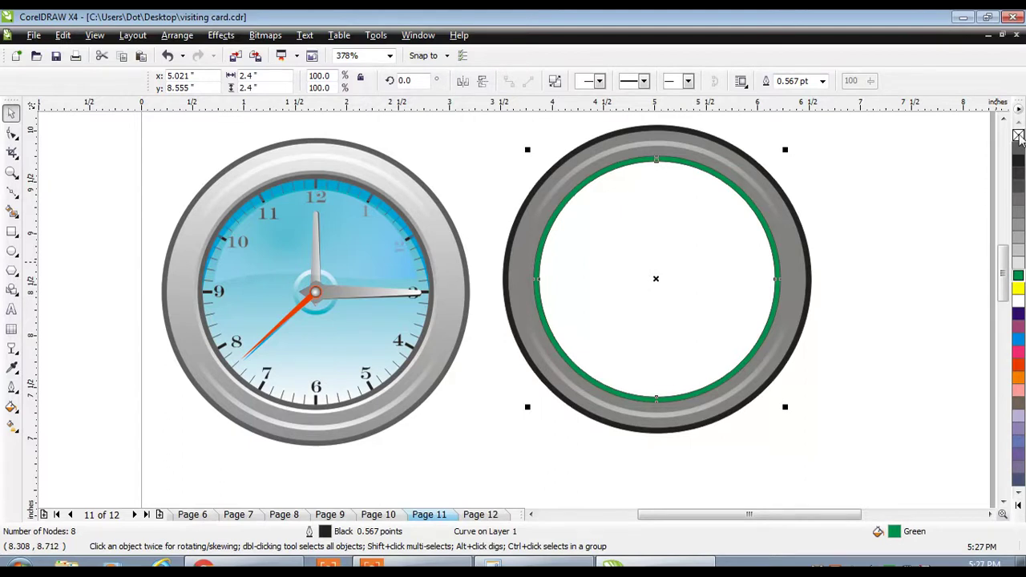
pyautogui.rightClick(1017, 137)
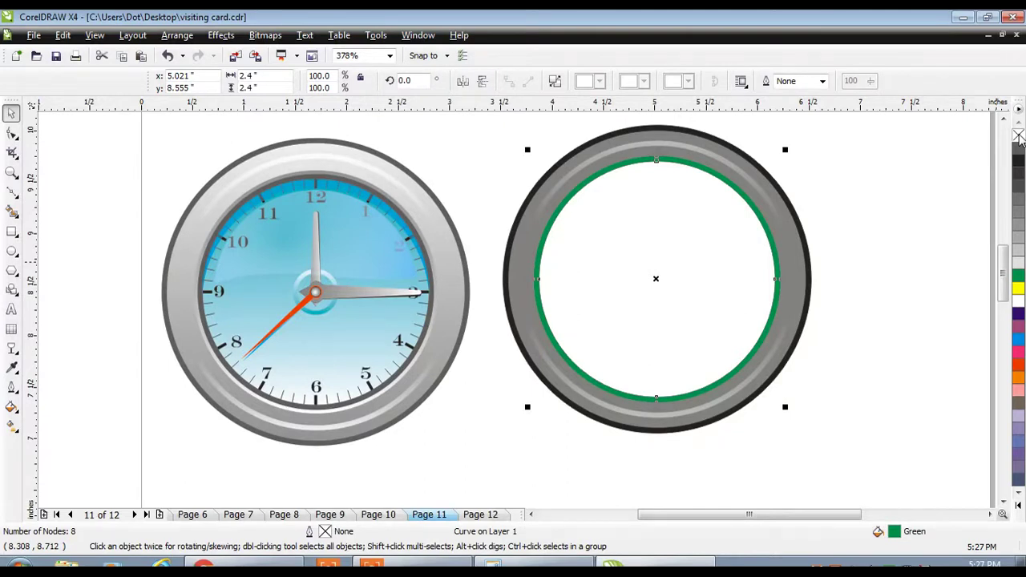
# Apply a vertical linear transparency to the green inner ring from its lower to its upper edge, adding two black stops along the gradient
pyautogui.click(12, 348)
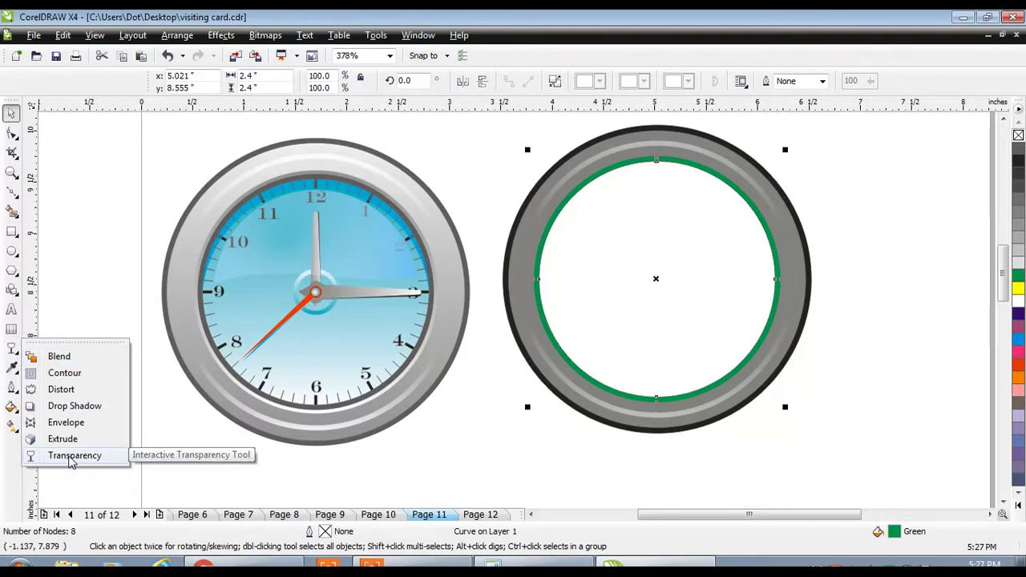
pyautogui.click(72, 455)
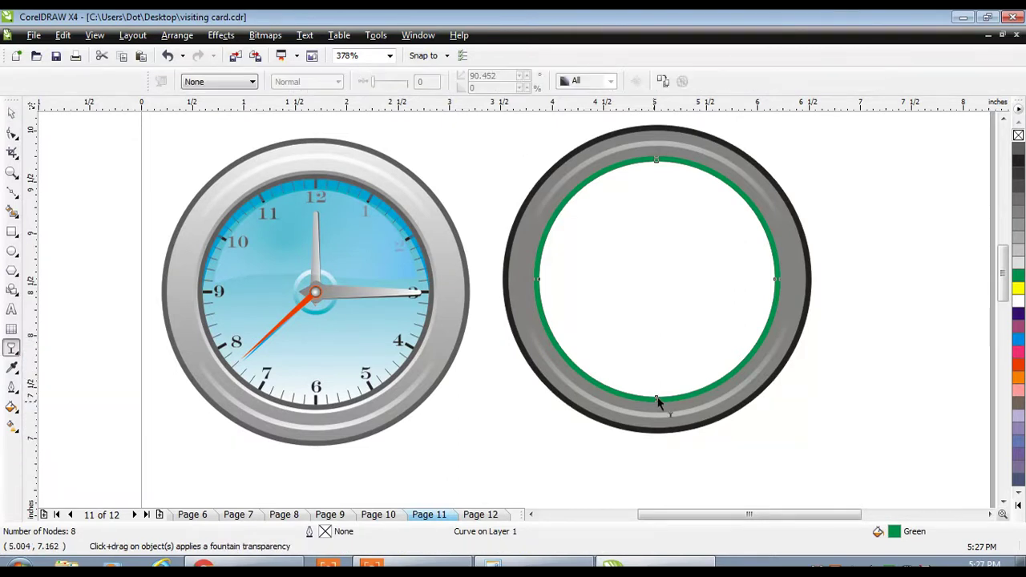
pyautogui.moveTo(657, 403); pyautogui.dragTo(656, 153)
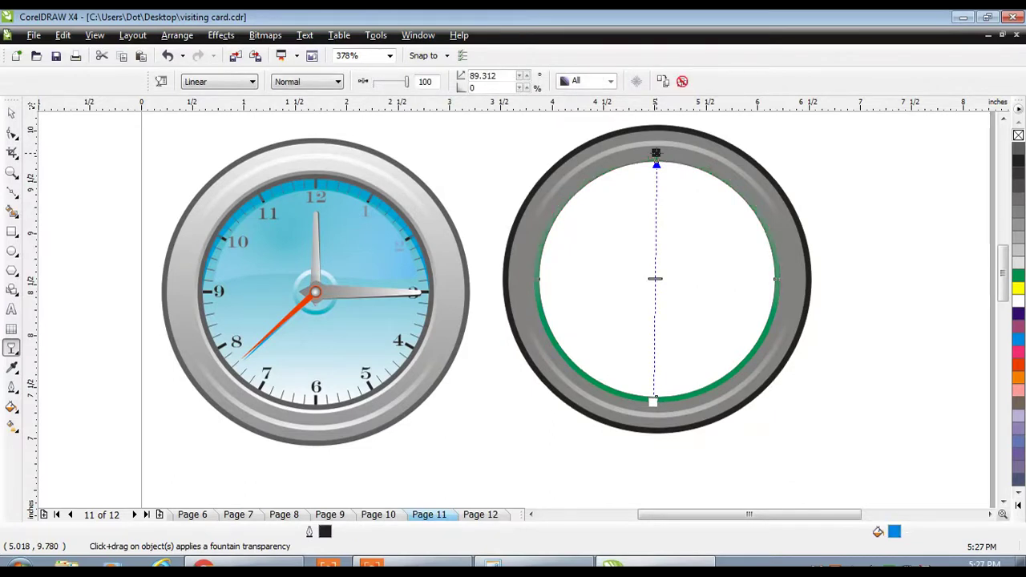
pyautogui.moveTo(653, 401); pyautogui.dragTo(654, 402)
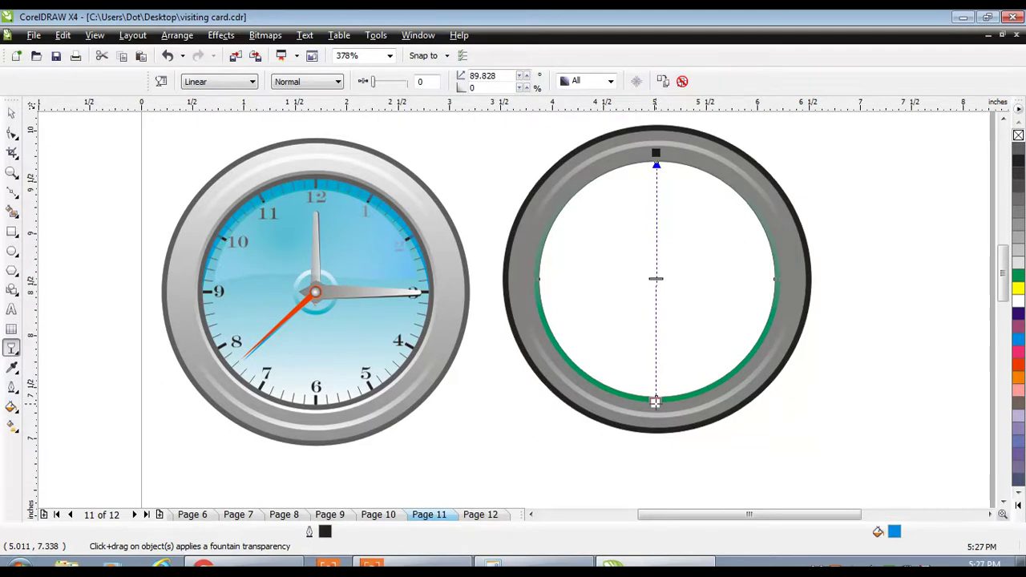
pyautogui.click(656, 152)
pyautogui.click(655, 401)
pyautogui.moveTo(1020, 162); pyautogui.dragTo(656, 213)
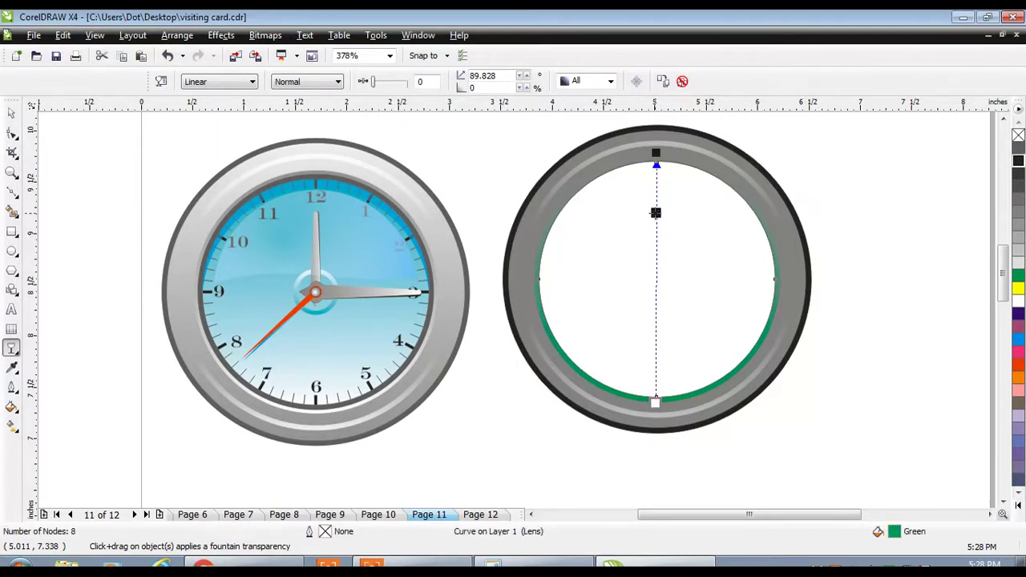
pyautogui.moveTo(1017, 160); pyautogui.dragTo(656, 325)
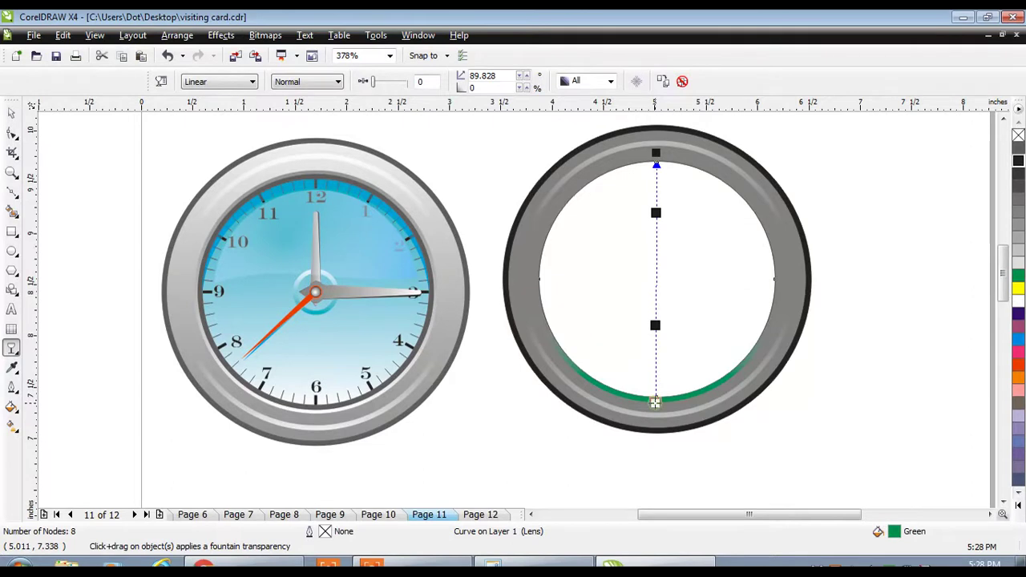
# Fill the green inner ring with 10% Black and set the transparency at its gradient's upper end to 0
pyautogui.click(1018, 267)
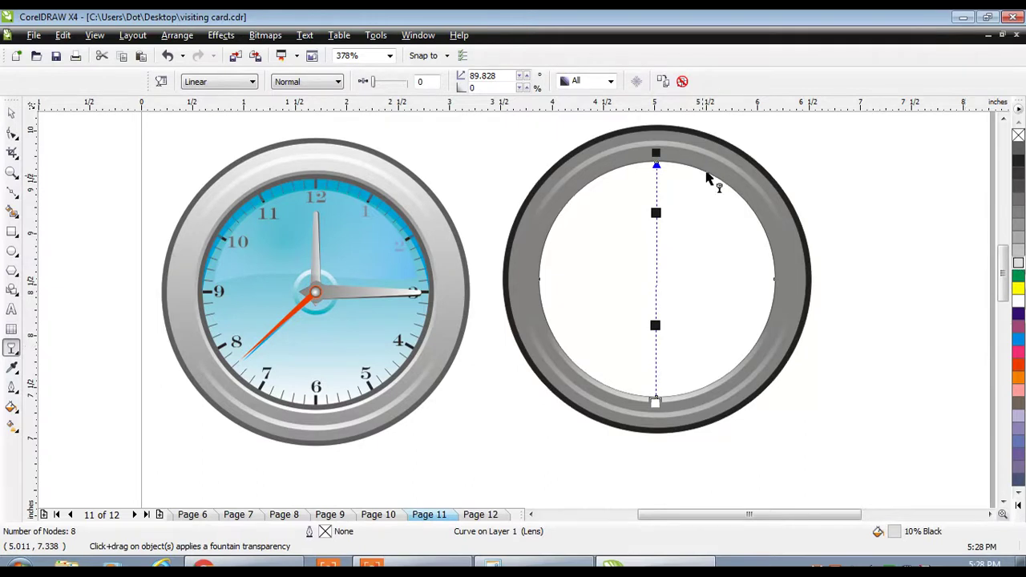
pyautogui.click(655, 152)
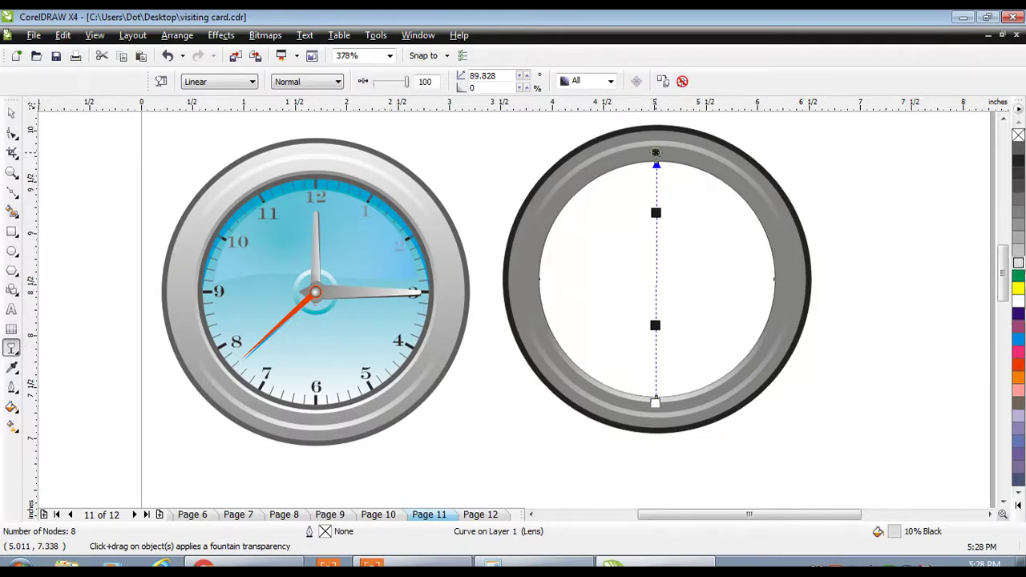
pyautogui.doubleClick(431, 82)
pyautogui.write('0')
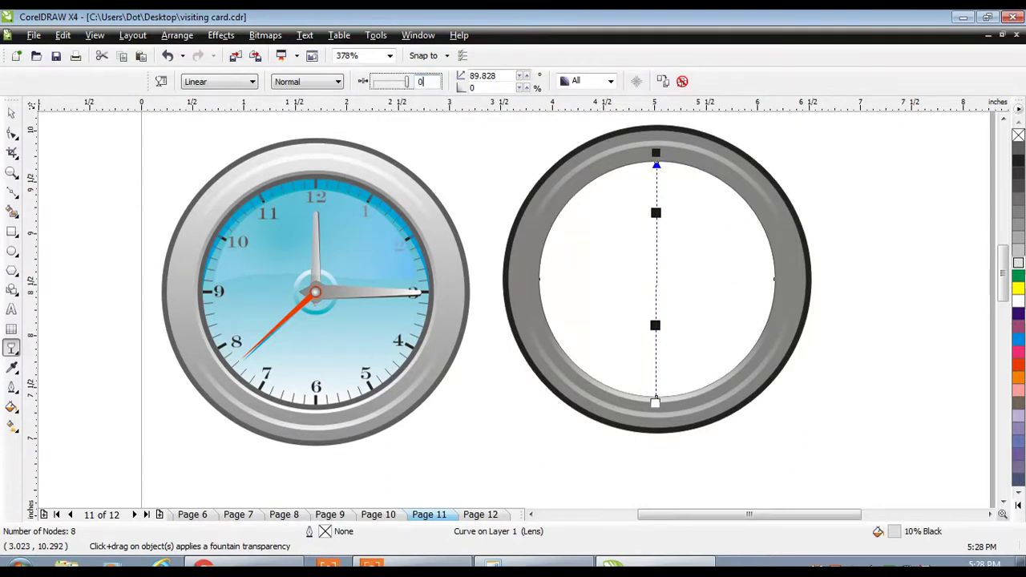
pyautogui.press('Return')
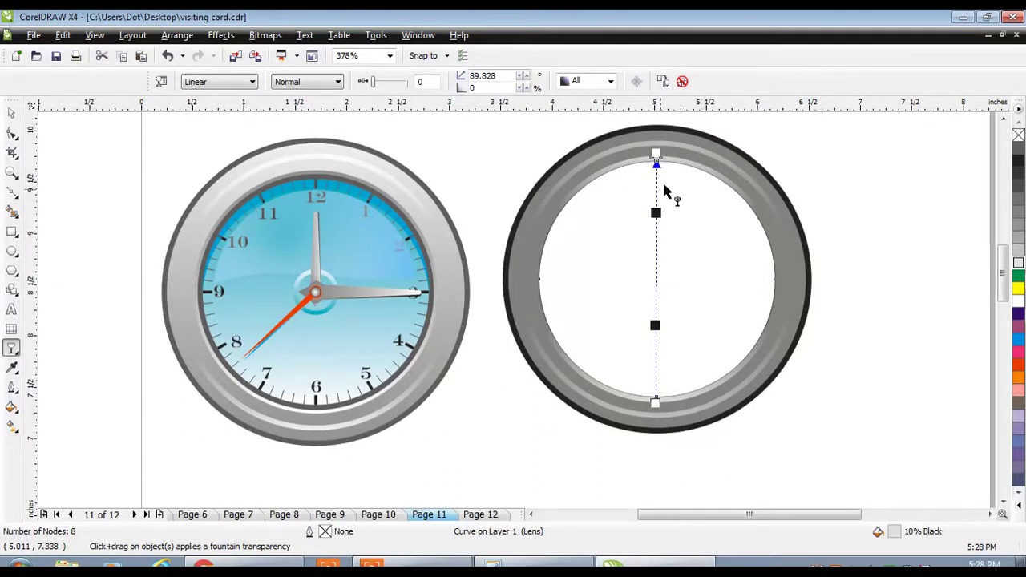
# Give the 2.4-inch inner ring a linear fountain fill at 90 degrees from 50% Black to white
pyautogui.click(11, 113)
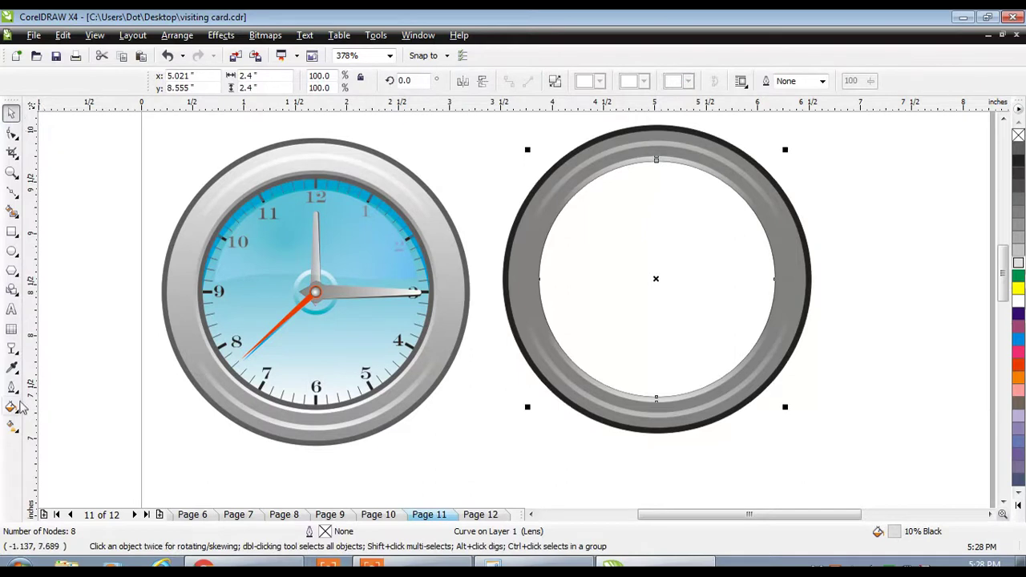
pyautogui.click(11, 408)
pyautogui.click(79, 432)
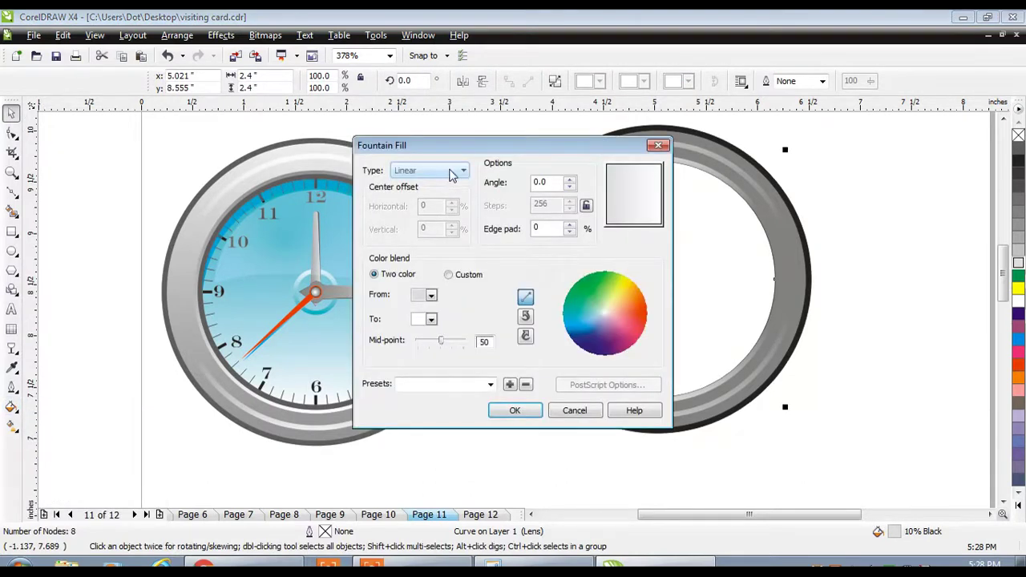
pyautogui.click(453, 171)
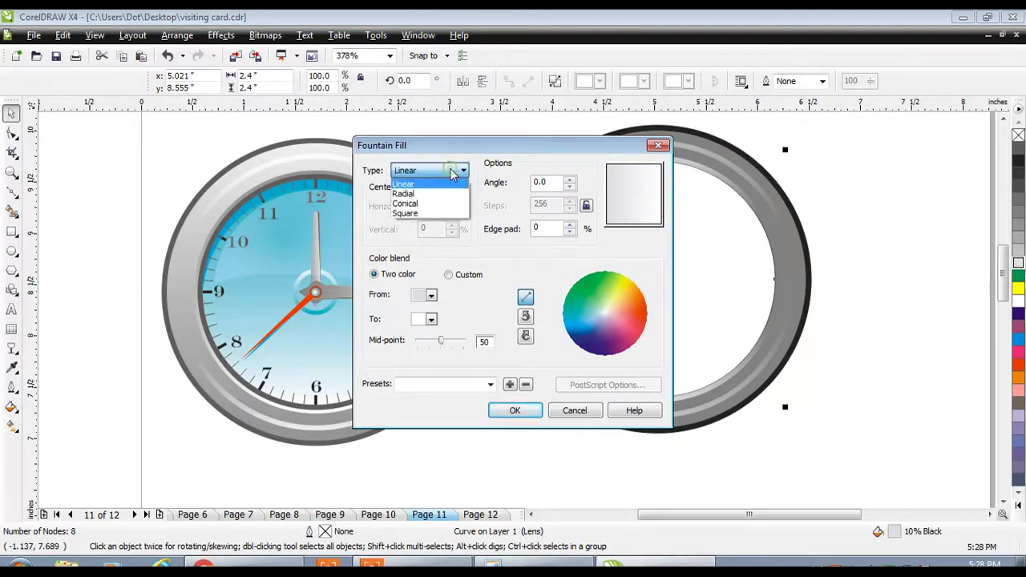
pyautogui.click(456, 172)
pyautogui.doubleClick(553, 182)
pyautogui.write('90')
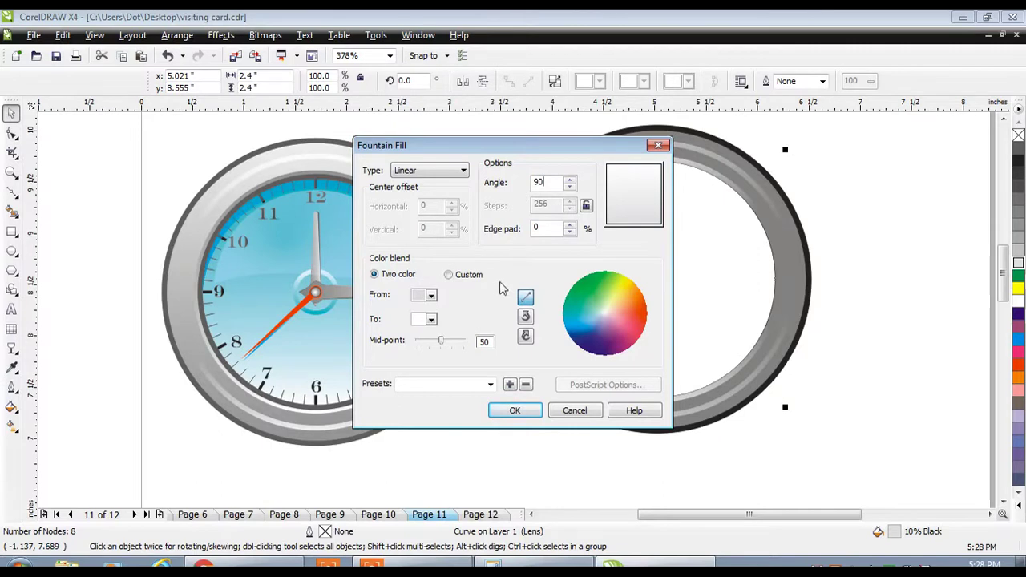
pyautogui.click(431, 295)
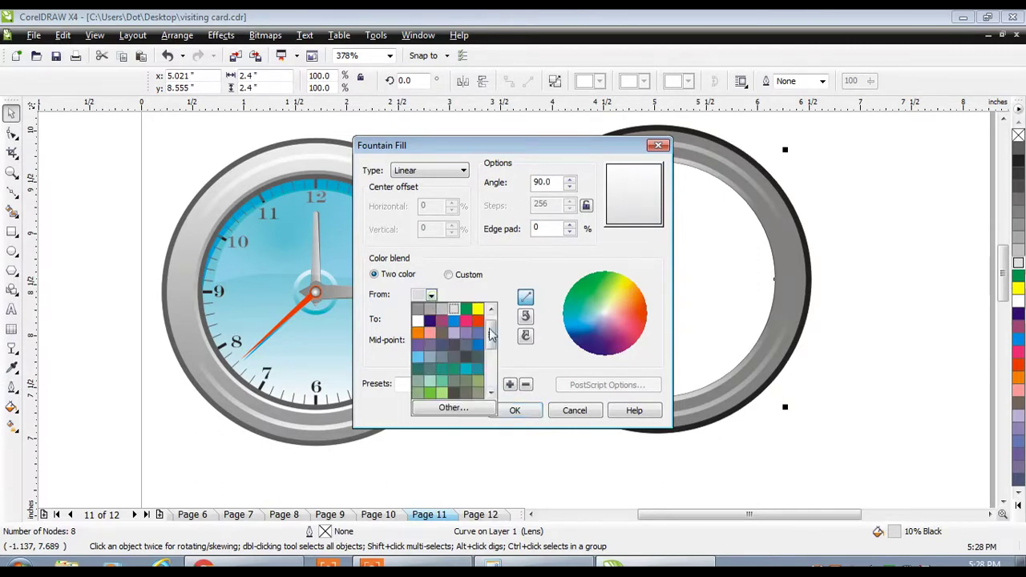
pyautogui.scroll(1, 492, 337)
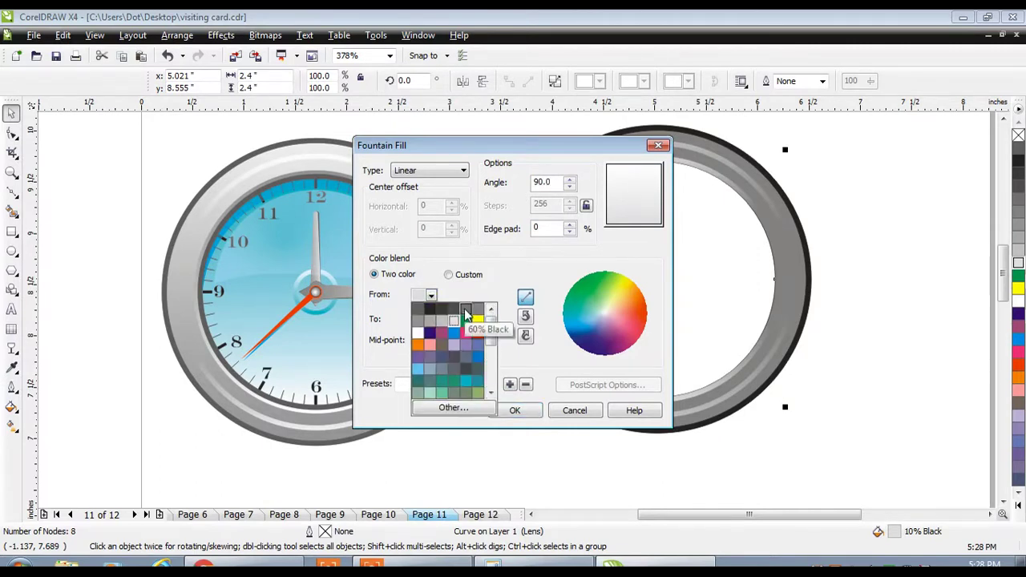
pyautogui.click(477, 314)
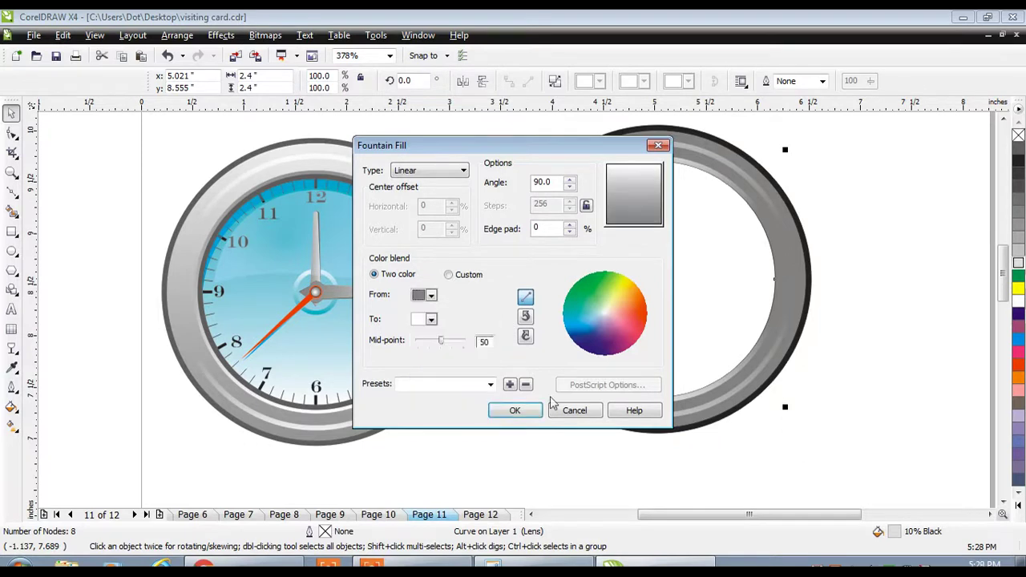
pyautogui.click(521, 409)
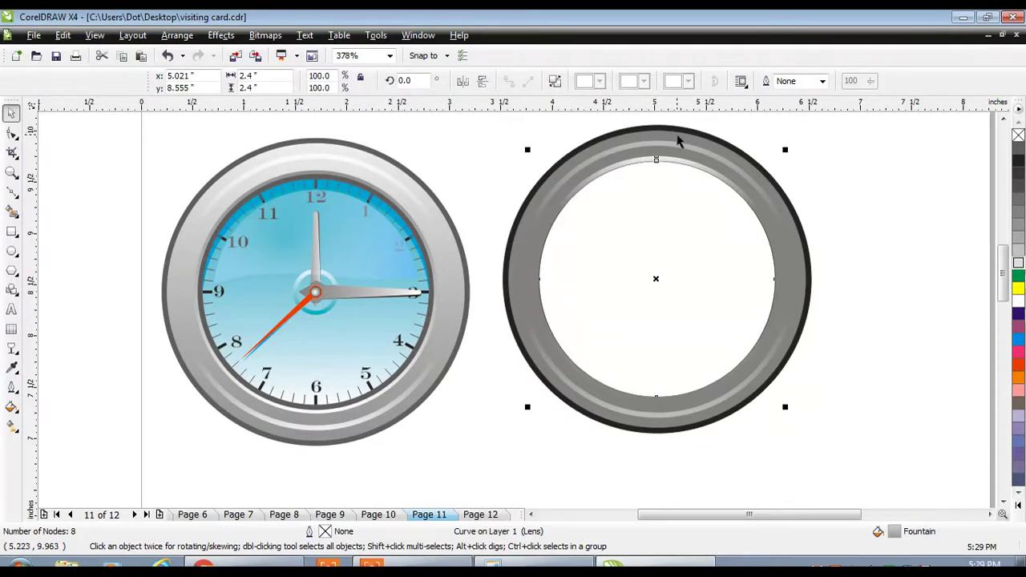
# Give the 2.9-inch outer circle a linear fountain fill at -90 degrees from 60% Black to white
pyautogui.click(677, 136)
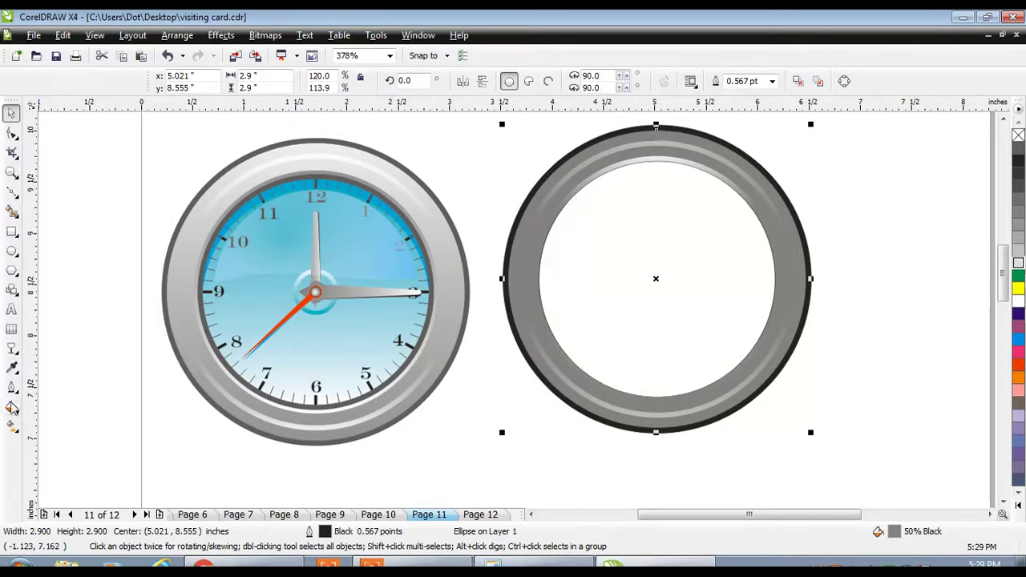
pyautogui.click(11, 407)
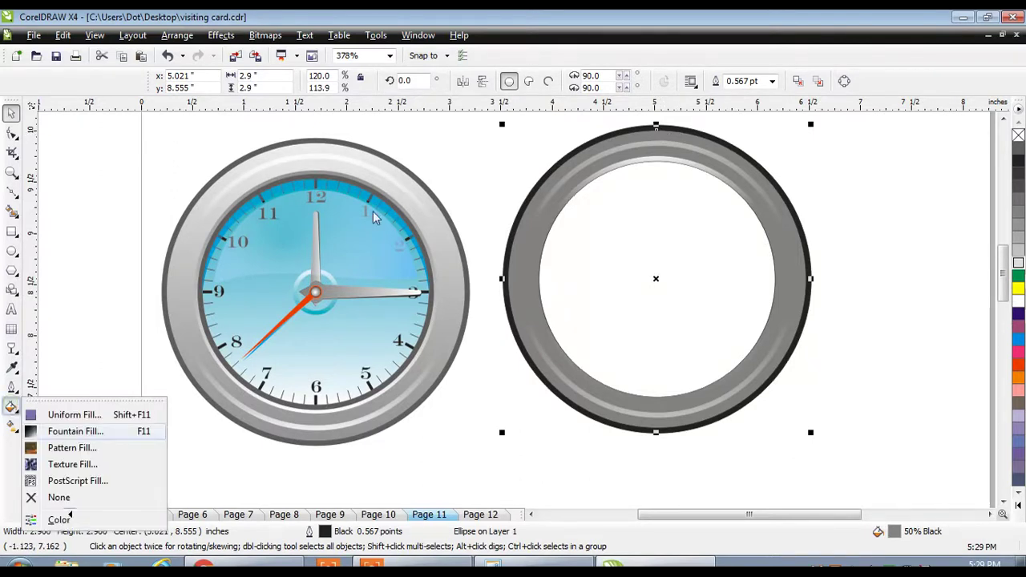
pyautogui.click(76, 434)
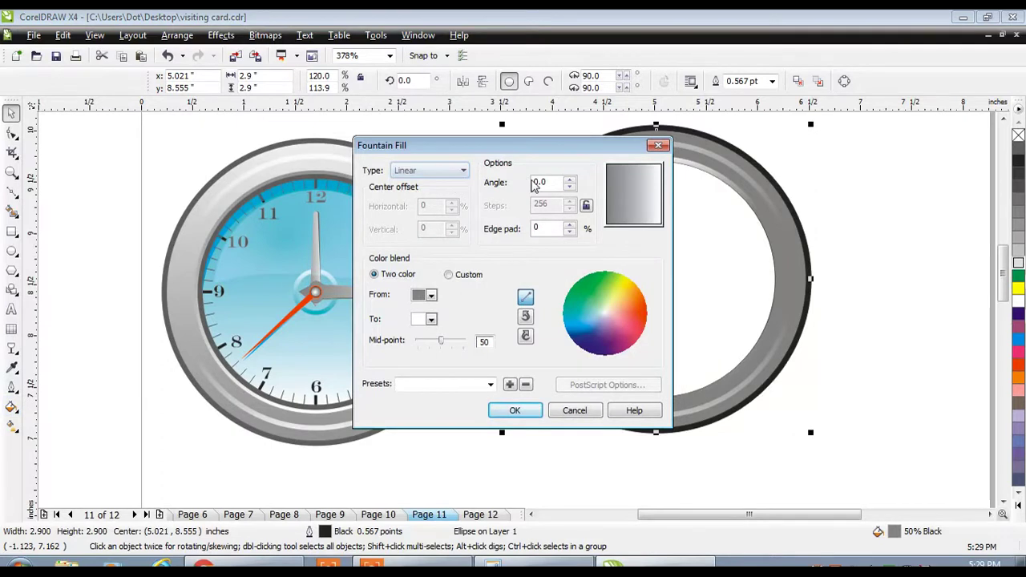
pyautogui.write('-90')
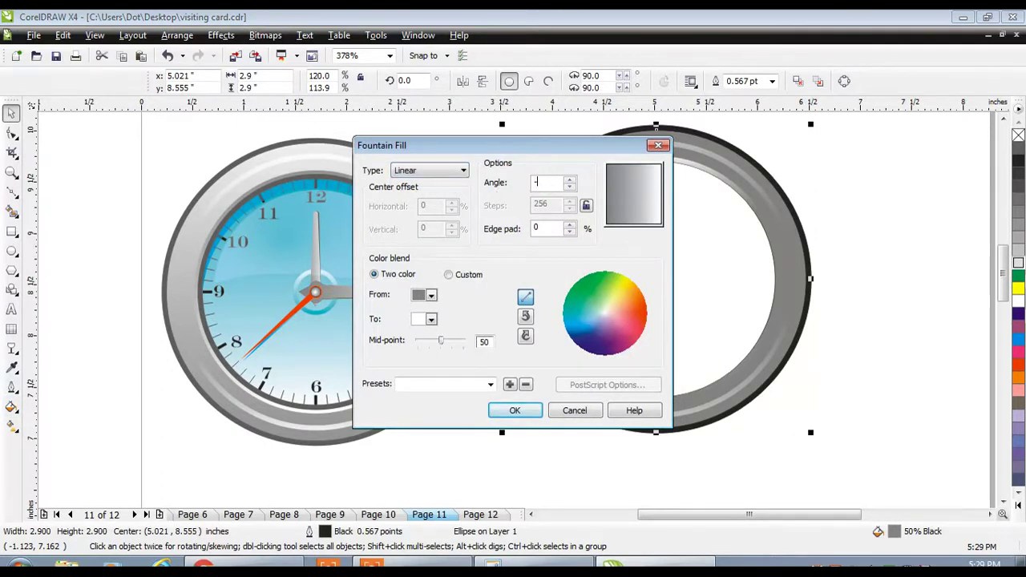
pyautogui.click(426, 296)
pyautogui.click(472, 311)
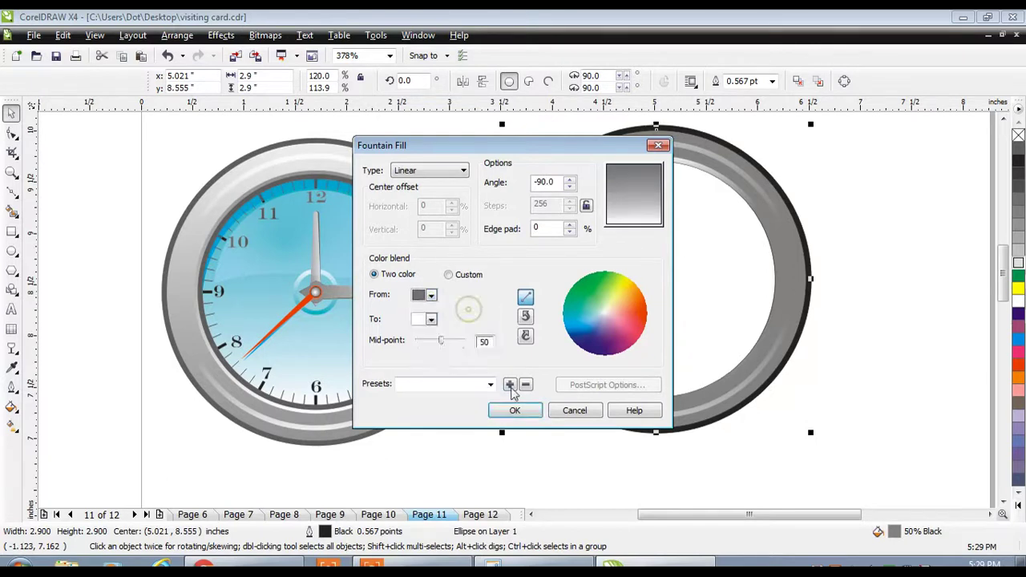
pyautogui.click(514, 410)
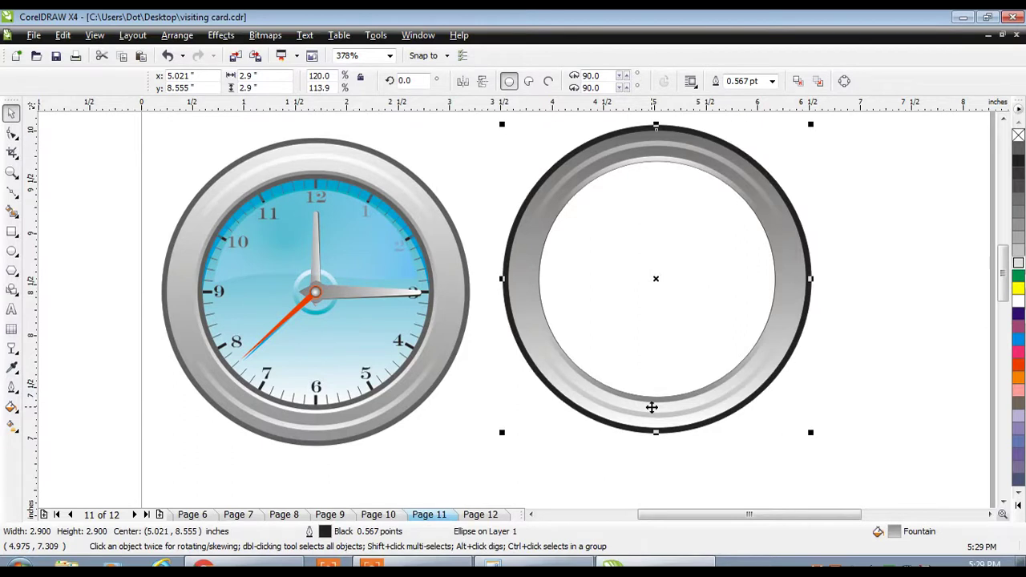
# Change the end colour of the 2.9-inch circle's fountain fill to 40% Black and deselect the circle
pyautogui.click(11, 406)
pyautogui.click(66, 433)
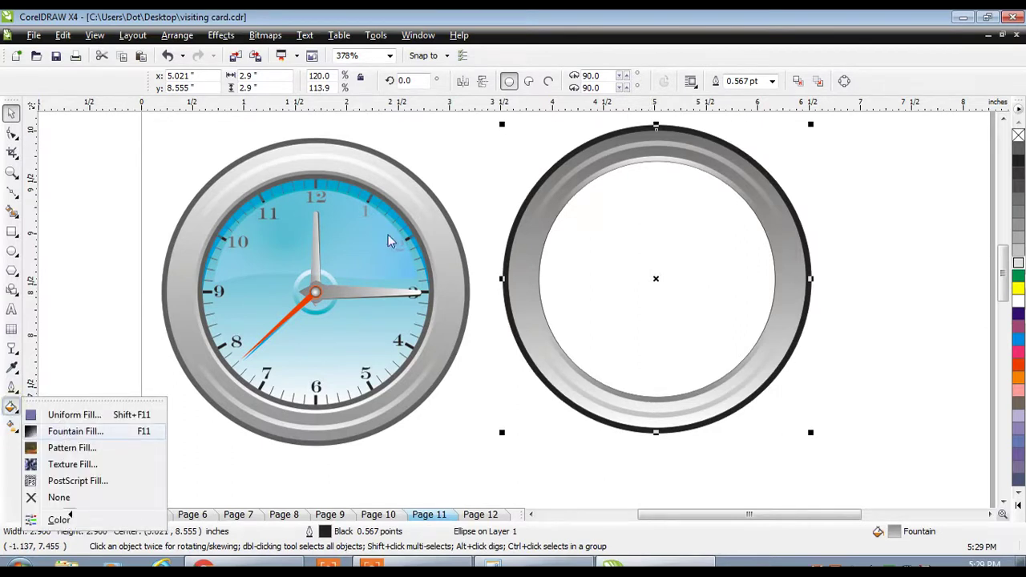
pyautogui.click(430, 320)
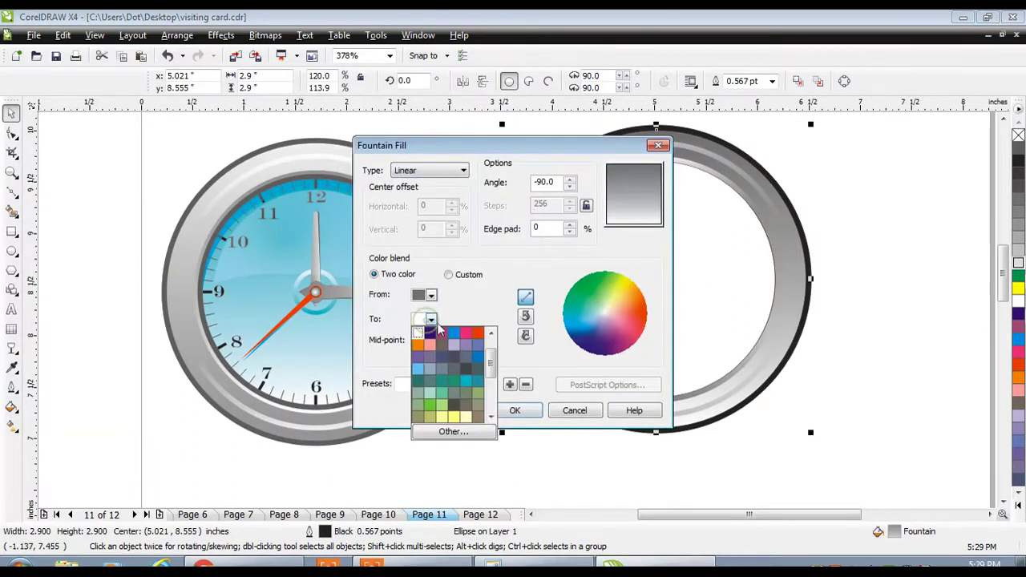
pyautogui.click(492, 335)
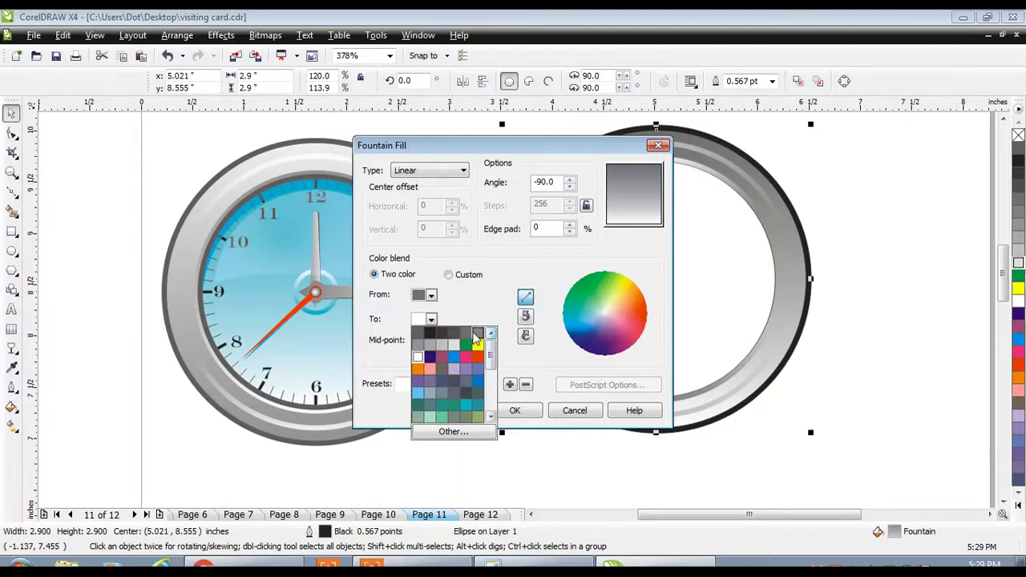
pyautogui.click(418, 344)
pyautogui.click(514, 412)
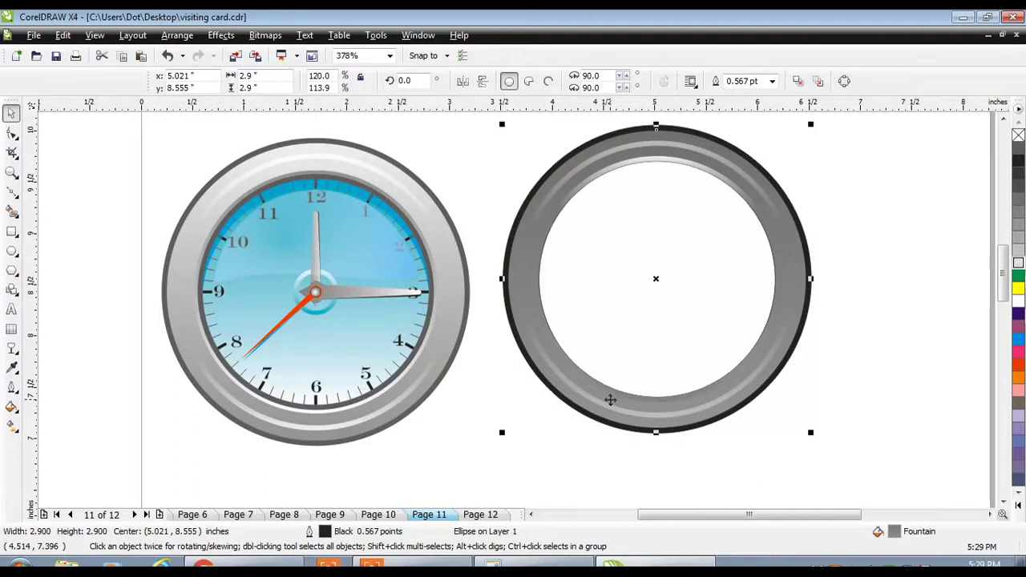
pyautogui.click(561, 452)
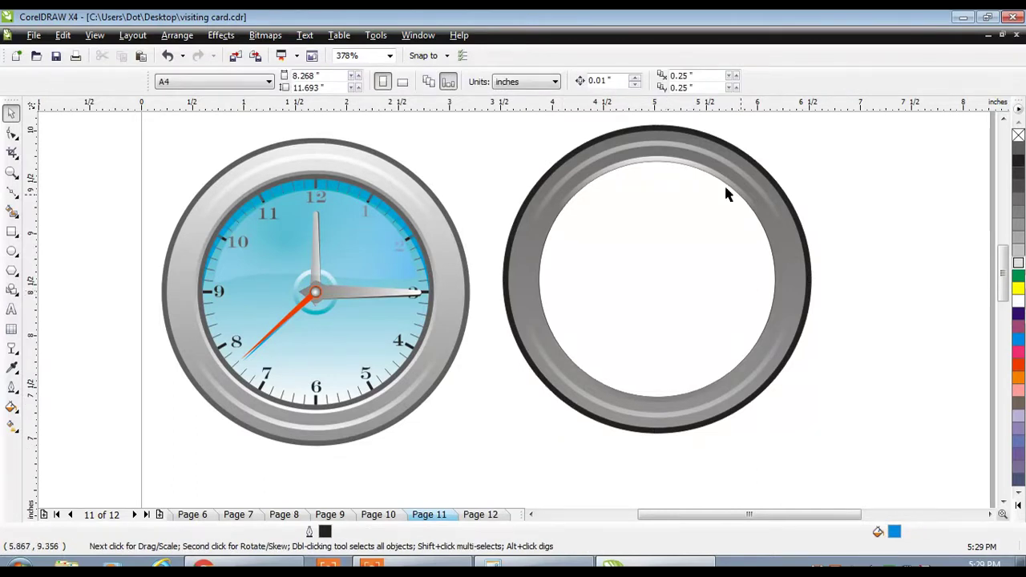
# Lighten the 2.9-inch circle's fountain fill to run from 40% Black to 20% Black, and deselect the circle
pyautogui.click(664, 139)
pyautogui.click(11, 407)
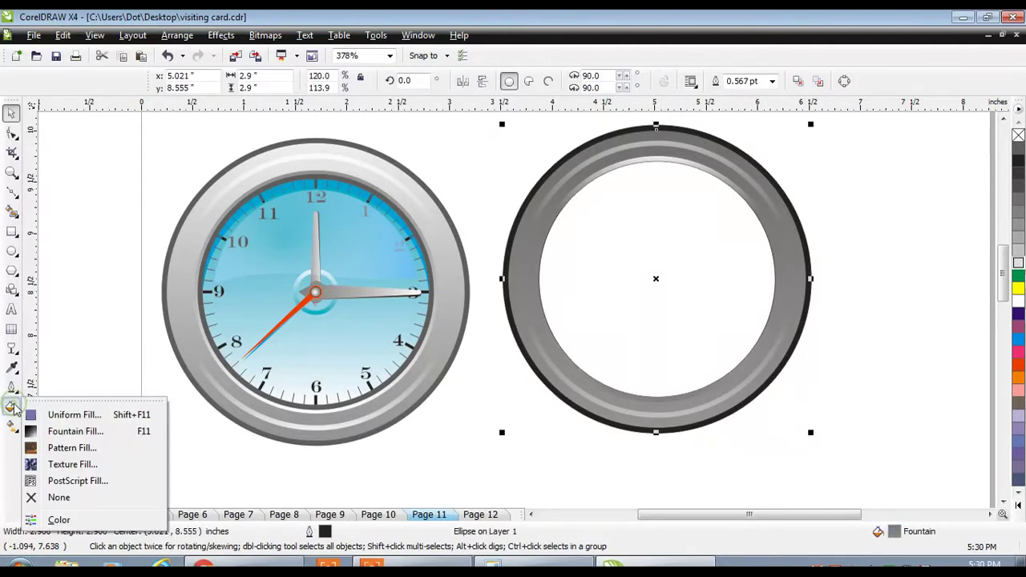
pyautogui.click(53, 431)
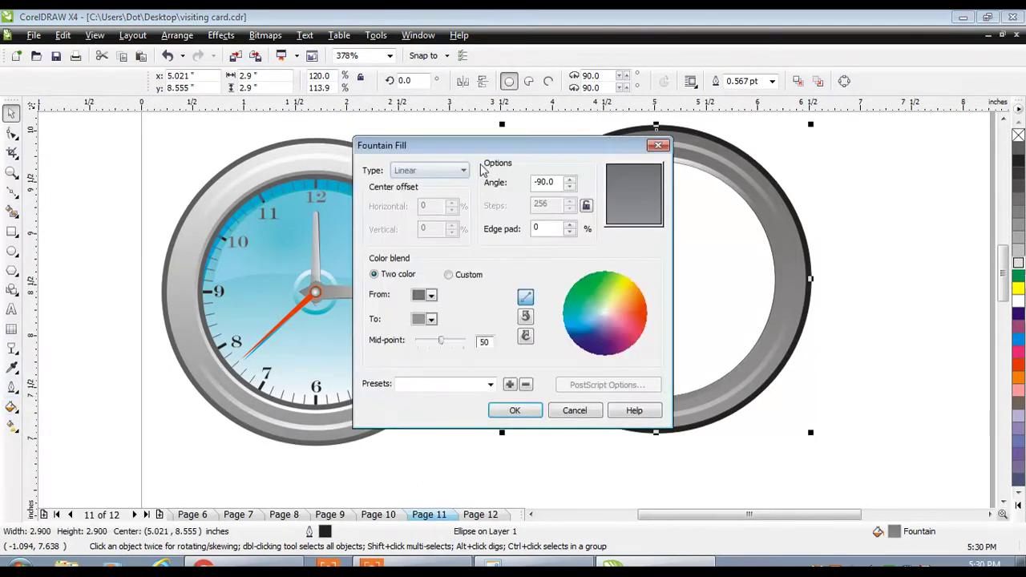
pyautogui.click(430, 296)
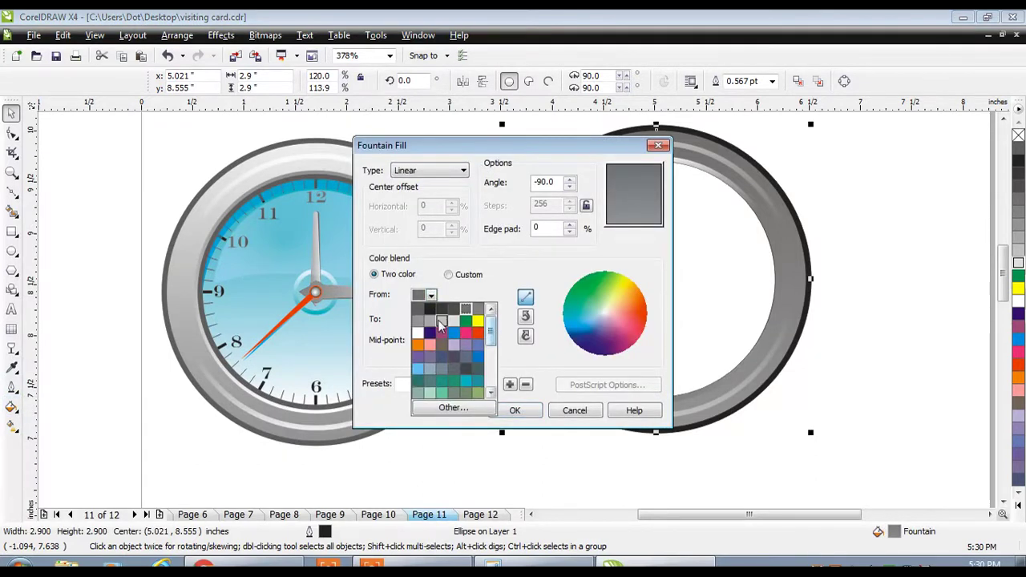
pyautogui.click(442, 320)
pyautogui.click(433, 319)
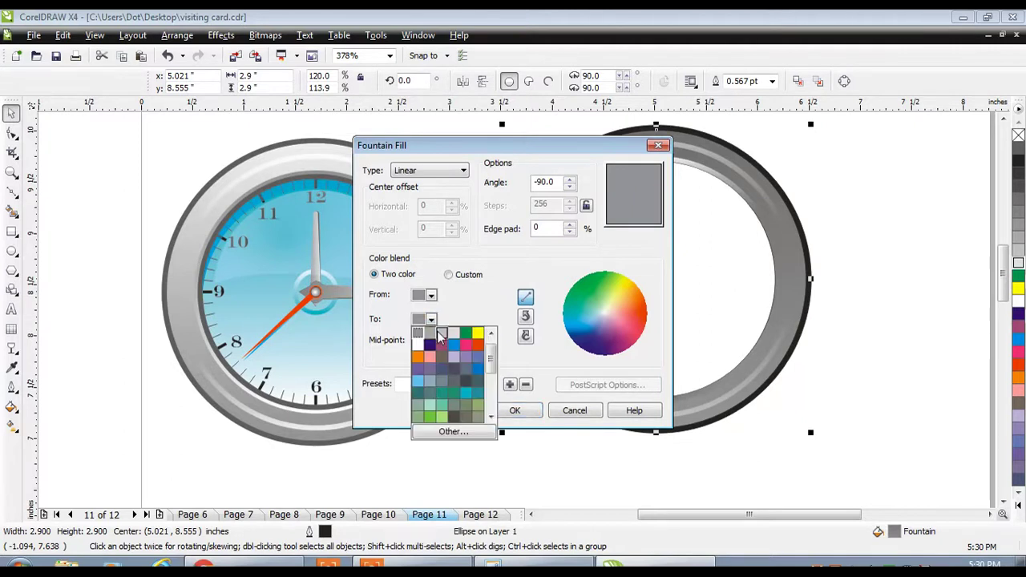
pyautogui.click(441, 339)
pyautogui.click(514, 410)
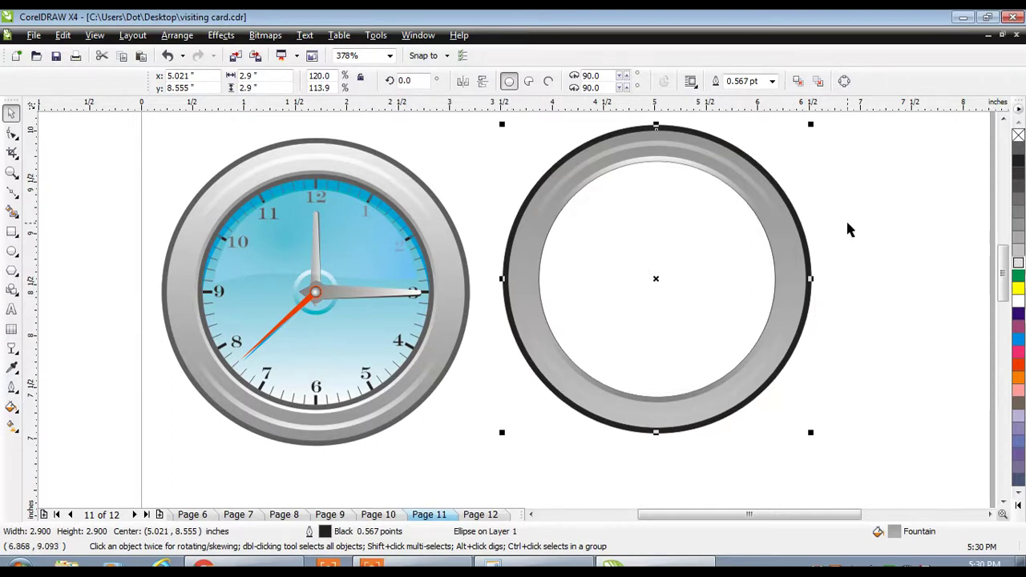
pyautogui.click(812, 156)
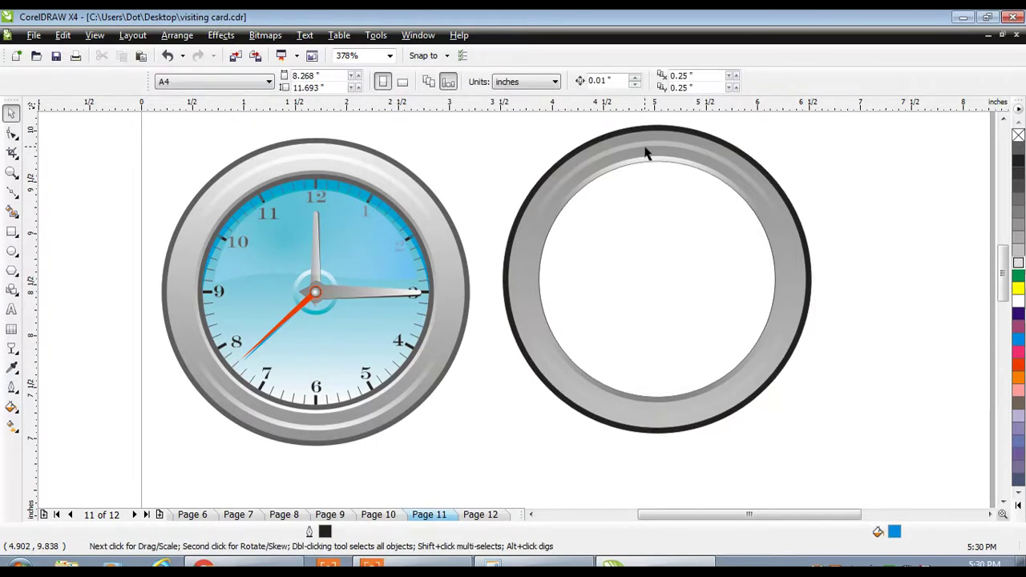
# Set the transparency at the lower end of the 2.7-inch highlight ring's gradient to 0 and fill the ring with 10% Black
pyautogui.click(647, 144)
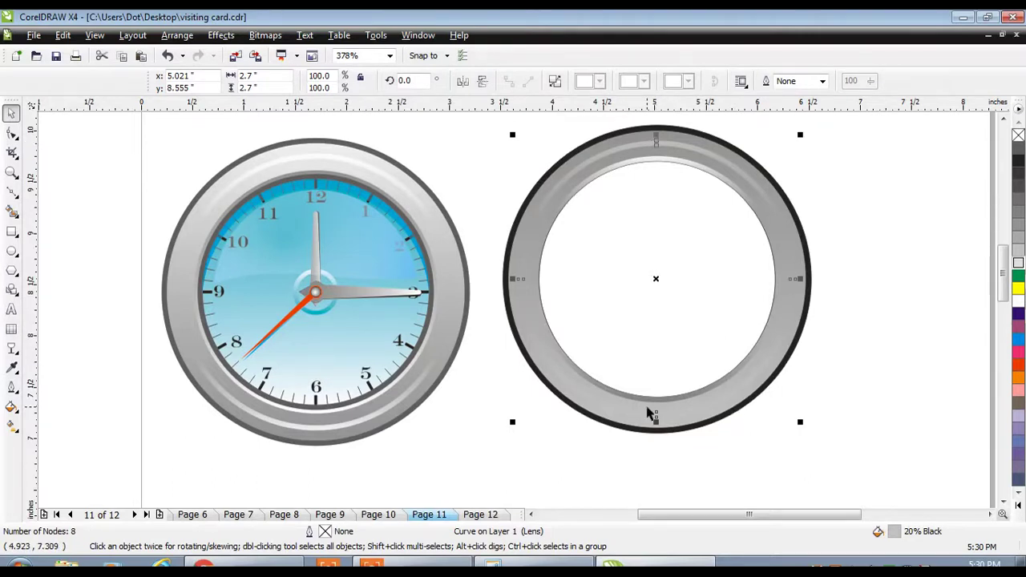
pyautogui.click(12, 347)
pyautogui.moveTo(654, 421); pyautogui.dragTo(651, 136)
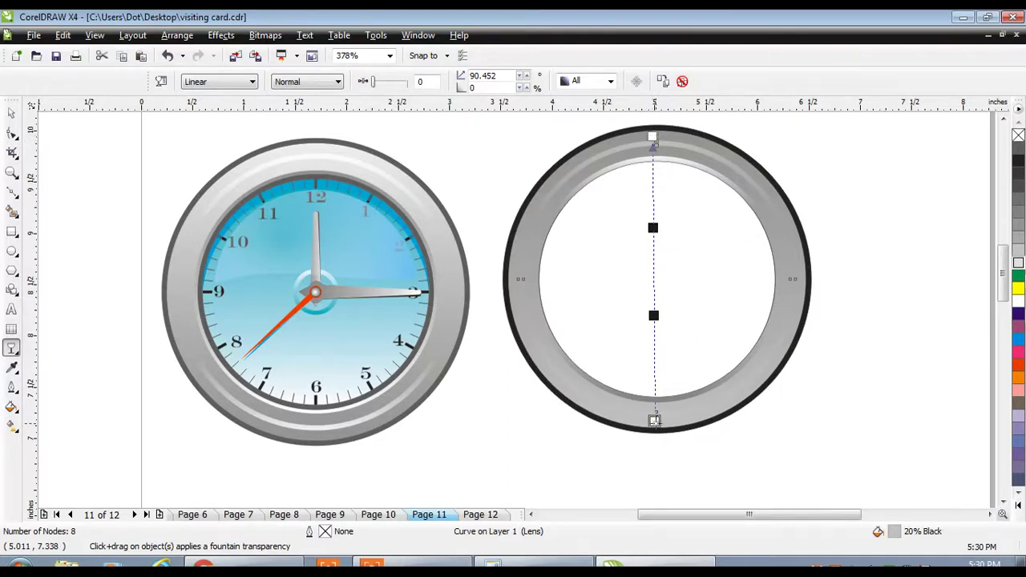
pyautogui.click(385, 85)
pyautogui.moveTo(392, 87); pyautogui.dragTo(369, 89)
pyautogui.click(1017, 266)
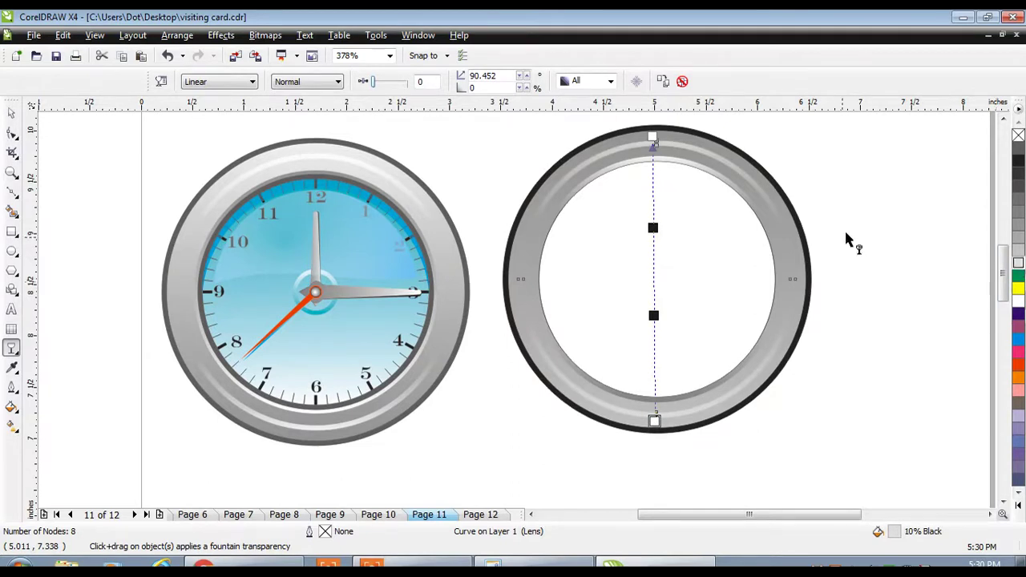
pyautogui.click(10, 114)
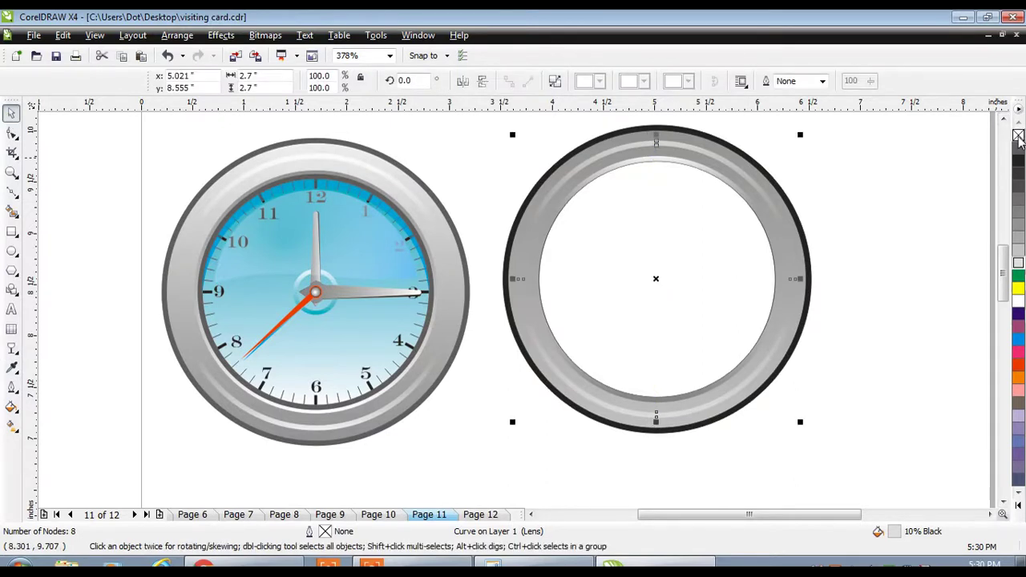
# Give the 2.3-inch inner circle a radial fountain fill from light blue to white, offset -1% horizontally and -28% vertically
pyautogui.click(633, 184)
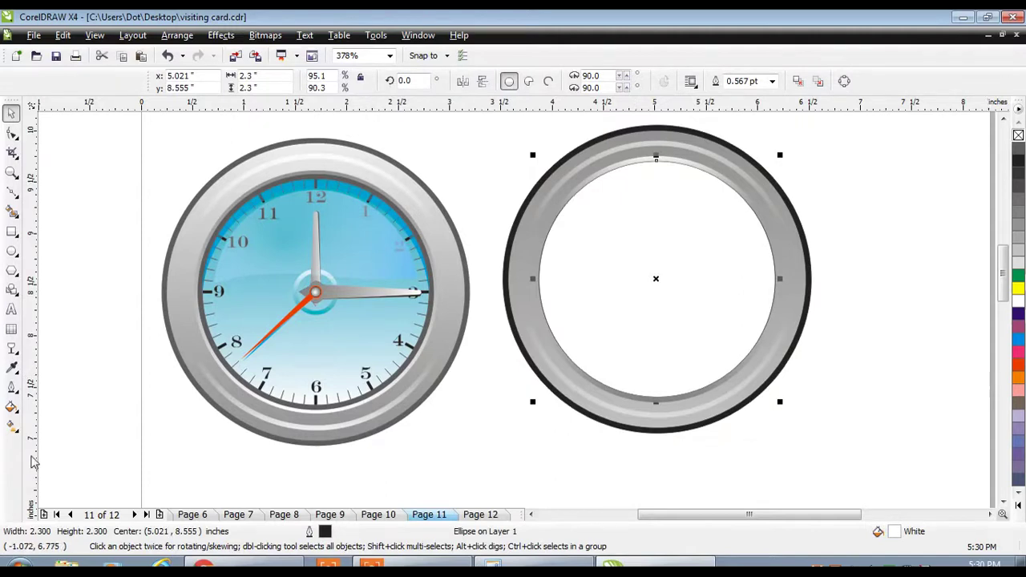
pyautogui.click(11, 407)
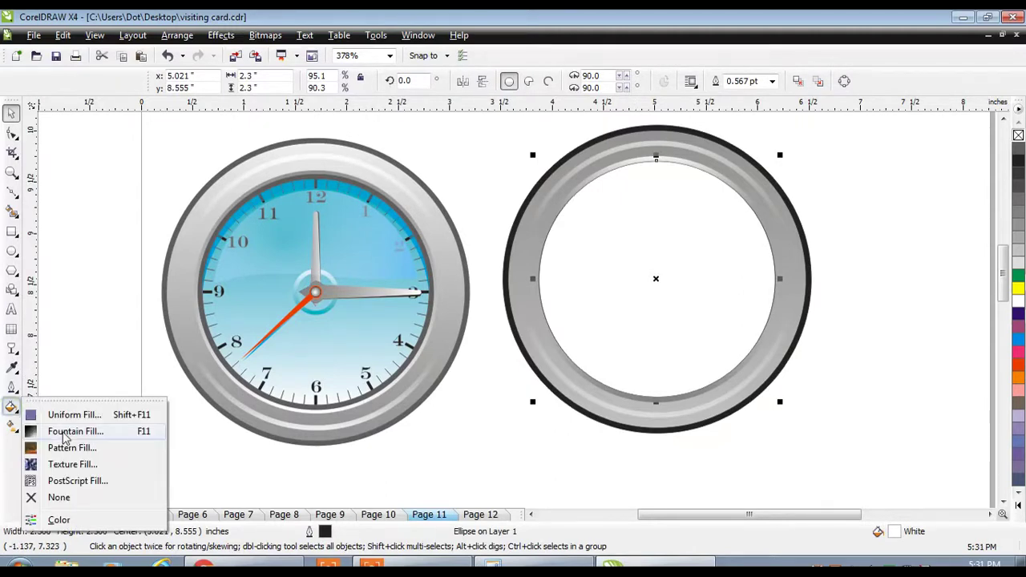
pyautogui.click(66, 434)
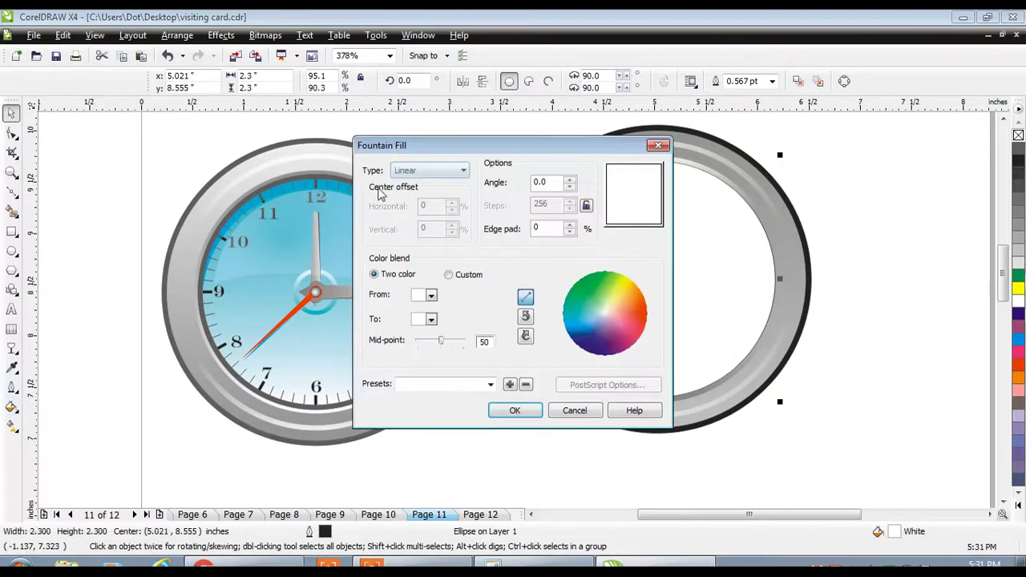
pyautogui.click(418, 171)
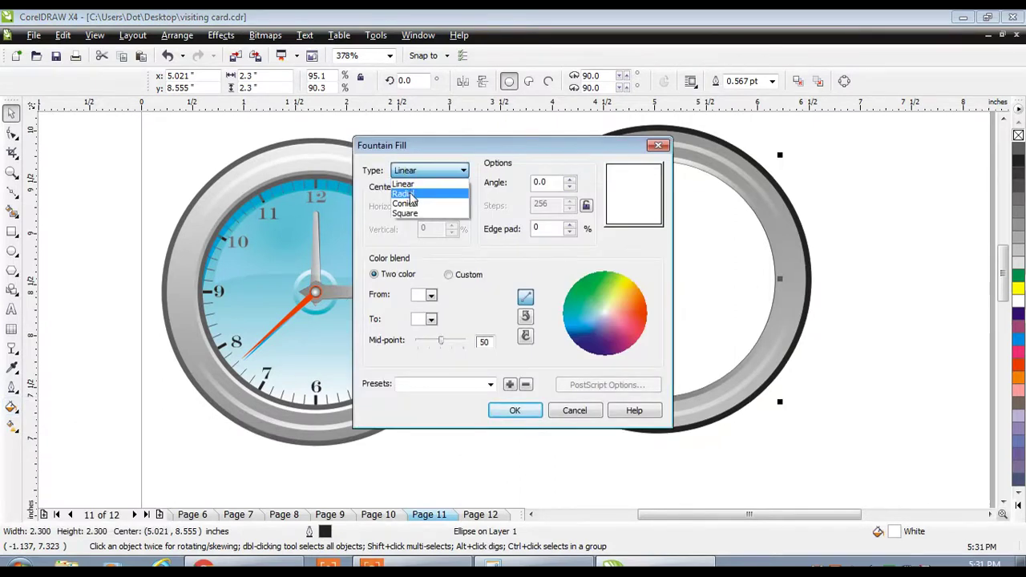
pyautogui.click(410, 191)
pyautogui.click(431, 294)
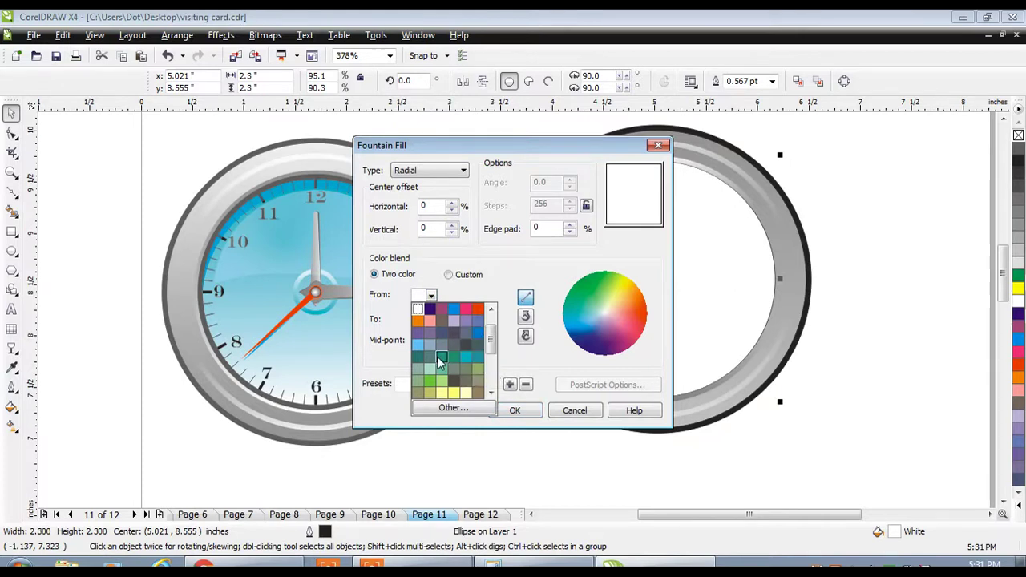
pyautogui.click(418, 350)
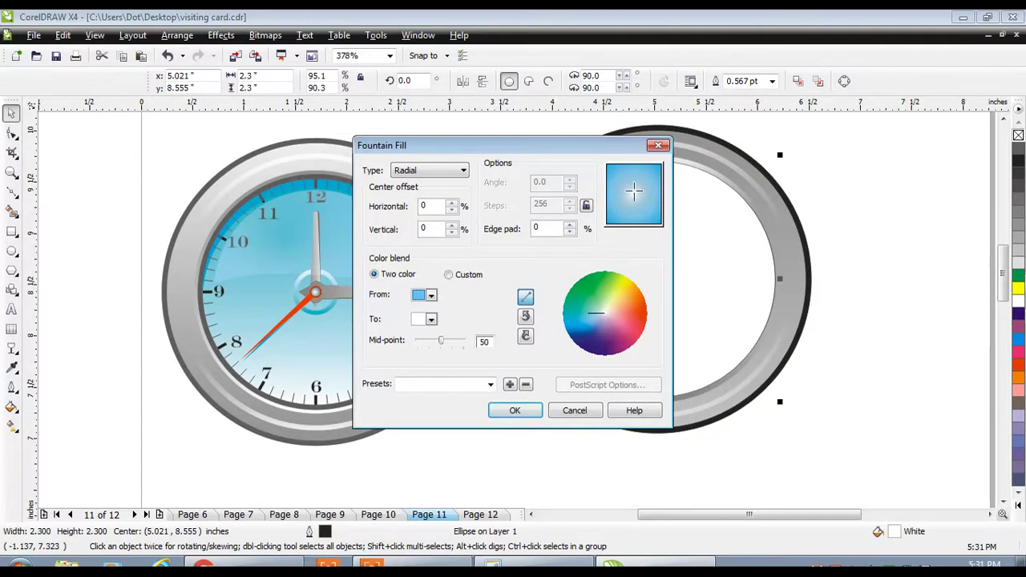
pyautogui.moveTo(633, 190); pyautogui.dragTo(633, 209)
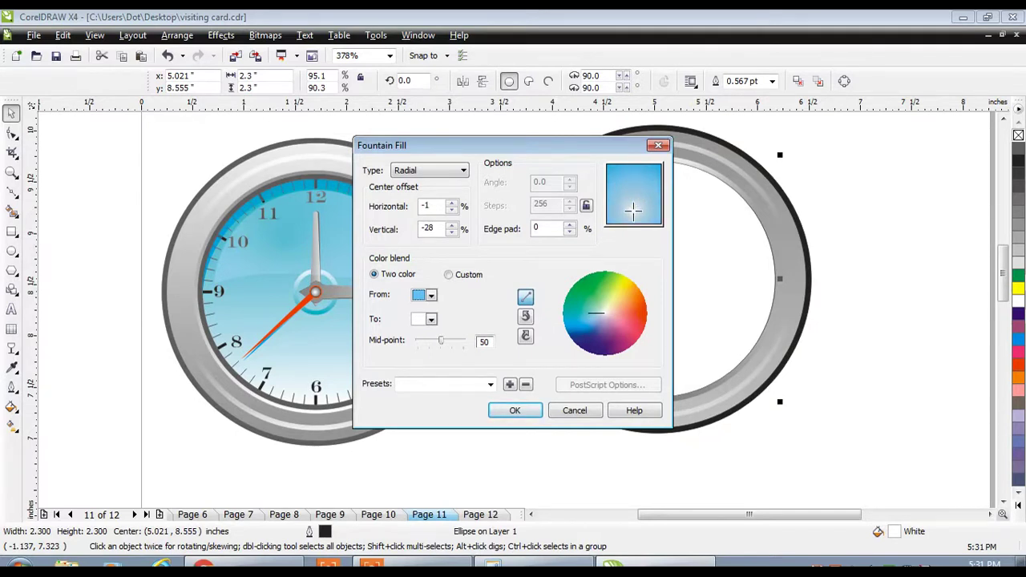
pyautogui.click(517, 412)
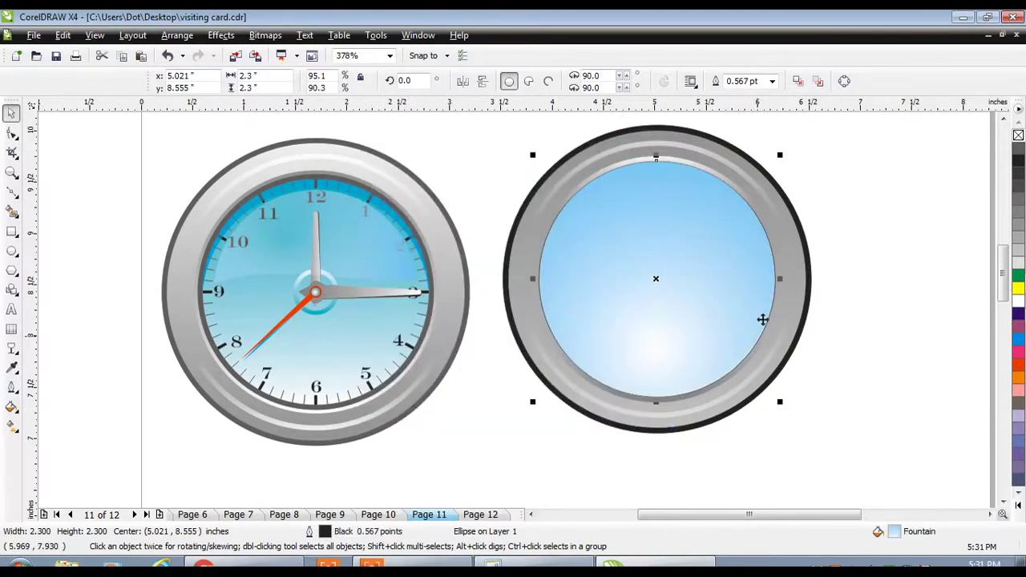
# Remove the outline from the blue 2.3-inch circle
pyautogui.rightClick(1017, 136)
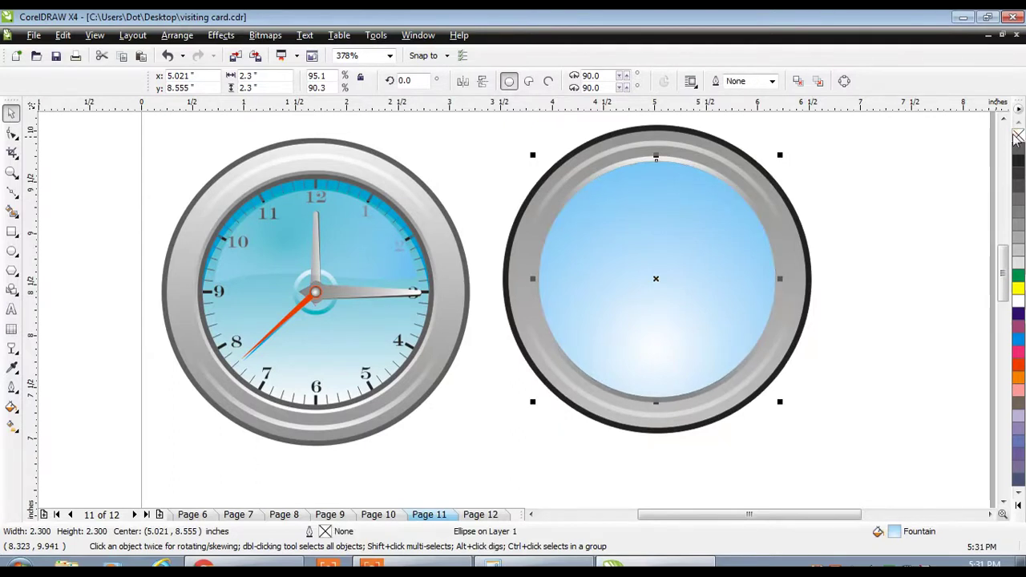
pyautogui.click(893, 185)
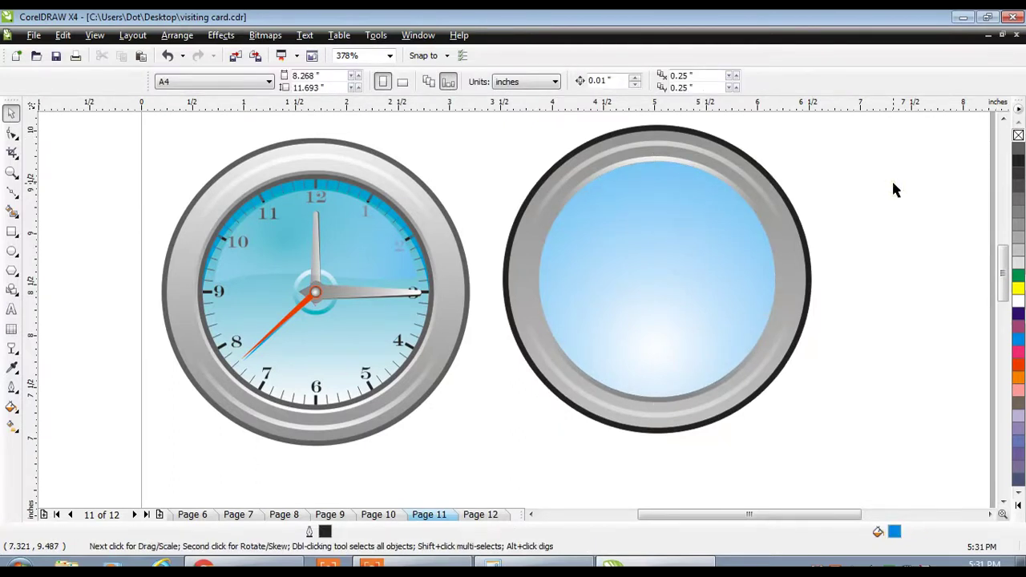
pyautogui.click(684, 225)
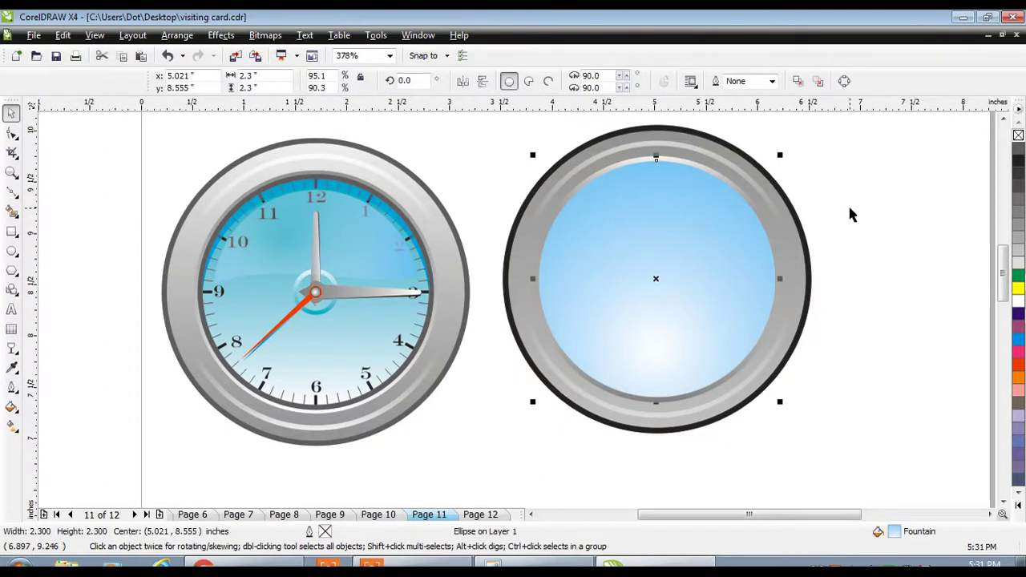
pyautogui.click(849, 209)
pyautogui.click(687, 242)
# Draw a circle about 0.47 inch across beside the new clock and remove its fill
pyautogui.click(12, 250)
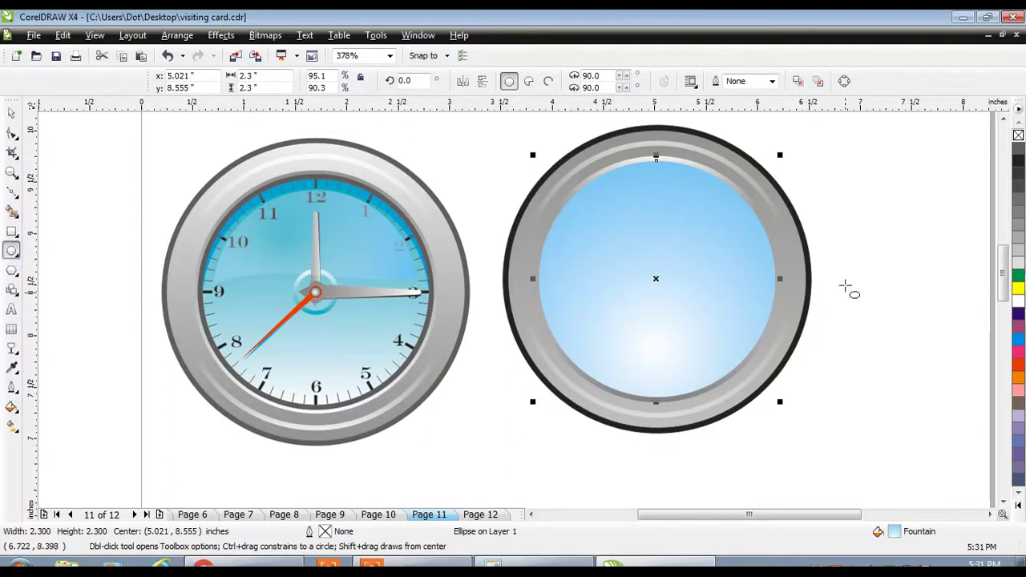
pyautogui.moveTo(843, 247); pyautogui.dragTo(880, 294)
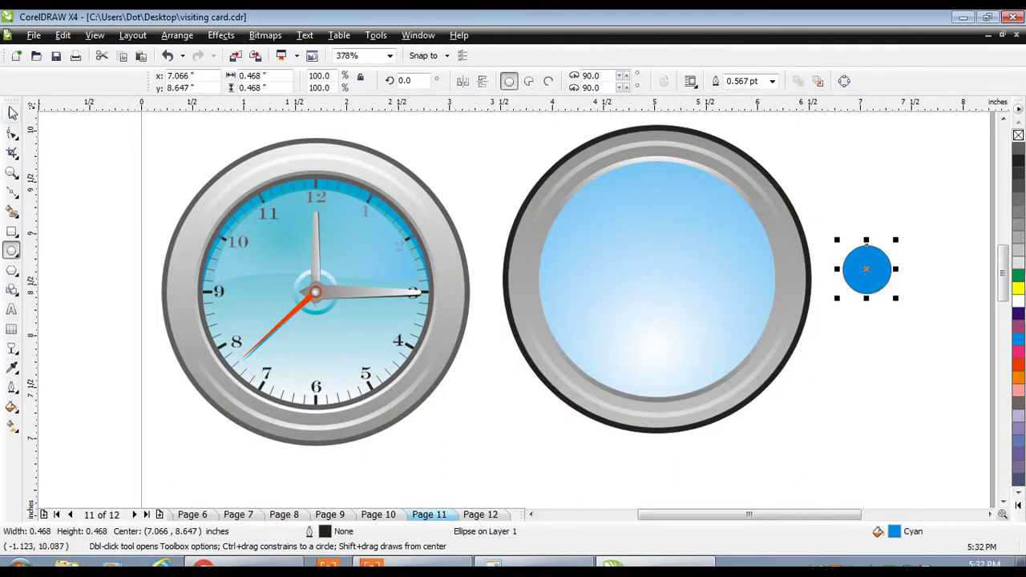
pyautogui.press('space')
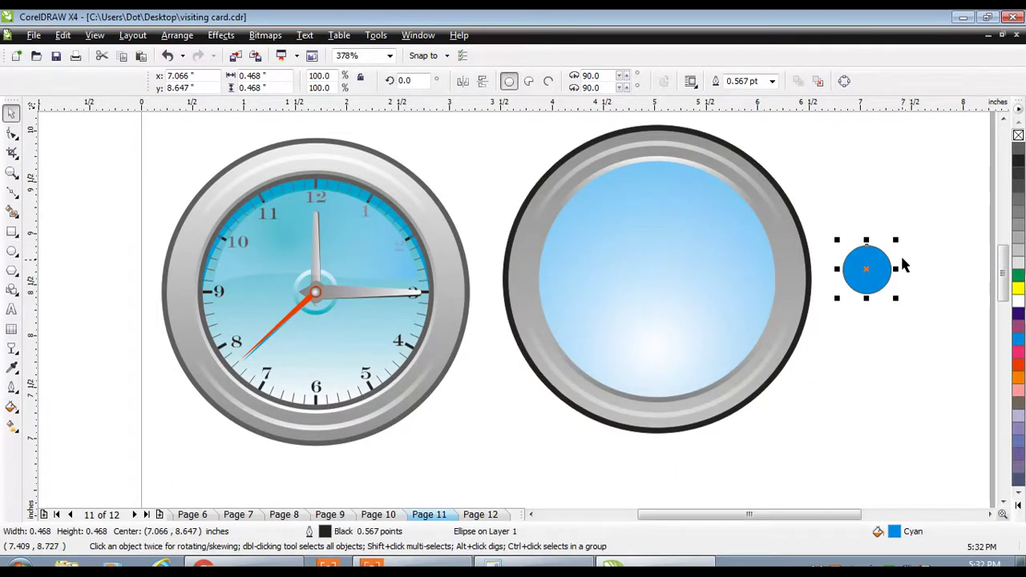
pyautogui.click(1019, 135)
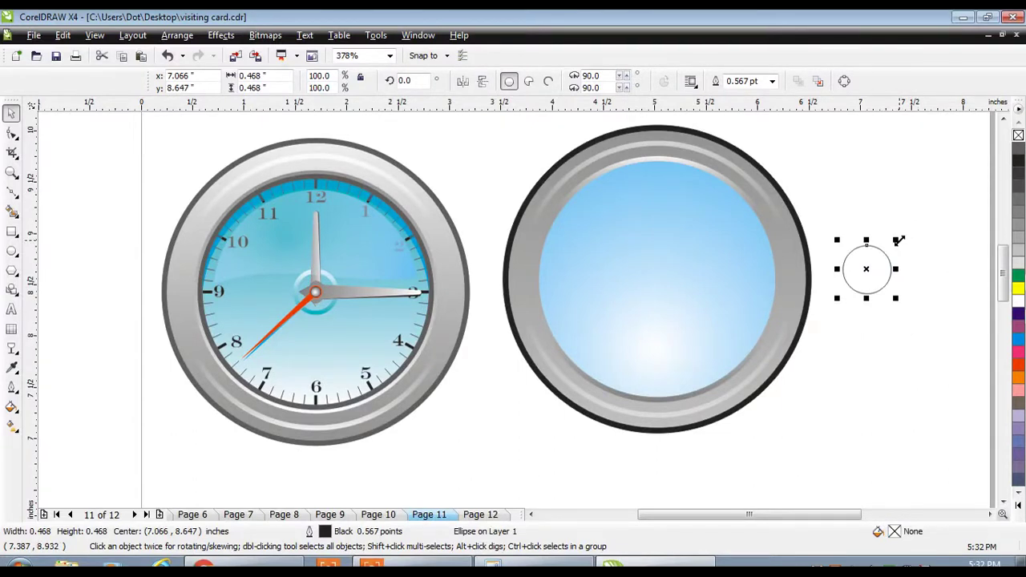
# Add an enlarged concentric copy about 0.63 inch across and combine both small circles into one ring
pyautogui.moveTo(898, 240); pyautogui.dragTo(915, 230)
pyautogui.moveTo(951, 204); pyautogui.dragTo(830, 321)
pyautogui.click(177, 35)
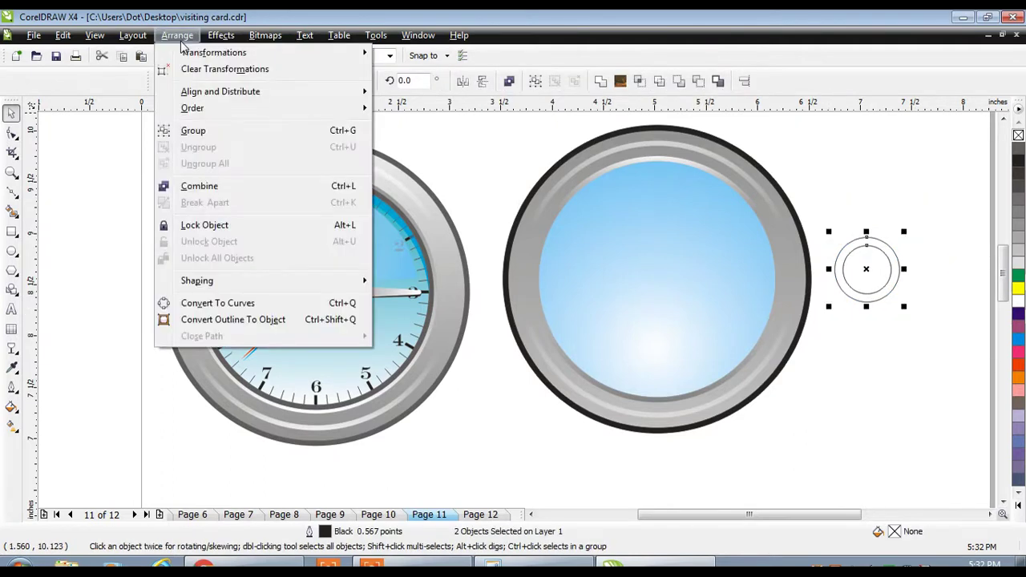
pyautogui.click(206, 189)
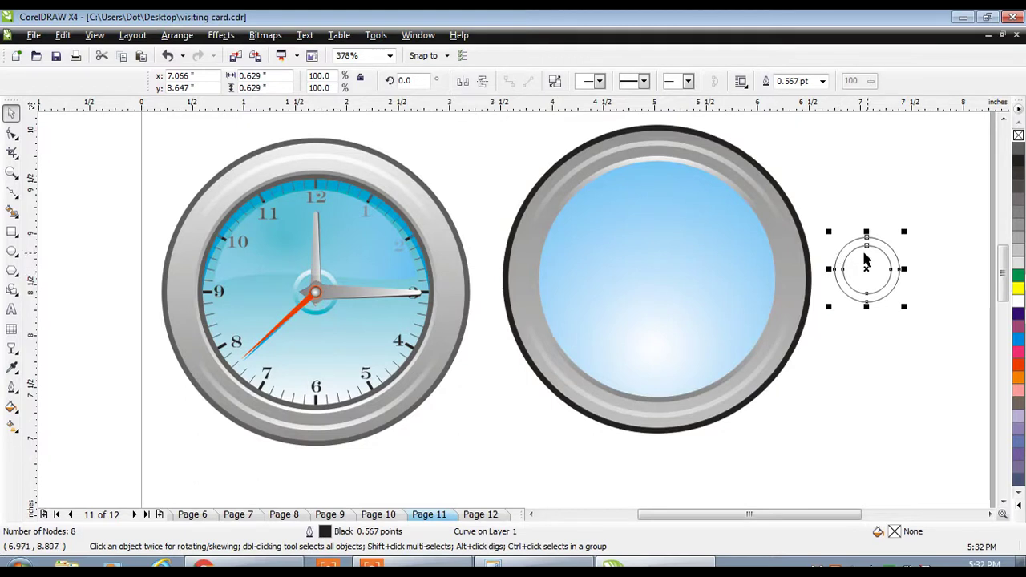
# Copy the fill of the blue clock face onto the small ring and remove the ring's outline
pyautogui.click(63, 36)
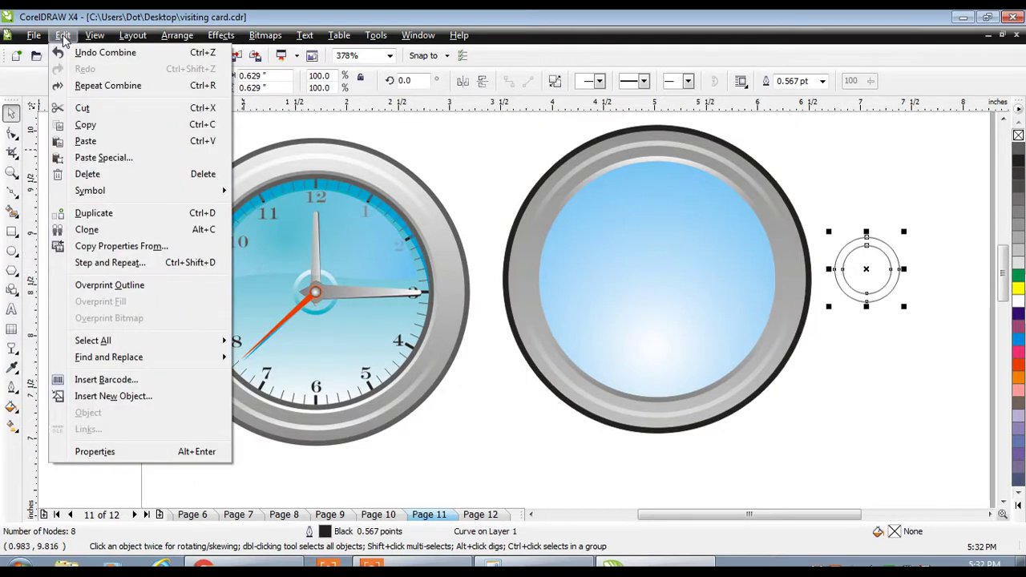
pyautogui.click(103, 253)
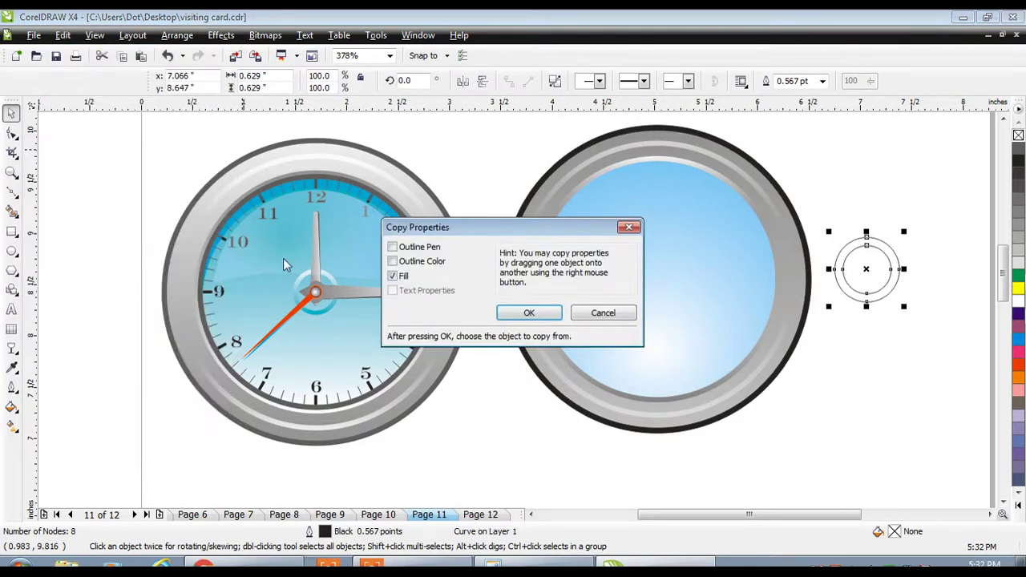
pyautogui.click(509, 314)
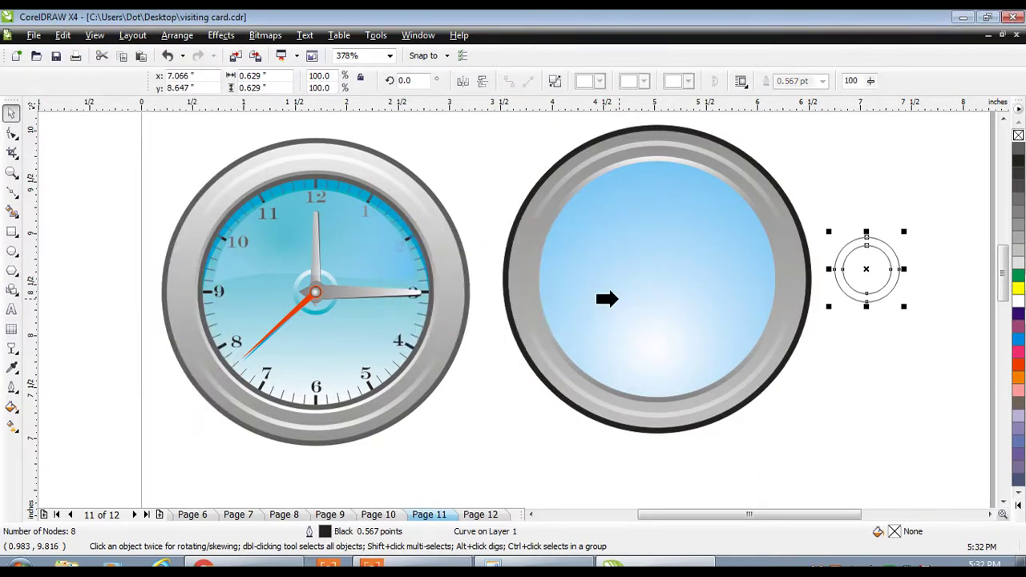
pyautogui.click(617, 297)
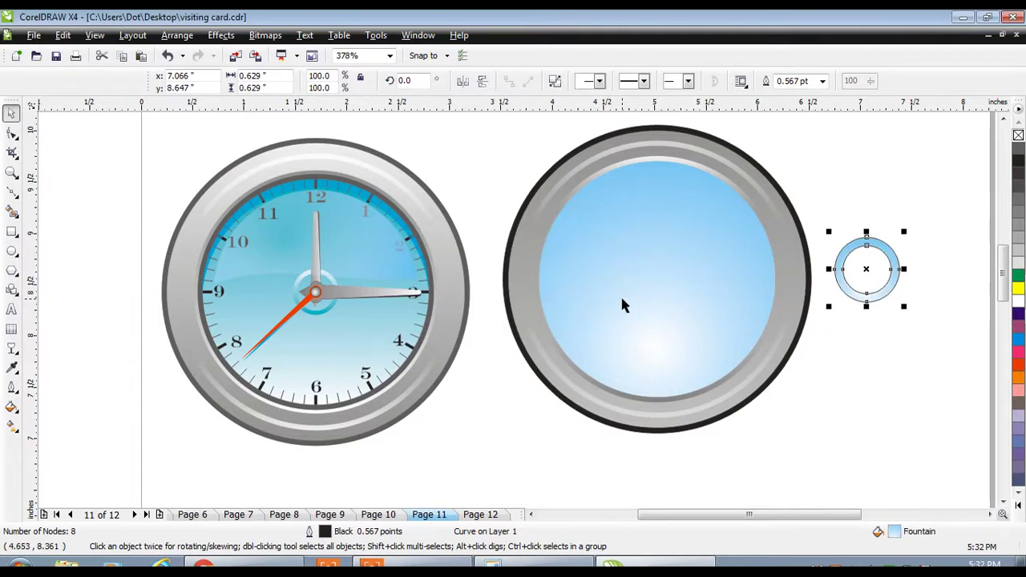
pyautogui.rightClick(1016, 137)
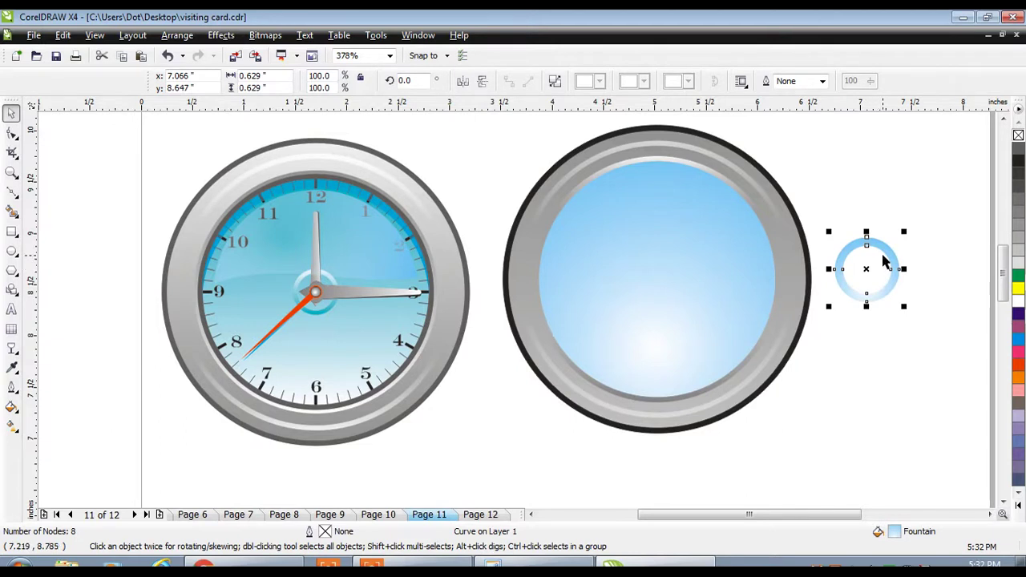
# Centre the small ring horizontally and vertically on the blue clock face
pyautogui.keyDown('shift'); pyautogui.click(677, 174); pyautogui.keyUp('shift')
pyautogui.press('c')
pyautogui.press('e')
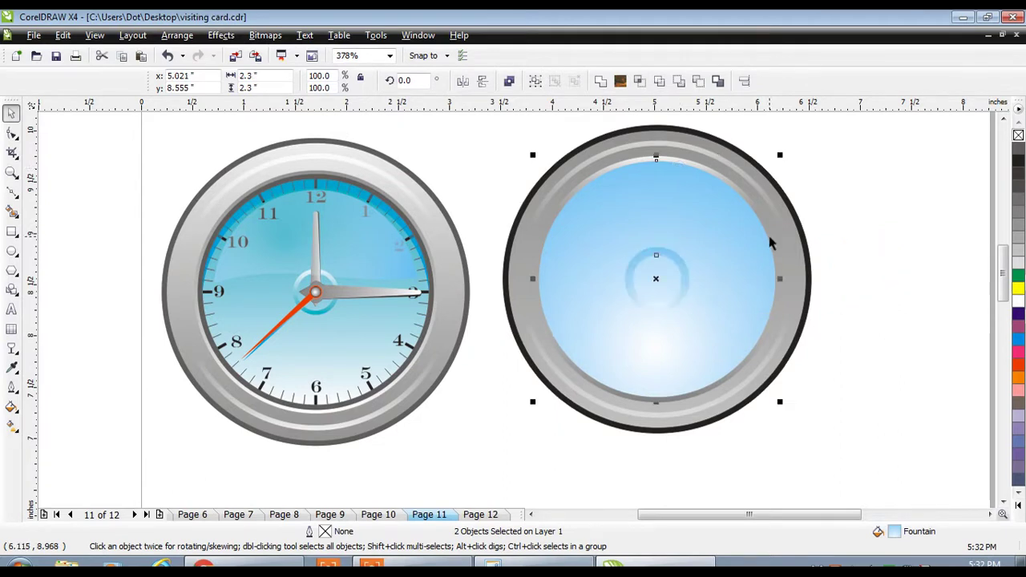
pyautogui.click(861, 263)
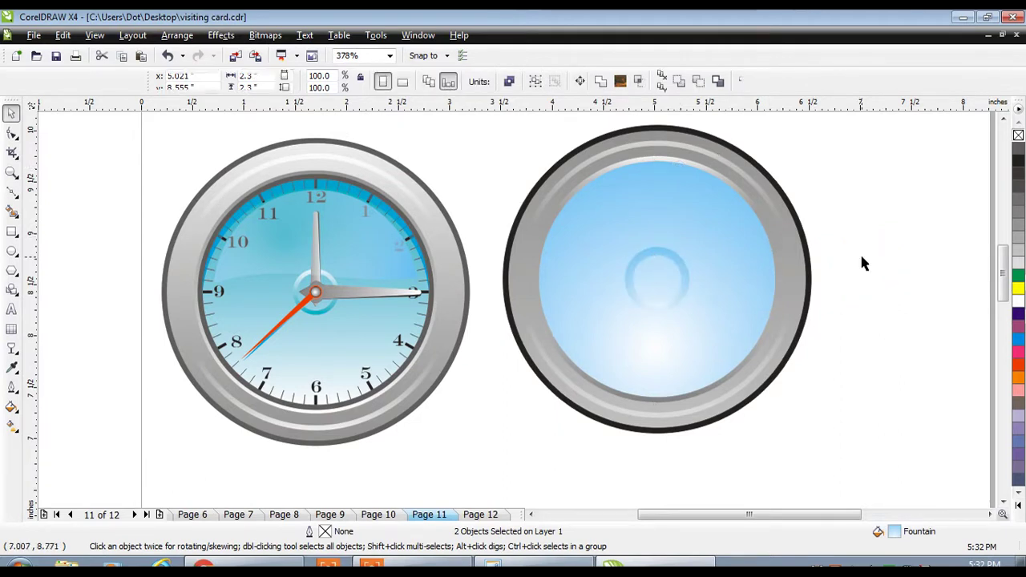
# Flip the small centre ring vertically and try scaling it to 85% about its centre
pyautogui.click(661, 260)
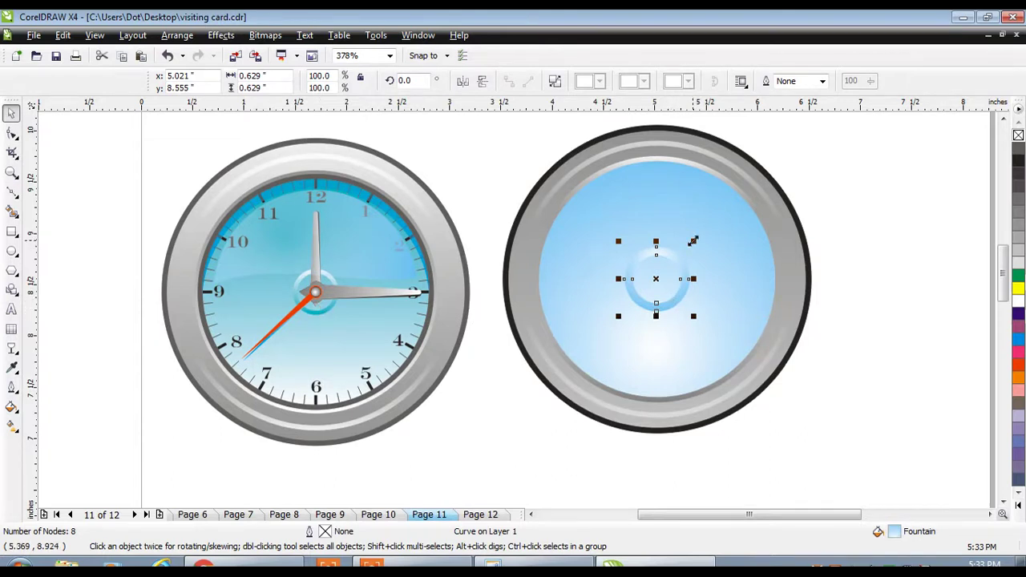
pyautogui.moveTo(693, 241); pyautogui.dragTo(692, 242)
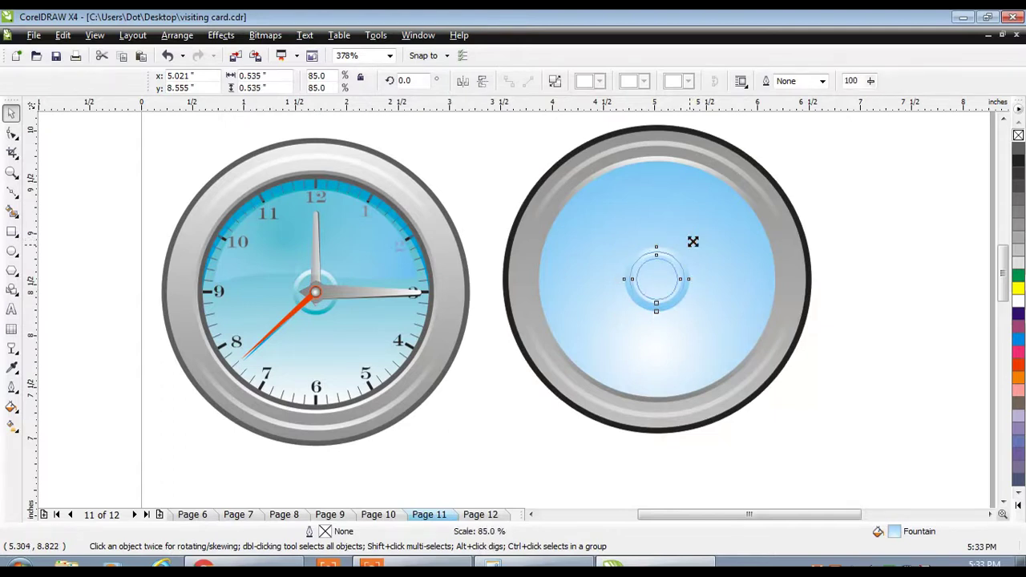
pyautogui.click(883, 261)
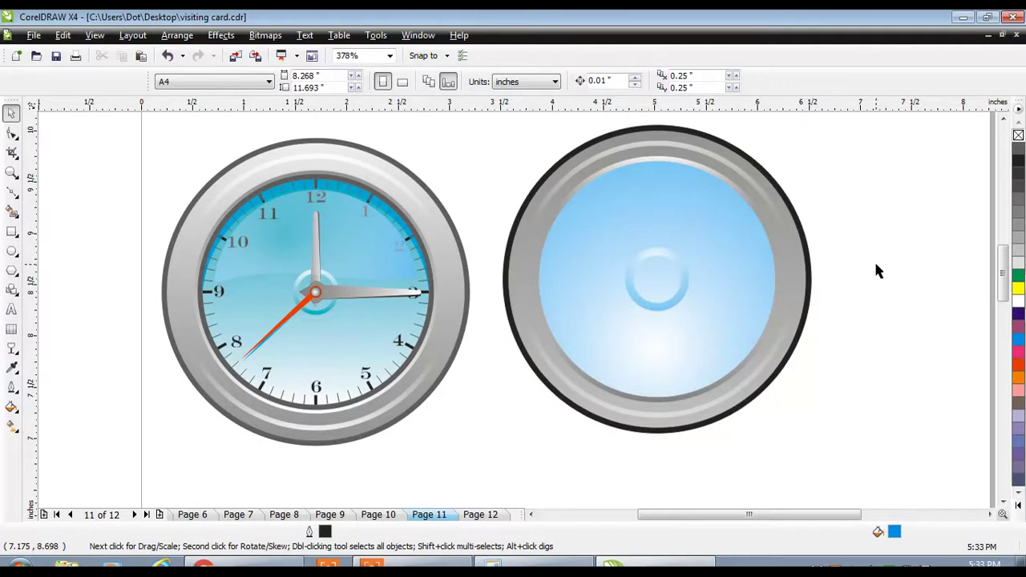
# Give the blue 2.3-inch circle a Black outline 2 pt wide
pyautogui.click(648, 168)
pyautogui.click(661, 184)
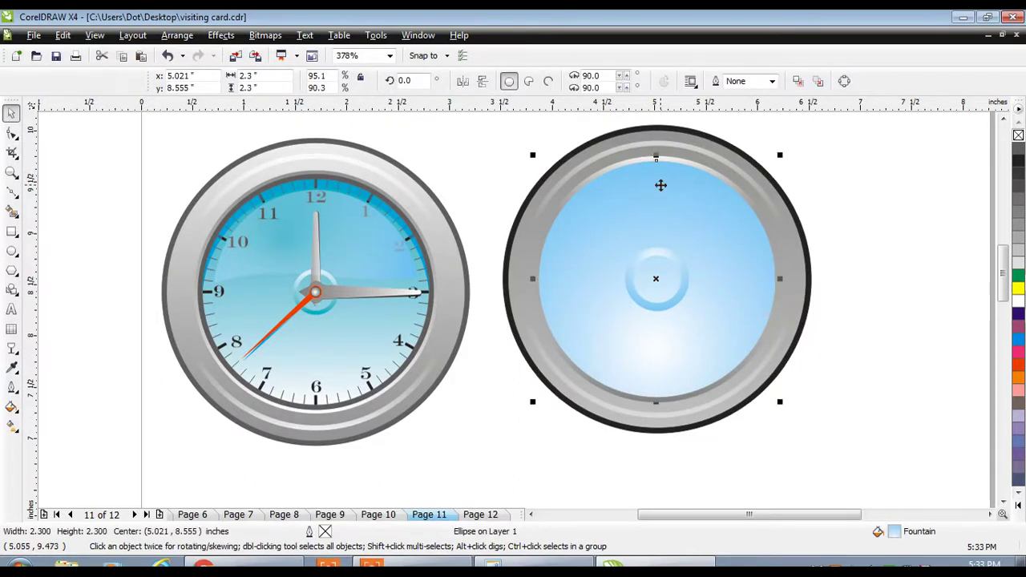
pyautogui.rightClick(1021, 160)
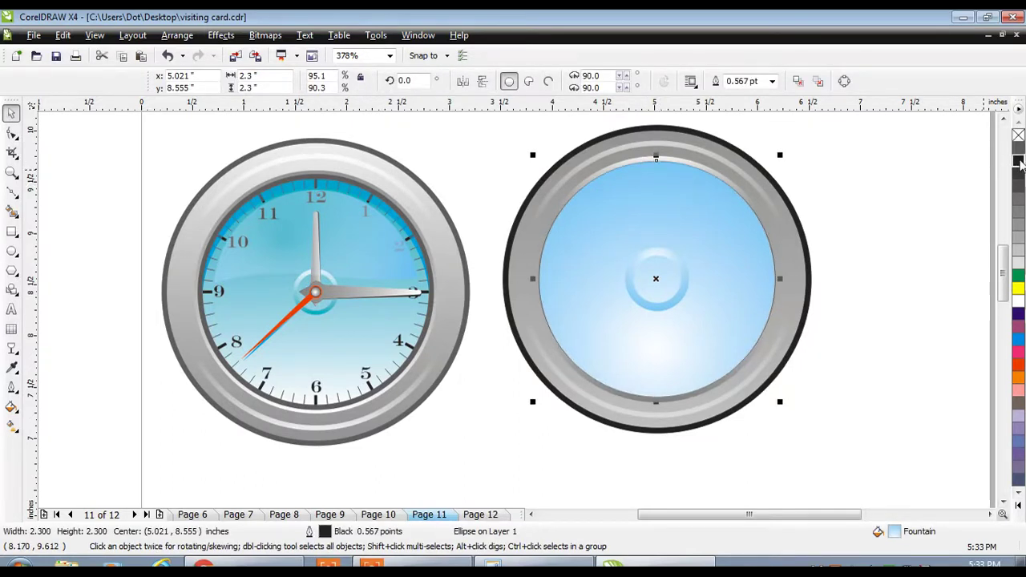
pyautogui.click(764, 82)
pyautogui.write('2')
pyautogui.press('Return')
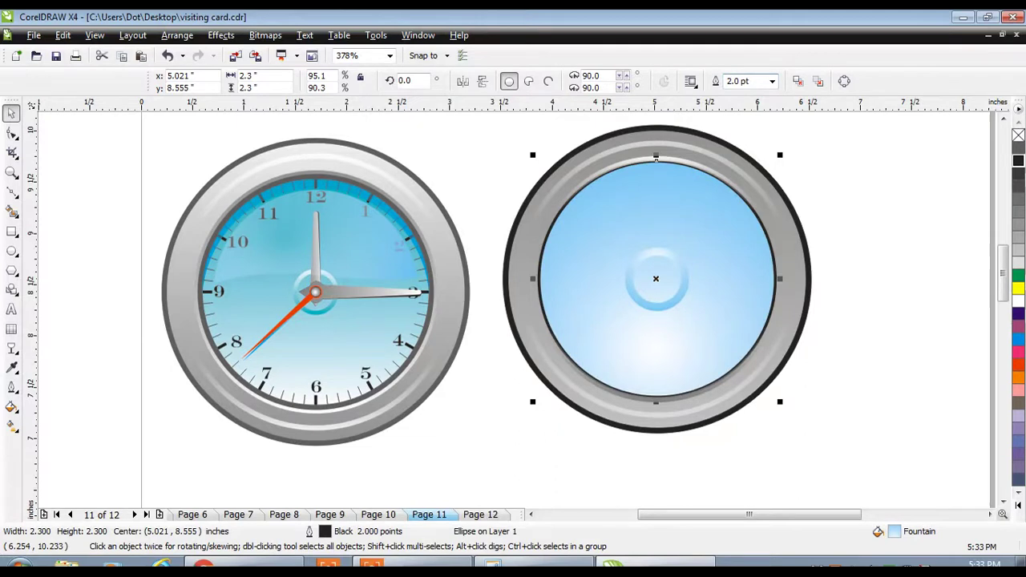
# Thicken the blue circle's outline to 3 pt and finally to 4 pt
pyautogui.click(754, 84)
pyautogui.write('3')
pyautogui.press('Return')
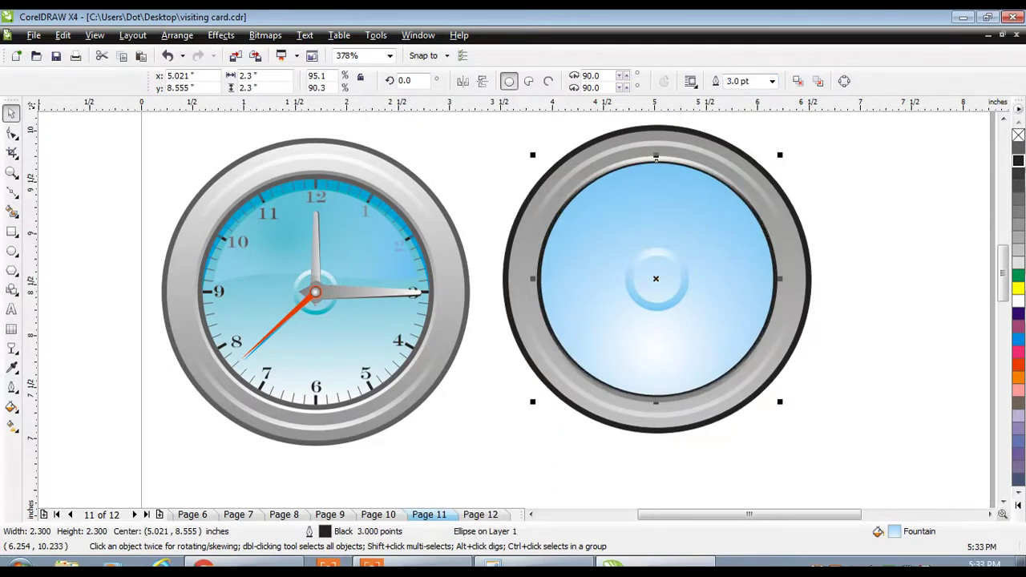
pyautogui.click(758, 83)
pyautogui.write('4')
pyautogui.press('Return')
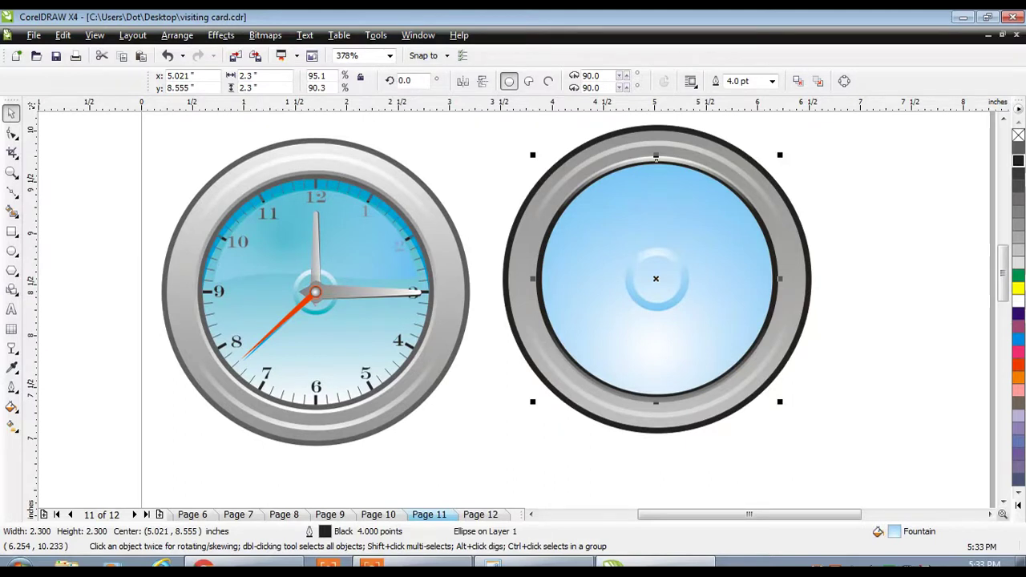
# Undo the outline width and colour changes on the blue 2.3-inch circle
pyautogui.hotkey('ctrl', 'pageup')
pyautogui.hotkey('ctrl', 'pagedown')
pyautogui.click(854, 213)
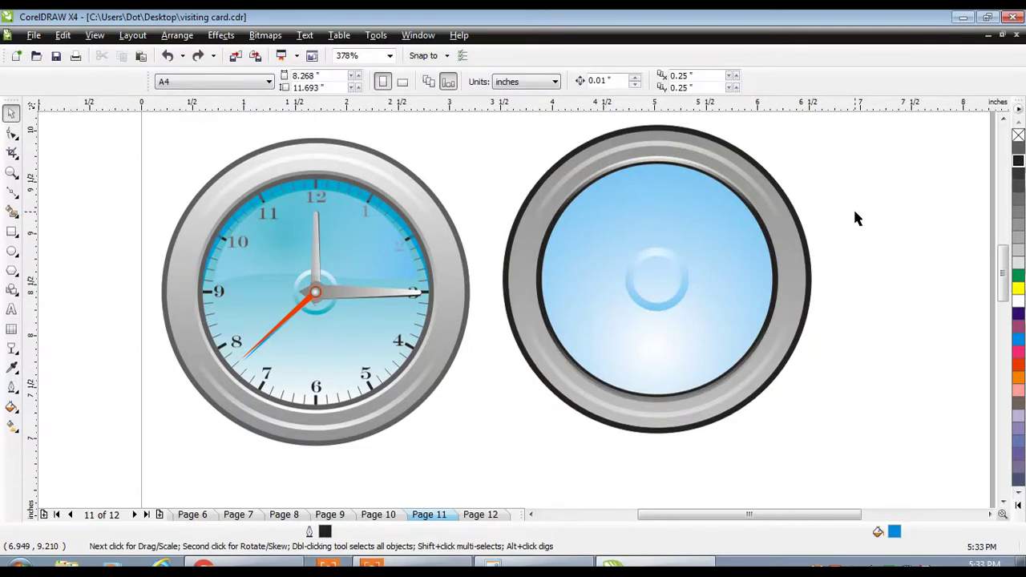
pyautogui.press('Tab')
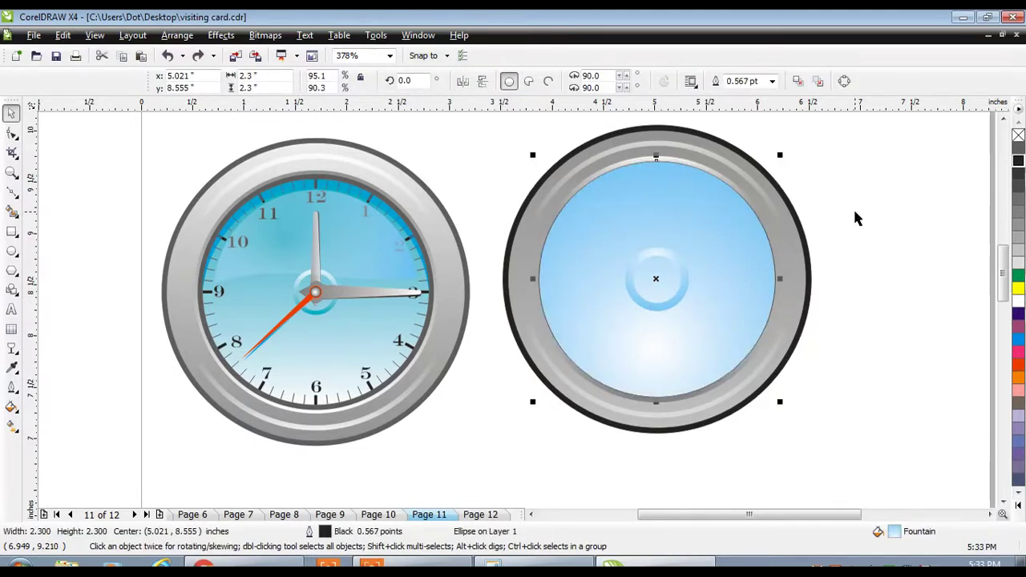
pyautogui.press('F12')
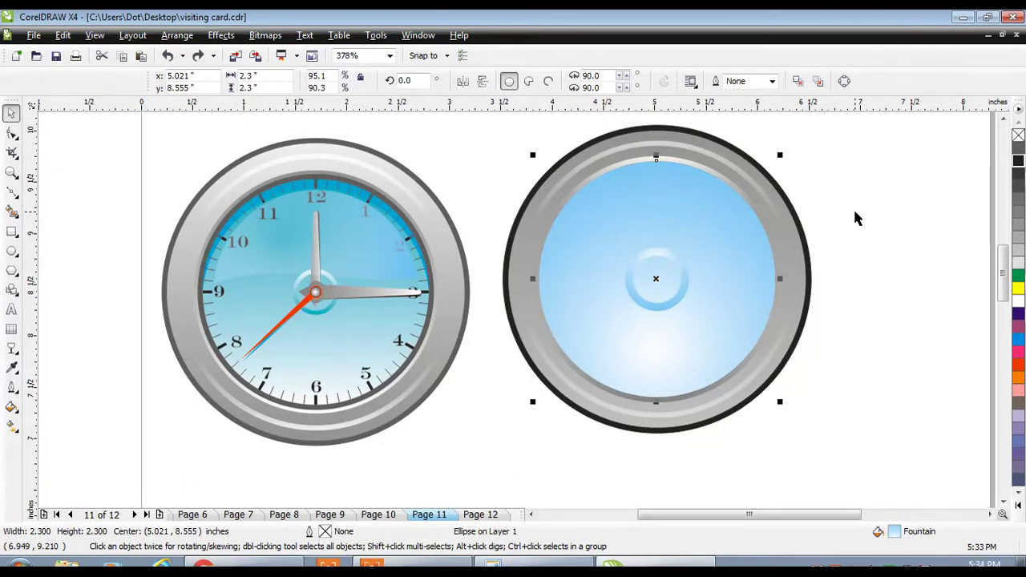
pyautogui.press('Delete')
pyautogui.hotkey('ctrl', 'z')
pyautogui.press('Tab')
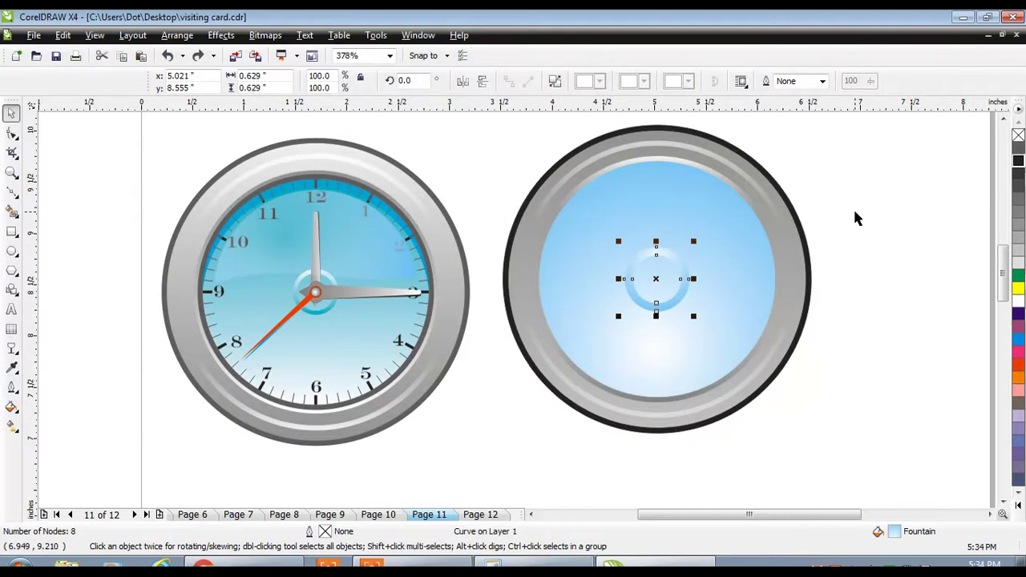
pyautogui.press('Escape')
# Give the blue 2.3-inch clock face circle a Black outline 1 pt wide
pyautogui.click(721, 217)
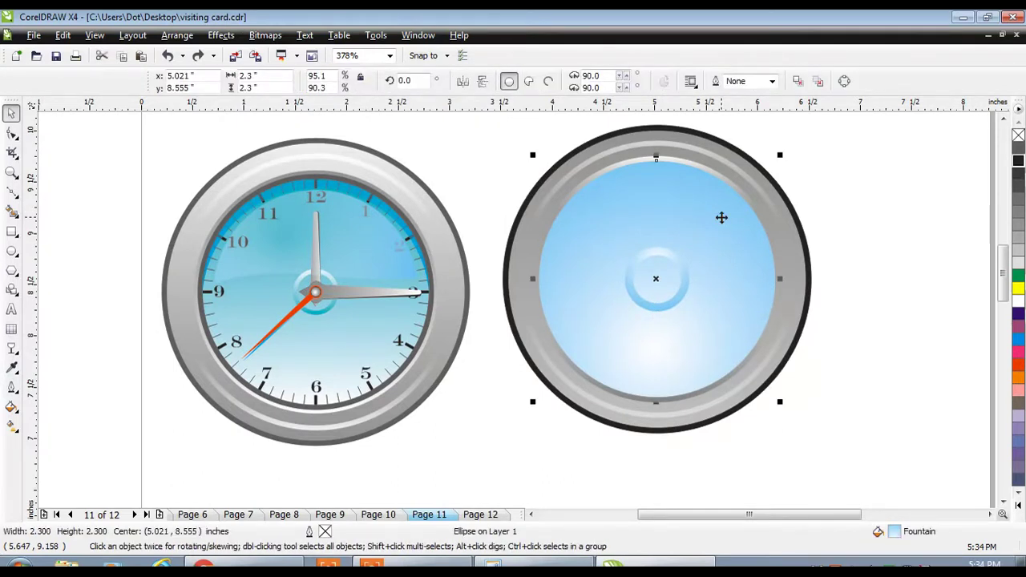
pyautogui.rightClick(1018, 161)
pyautogui.moveTo(758, 83); pyautogui.dragTo(709, 88)
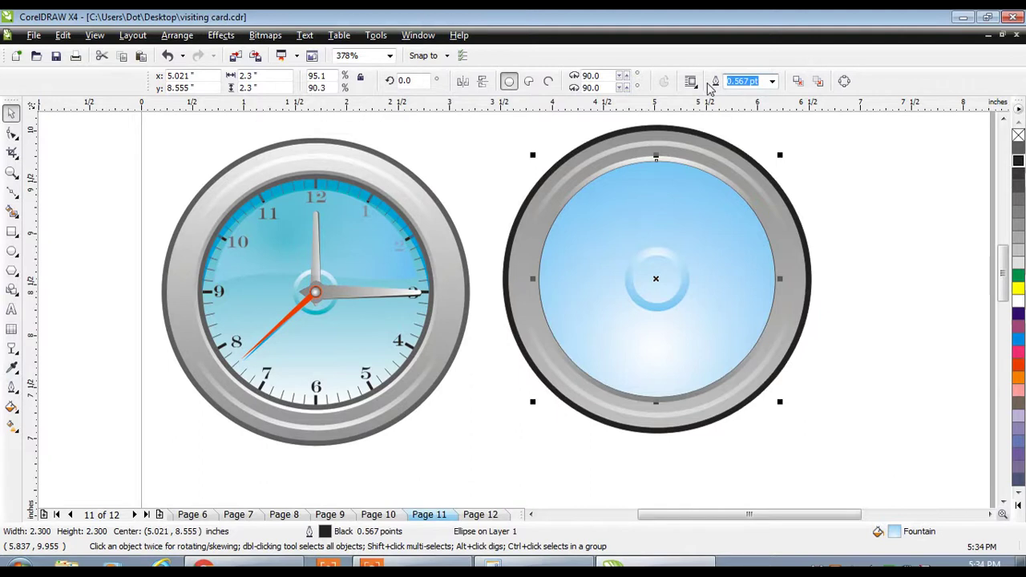
pyautogui.write('1')
pyautogui.press('Return')
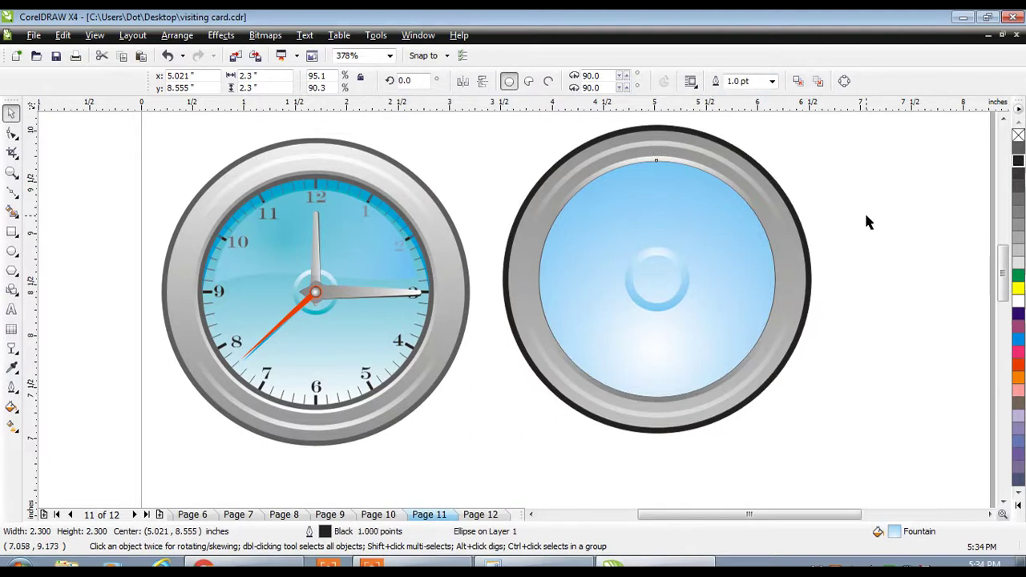
pyautogui.click(865, 215)
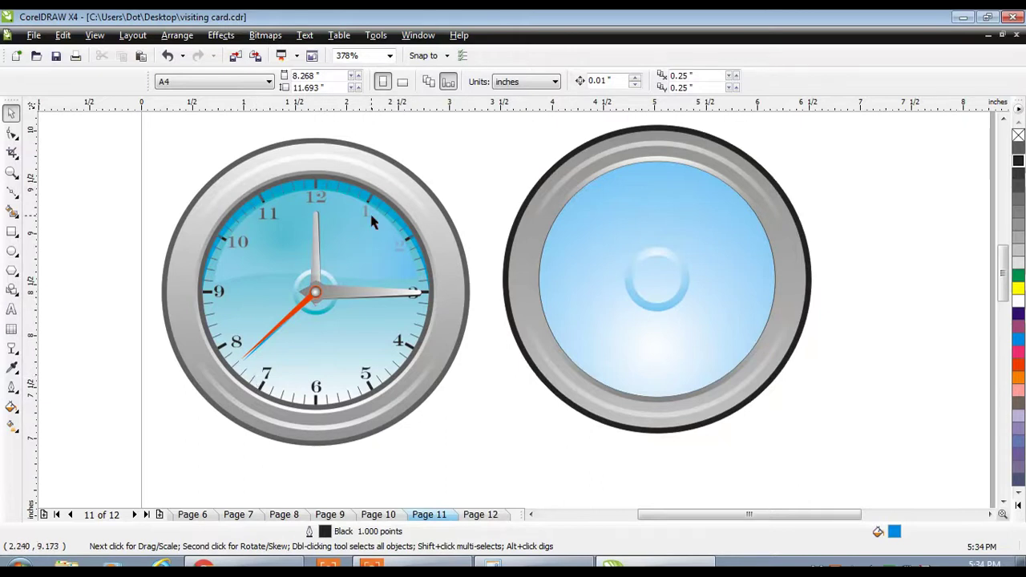
# Turn on snapping to guidelines and snapping to objects
pyautogui.click(93, 36)
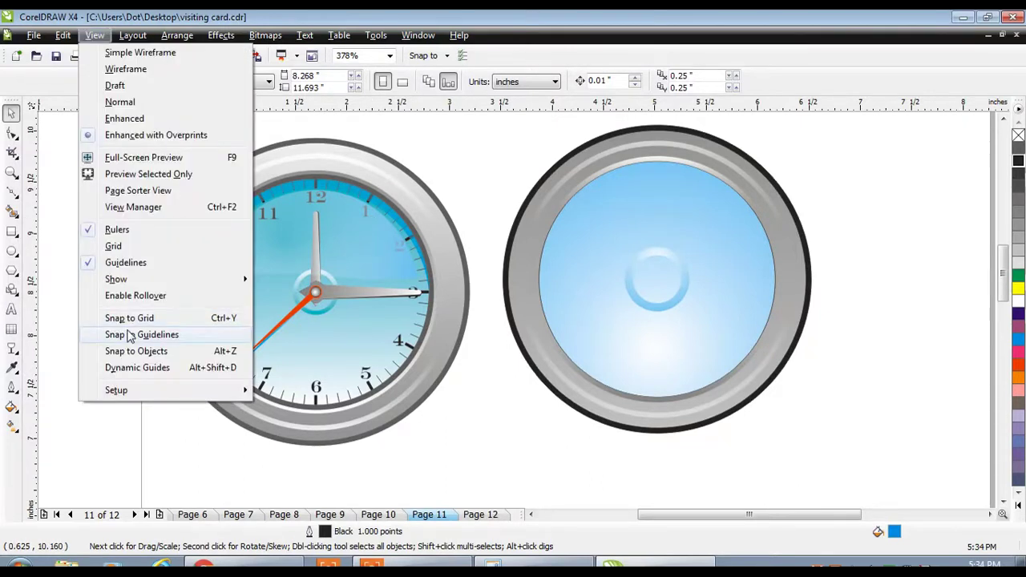
pyautogui.click(128, 334)
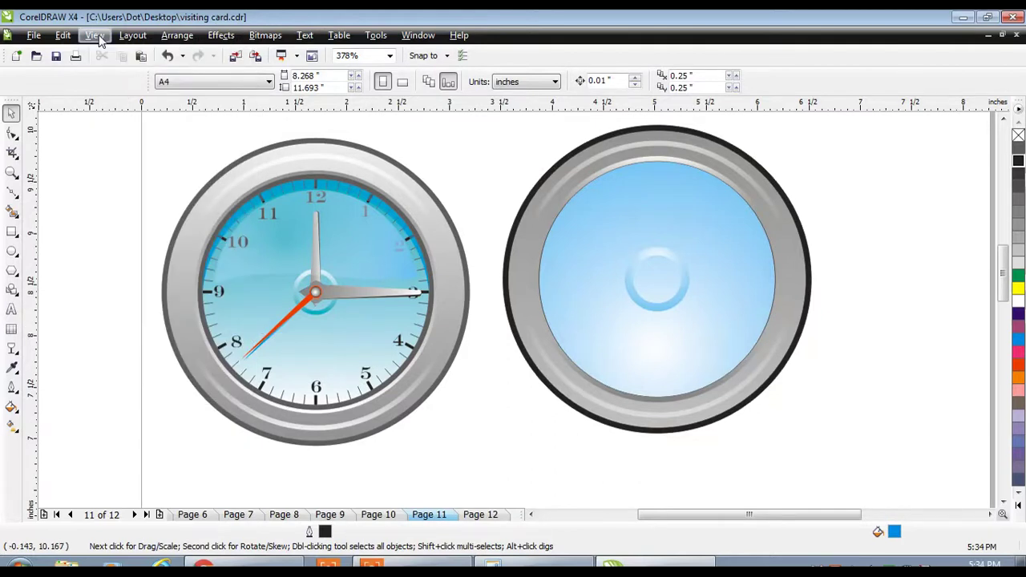
pyautogui.click(94, 35)
pyautogui.click(116, 349)
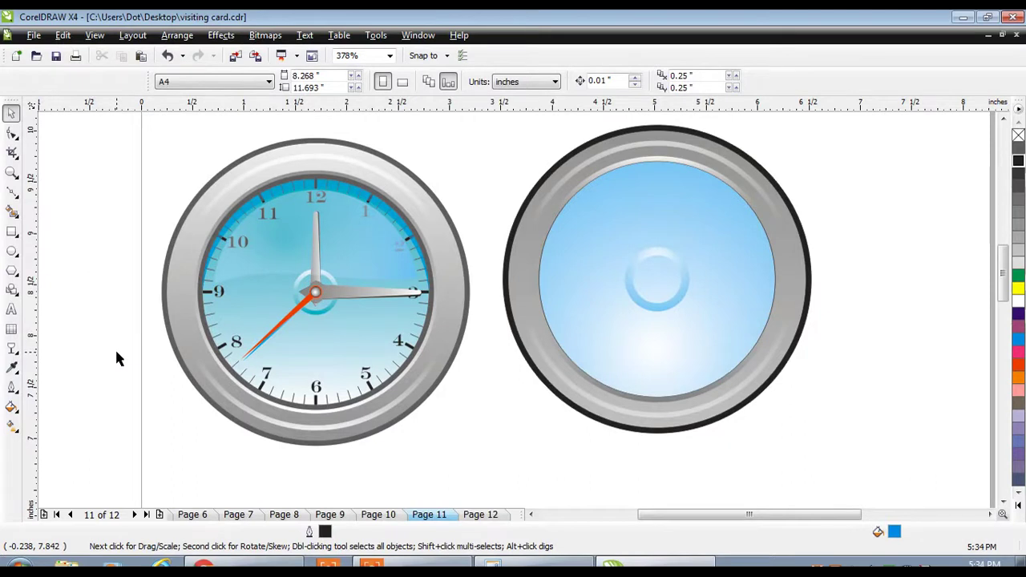
# Place a horizontal and a vertical guideline crossing at the centre of the new clock
pyautogui.click(13, 192)
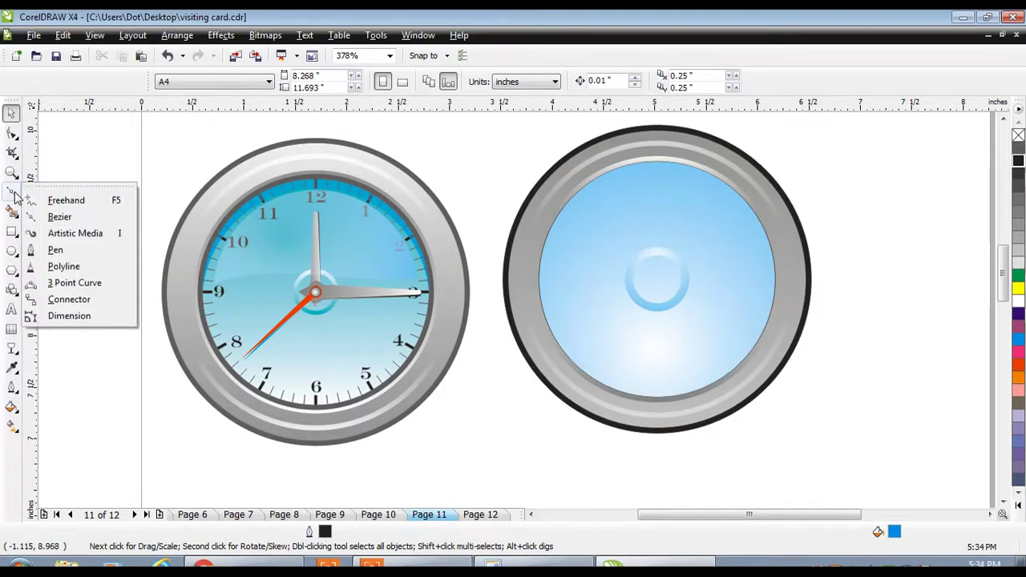
pyautogui.click(63, 204)
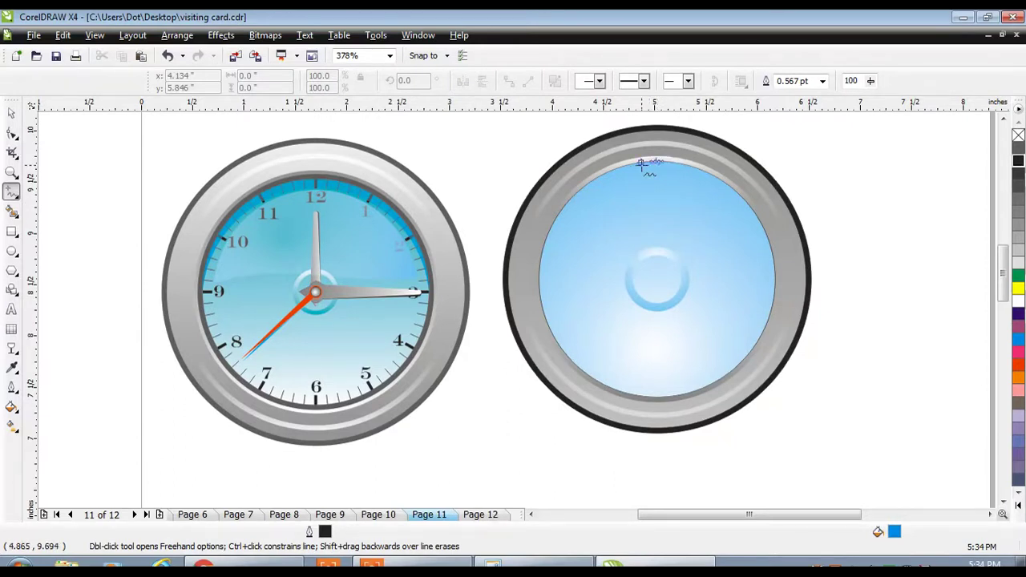
pyautogui.moveTo(653, 104); pyautogui.dragTo(653, 278)
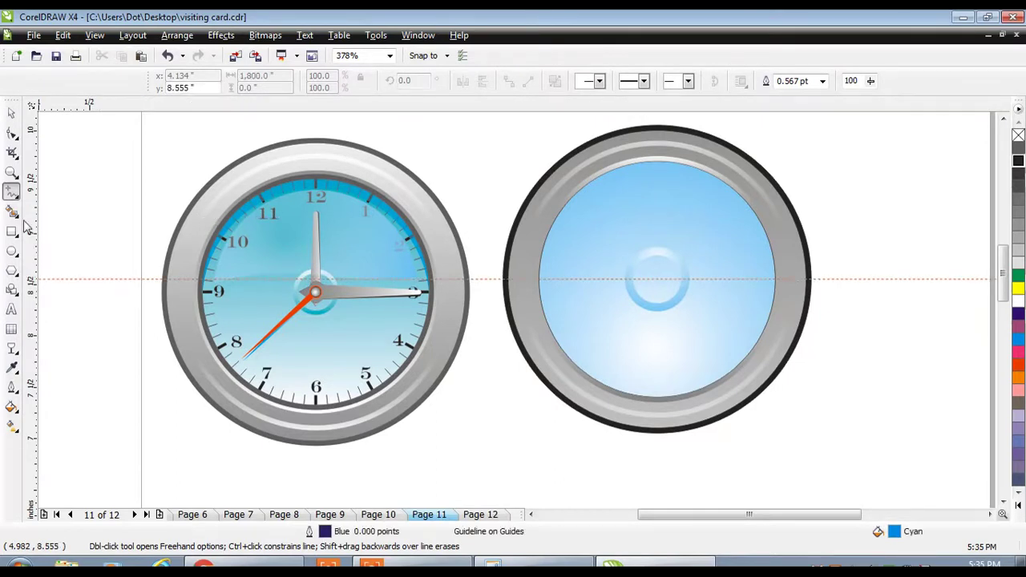
pyautogui.moveTo(31, 229); pyautogui.dragTo(656, 280)
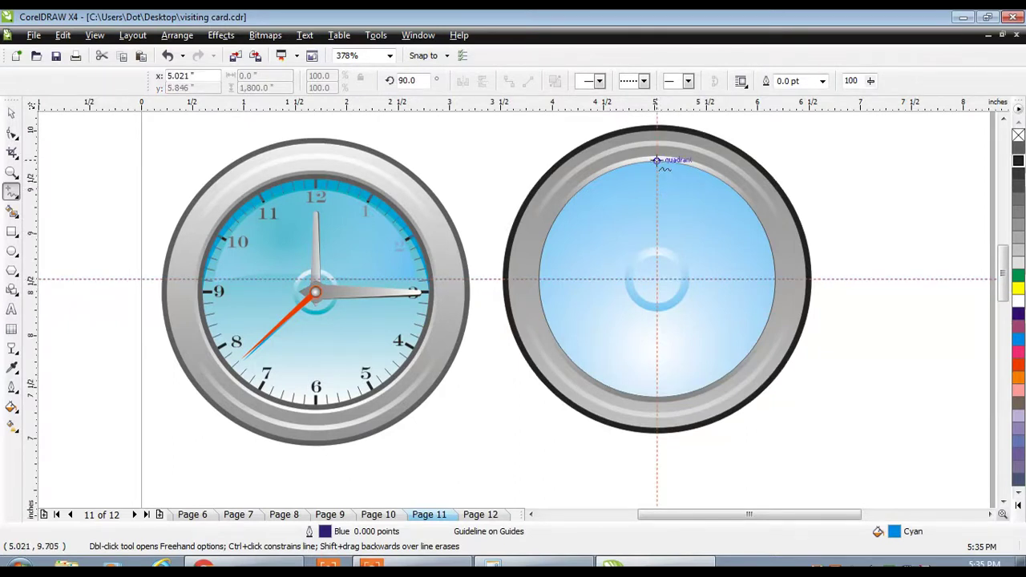
pyautogui.press('Escape')
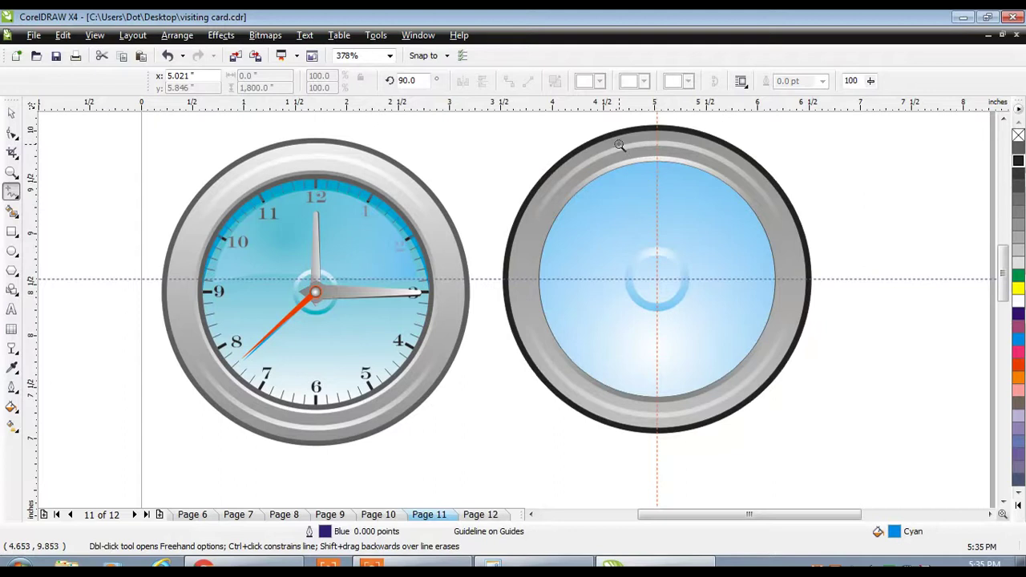
# Draw a vertical Freehand line about 0.064 inch long on the vertical guideline, starting just inside the upper edge of the blue face
pyautogui.scroll(5, 660, 216)
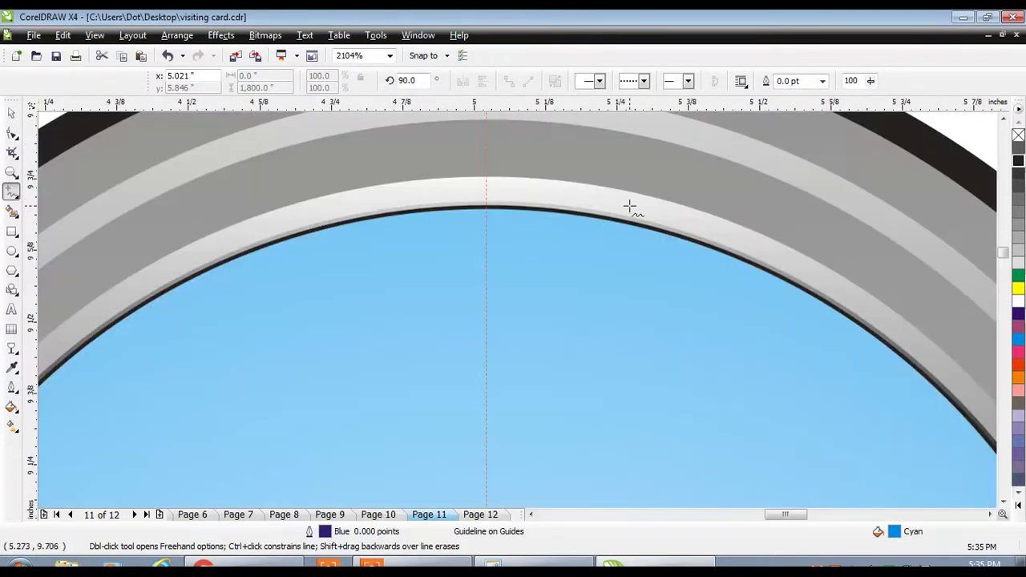
pyautogui.click(485, 212)
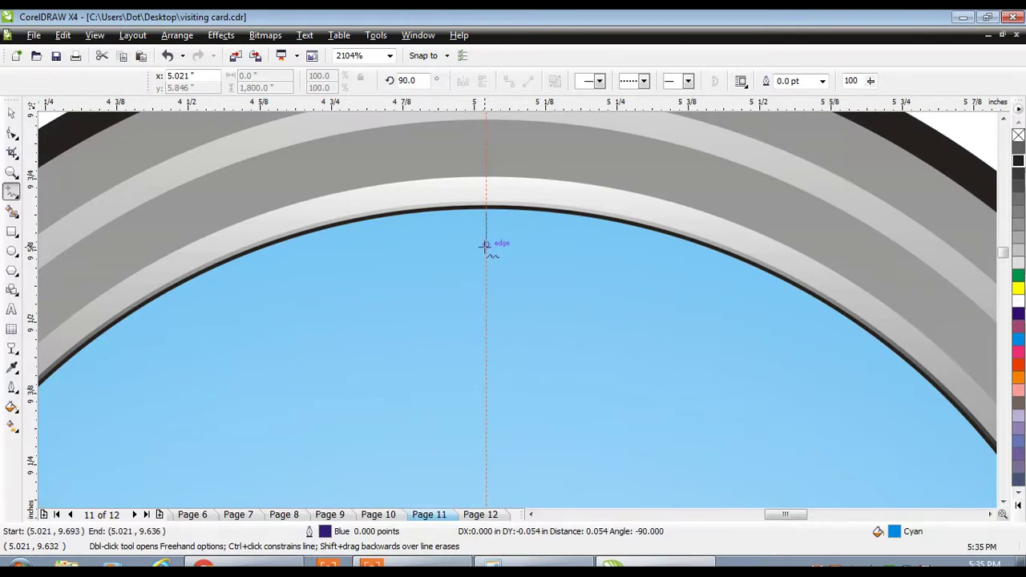
pyautogui.click(485, 248)
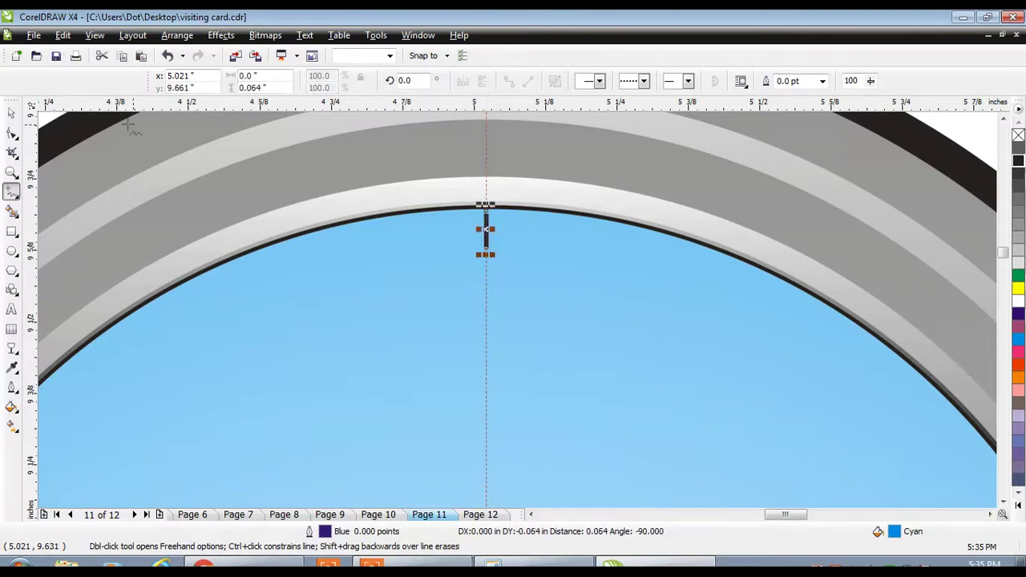
pyautogui.click(11, 115)
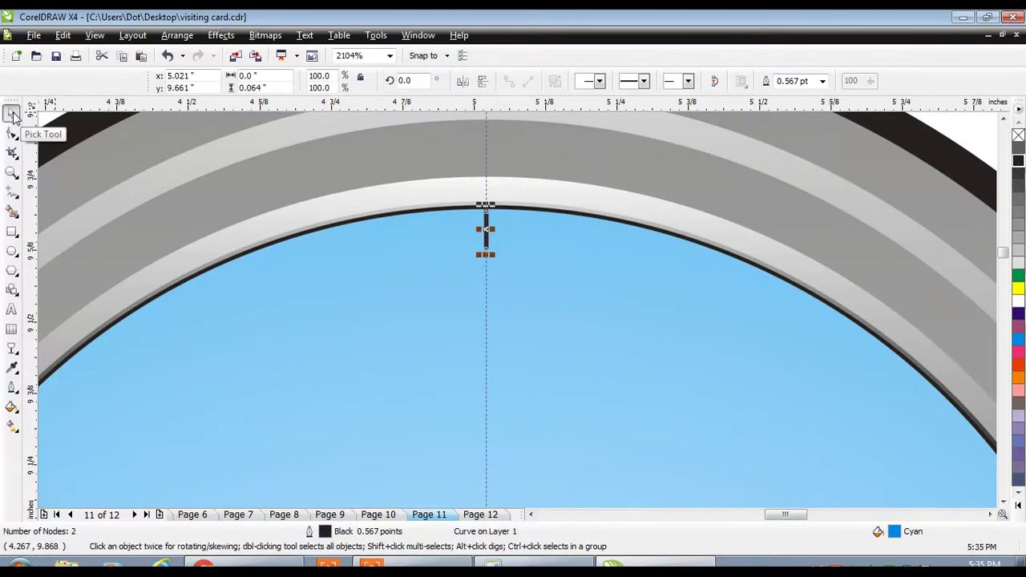
pyautogui.press('F3')
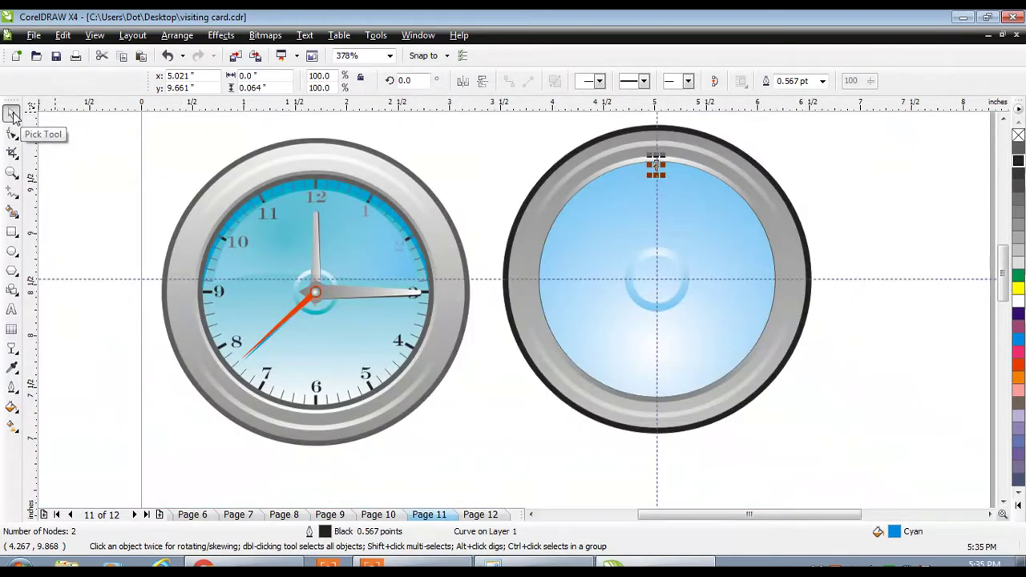
# Set the outline width of the short line at the 12 o'clock position to 1.0 pt
pyautogui.press('Escape')
pyautogui.moveTo(583, 130); pyautogui.dragTo(672, 179)
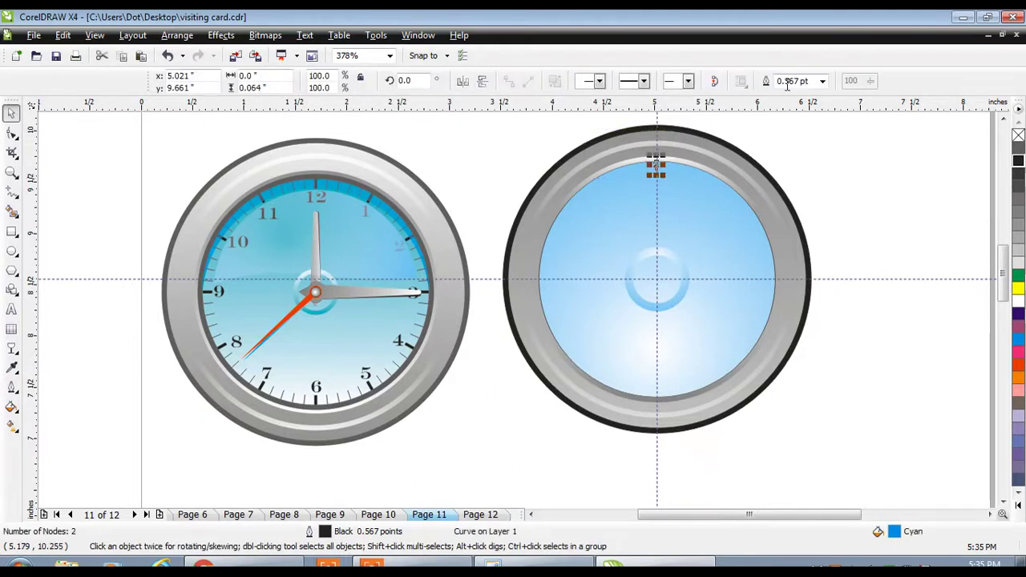
pyautogui.tripleClick(807, 83)
pyautogui.write('1')
pyautogui.press('Escape')
pyautogui.click(821, 82)
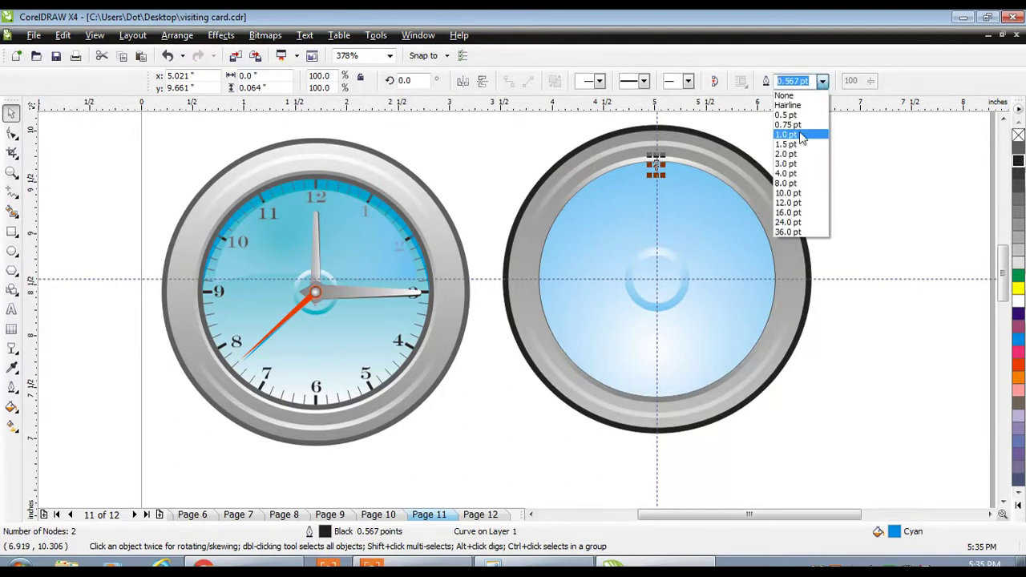
pyautogui.click(623, 135)
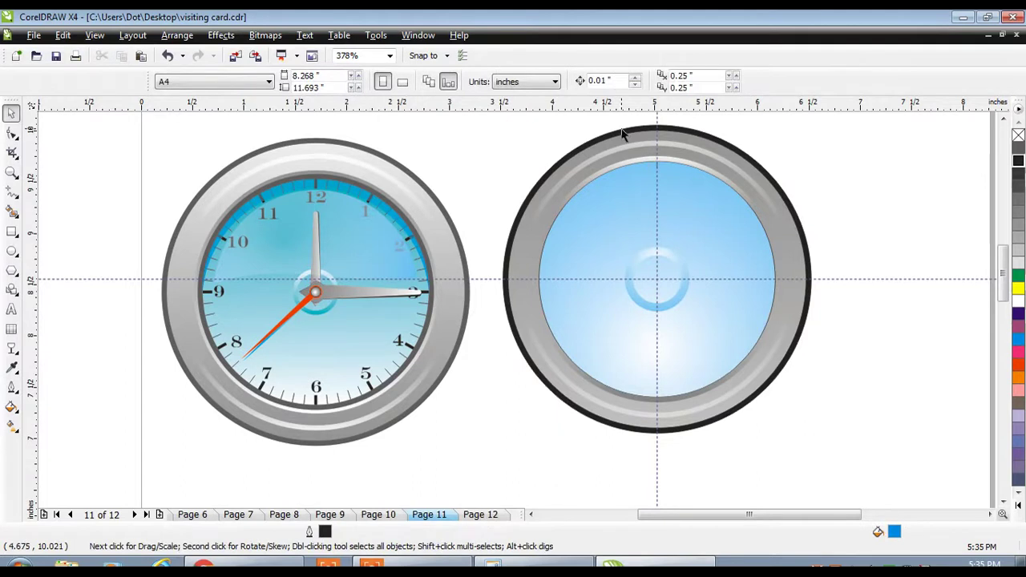
# Stretch the 12 o'clock tick downward to about 0.096 inch and set its outline width to 1.5 pt
pyautogui.moveTo(623, 135); pyautogui.dragTo(677, 211)
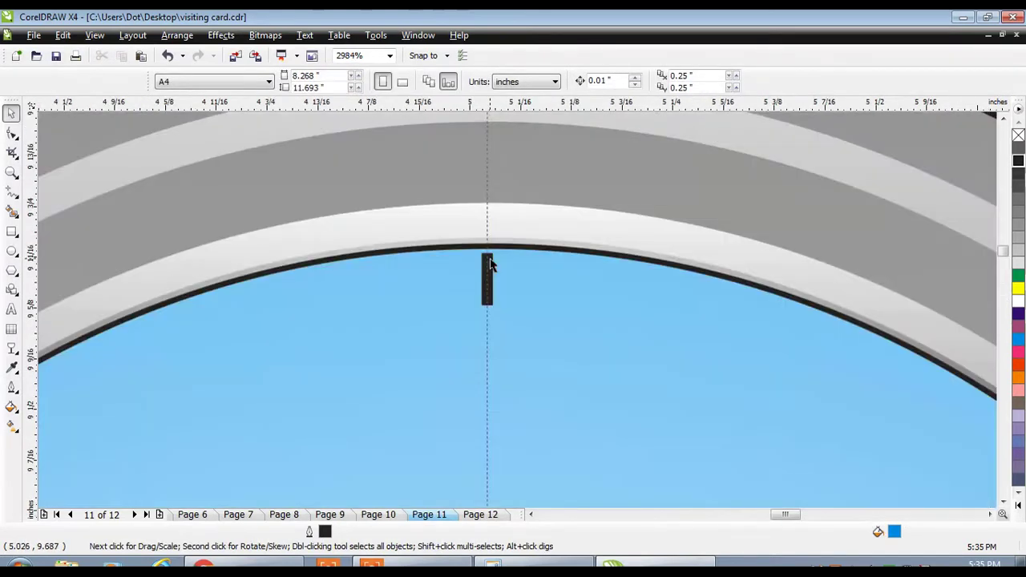
pyautogui.click(490, 264)
pyautogui.moveTo(487, 305); pyautogui.dragTo(486, 337)
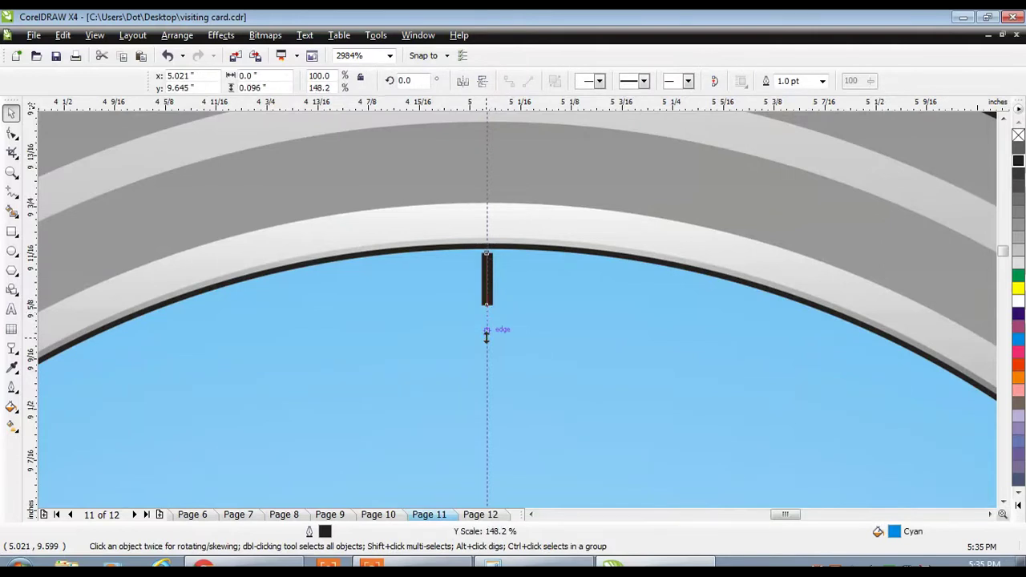
pyautogui.click(822, 81)
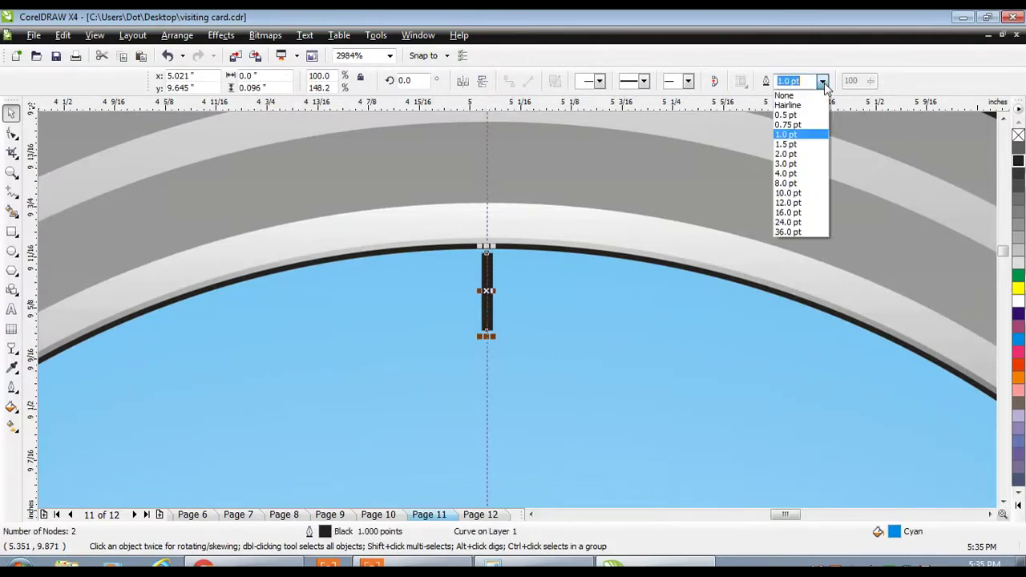
pyautogui.click(805, 144)
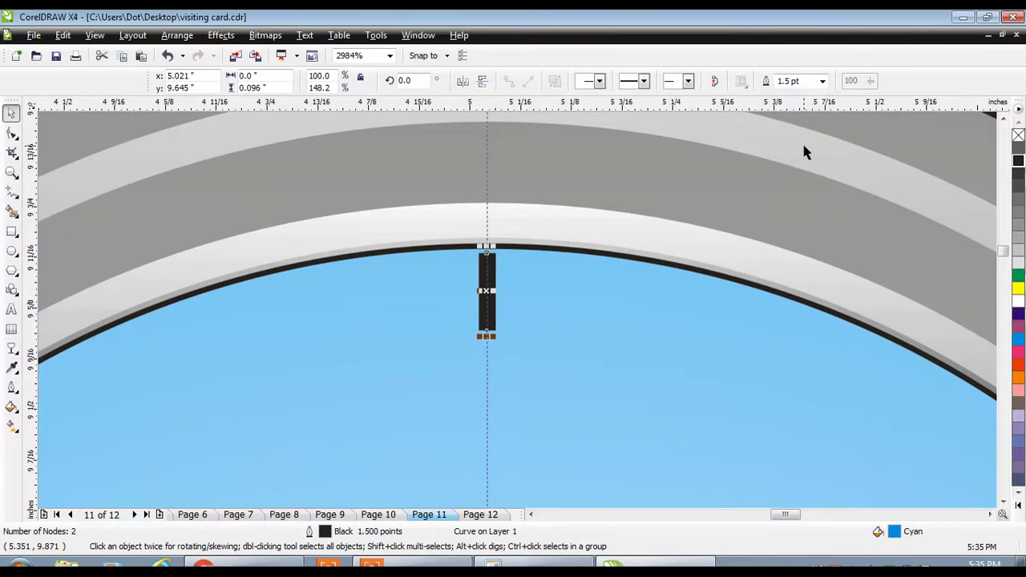
# Move the 12 o'clock tick's rotation centre to the guideline crossing at the middle of the clock
pyautogui.hotkey('shift', 'F4')
pyautogui.click(778, 172)
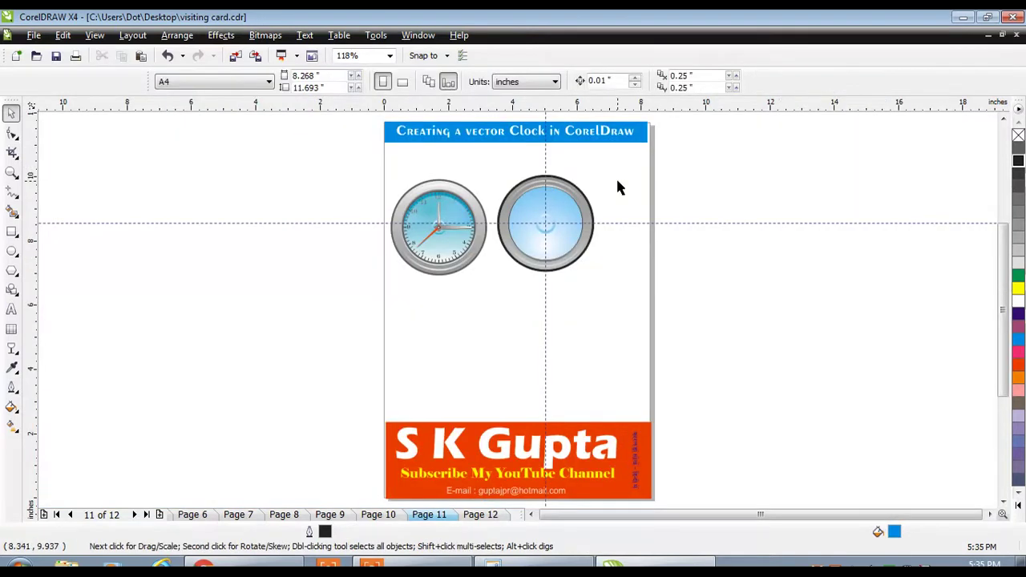
pyautogui.moveTo(479, 171); pyautogui.dragTo(617, 286)
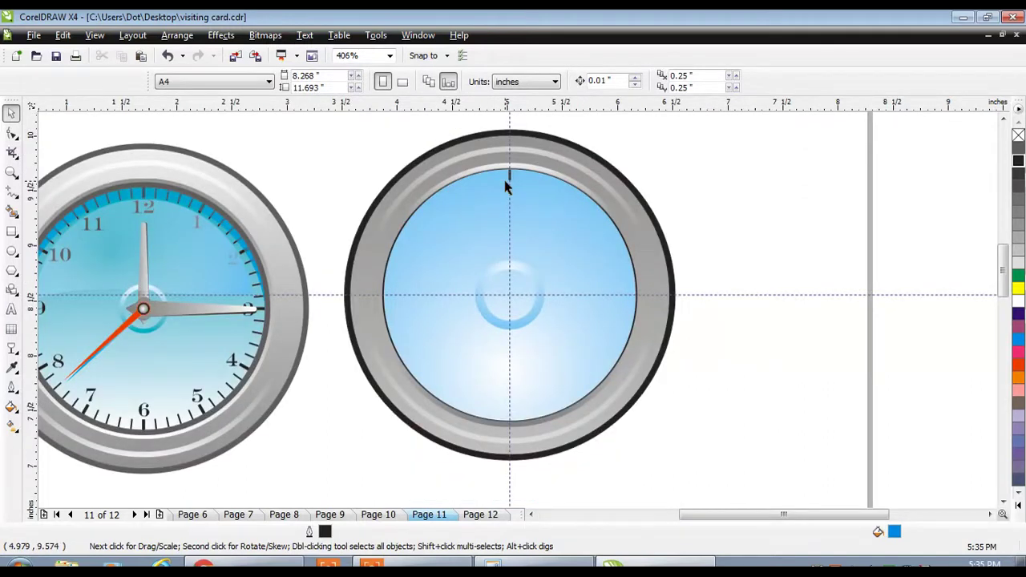
pyautogui.moveTo(485, 125); pyautogui.dragTo(542, 192)
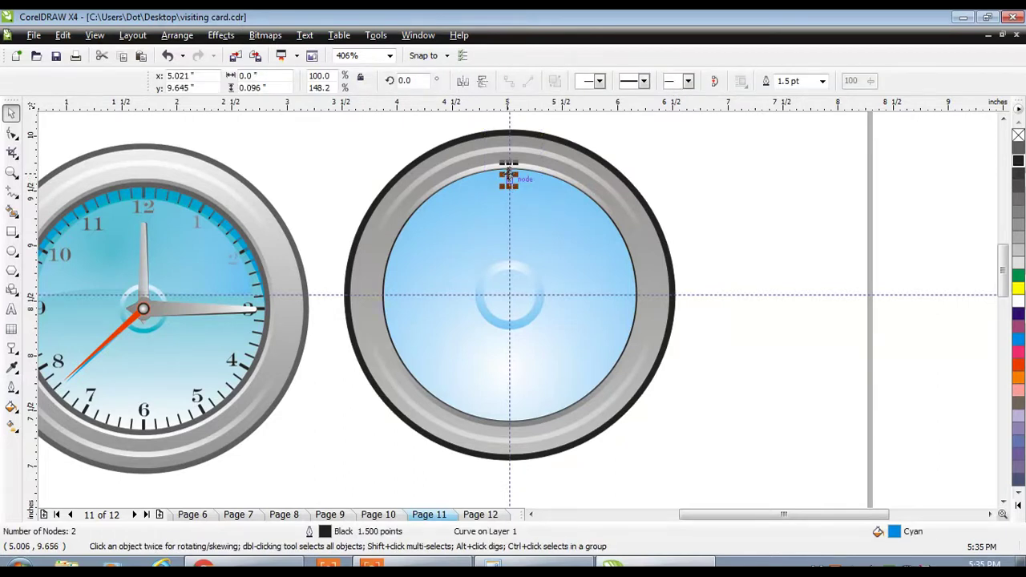
pyautogui.click(508, 172)
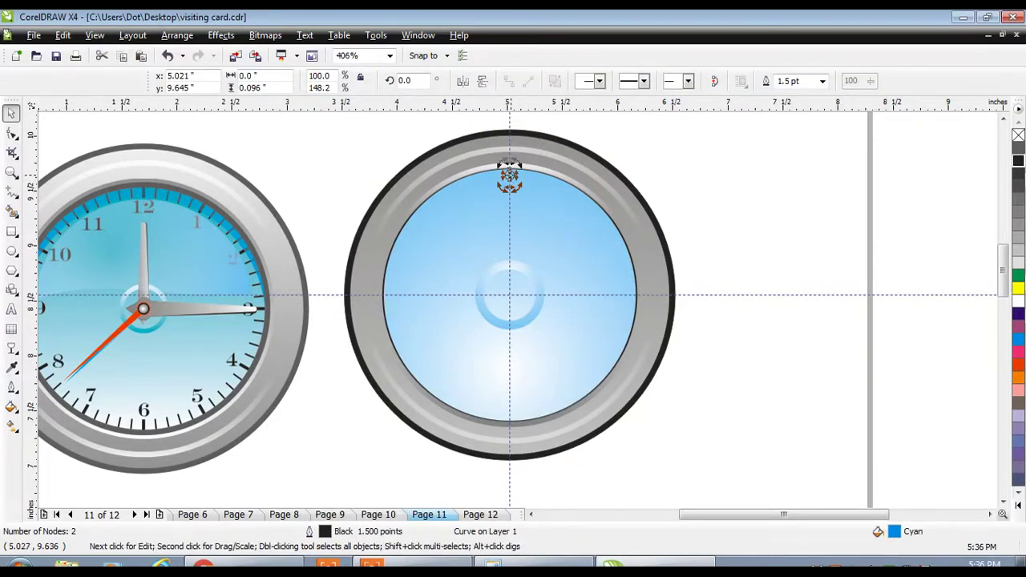
pyautogui.moveTo(508, 175); pyautogui.dragTo(509, 294)
# Switch to Calculator and work out the angle between minute marks from 360 and 60
pyautogui.moveTo(533, 567)
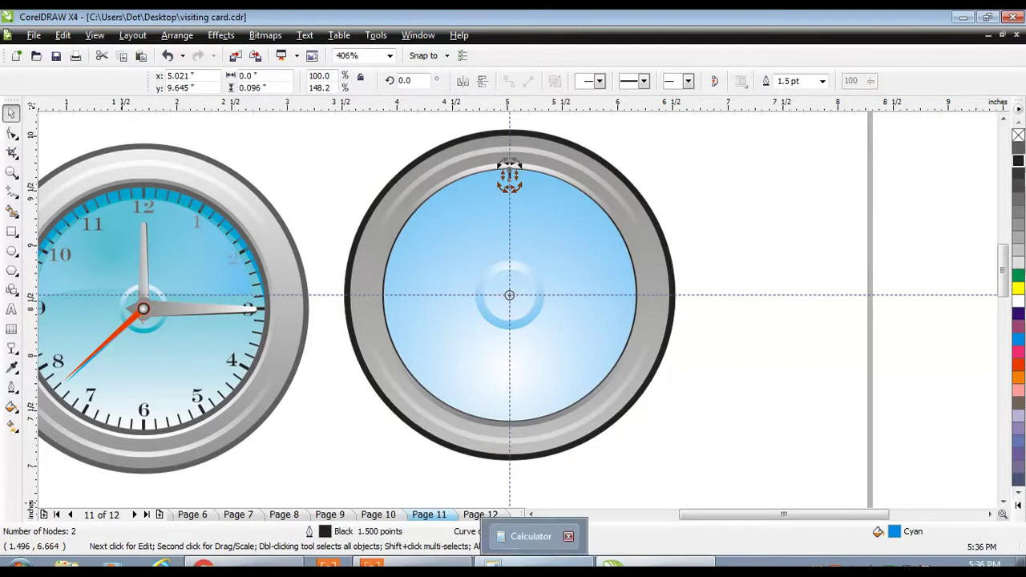
pyautogui.click(531, 536)
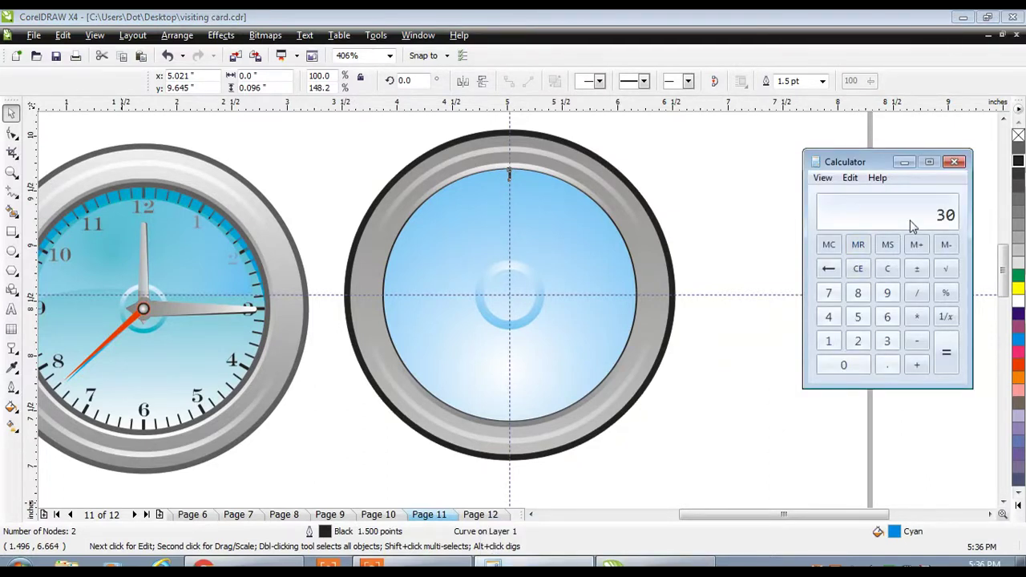
pyautogui.press('Escape')
pyautogui.write('360')
pyautogui.write('60')
pyautogui.press('BackSpace')
pyautogui.click(953, 163)
# Use the Rotate transformation to make a duplicate of the tick rotated 6 degrees about the clock's centre
pyautogui.click(194, 38)
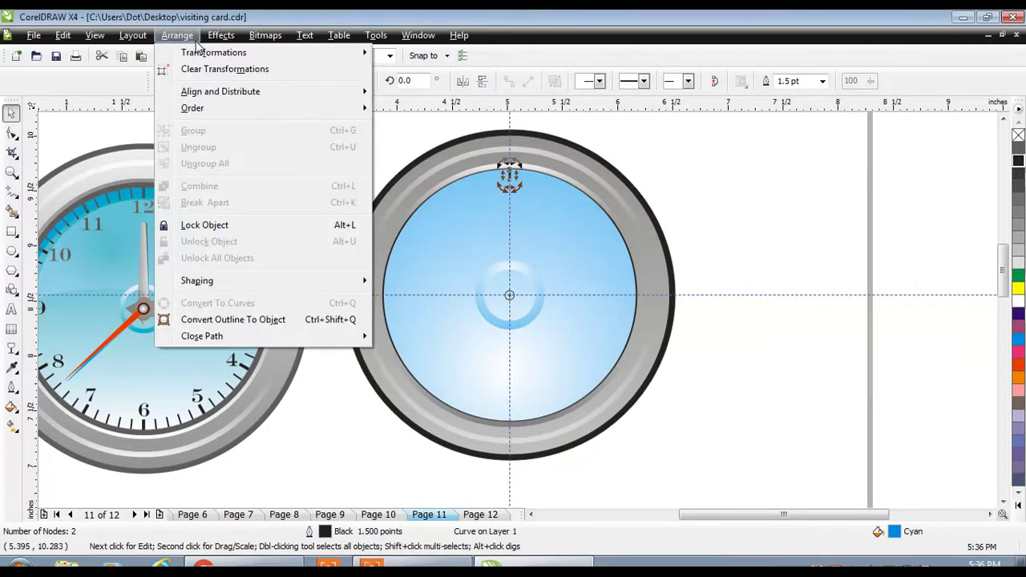
pyautogui.moveTo(199, 58)
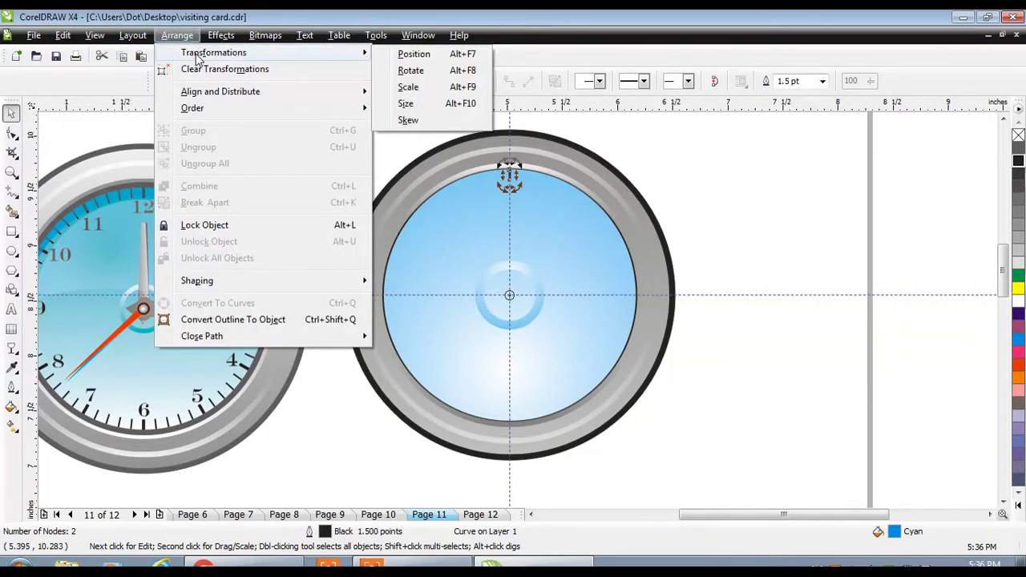
pyautogui.click(410, 70)
pyautogui.write('6')
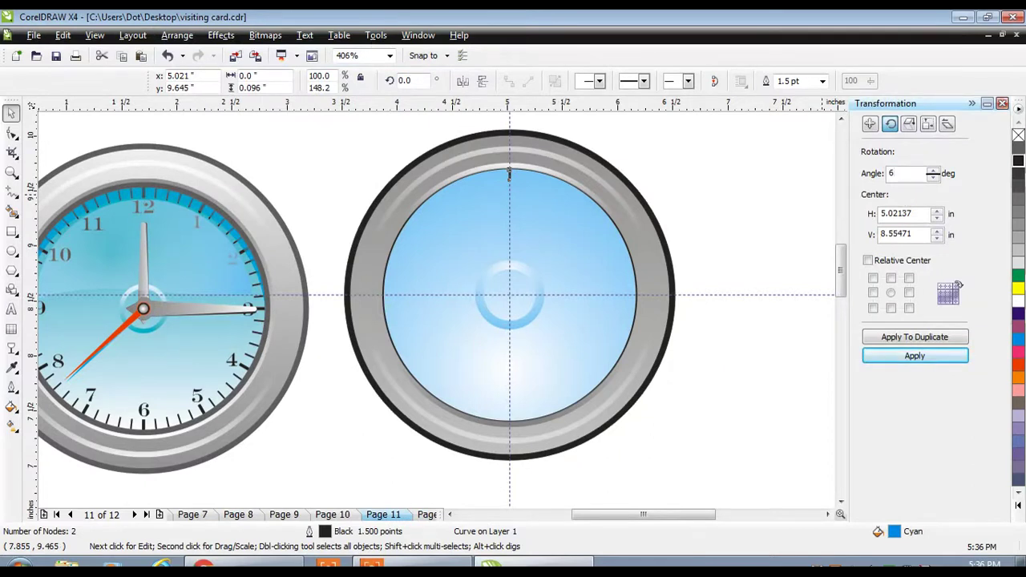
pyautogui.click(914, 337)
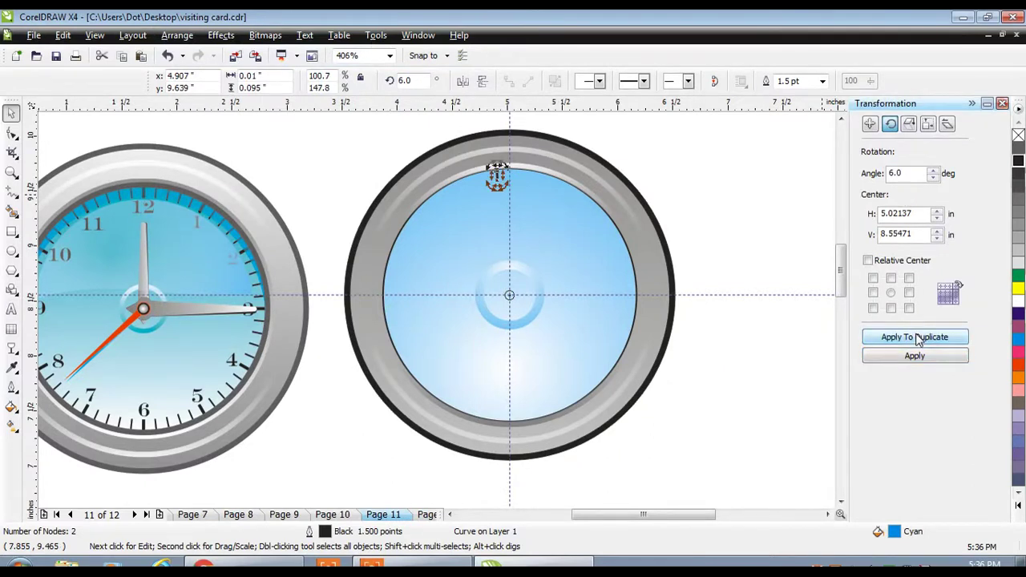
# Keep duplicating the tick in 6-degree rotations about the clock's centre until minute marks run all the way around the blue face
pyautogui.click(917, 337)
pyautogui.click(918, 337)
pyautogui.click(917, 337)
pyautogui.click(918, 337)
pyautogui.click(917, 337)
pyautogui.click(918, 337)
pyautogui.click(918, 337)
pyautogui.click(918, 338)
pyautogui.click(917, 338)
pyautogui.click(917, 337)
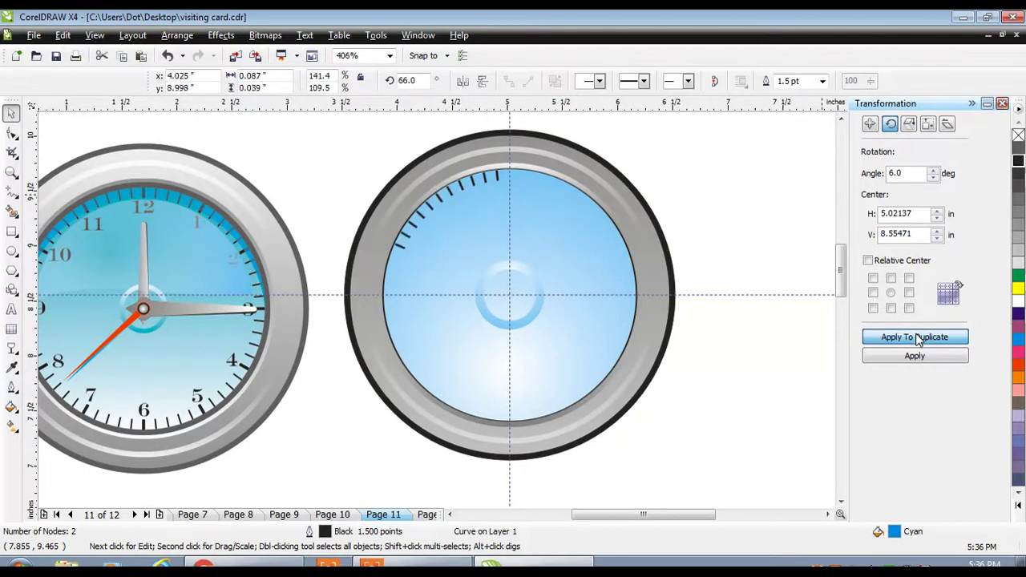
pyautogui.click(917, 338)
pyautogui.click(918, 338)
pyautogui.click(917, 337)
pyautogui.click(917, 337)
pyautogui.click(917, 337)
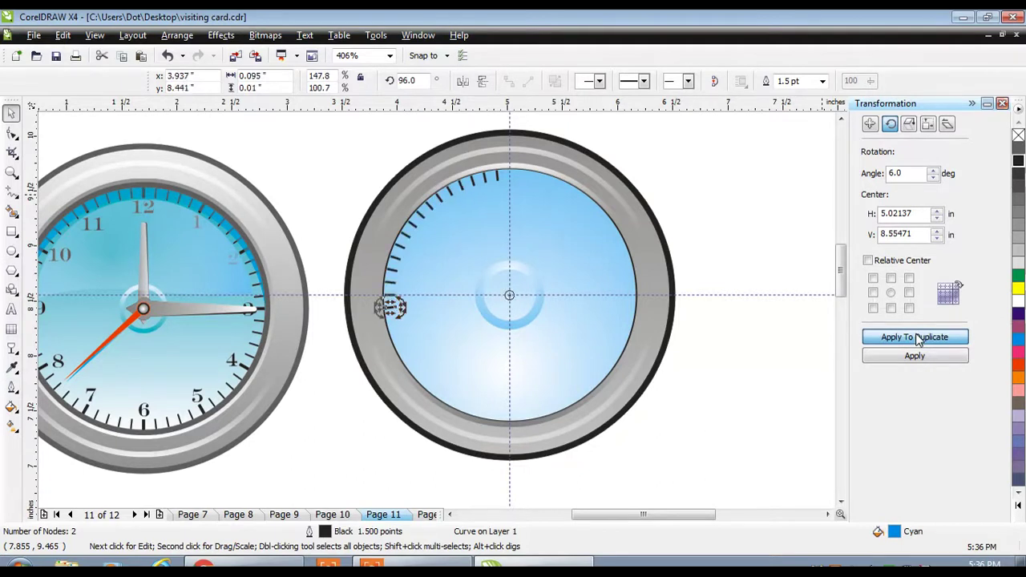
pyautogui.click(917, 337)
pyautogui.click(917, 337)
pyautogui.click(917, 337)
pyautogui.click(917, 337)
pyautogui.click(917, 337)
pyautogui.click(917, 337)
pyautogui.click(918, 337)
pyautogui.click(918, 337)
pyautogui.click(917, 338)
pyautogui.click(918, 338)
pyautogui.click(917, 337)
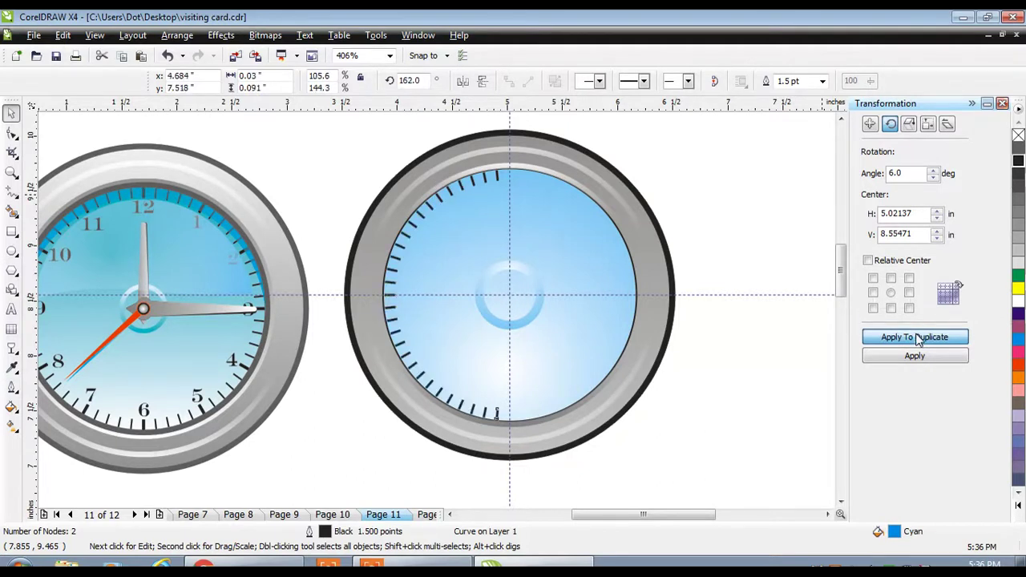
pyautogui.click(918, 337)
pyautogui.click(917, 338)
pyautogui.click(917, 337)
pyautogui.click(918, 337)
pyautogui.click(918, 338)
pyautogui.click(918, 338)
pyautogui.click(918, 337)
pyautogui.click(917, 337)
pyautogui.click(917, 337)
pyautogui.click(918, 338)
pyautogui.click(918, 337)
pyautogui.click(918, 337)
pyautogui.click(917, 337)
pyautogui.click(918, 338)
pyautogui.click(917, 337)
pyautogui.click(918, 337)
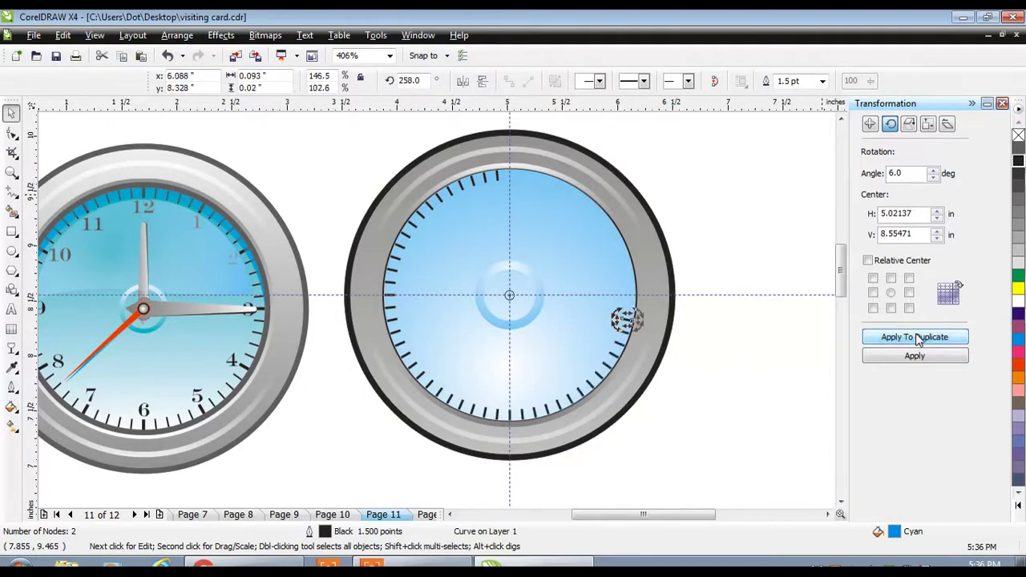
pyautogui.click(918, 338)
pyautogui.click(918, 337)
pyautogui.click(917, 337)
pyautogui.click(918, 337)
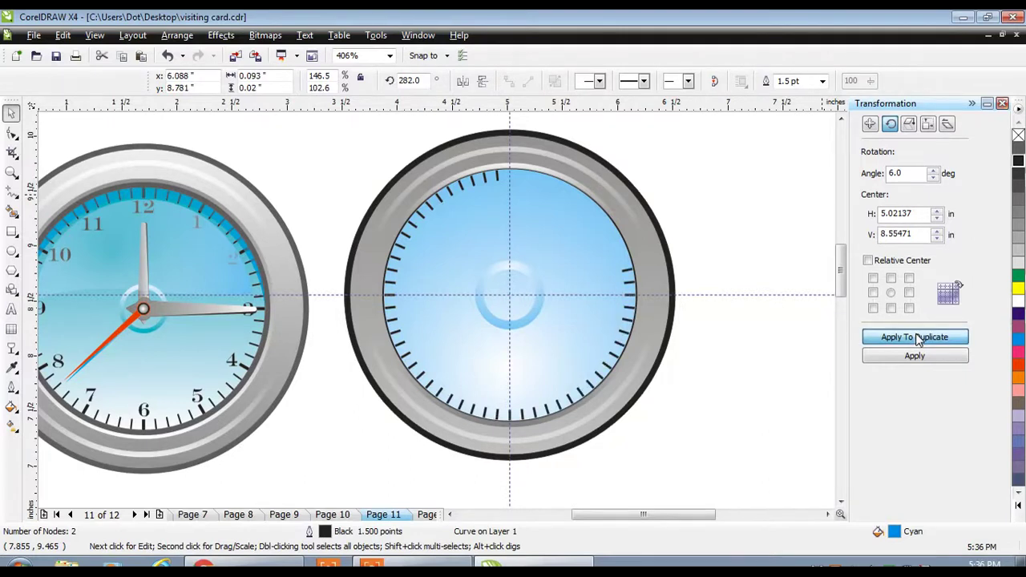
pyautogui.click(917, 337)
pyautogui.click(918, 337)
pyautogui.click(918, 337)
pyautogui.click(918, 338)
pyautogui.click(917, 337)
pyautogui.click(917, 337)
pyautogui.click(917, 337)
pyautogui.click(918, 337)
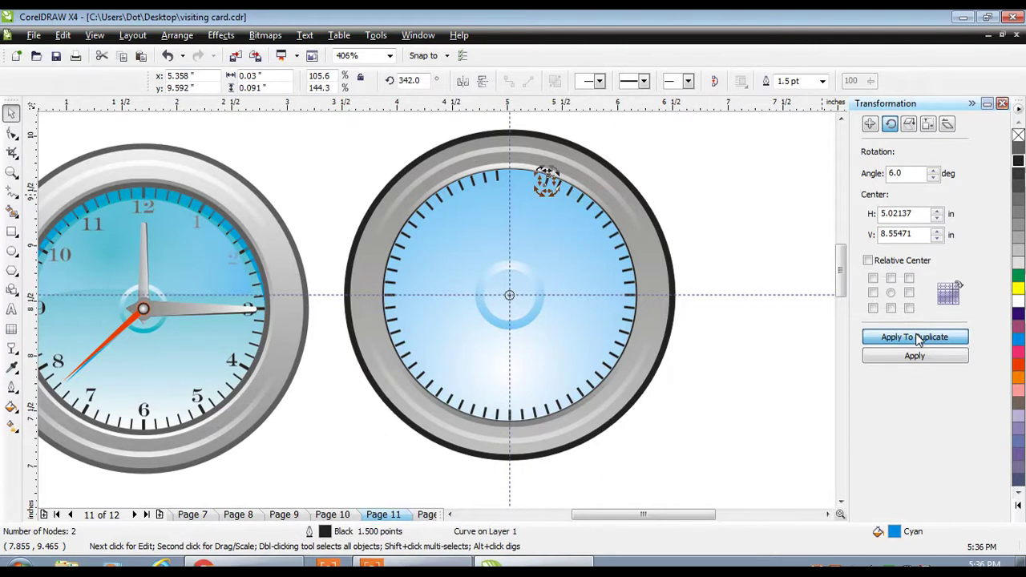
pyautogui.click(917, 338)
pyautogui.click(917, 337)
pyautogui.click(917, 337)
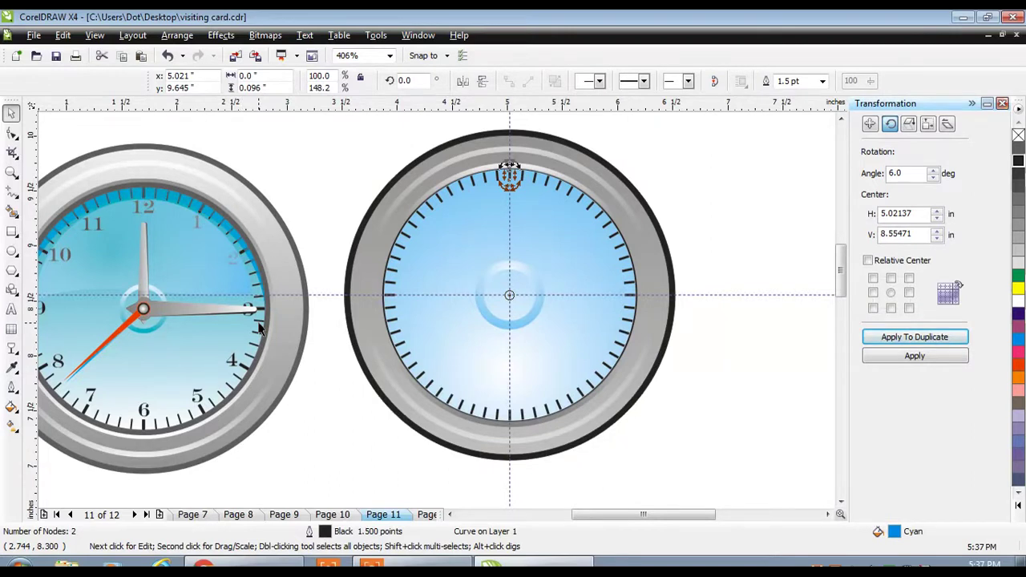
# Select the 12 o'clock tick on the blue clock face and set its outline width to 2.0 pt
pyautogui.click(423, 147)
pyautogui.moveTo(500, 125); pyautogui.dragTo(517, 200)
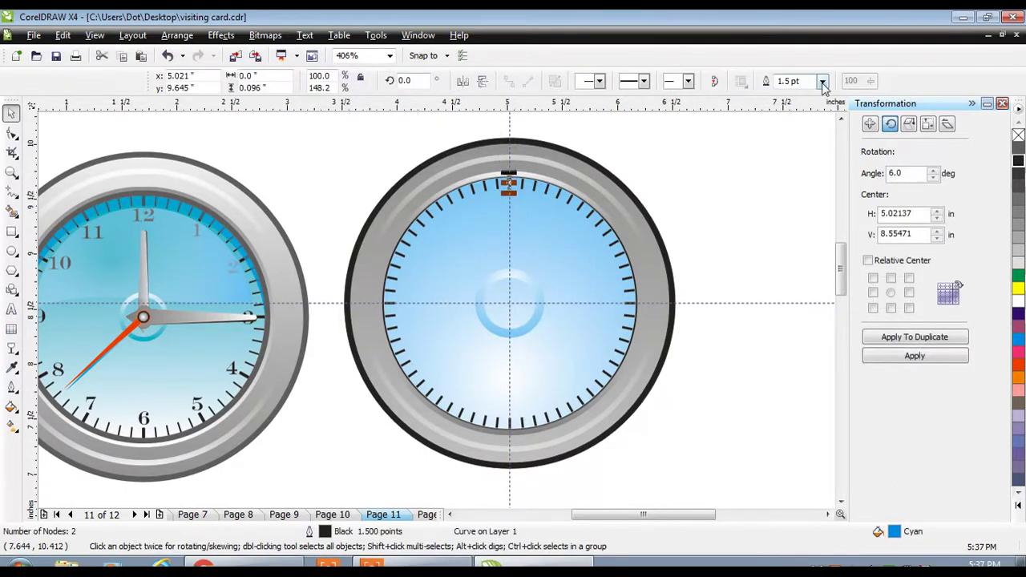
pyautogui.click(823, 81)
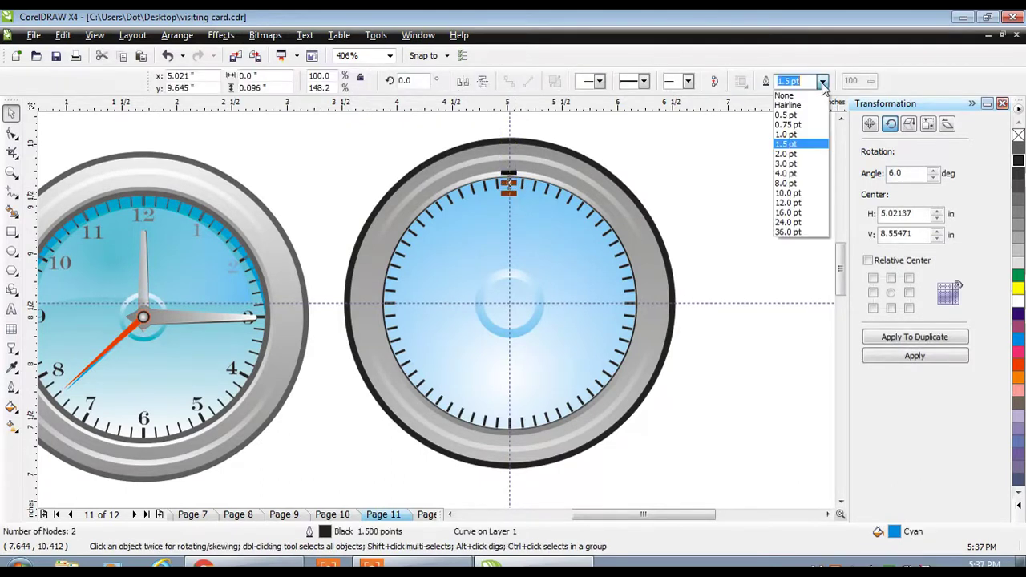
pyautogui.click(787, 153)
pyautogui.click(791, 165)
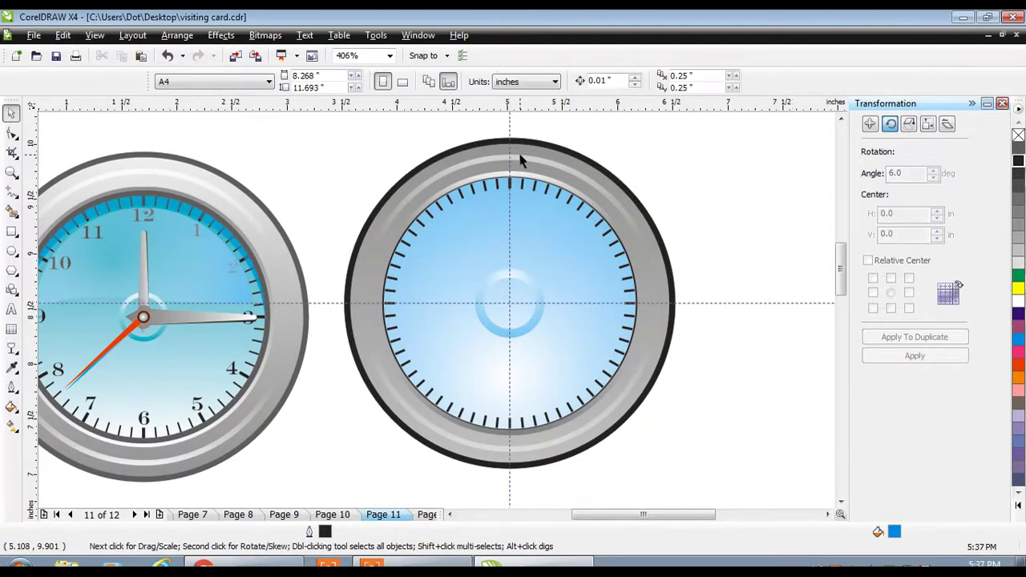
# Set the outline width of the 12 o'clock tick to 2.5 pt
pyautogui.moveTo(478, 131); pyautogui.dragTo(563, 227)
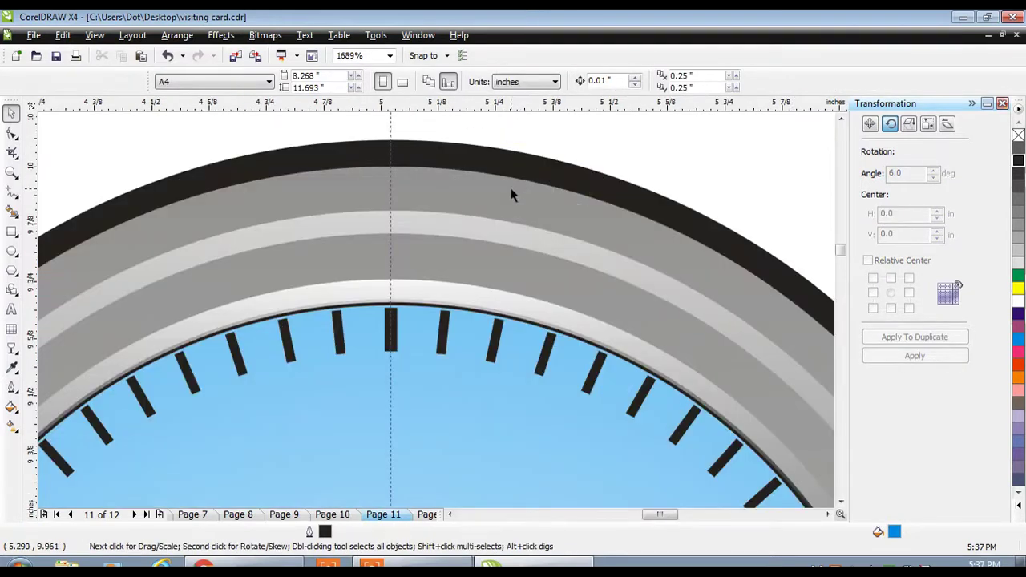
pyautogui.click(393, 316)
pyautogui.click(808, 80)
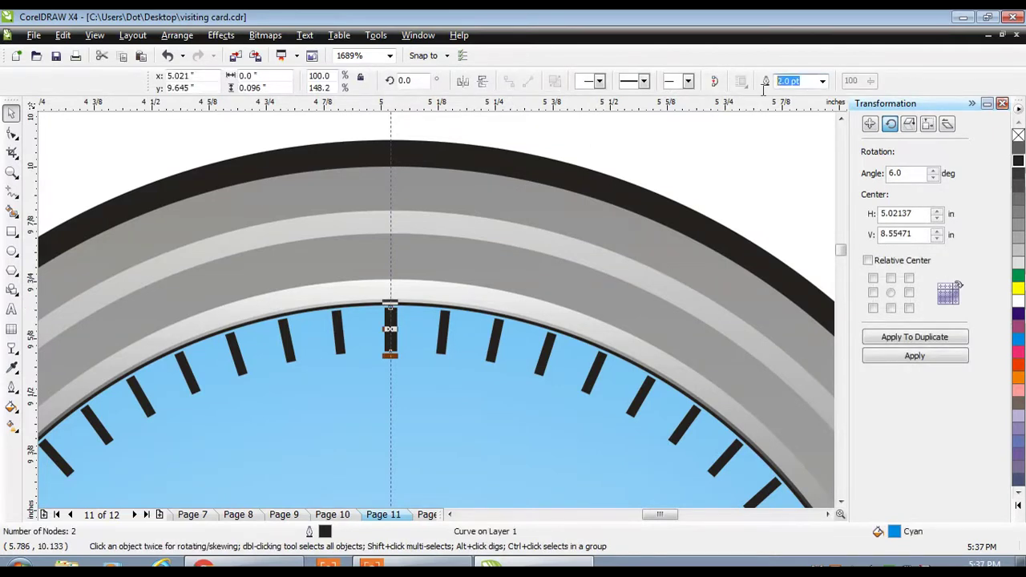
pyautogui.write('2.5')
pyautogui.press('Return')
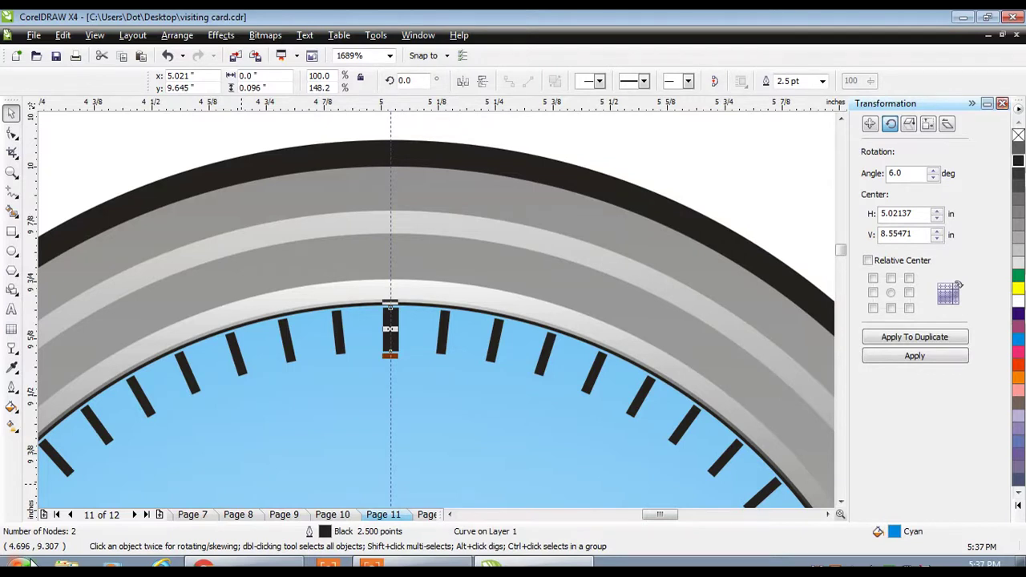
# Switch to Calculator and work out the angle between hour marks by dividing 360 by 12
pyautogui.click(24, 566)
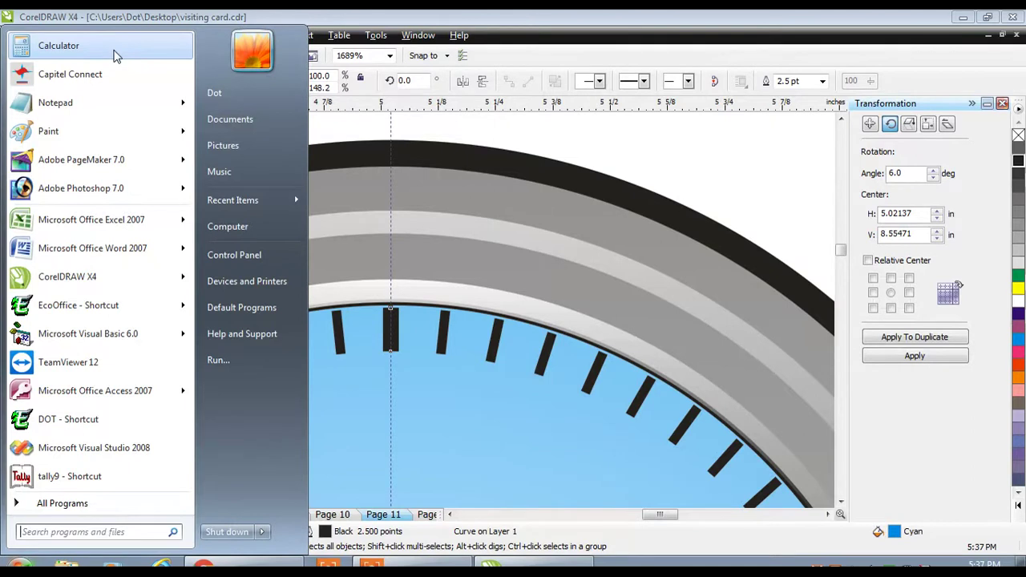
pyautogui.click(114, 52)
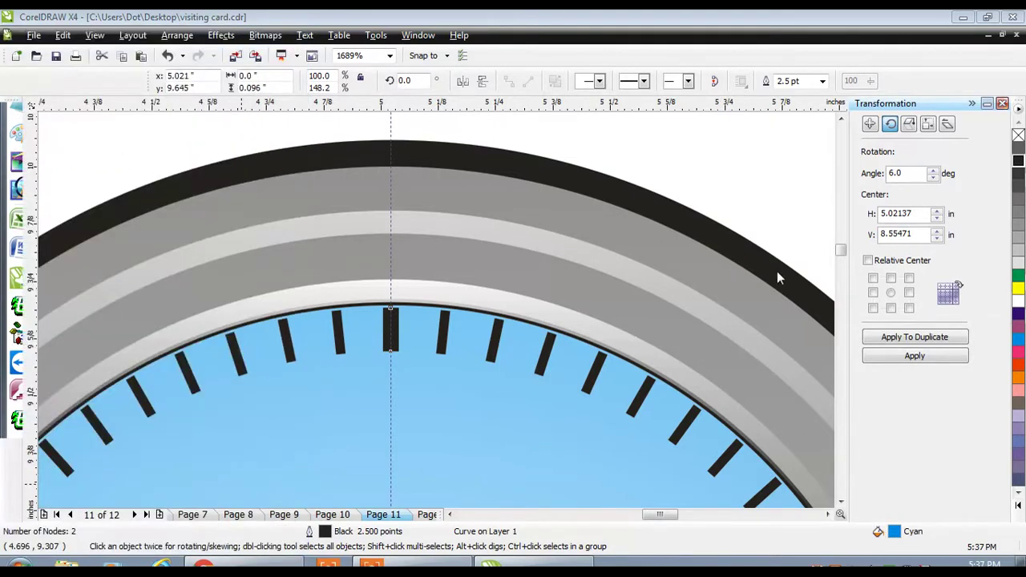
pyautogui.write('360/12')
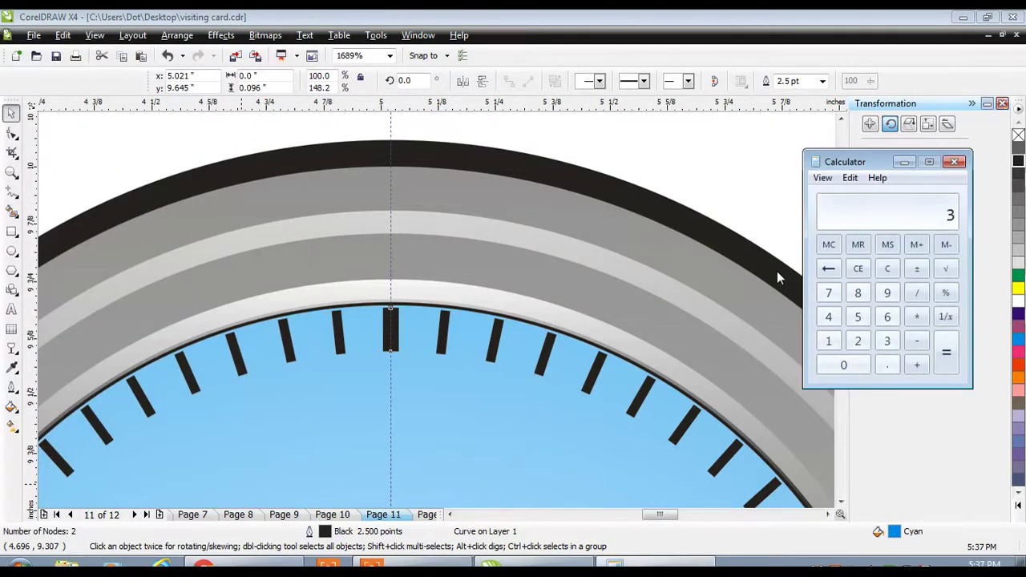
pyautogui.press('Return')
pyautogui.click(955, 163)
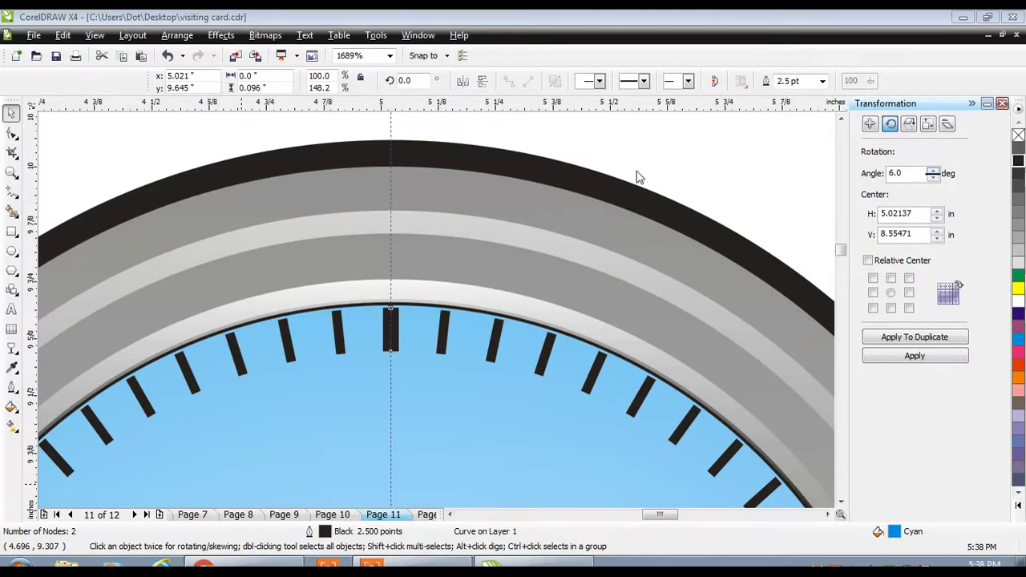
# Duplicate the thick 12 o'clock tick in 30-degree rotations about the clock's centre to mark all the other hours
pyautogui.press('F3')
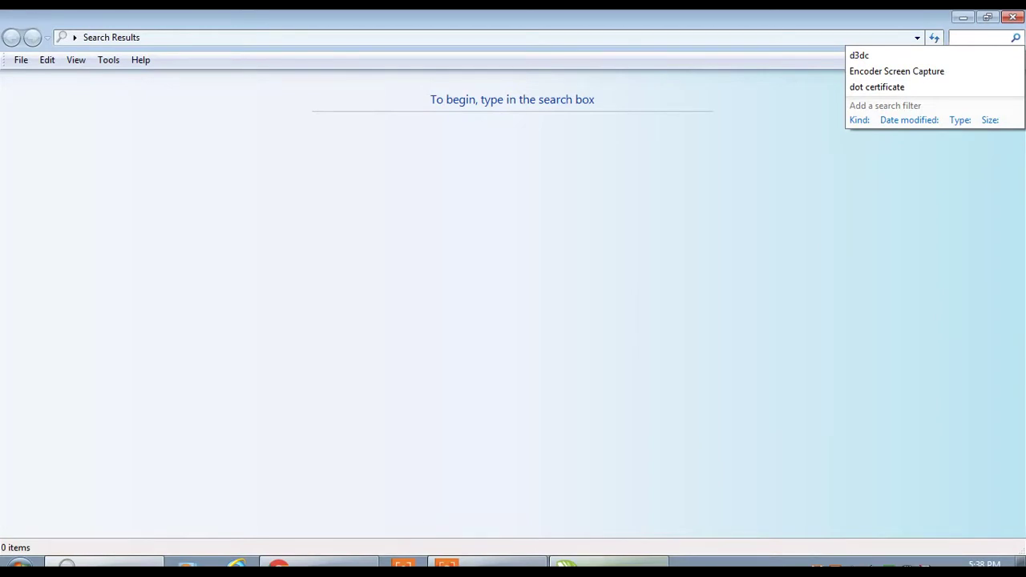
pyautogui.hotkey('alt', 'F4')
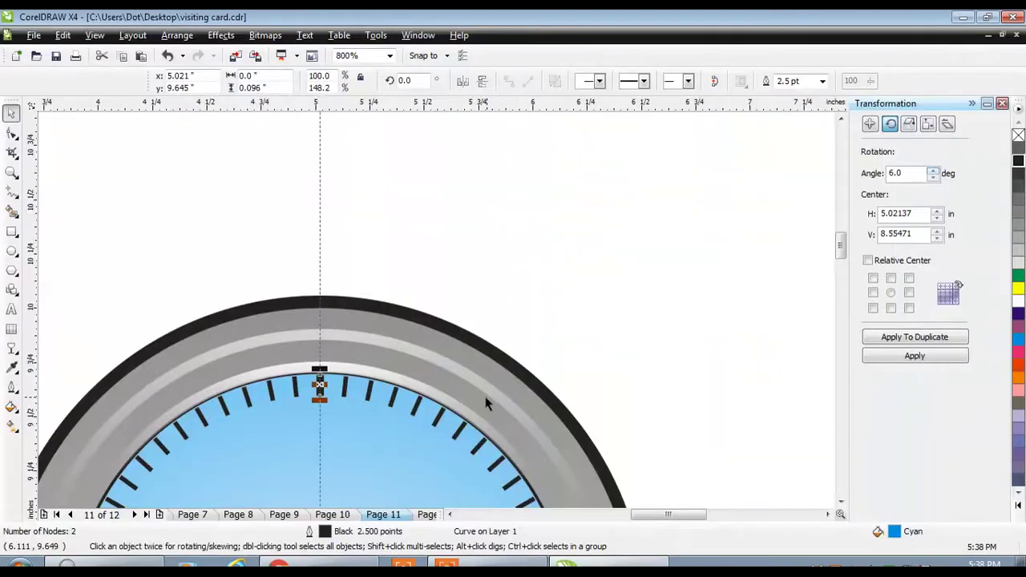
pyautogui.click(783, 451)
pyautogui.press('F3')
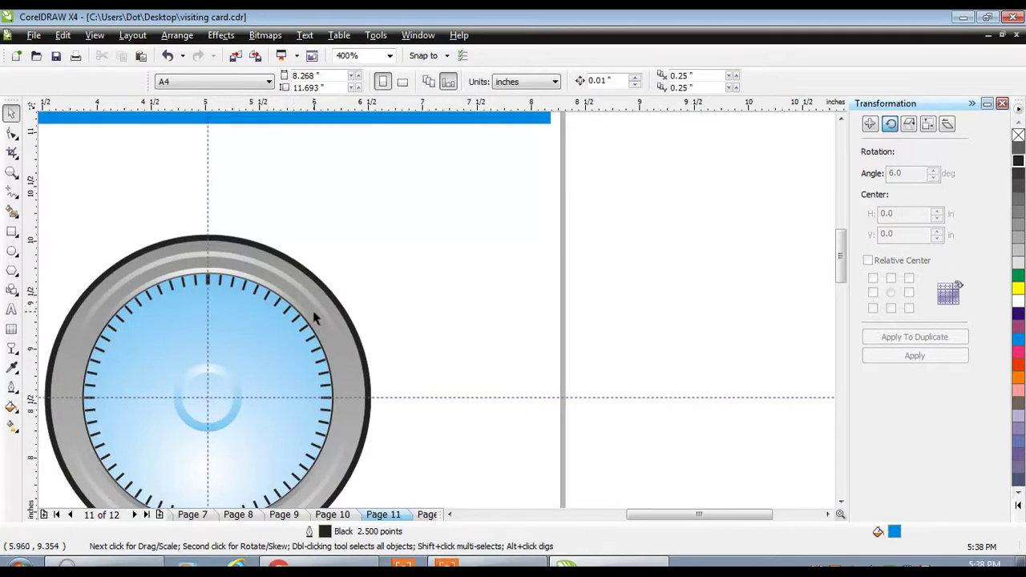
pyautogui.press('F3')
pyautogui.press('F2')
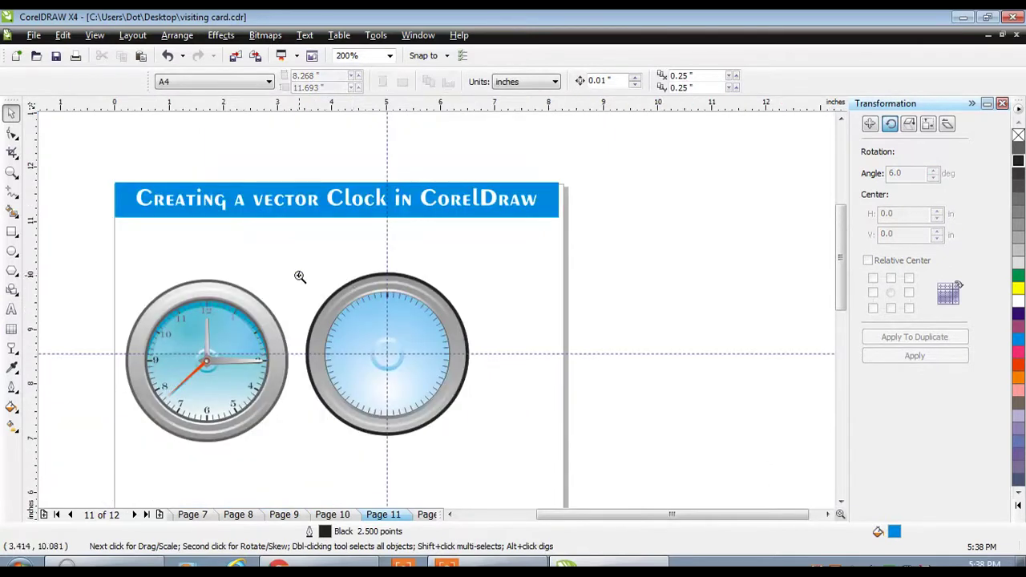
pyautogui.moveTo(299, 272); pyautogui.dragTo(475, 450)
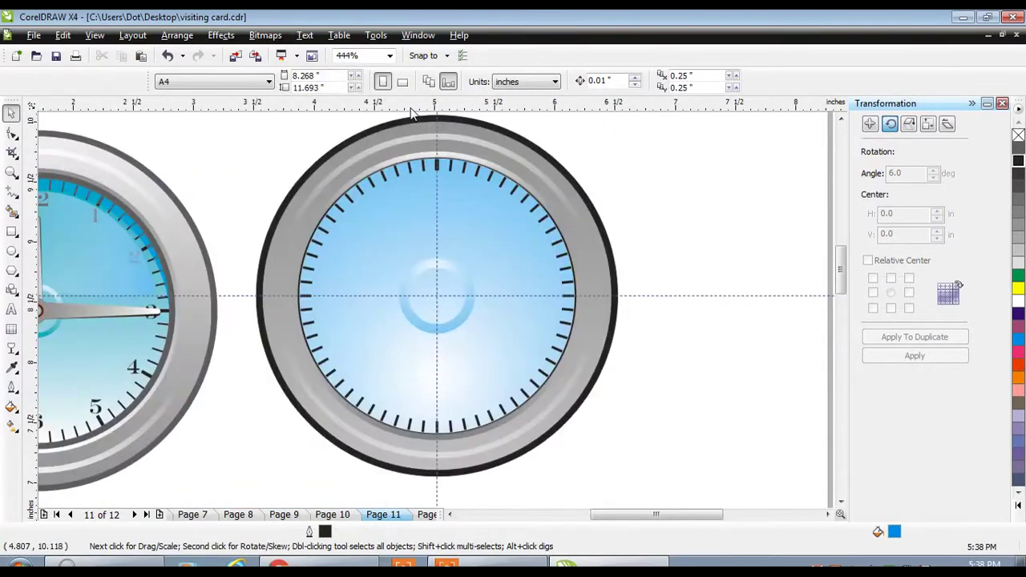
pyautogui.click(841, 118)
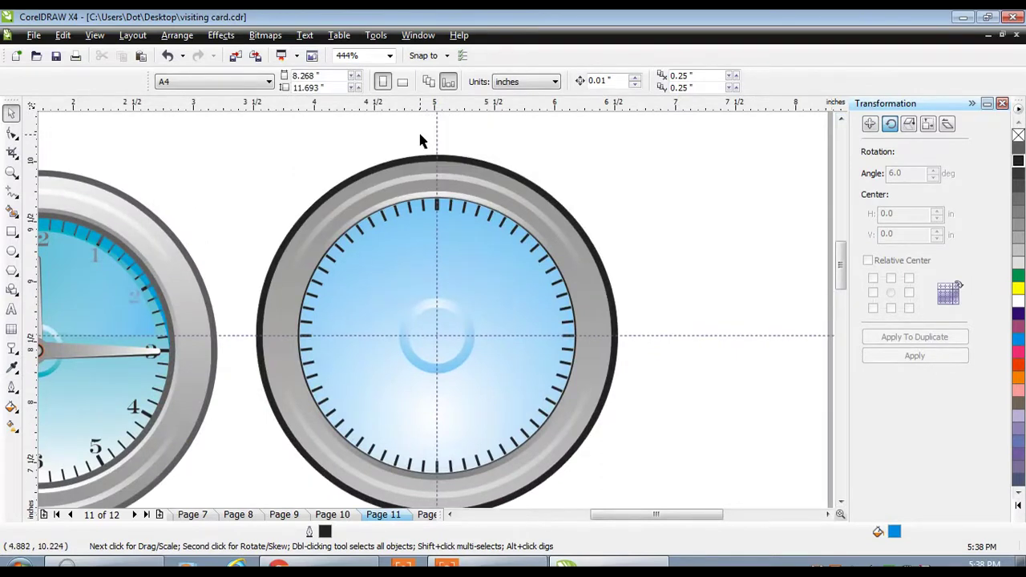
pyautogui.click(443, 201)
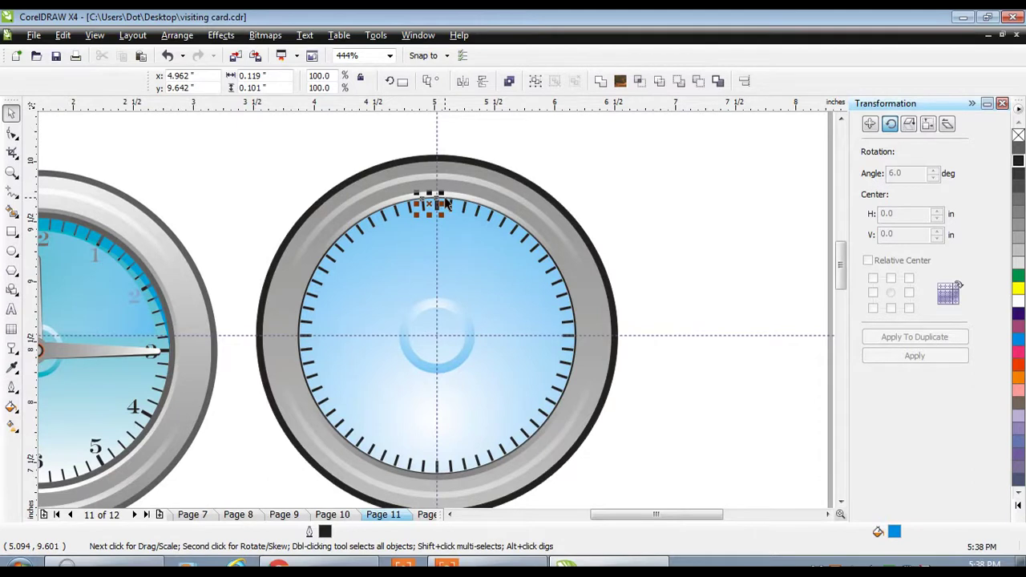
pyautogui.click(433, 152)
pyautogui.moveTo(432, 152); pyautogui.dragTo(442, 218)
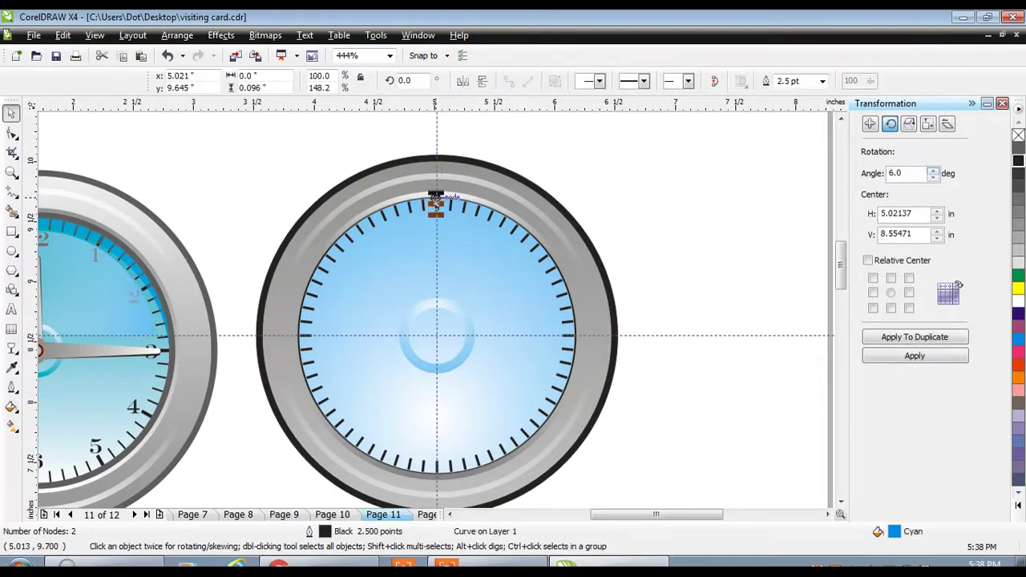
pyautogui.click(437, 207)
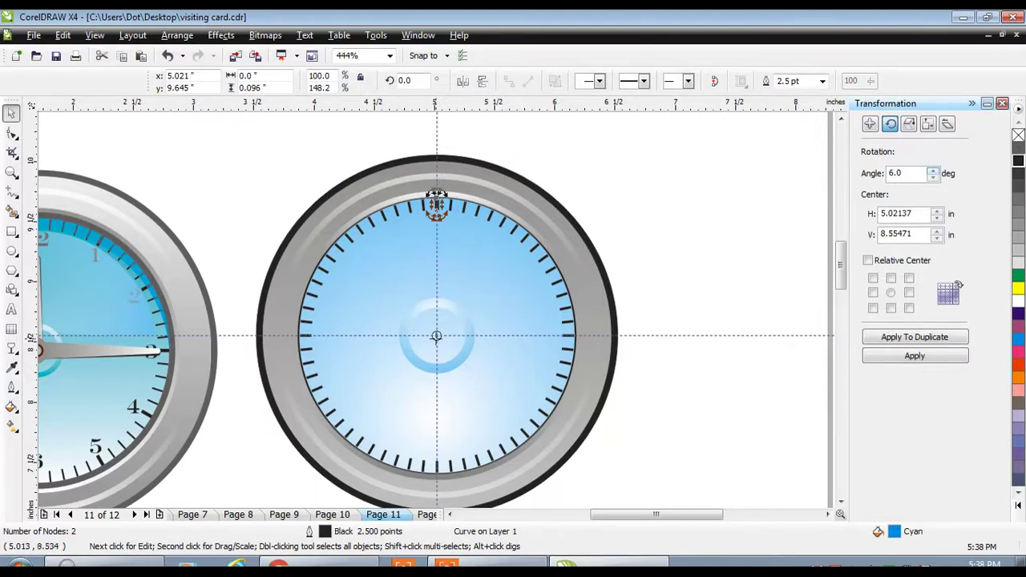
pyautogui.doubleClick(898, 172)
pyautogui.write('30')
pyautogui.click(931, 339)
pyautogui.click(932, 338)
pyautogui.click(931, 338)
pyautogui.click(931, 339)
pyautogui.click(931, 338)
pyautogui.click(931, 338)
pyautogui.click(931, 338)
pyautogui.click(931, 338)
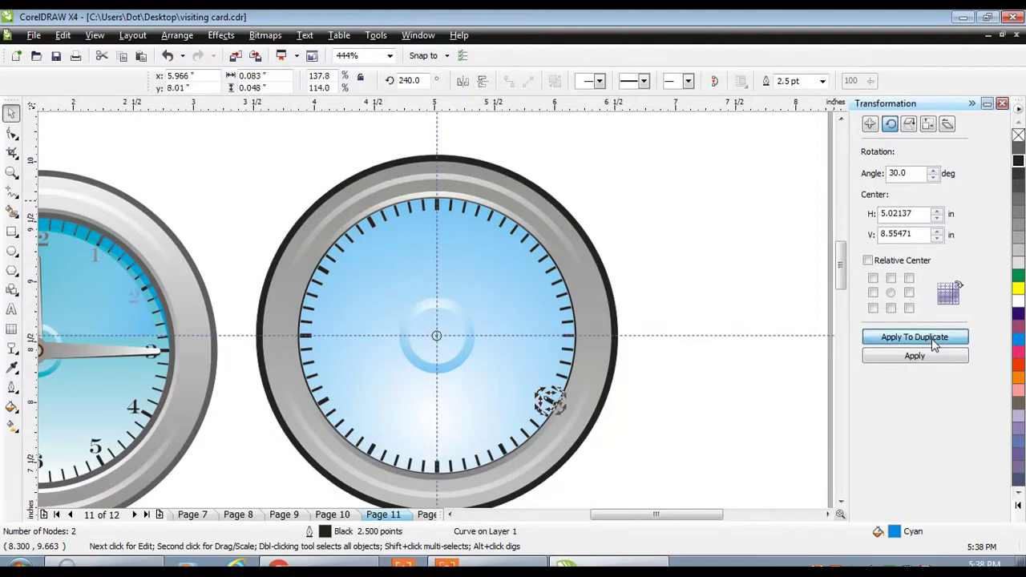
pyautogui.click(931, 338)
pyautogui.click(931, 338)
pyautogui.click(931, 338)
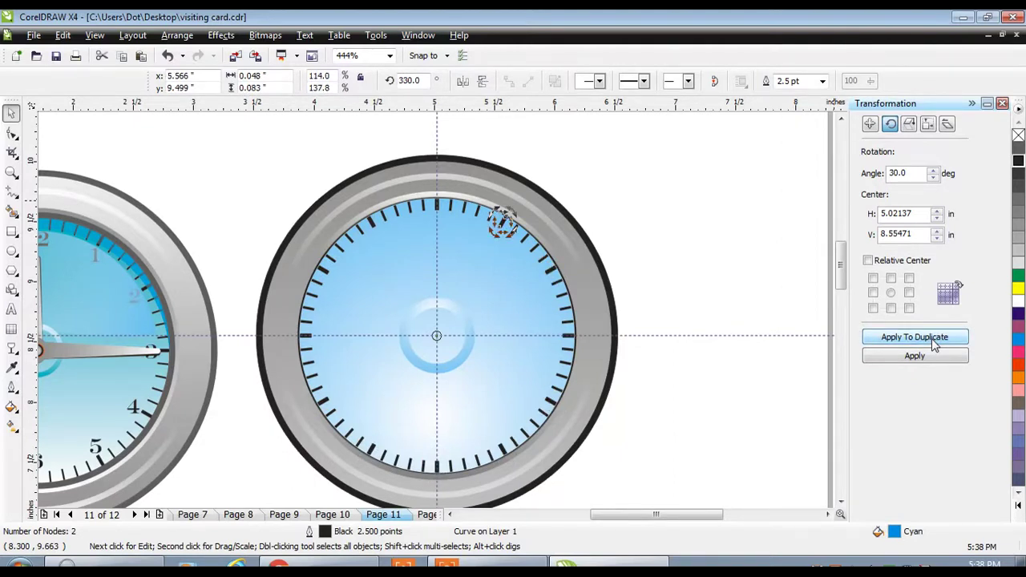
pyautogui.click(678, 247)
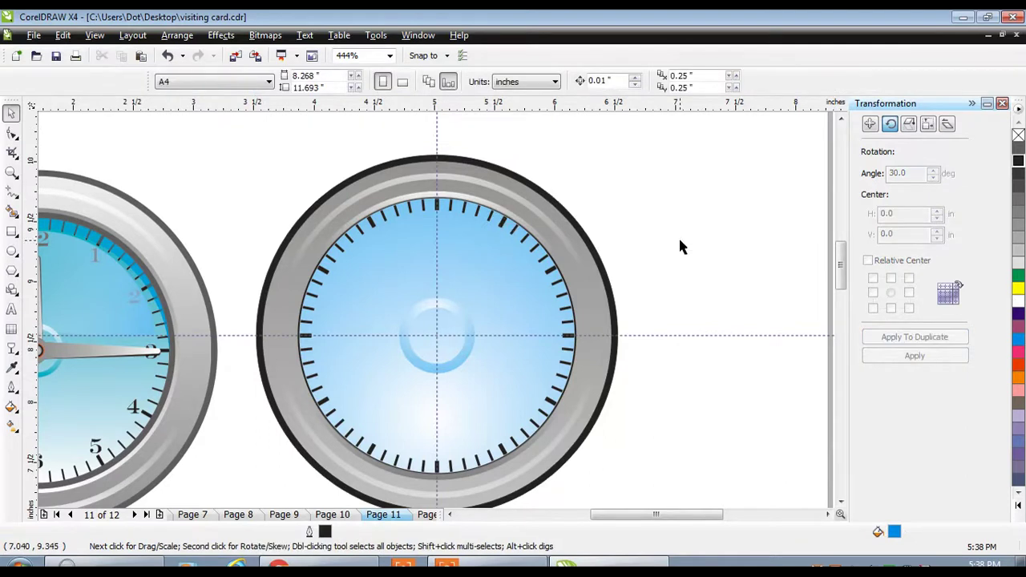
# Add artistic text with the numbers 1 to 12, each on its own line, in the blank area beside the blue clock
pyautogui.hotkey('shift', 'F4')
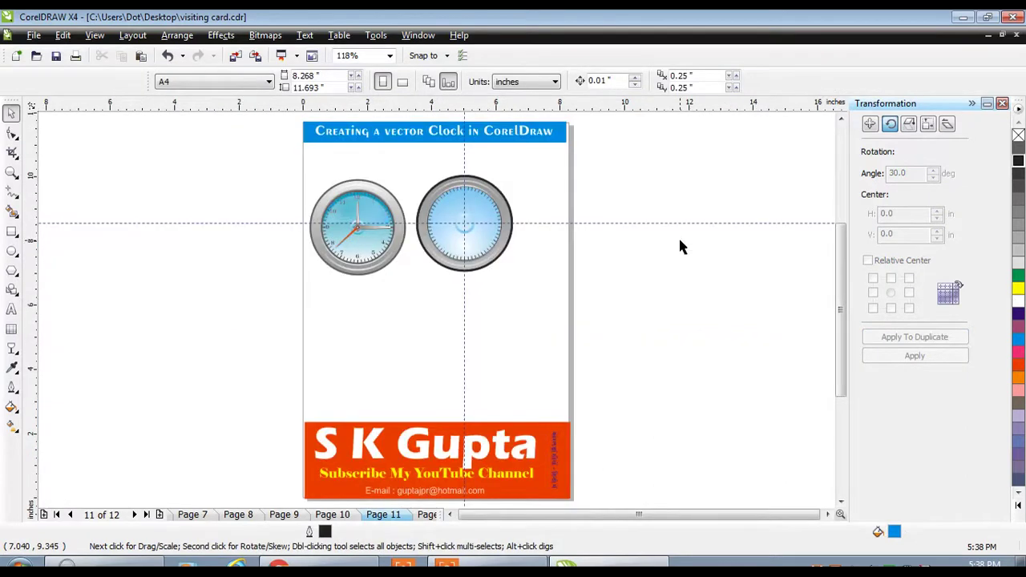
pyautogui.press('F2')
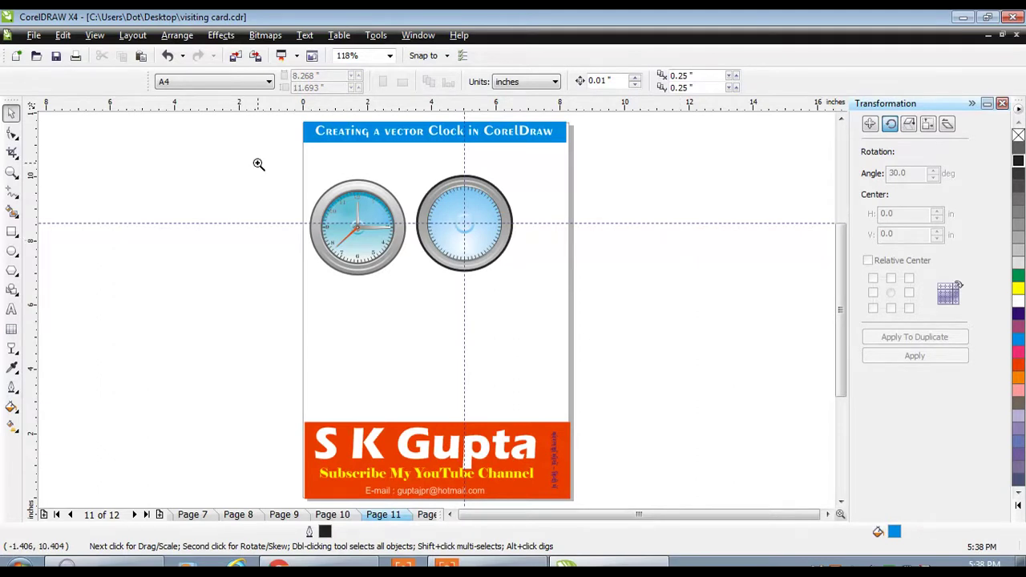
pyautogui.moveTo(258, 163); pyautogui.dragTo(528, 300)
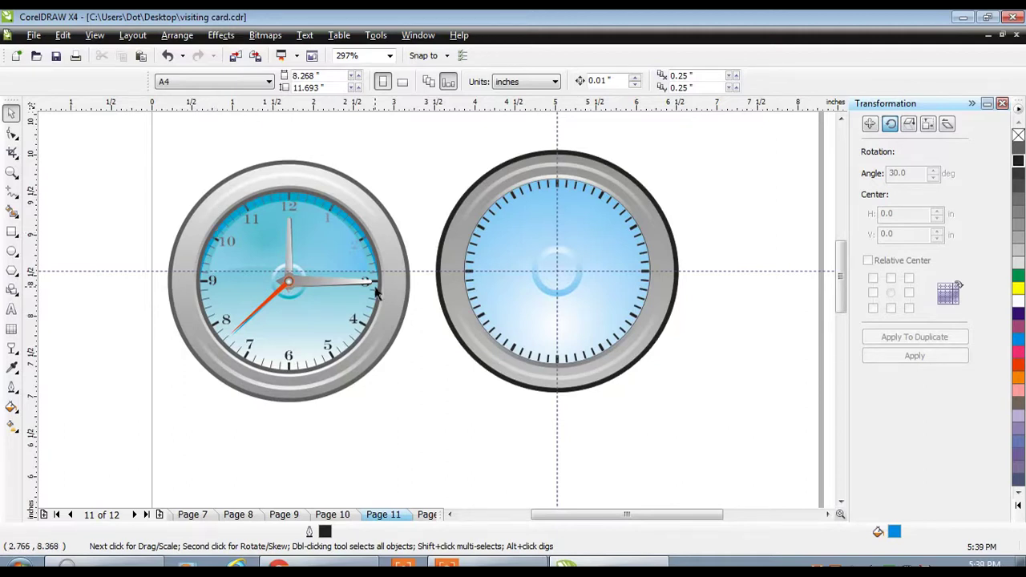
pyautogui.click(12, 310)
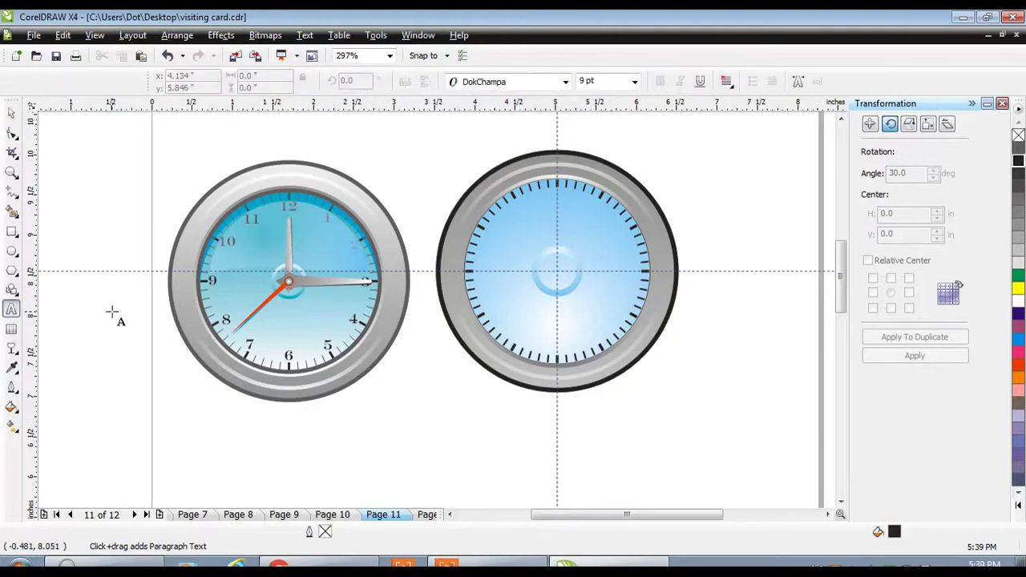
pyautogui.click(705, 173)
pyautogui.write('1')
pyautogui.press('Return')
pyautogui.write('2')
pyautogui.press('Return')
pyautogui.write('3 ')
pyautogui.write('4')
pyautogui.press('Return')
pyautogui.write('5')
pyautogui.press('Return')
pyautogui.write('6')
pyautogui.press('Return')
pyautogui.write('7')
pyautogui.press('Return')
pyautogui.write('8')
pyautogui.press('Return')
pyautogui.write('9')
pyautogui.press('Return')
pyautogui.write('10 ')
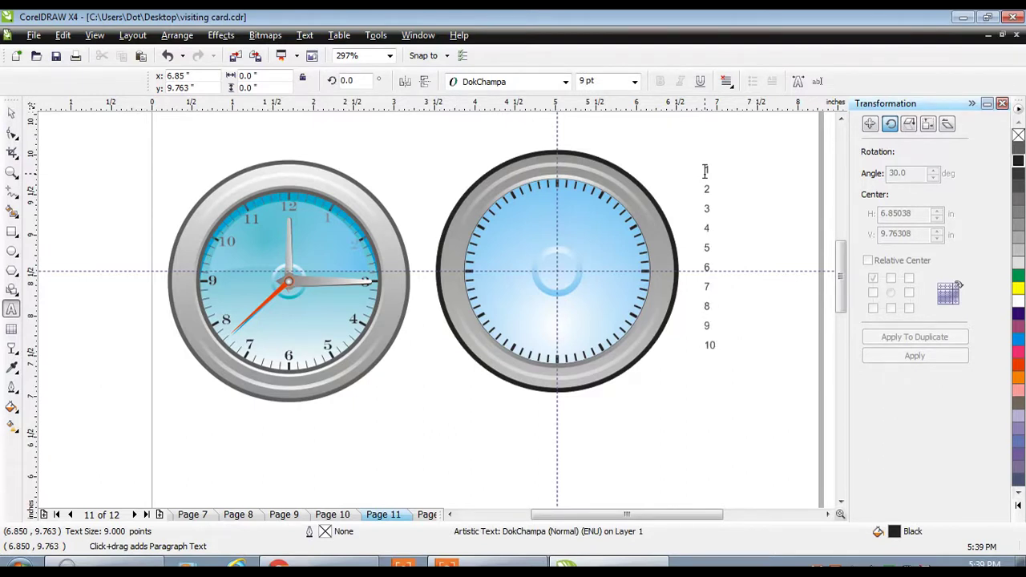
pyautogui.write('11')
pyautogui.press('Return')
pyautogui.write('12')
pyautogui.press('Return')
pyautogui.press('BackSpace')
pyautogui.click(13, 115)
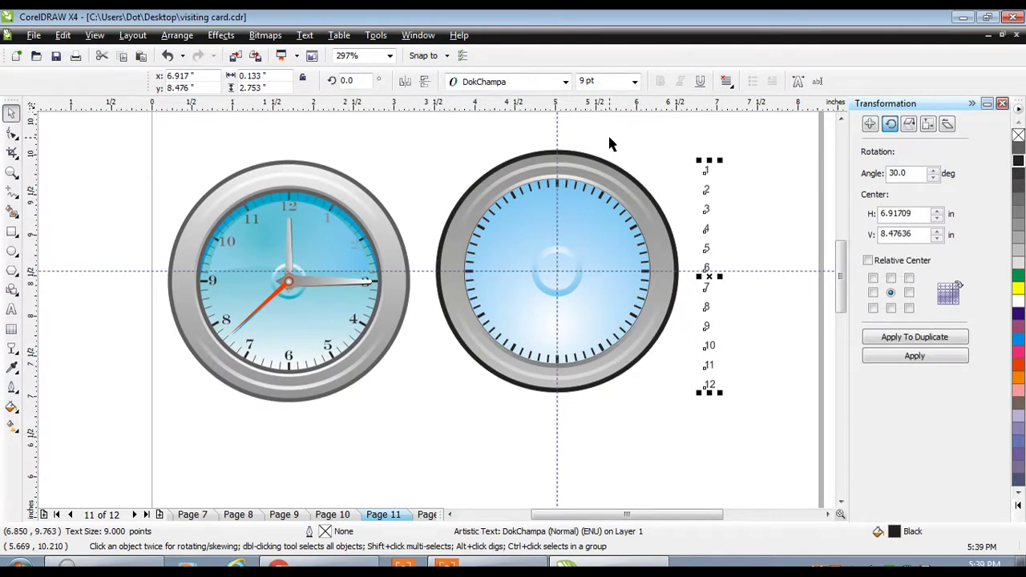
# Set the number text beside the blue clock in the Elephant font and enlarge it to about 13 pt
pyautogui.click(565, 82)
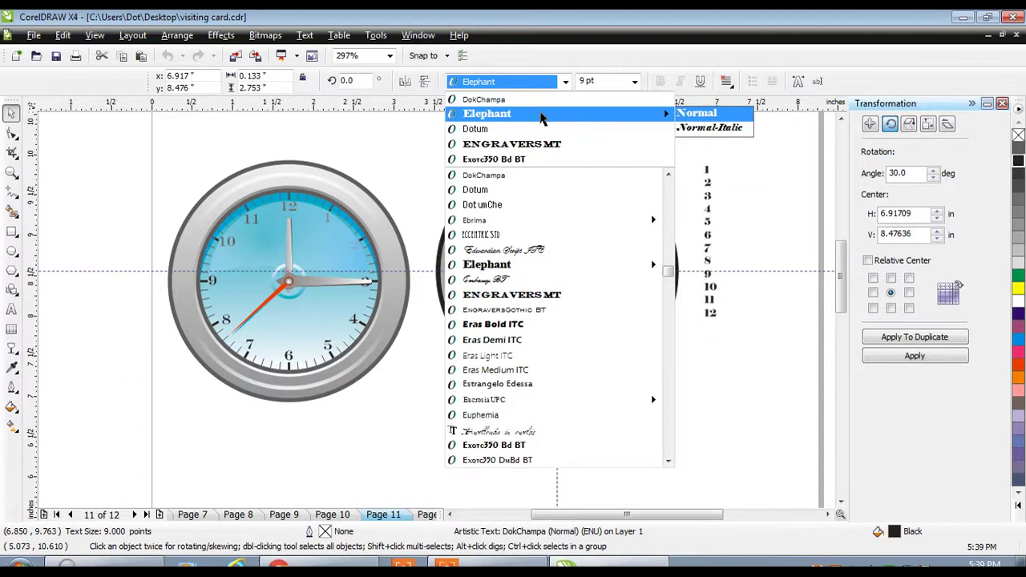
pyautogui.click(541, 116)
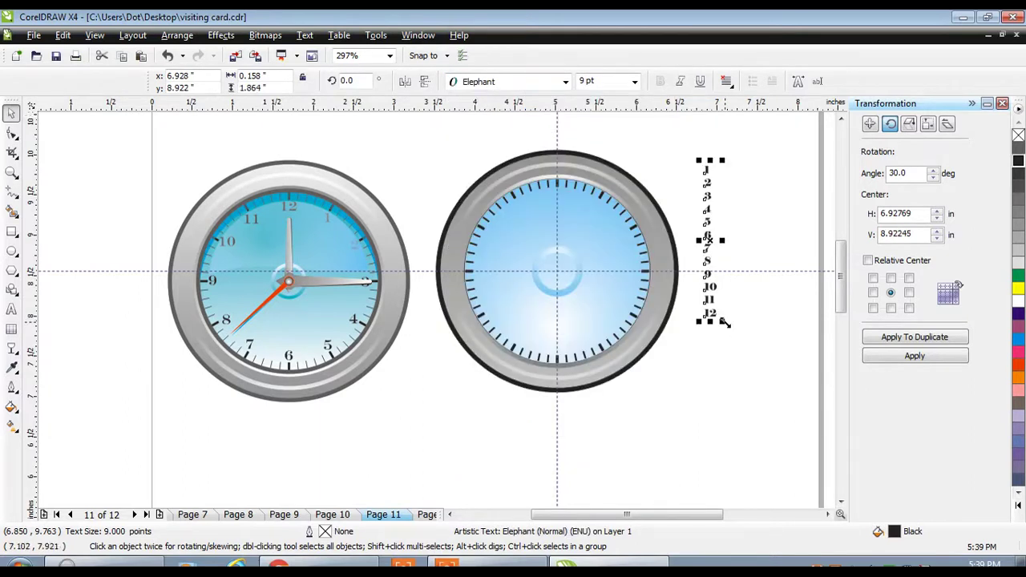
pyautogui.moveTo(724, 323); pyautogui.dragTo(774, 390)
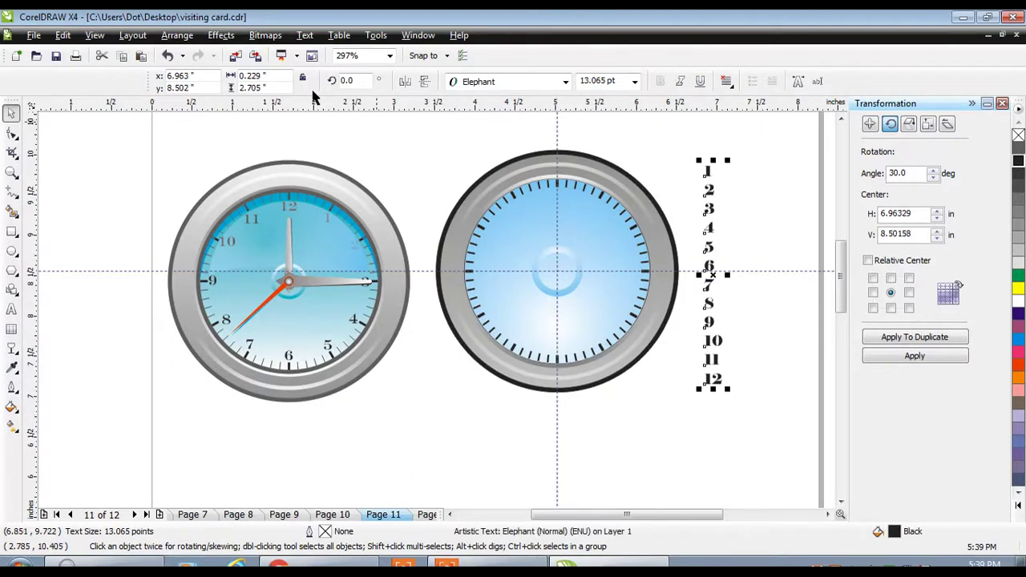
# Break the number text apart into separate numerals and place the 1 just inside the 1 o'clock tick
pyautogui.click(184, 37)
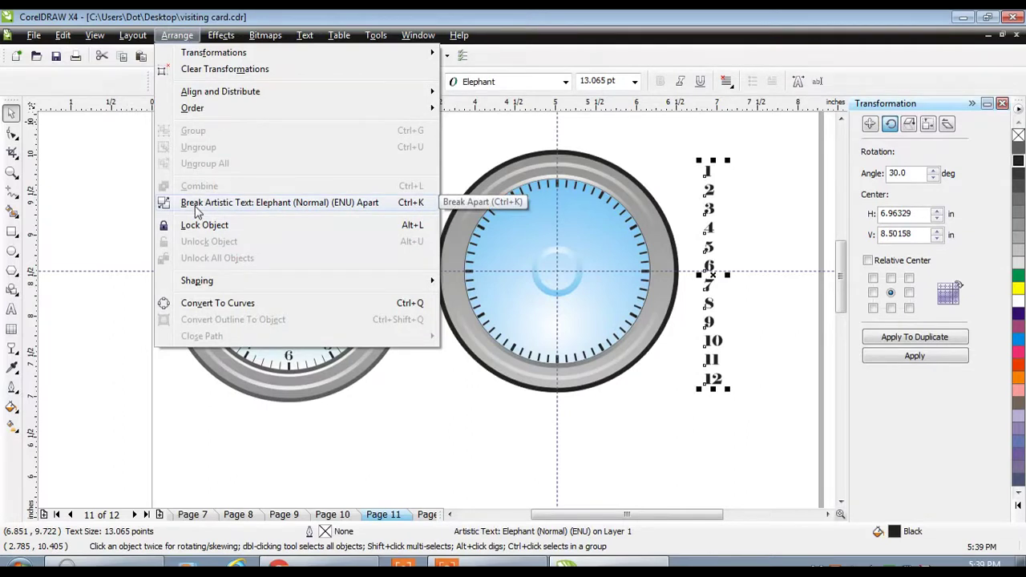
pyautogui.click(196, 205)
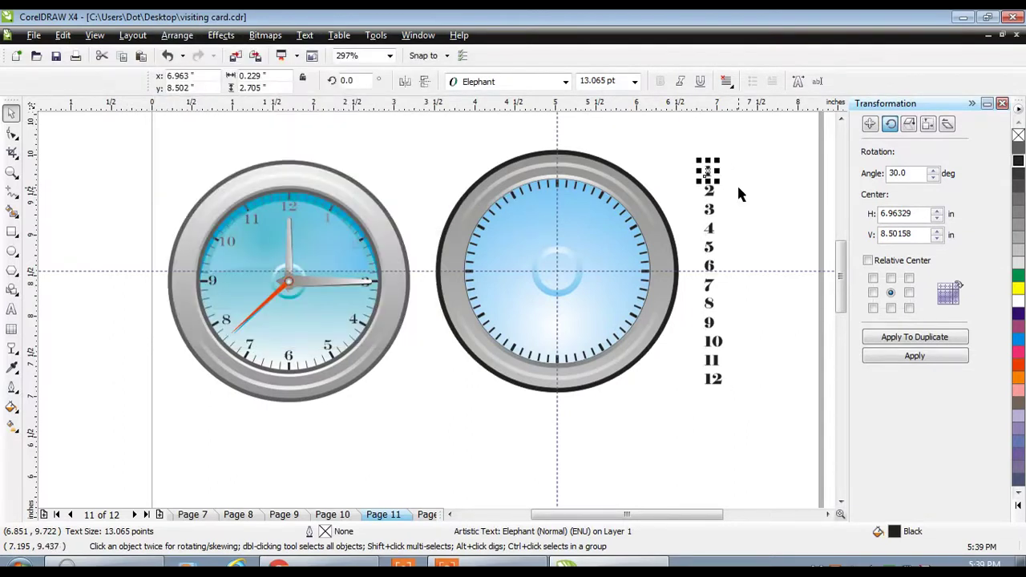
pyautogui.click(697, 185)
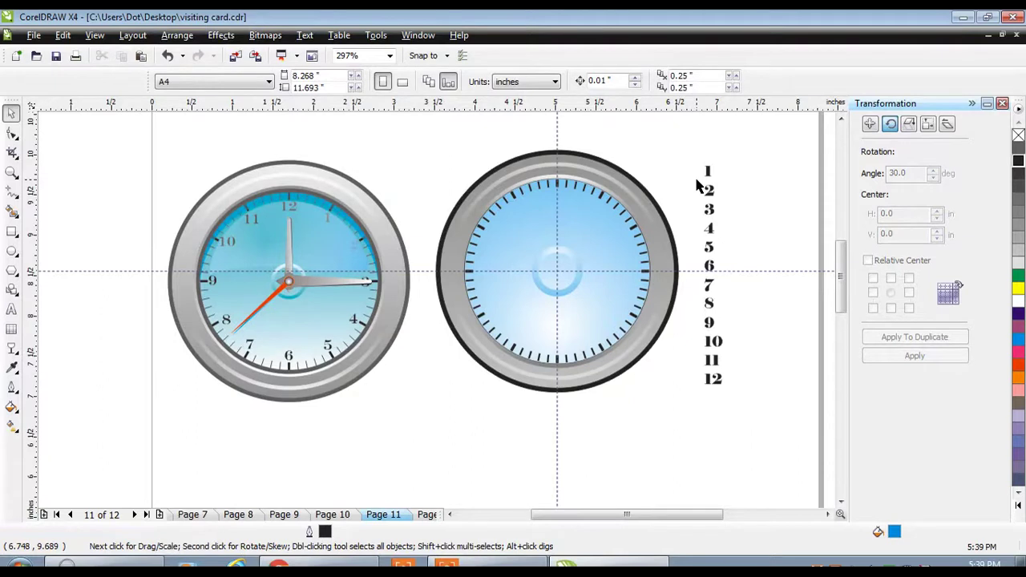
pyautogui.click(708, 172)
pyautogui.moveTo(708, 172); pyautogui.dragTo(680, 188)
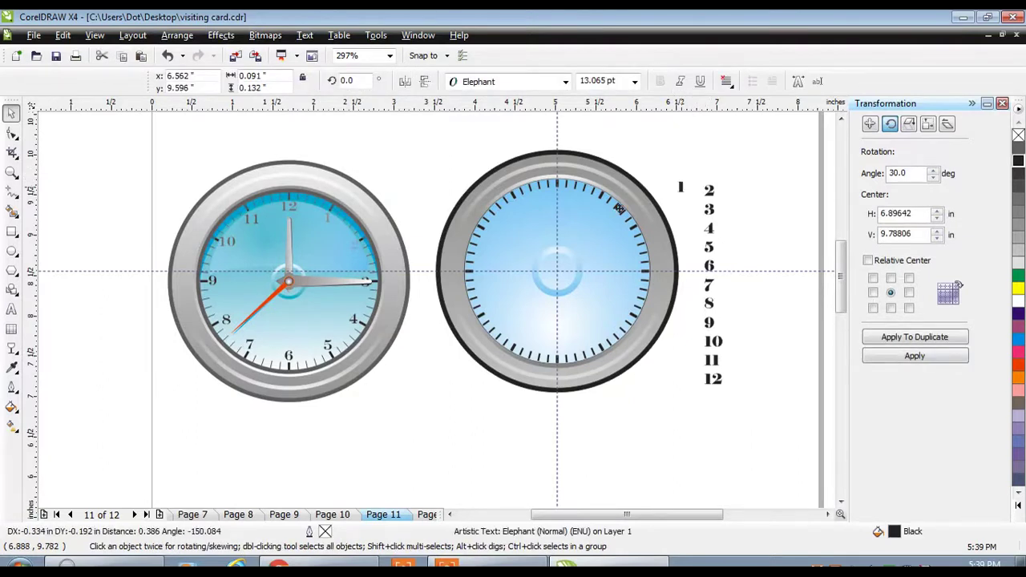
pyautogui.moveTo(620, 208); pyautogui.dragTo(596, 207)
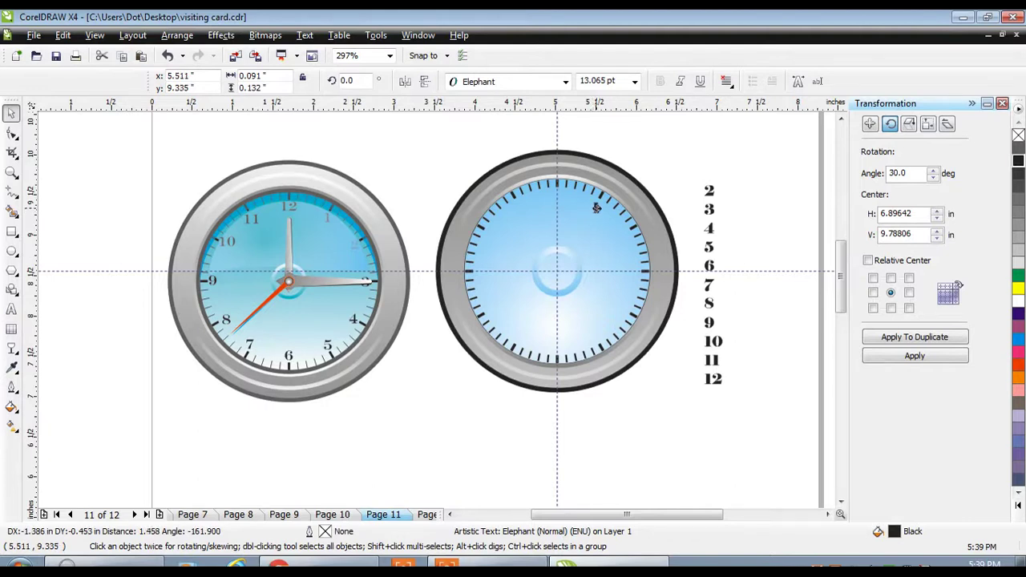
pyautogui.moveTo(597, 207); pyautogui.dragTo(595, 207)
# Turn off snapping to objects
pyautogui.moveTo(254, 401); pyautogui.dragTo(99, 38)
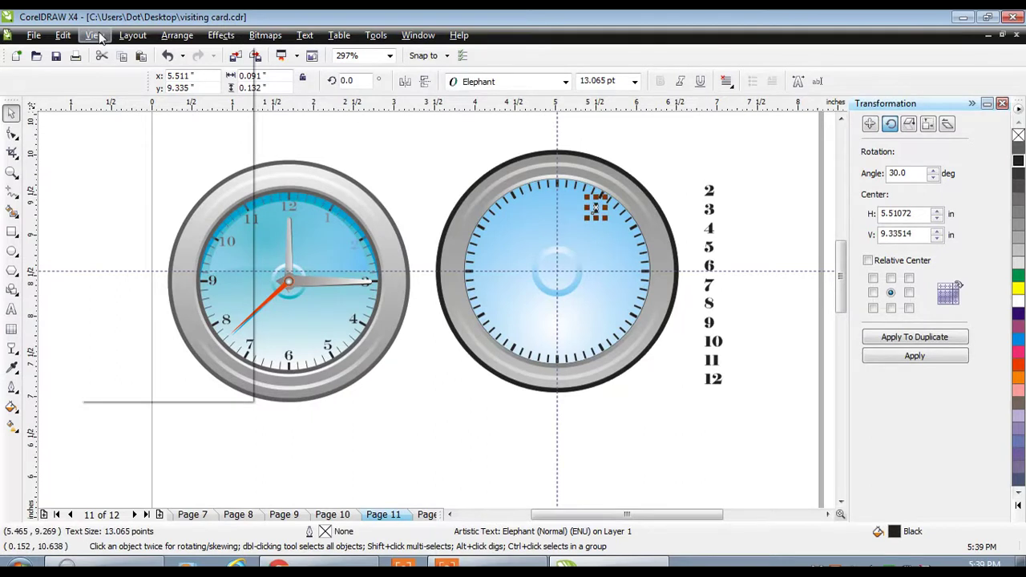
pyautogui.moveTo(99, 38); pyautogui.dragTo(95, 42)
pyautogui.click(95, 36)
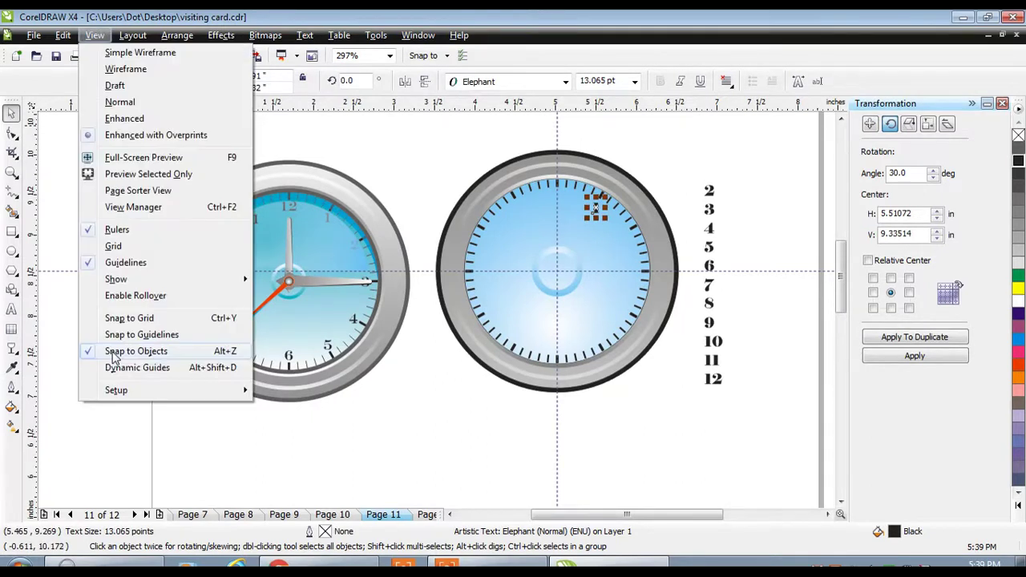
pyautogui.click(112, 354)
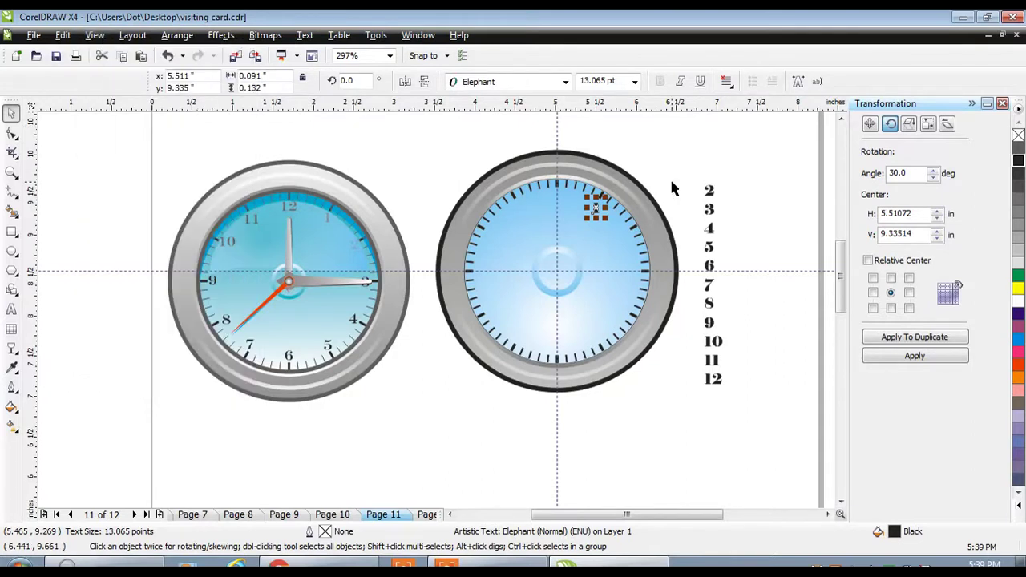
# Place the numerals 2 to 6 on the blue face, each just inside its matching hour tick
pyautogui.press('z')
pyautogui.moveTo(427, 136); pyautogui.dragTo(753, 436)
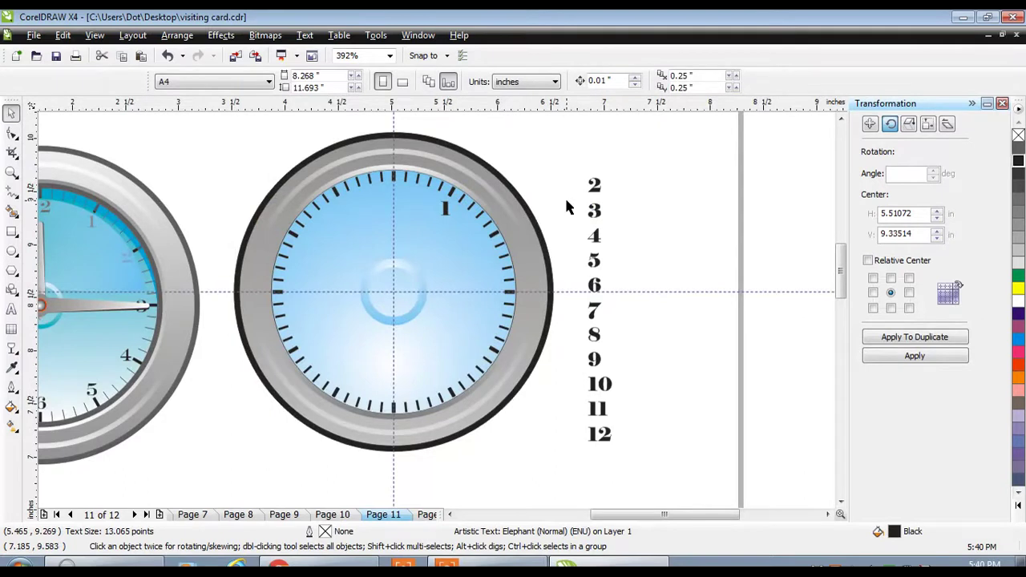
pyautogui.click(593, 186)
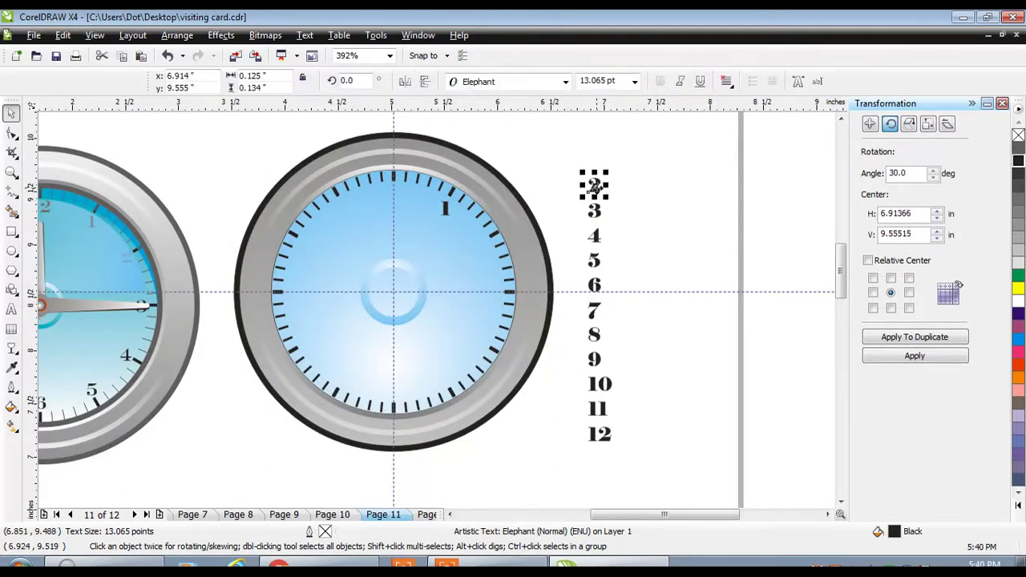
pyautogui.moveTo(594, 186); pyautogui.dragTo(479, 245)
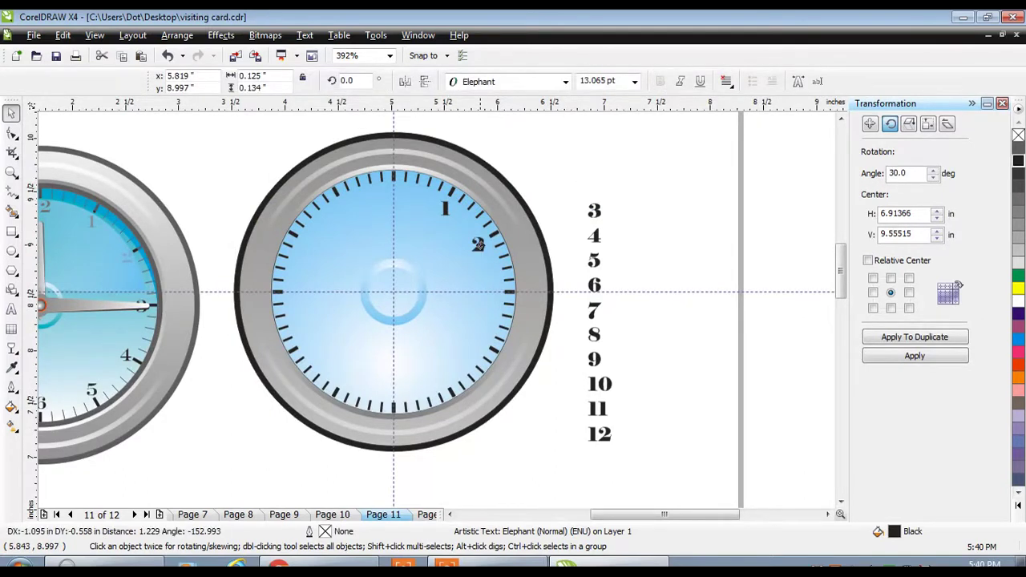
pyautogui.click(598, 215)
pyautogui.moveTo(598, 215); pyautogui.dragTo(499, 293)
pyautogui.click(596, 238)
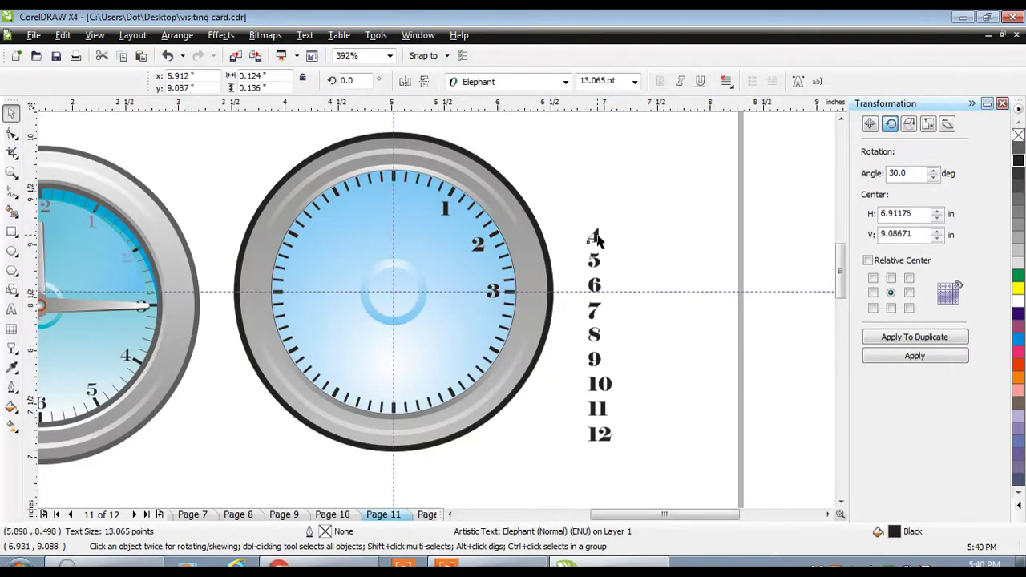
pyautogui.moveTo(596, 238); pyautogui.dragTo(481, 345)
pyautogui.click(594, 271)
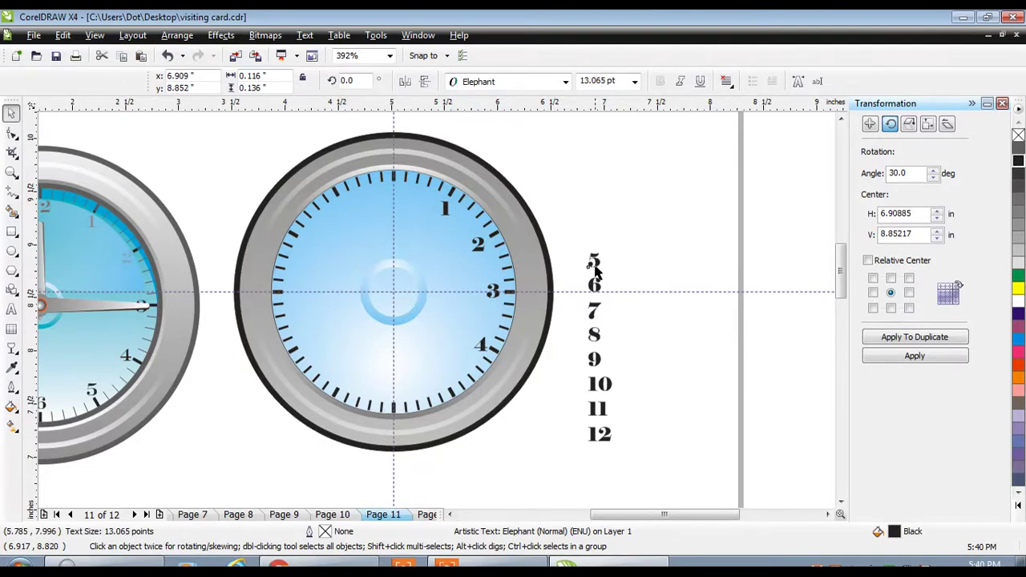
pyautogui.moveTo(594, 271); pyautogui.dragTo(446, 380)
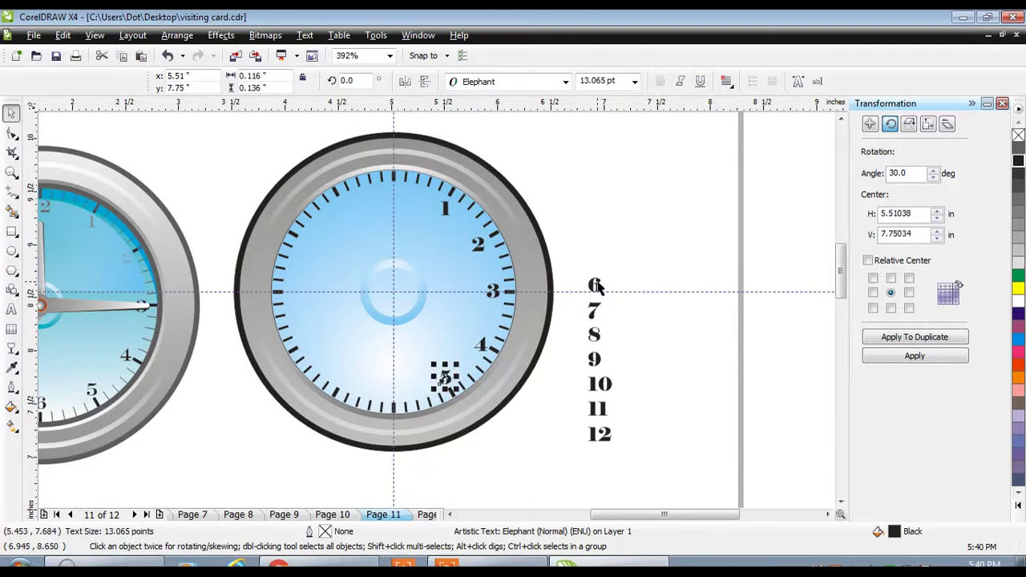
pyautogui.moveTo(597, 286); pyautogui.dragTo(393, 389)
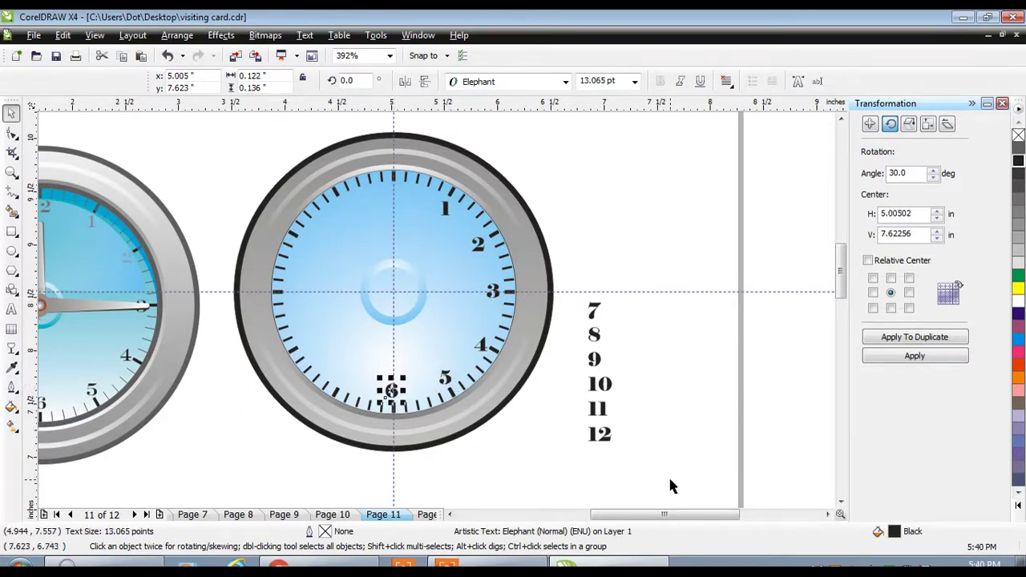
# Place the numerals 7 to 12 on the blue face, each just inside its matching hour tick
pyautogui.click(840, 503)
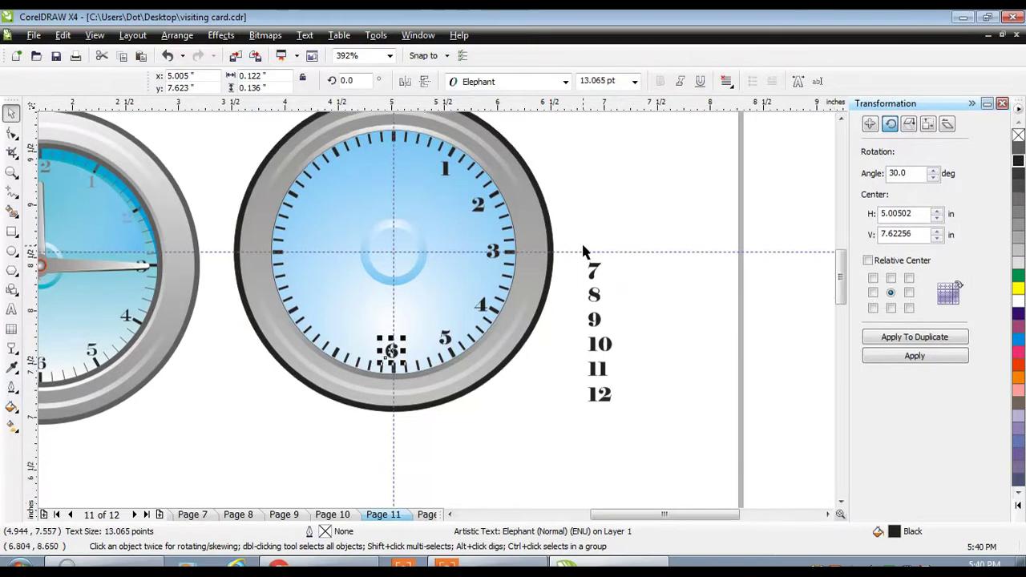
pyautogui.click(543, 294)
pyautogui.moveTo(543, 295); pyautogui.dragTo(344, 335)
pyautogui.click(591, 299)
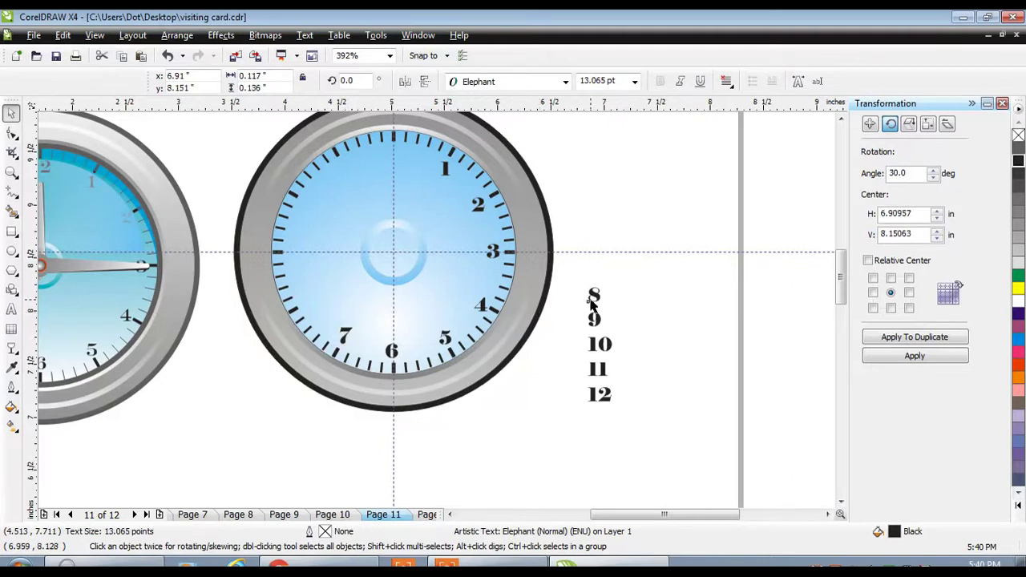
pyautogui.moveTo(592, 302); pyautogui.dragTo(314, 309)
pyautogui.click(593, 319)
pyautogui.moveTo(593, 319); pyautogui.dragTo(293, 252)
pyautogui.moveTo(607, 355); pyautogui.dragTo(314, 205)
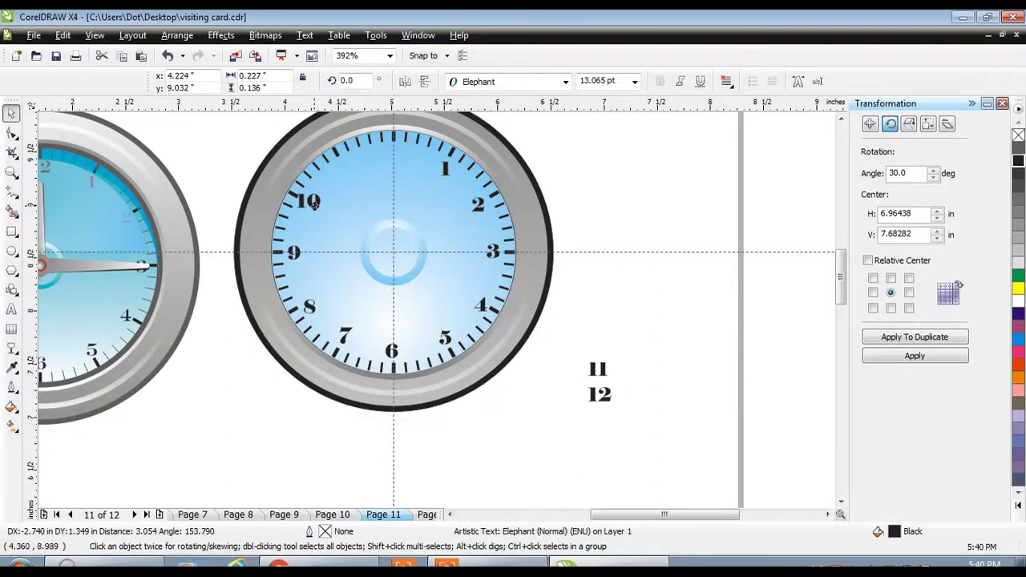
pyautogui.moveTo(313, 205); pyautogui.dragTo(320, 207)
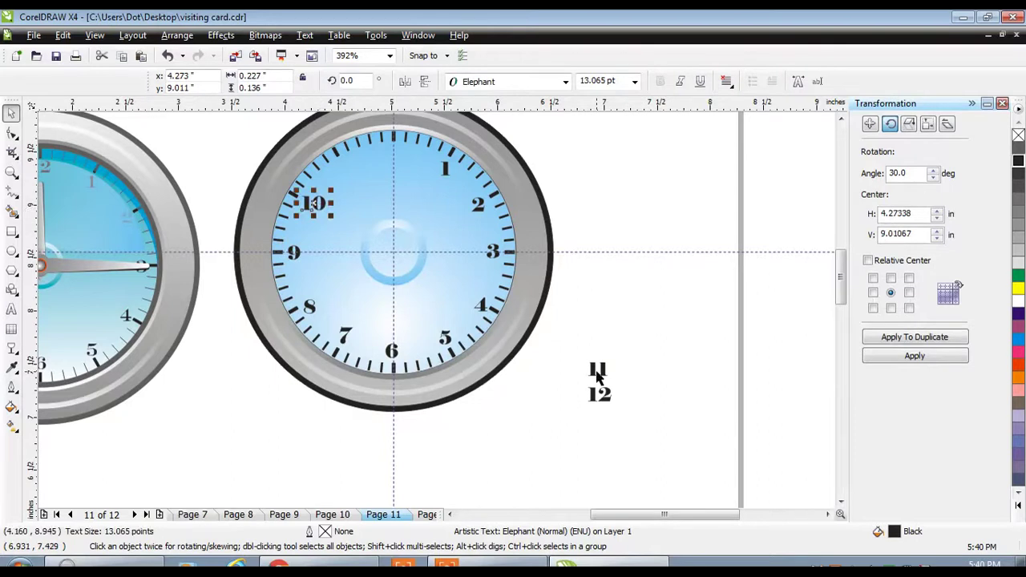
pyautogui.moveTo(597, 377); pyautogui.dragTo(345, 169)
pyautogui.moveTo(603, 398); pyautogui.dragTo(398, 158)
pyautogui.click(583, 200)
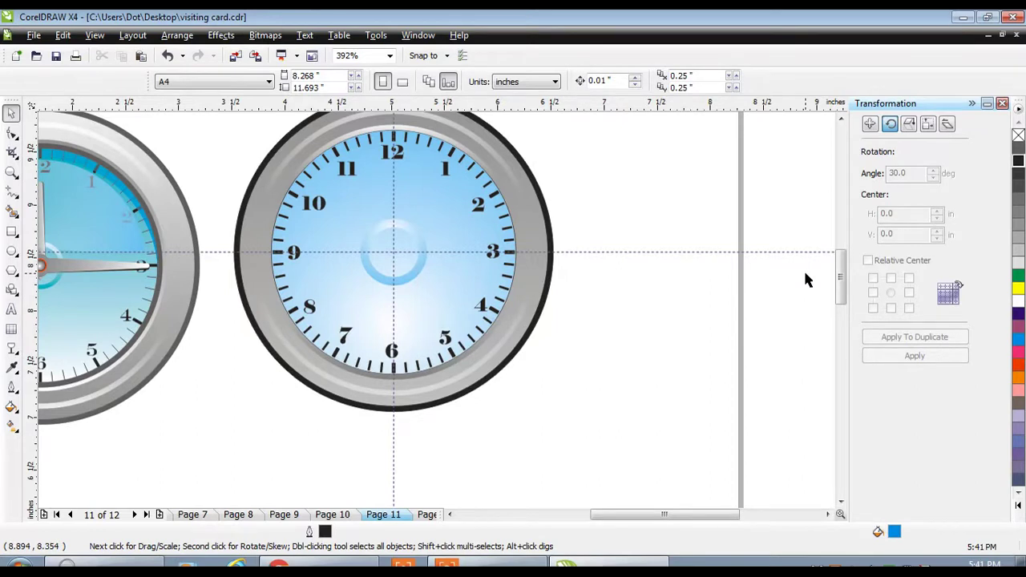
# Draw a circle about 0.2 inches wide with no fill and centre it on the blue clock face
pyautogui.hotkey('shift', 'F4')
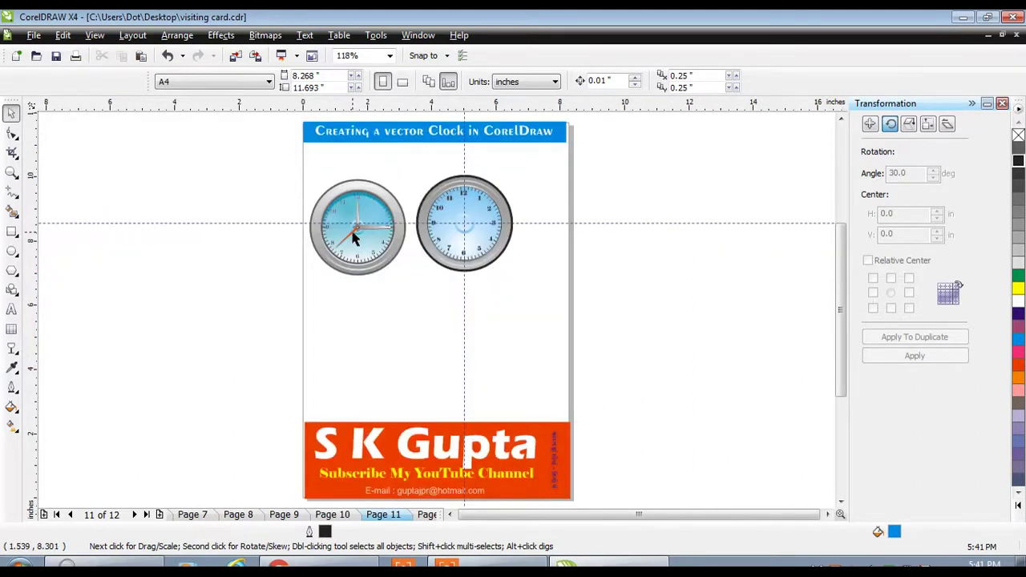
pyautogui.press('z')
pyautogui.moveTo(283, 158); pyautogui.dragTo(553, 297)
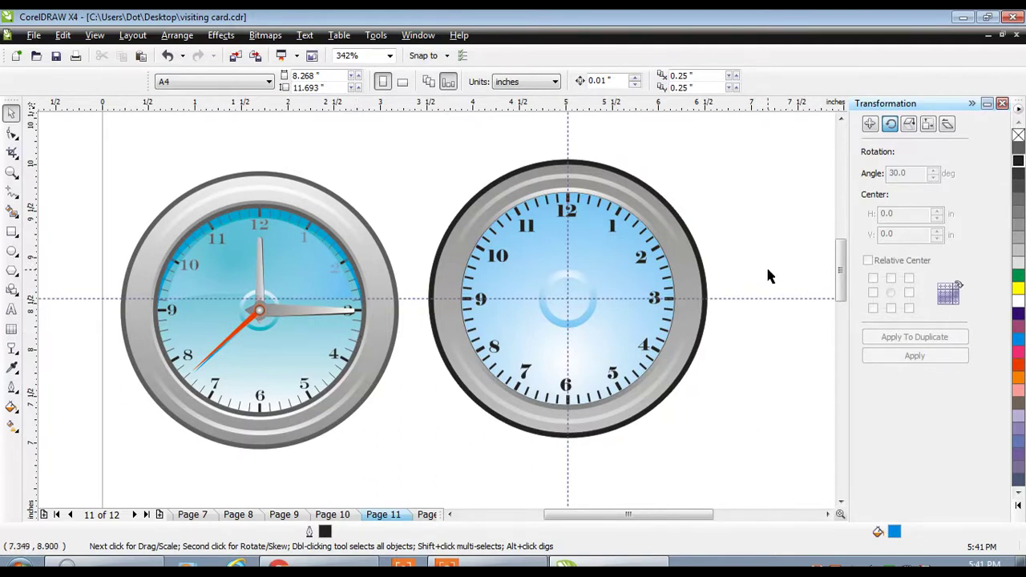
pyautogui.press('z')
pyautogui.moveTo(430, 182); pyautogui.dragTo(716, 442)
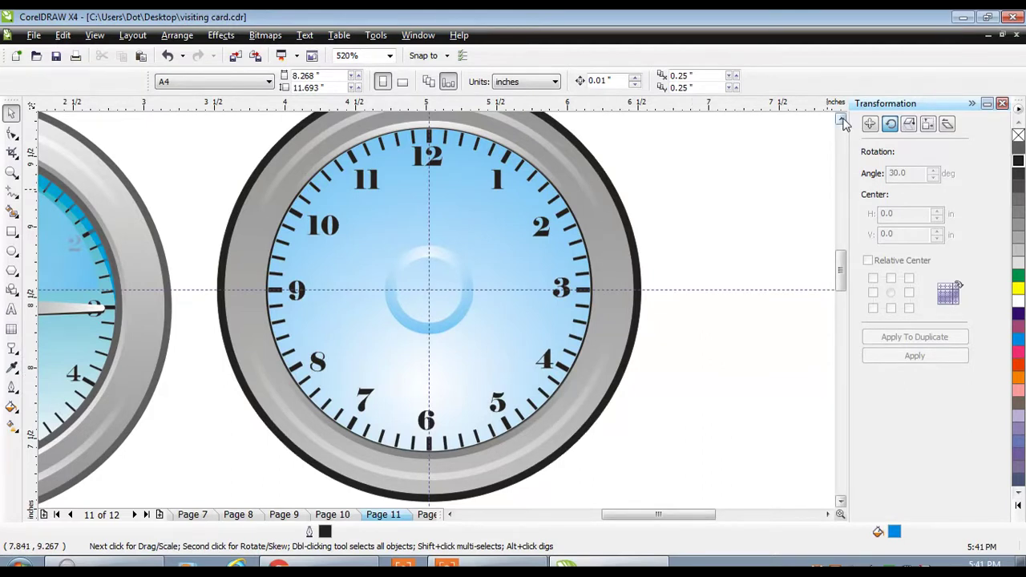
pyautogui.click(12, 252)
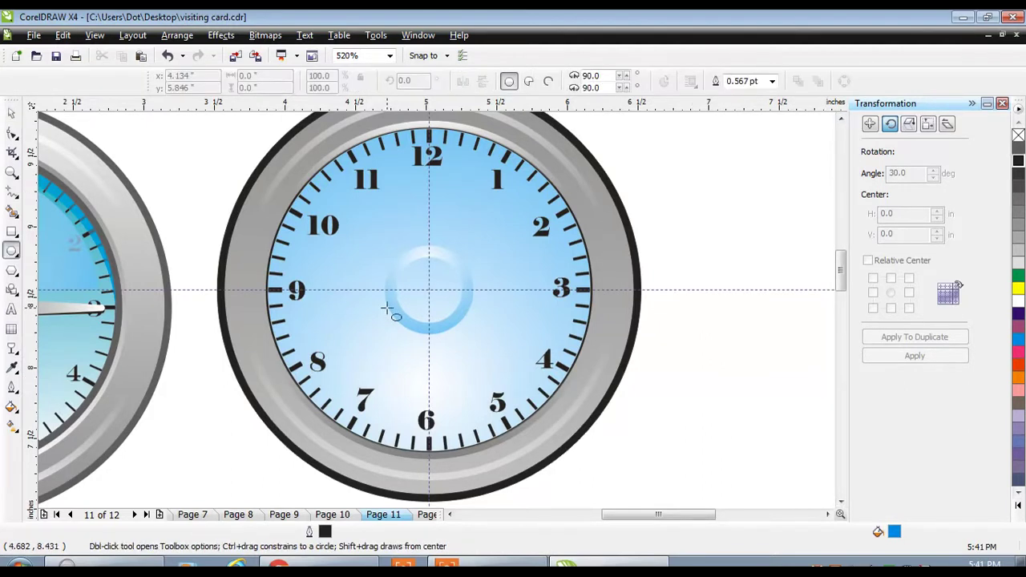
pyautogui.moveTo(422, 280); pyautogui.dragTo(439, 301)
pyautogui.press('space')
pyautogui.click(438, 301)
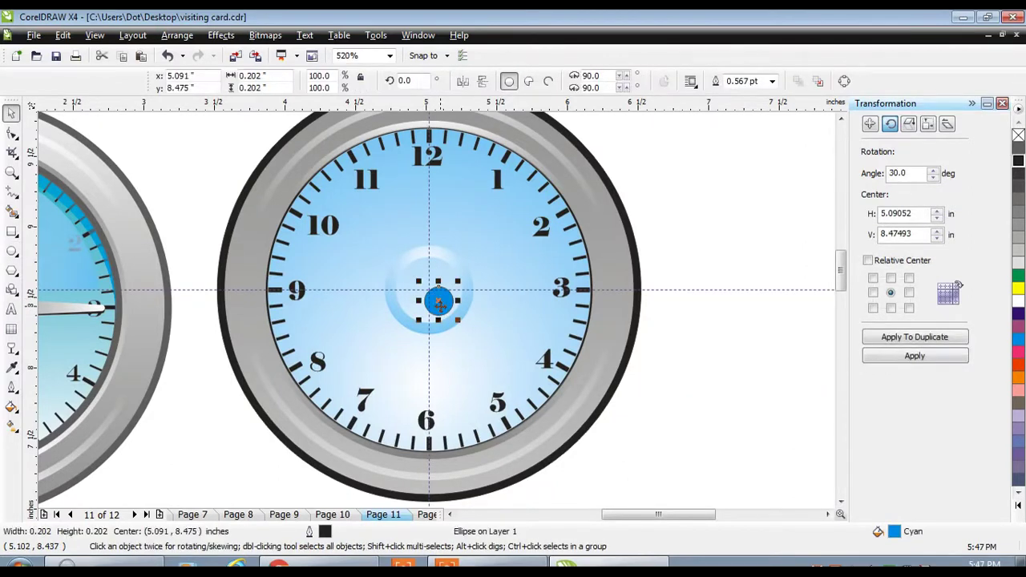
pyautogui.click(1017, 135)
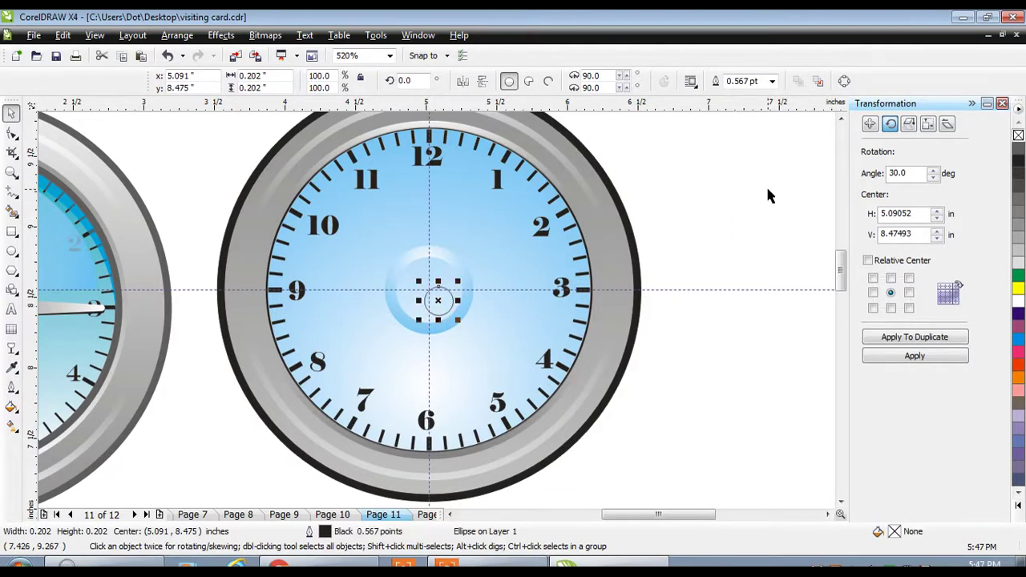
pyautogui.keyDown('shift'); pyautogui.click(415, 268); pyautogui.keyUp('shift')
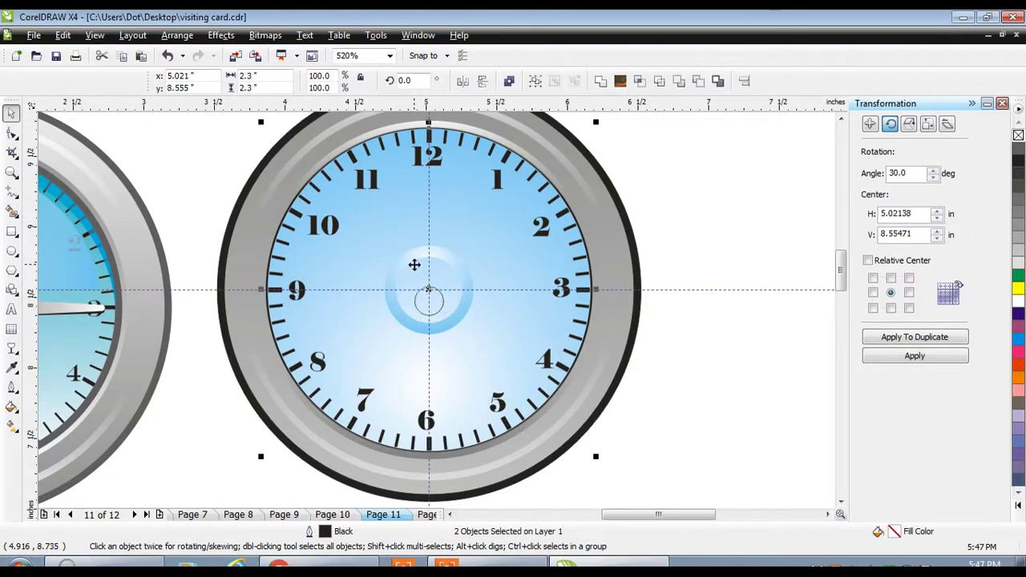
pyautogui.click(719, 219)
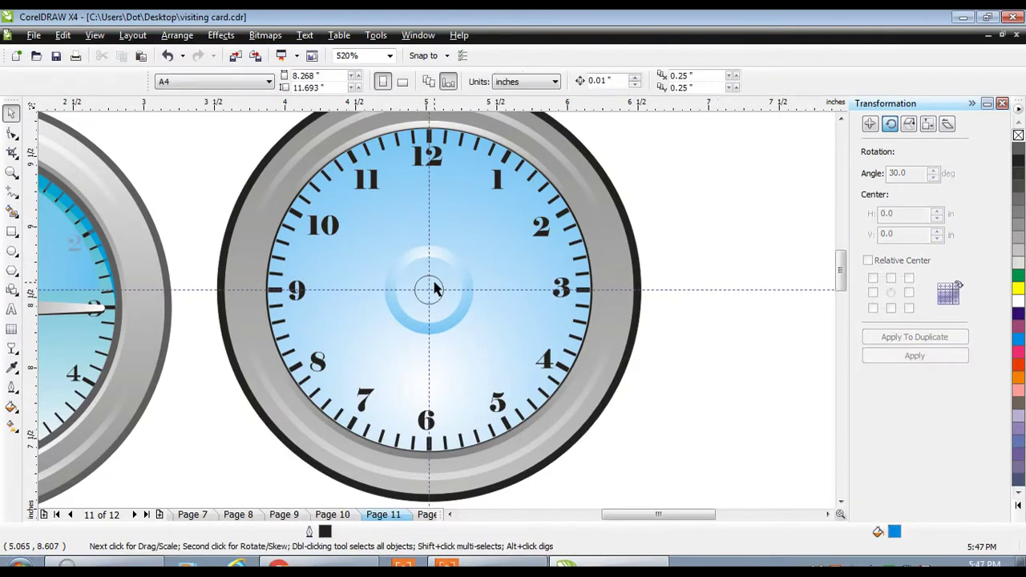
# Open the fountain fill settings for the small centre circle and bring up the choice of gradient types
pyautogui.click(433, 289)
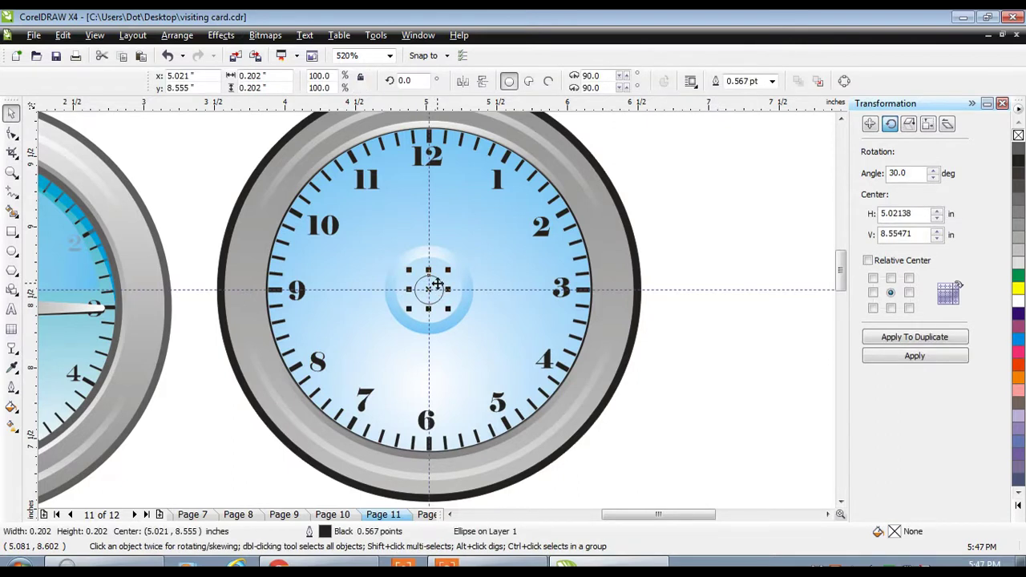
pyautogui.click(450, 514)
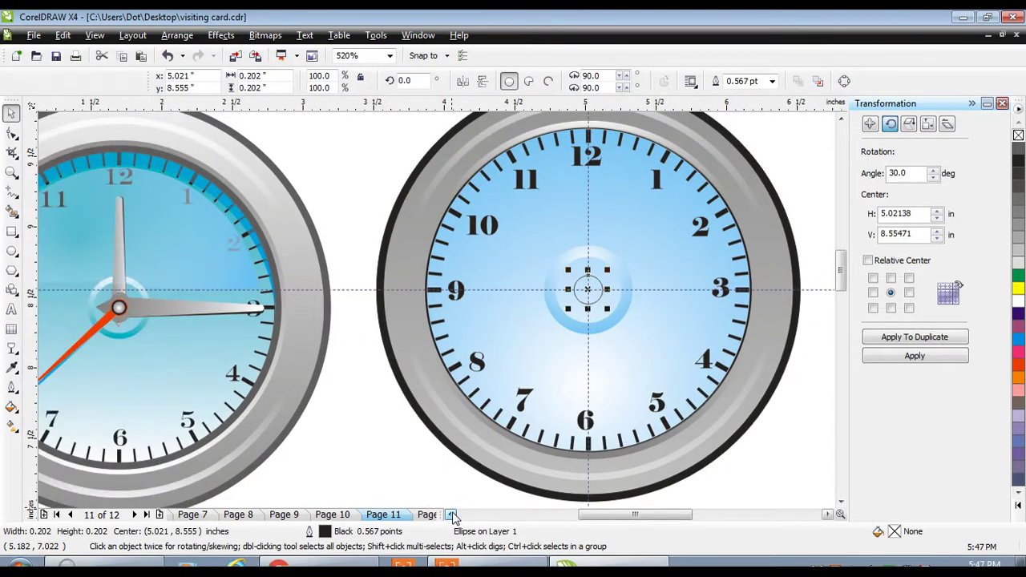
pyautogui.click(11, 406)
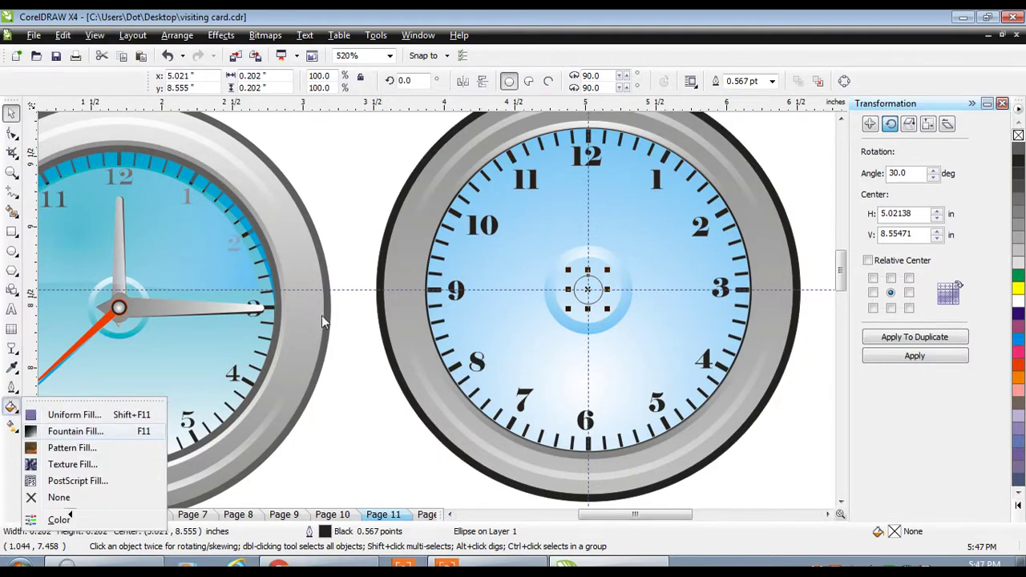
pyautogui.click(74, 432)
pyautogui.click(426, 177)
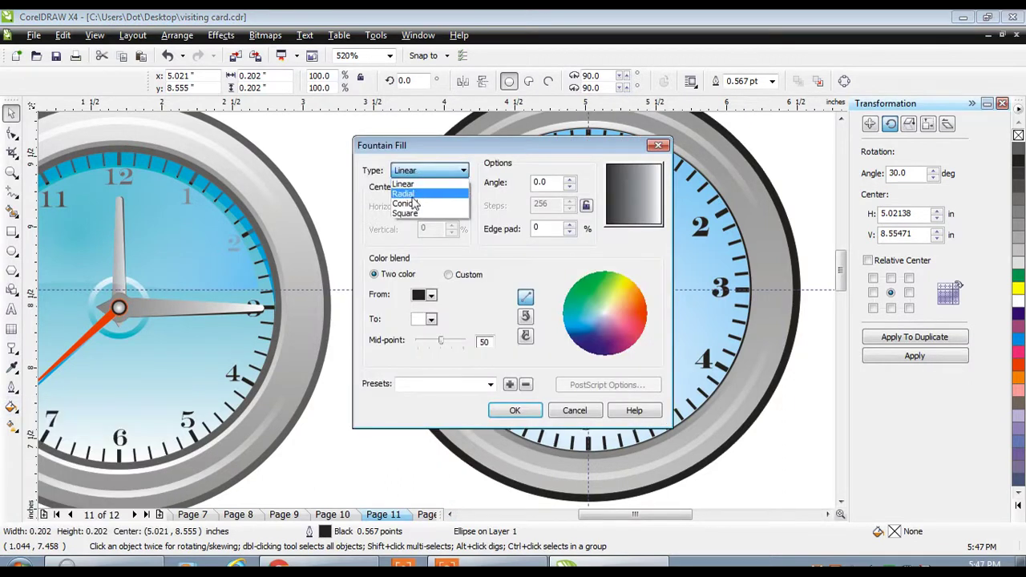
# Give the small centre circle a two-colour radial fountain fill and a 1 pt outline
pyautogui.click(412, 196)
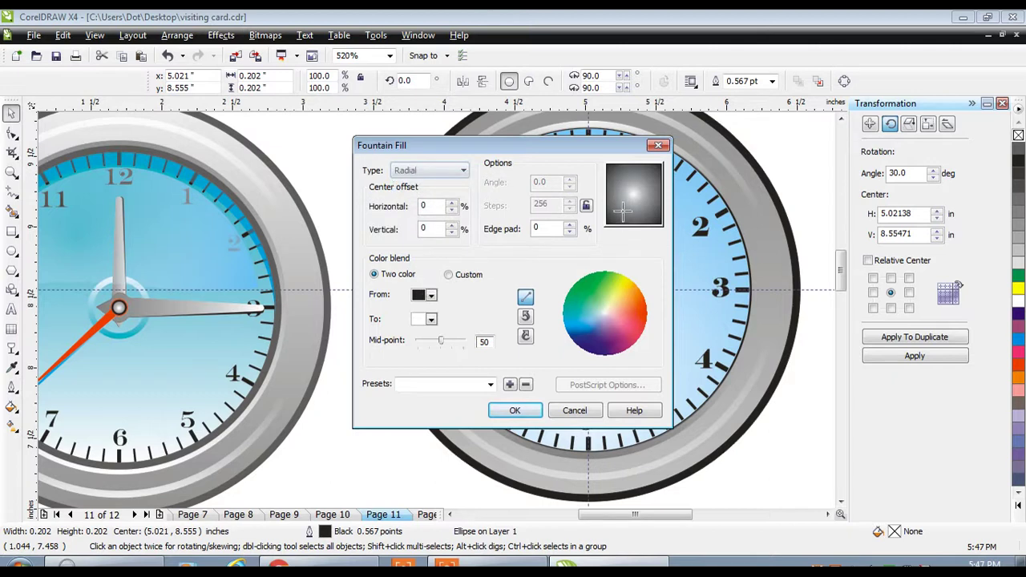
pyautogui.click(500, 412)
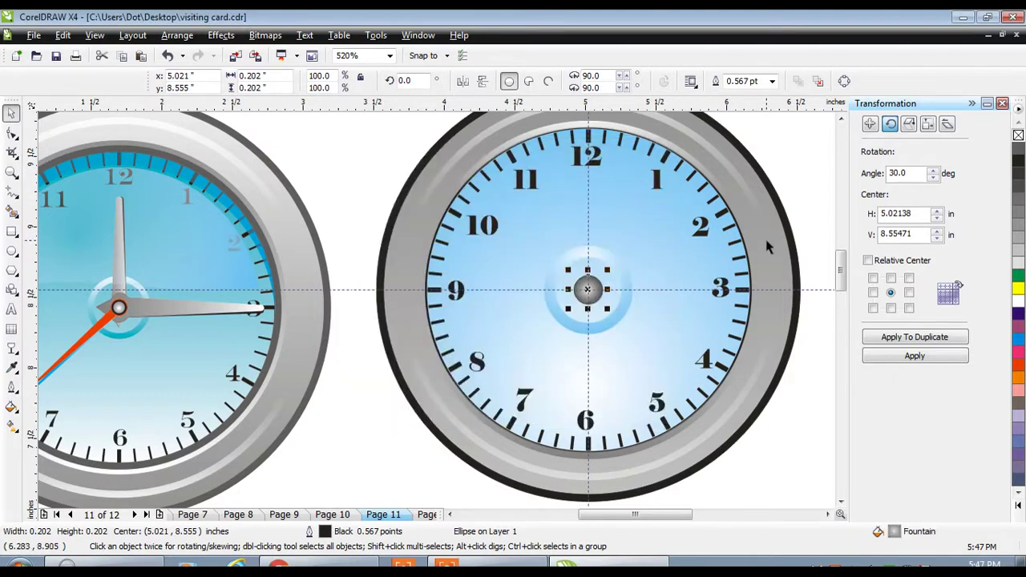
pyautogui.click(766, 84)
pyautogui.write('2')
pyautogui.press('Return')
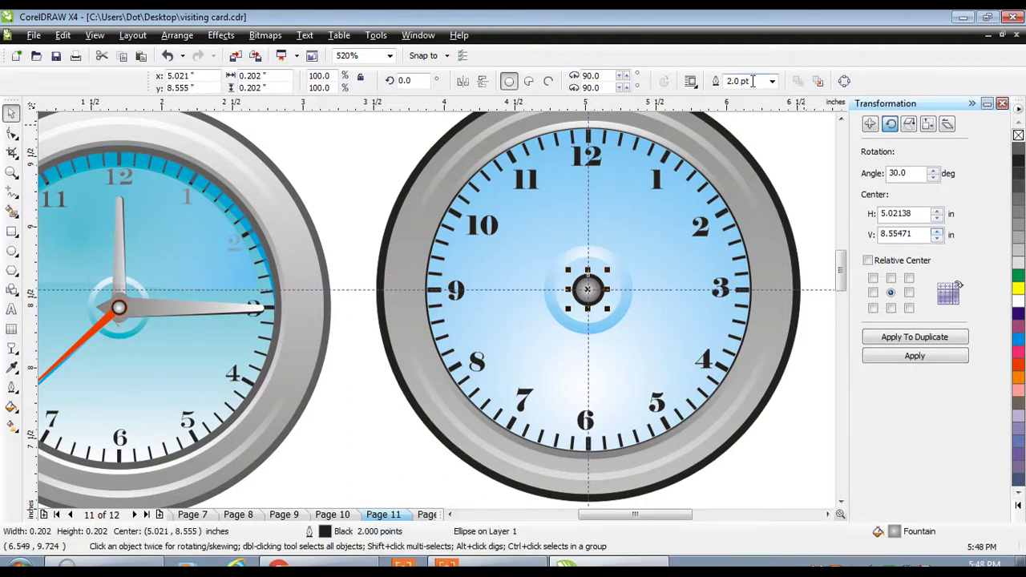
pyautogui.moveTo(750, 82); pyautogui.dragTo(721, 90)
pyautogui.write('1')
pyautogui.press('Return')
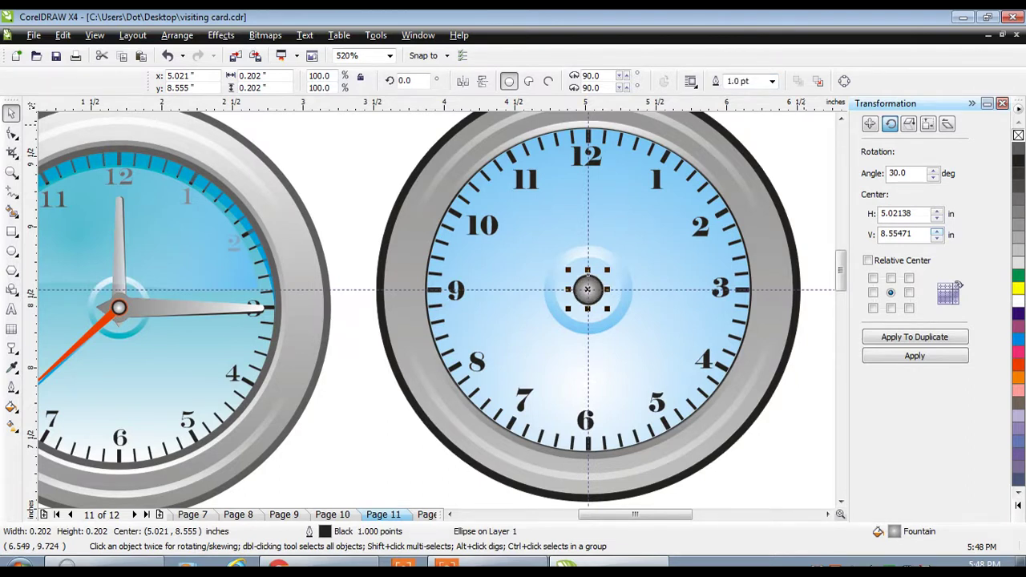
pyautogui.click(781, 147)
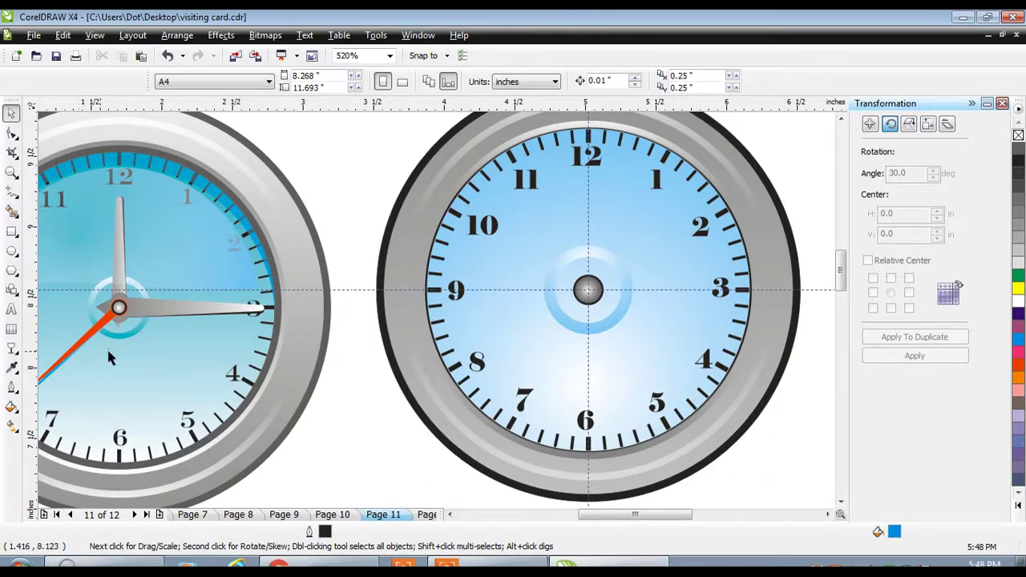
# Make a concentric copy of the small centre circle, enlarged to about 0.243 inches across
pyautogui.click(597, 284)
pyautogui.click(597, 284)
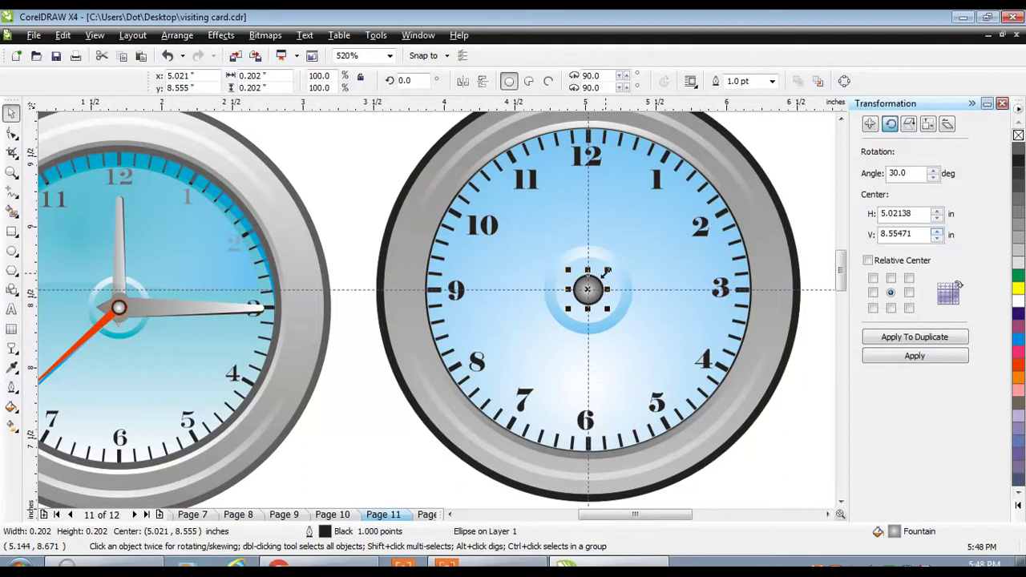
pyautogui.moveTo(607, 271); pyautogui.dragTo(613, 262)
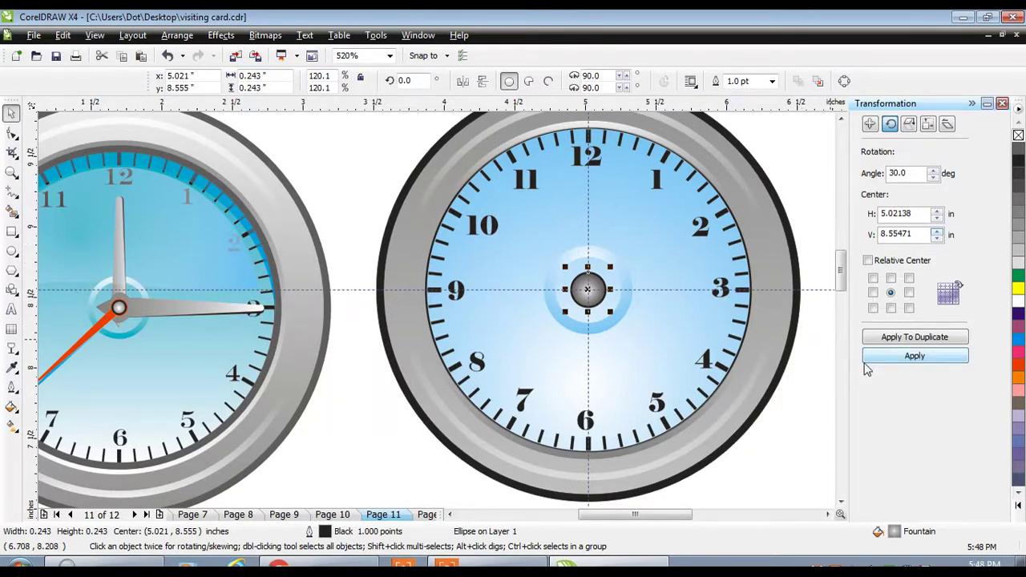
# Fill the enlarged circle copy with red and send it back one level behind the gradient circle
pyautogui.click(1018, 366)
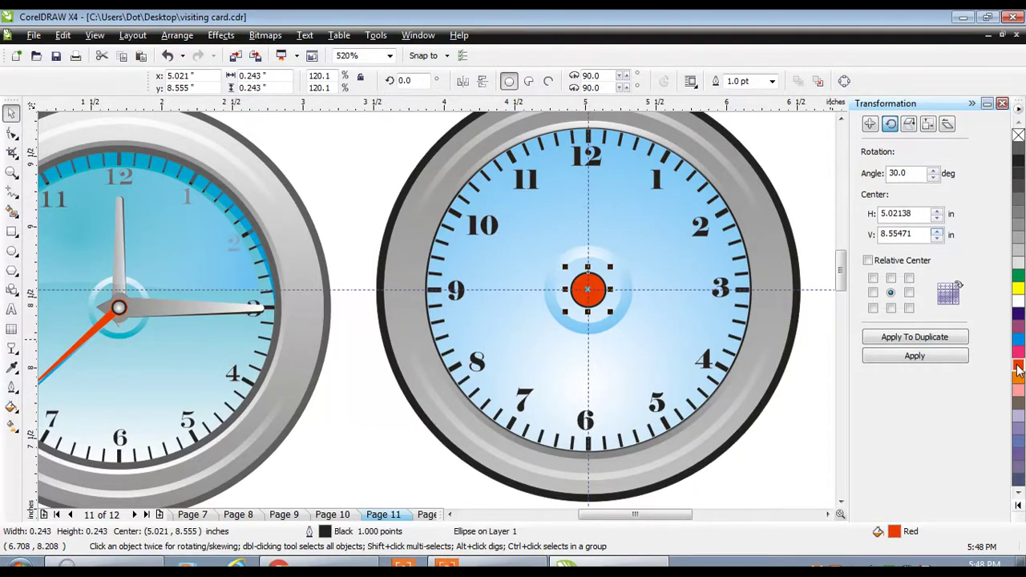
pyautogui.click(192, 38)
pyautogui.moveTo(267, 113)
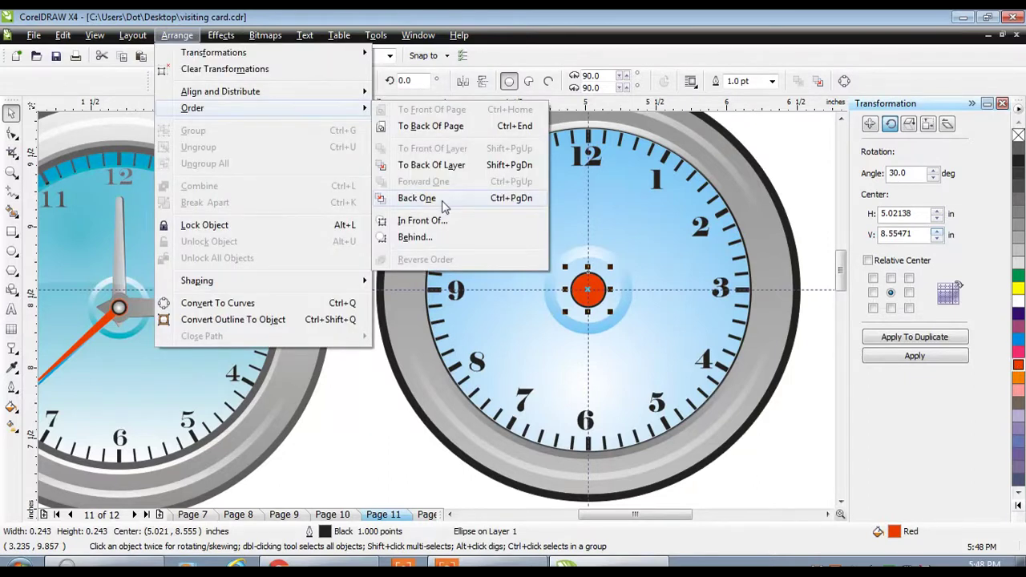
pyautogui.click(417, 198)
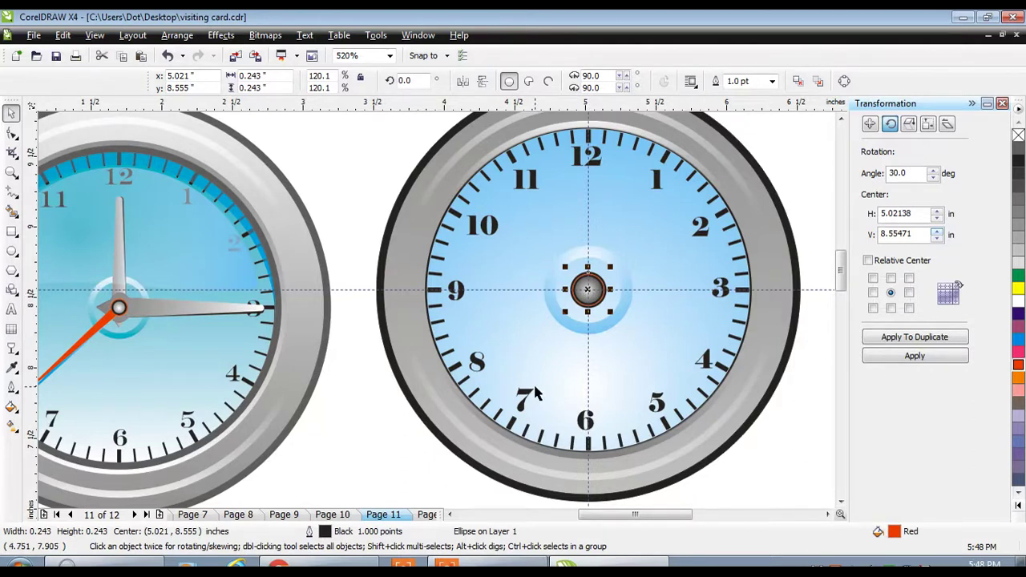
# Draw the second hand's two long edges as a Bezier outline from the centre circle to a tip between 8 and 9 and back
pyautogui.click(11, 194)
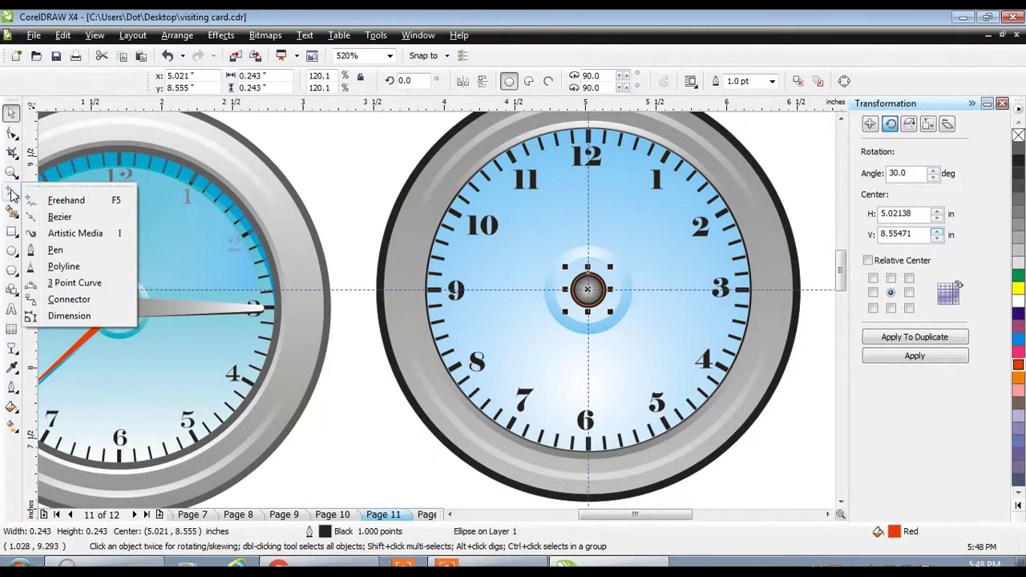
pyautogui.click(60, 217)
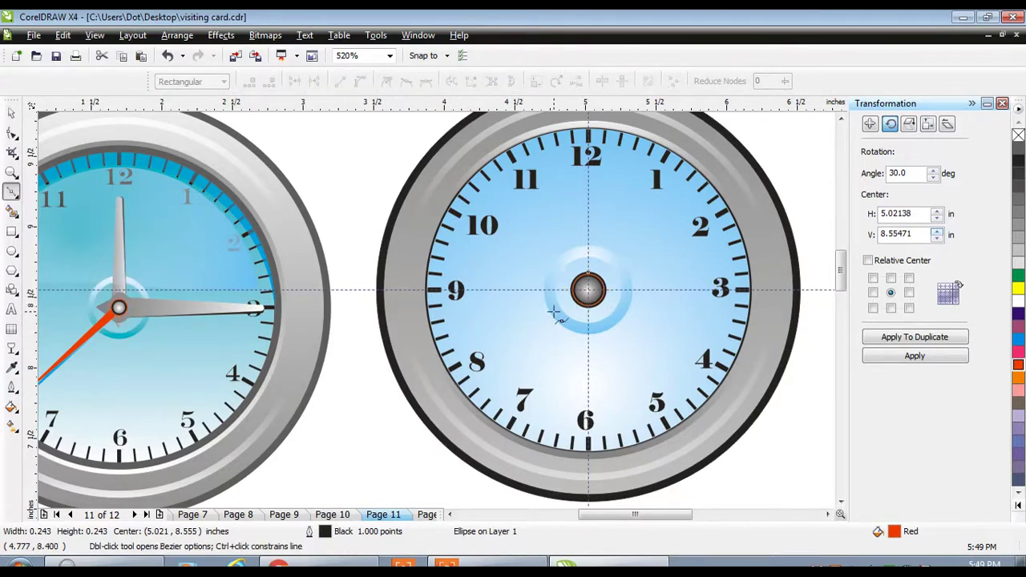
pyautogui.scroll(2, 494, 334)
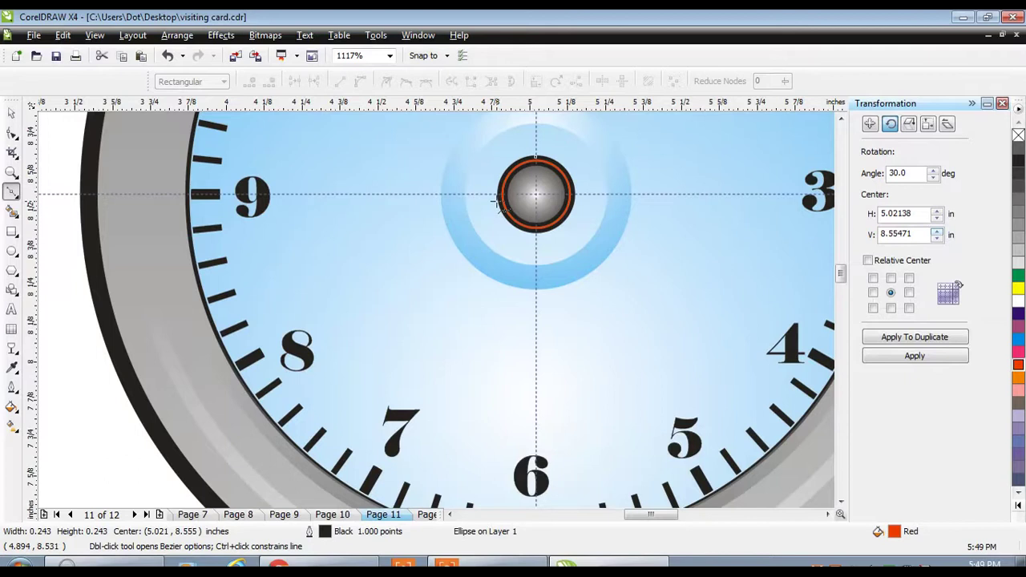
pyautogui.press('Escape')
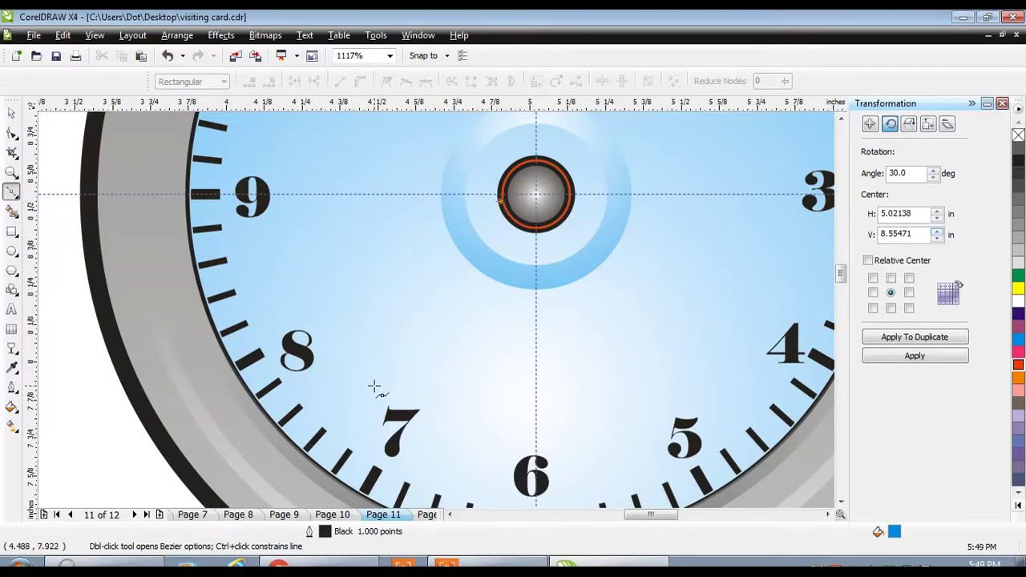
pyautogui.click(238, 275)
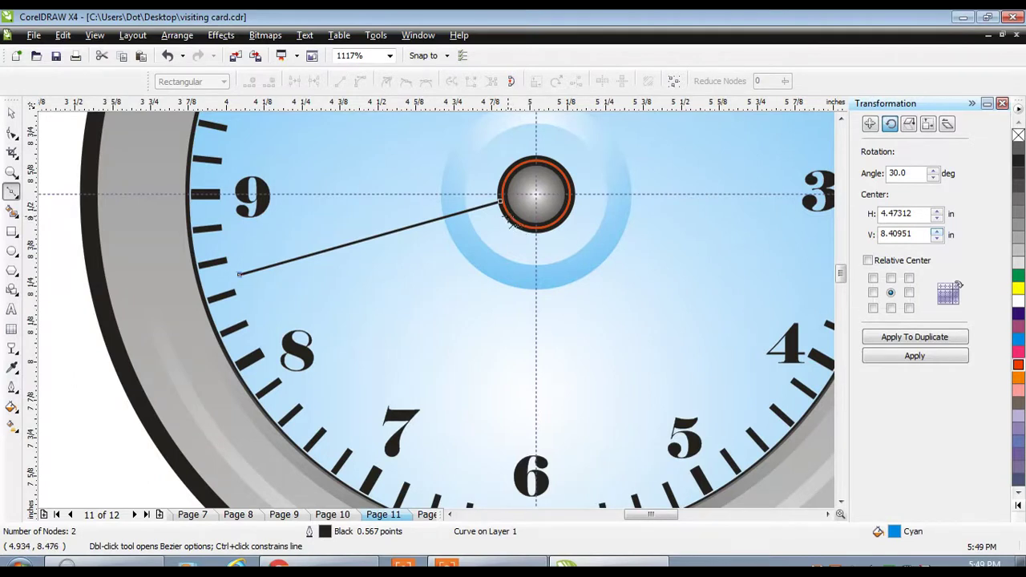
pyautogui.click(507, 219)
# Reshape the hand outline by moving its tip node just above the 8 and aligning the two base nodes with the circle's edge
pyautogui.press('F10')
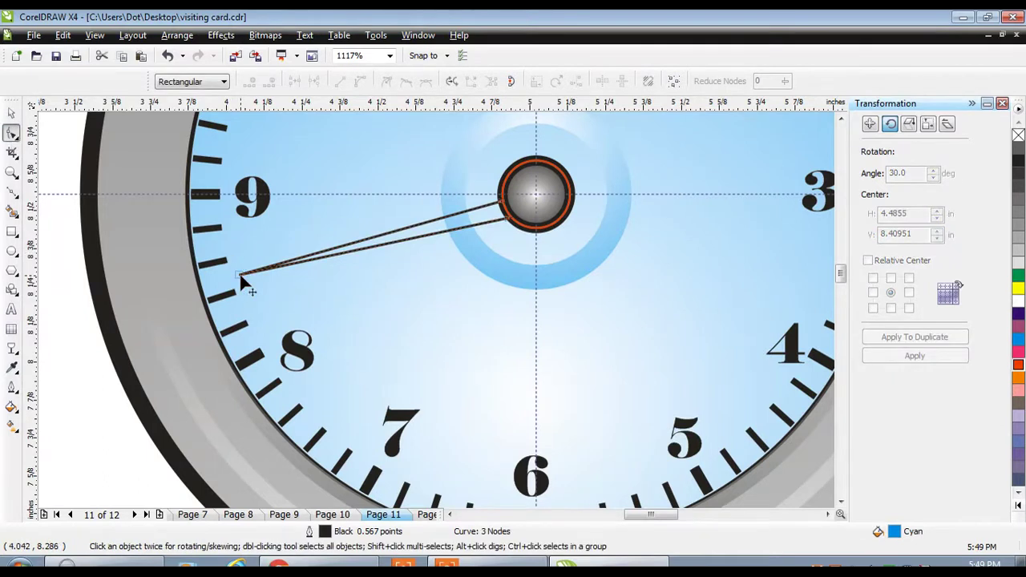
pyautogui.moveTo(239, 272); pyautogui.dragTo(253, 317)
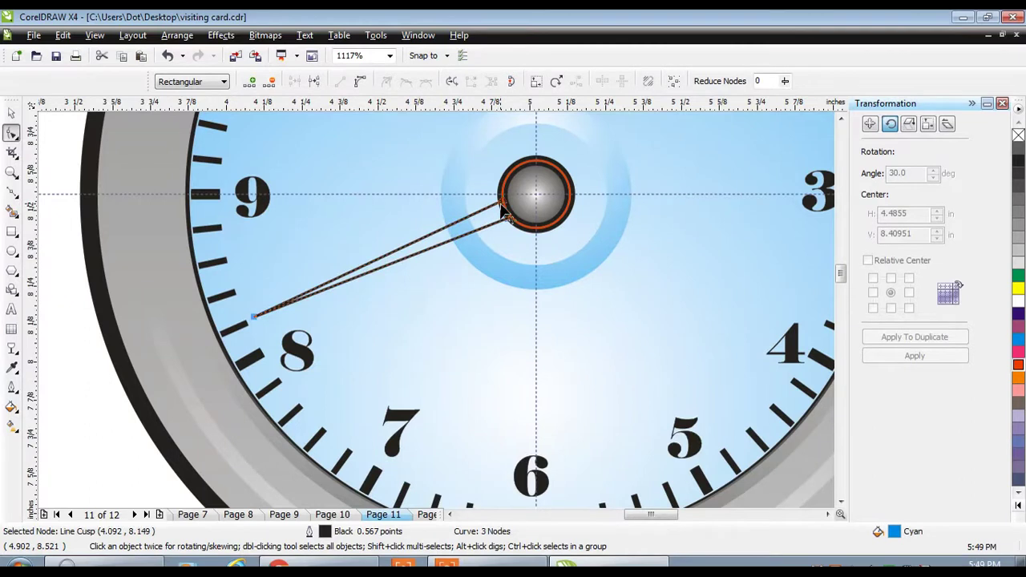
pyautogui.moveTo(461, 171); pyautogui.dragTo(540, 241)
pyautogui.moveTo(437, 284); pyautogui.dragTo(429, 265)
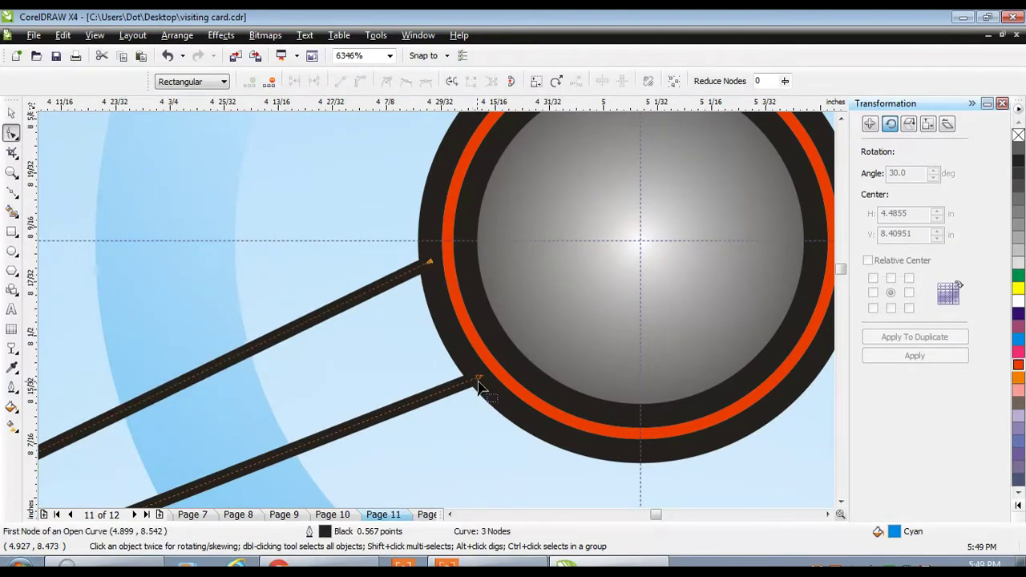
pyautogui.moveTo(479, 382); pyautogui.dragTo(479, 385)
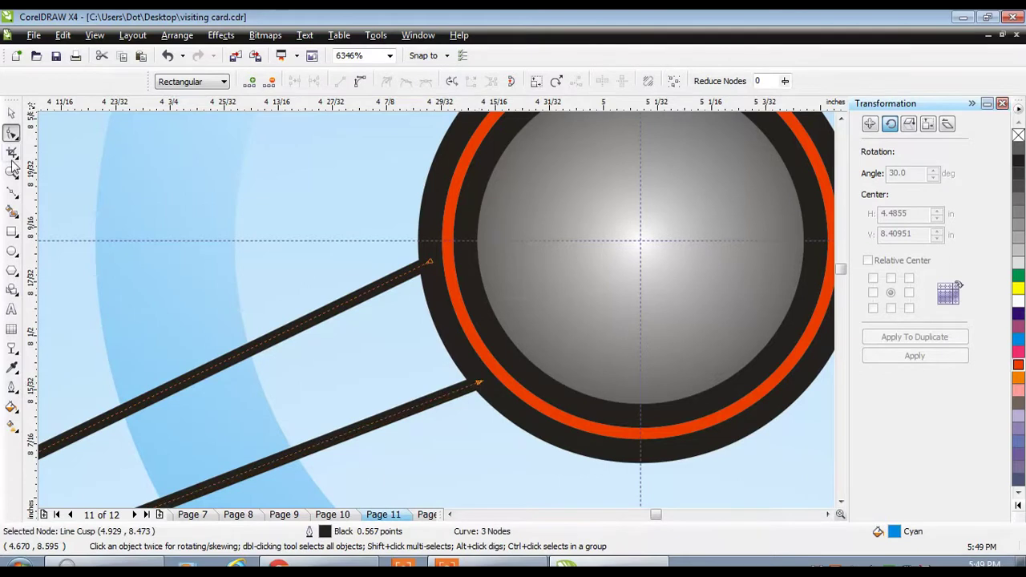
# Close the hand outline with a straight freehand line joining its two base nodes
pyautogui.click(13, 195)
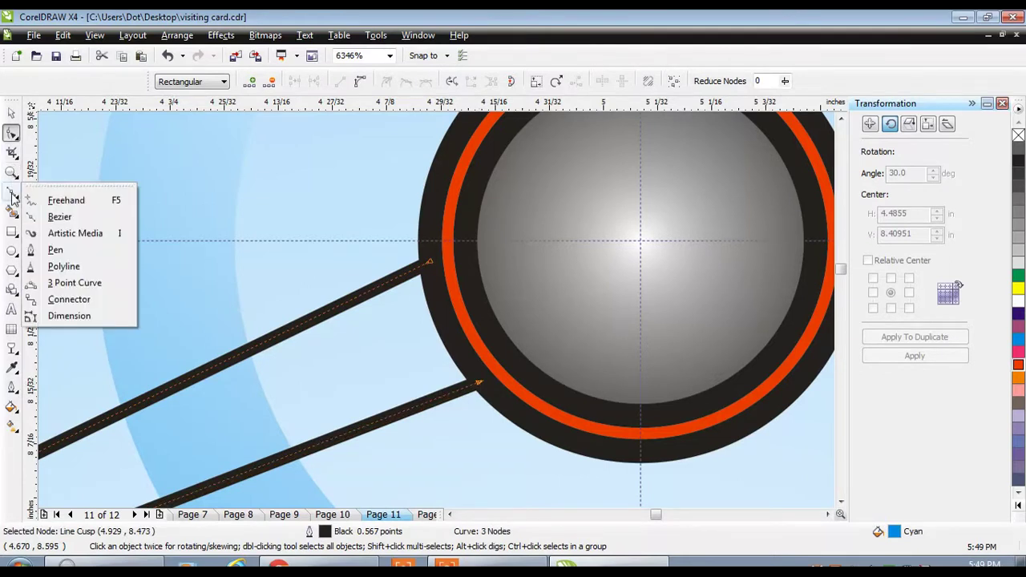
pyautogui.click(71, 206)
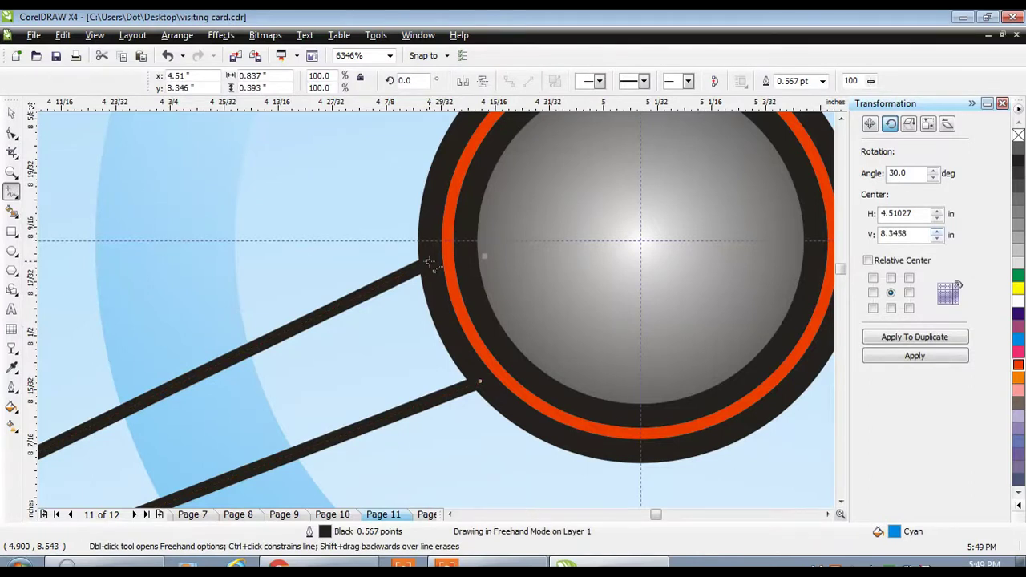
pyautogui.click(428, 262)
pyautogui.click(479, 383)
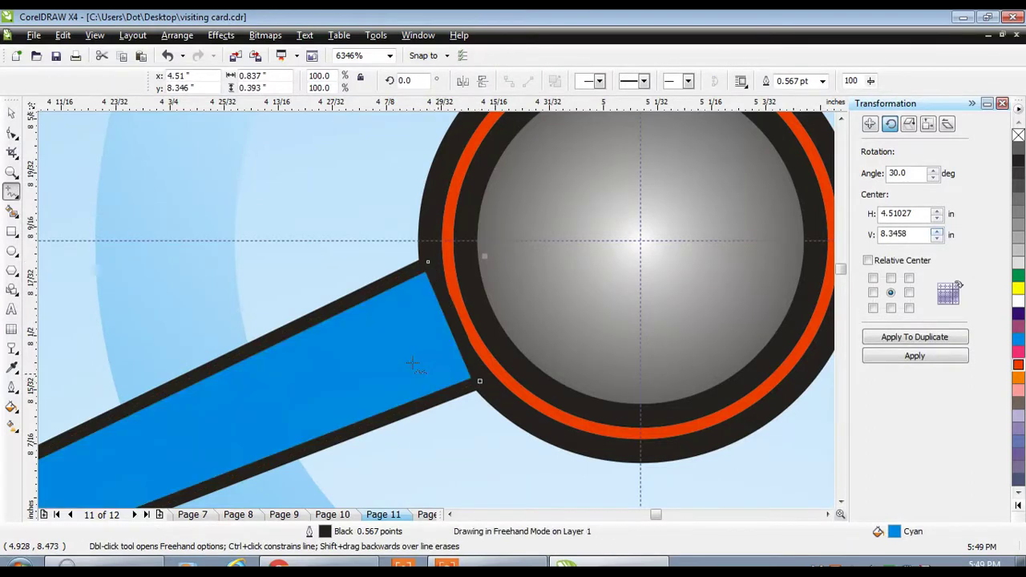
pyautogui.click(12, 113)
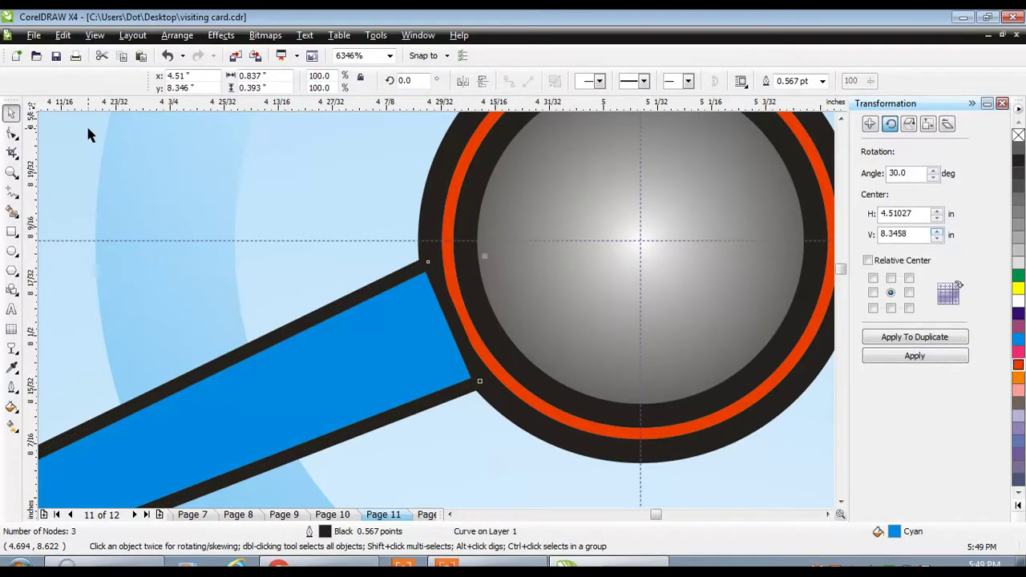
# Move the hand's tip node slightly closer to the 8 and fine-tune the lower base node at the centre circle
pyautogui.press('F4')
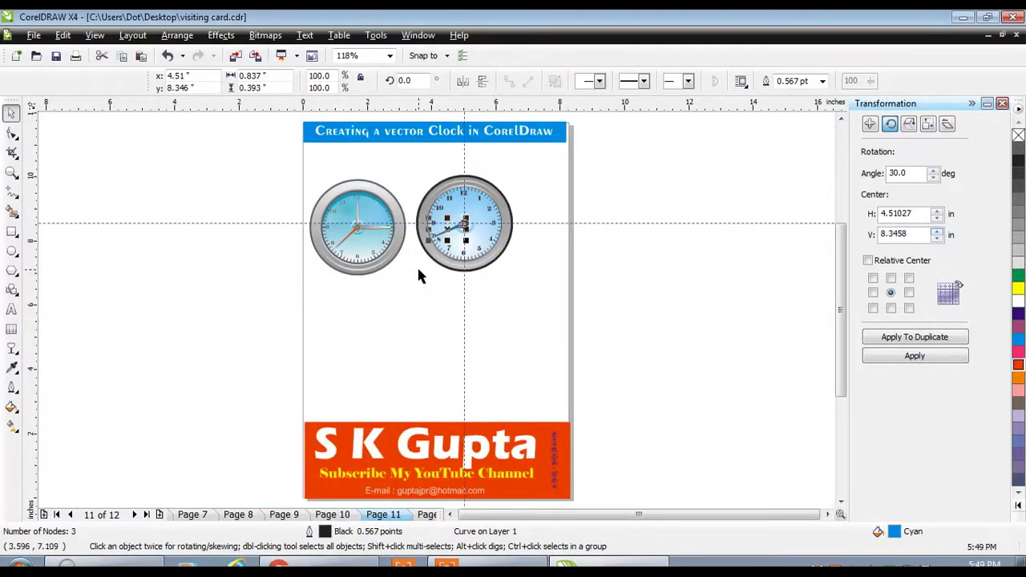
pyautogui.scroll(3, 417, 271)
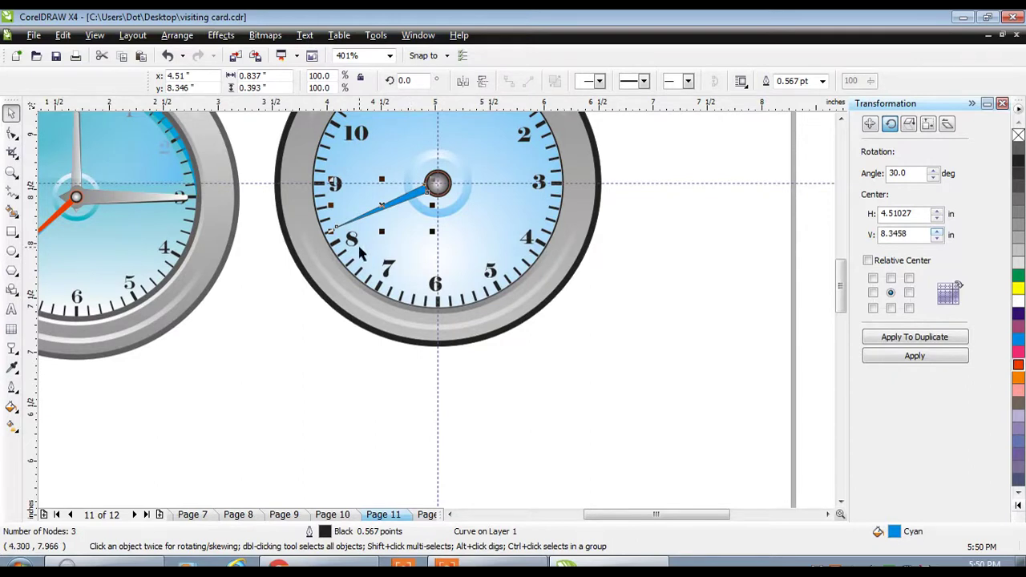
pyautogui.moveTo(268, 160); pyautogui.dragTo(538, 286)
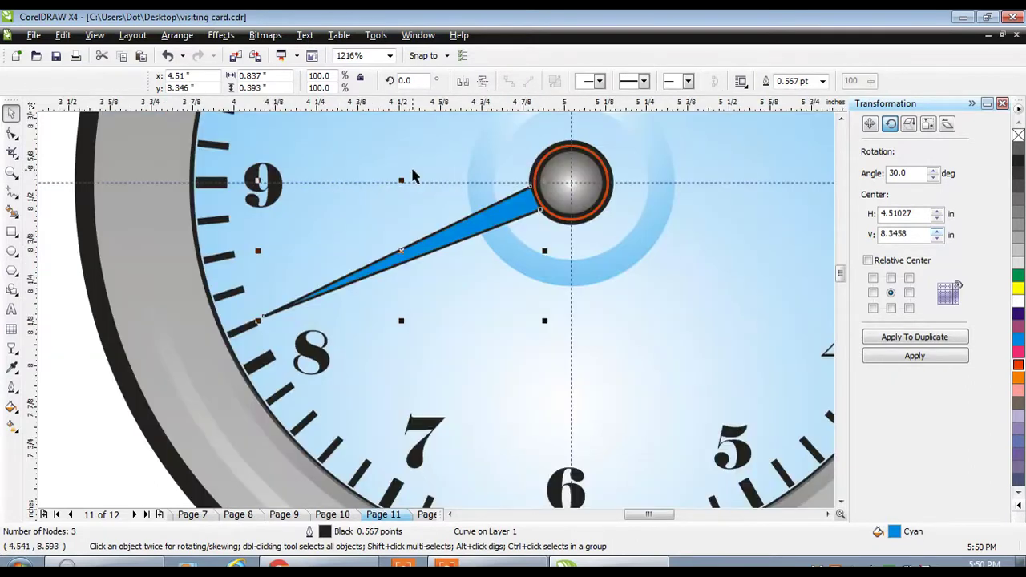
pyautogui.click(13, 133)
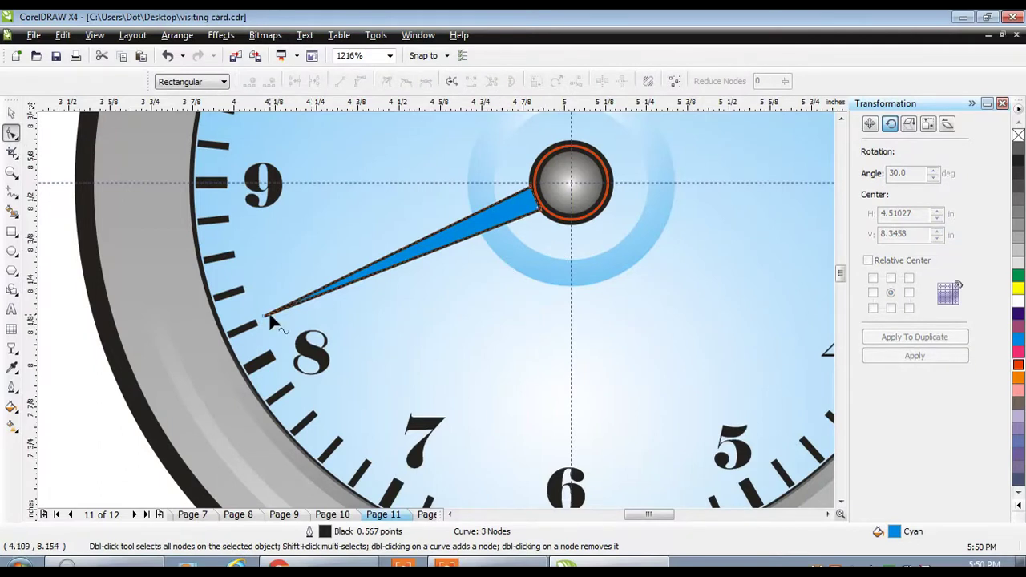
pyautogui.moveTo(263, 313); pyautogui.dragTo(266, 323)
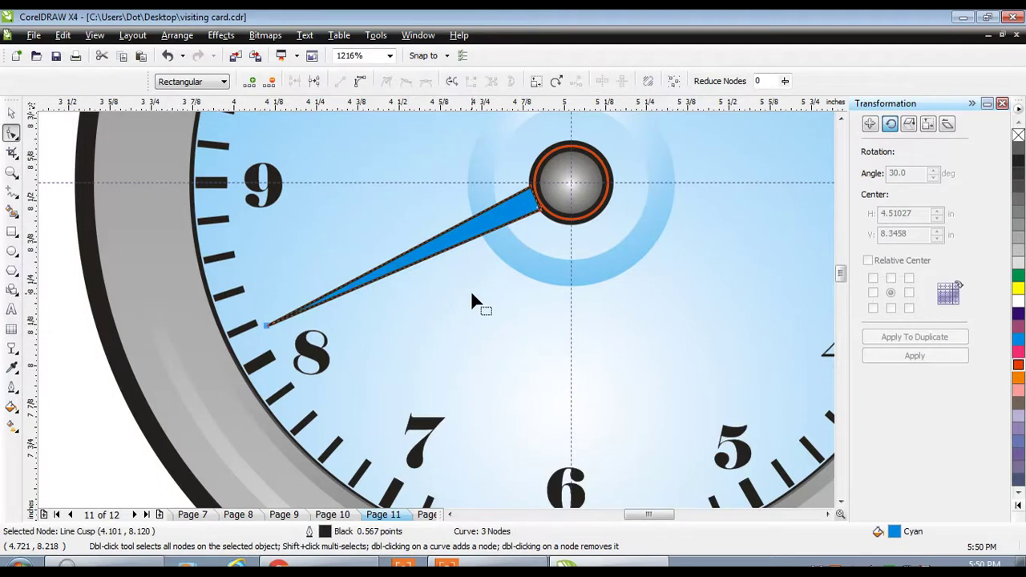
pyautogui.scroll(5, 548, 225)
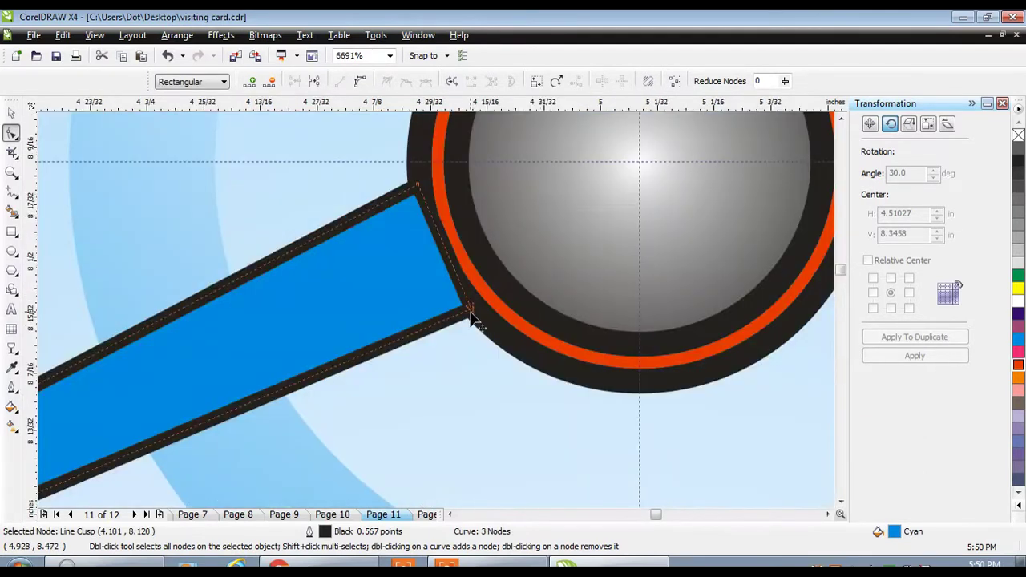
pyautogui.moveTo(472, 319); pyautogui.dragTo(466, 318)
# Weld the tapered hand to the red centre circle so they form one red shape
pyautogui.press('space')
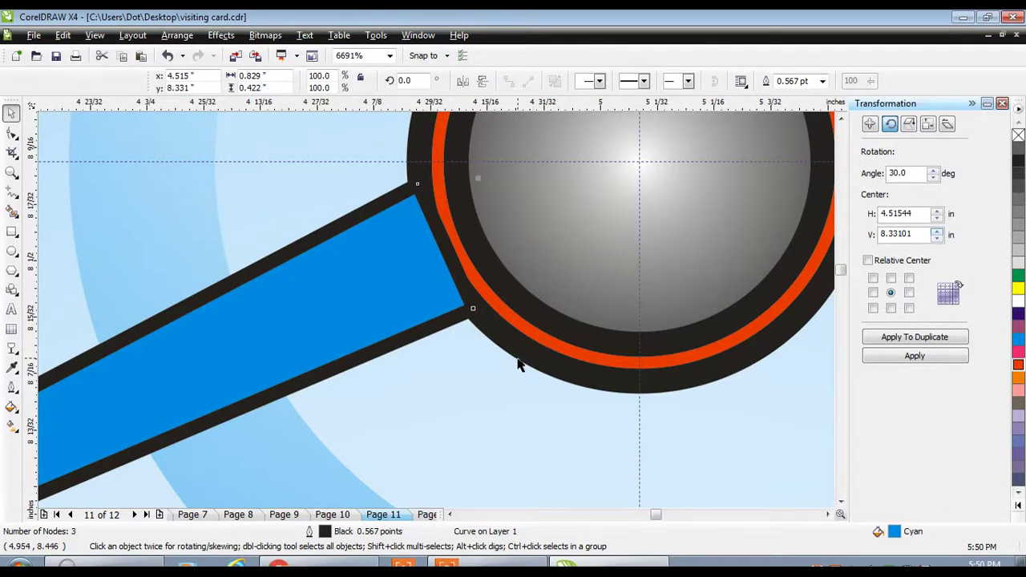
pyautogui.keyDown('shift'); pyautogui.click(517, 360); pyautogui.keyUp('shift')
pyautogui.scroll(-6, 518, 359)
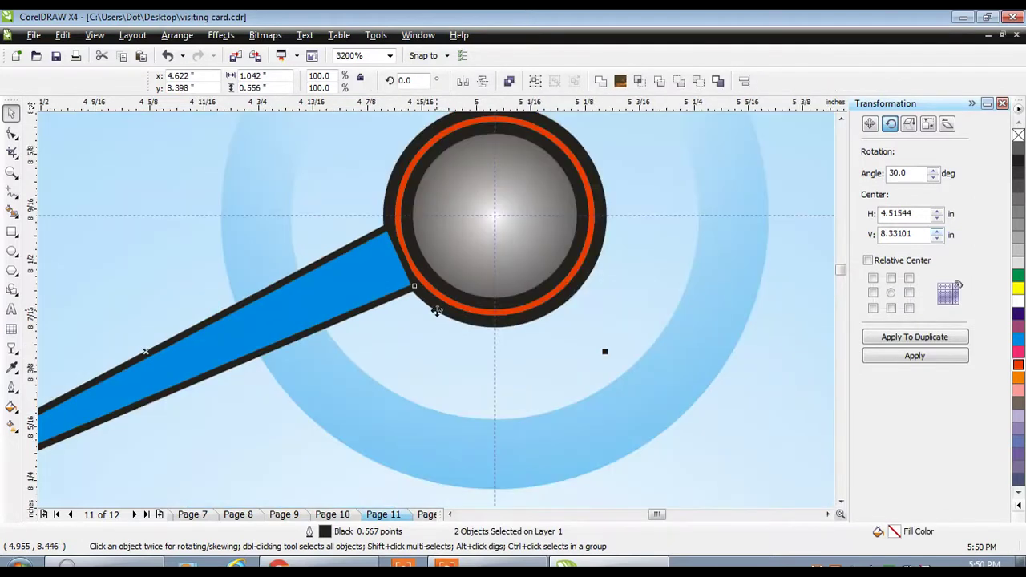
pyautogui.scroll(3, 437, 312)
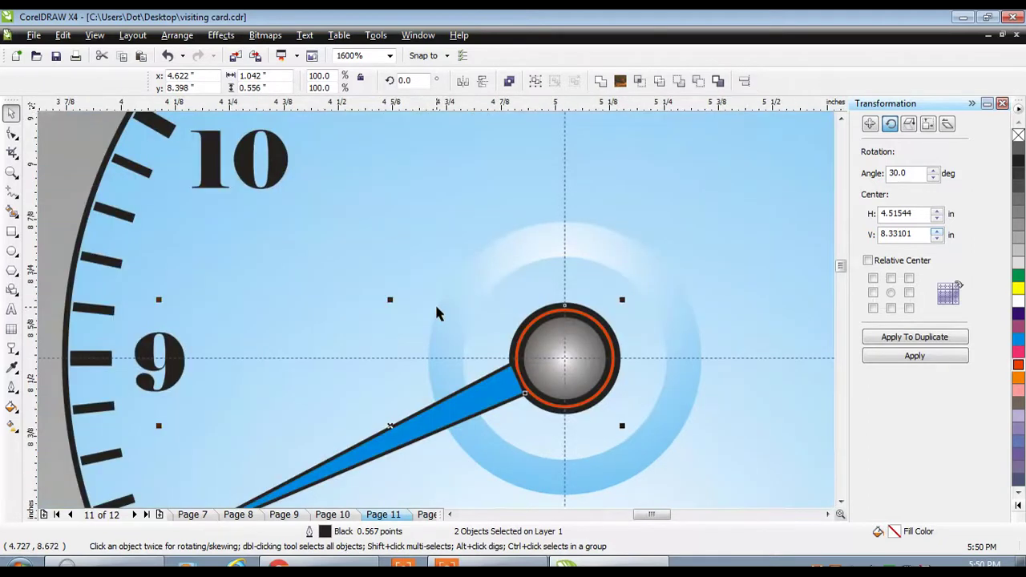
pyautogui.click(176, 35)
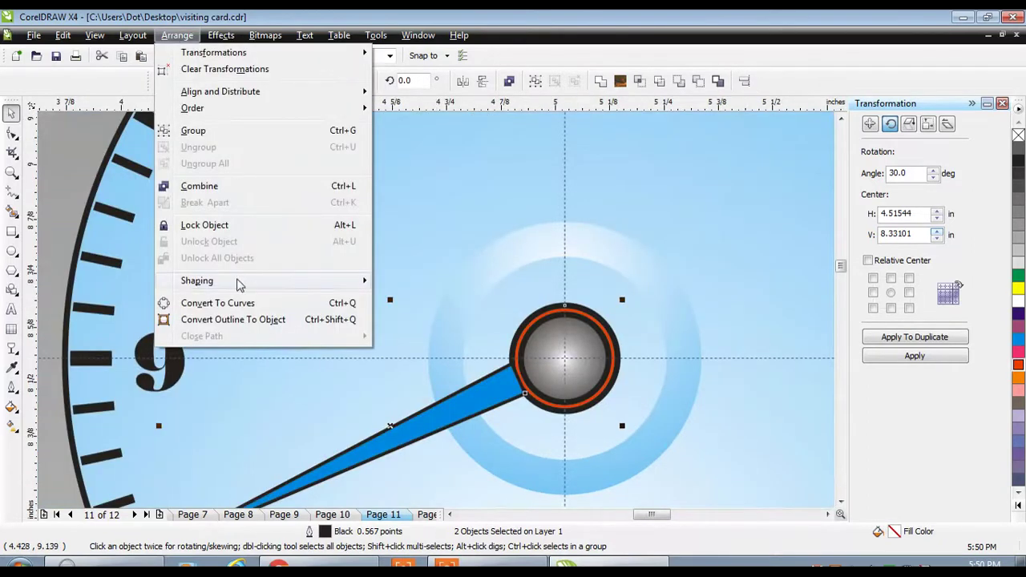
pyautogui.moveTo(238, 282)
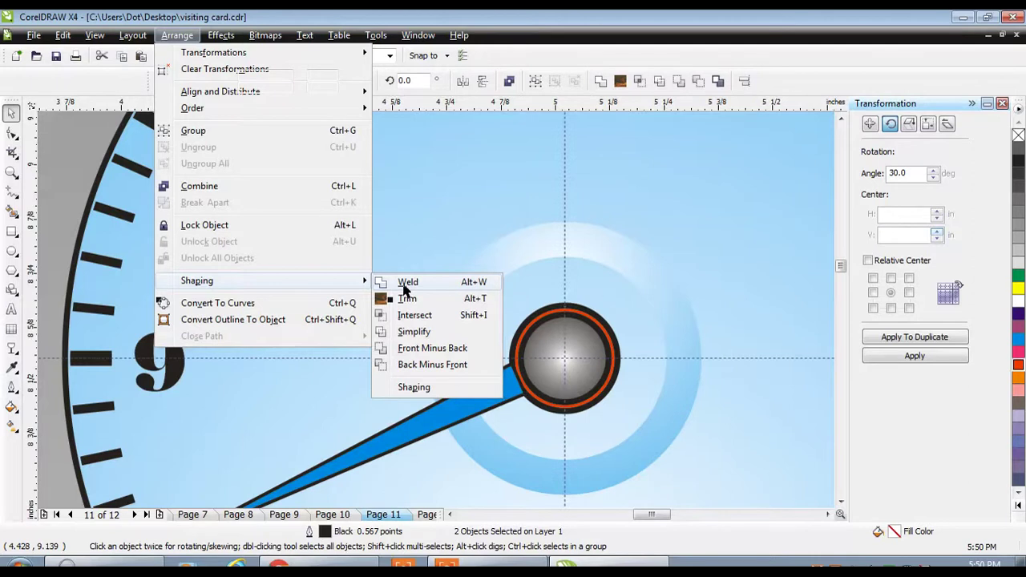
pyautogui.click(407, 282)
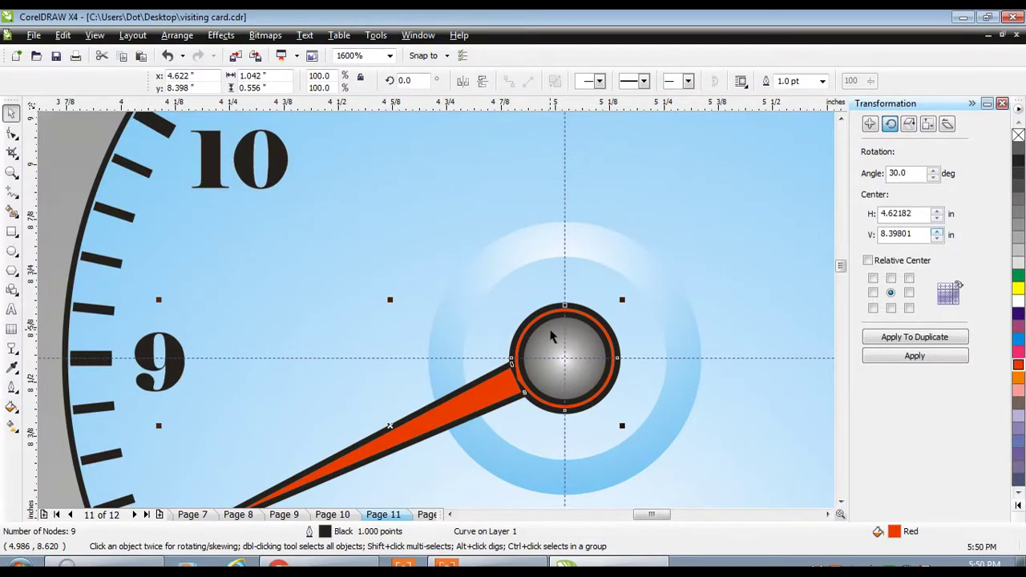
pyautogui.click(394, 429)
pyautogui.moveTo(393, 429); pyautogui.dragTo(405, 301)
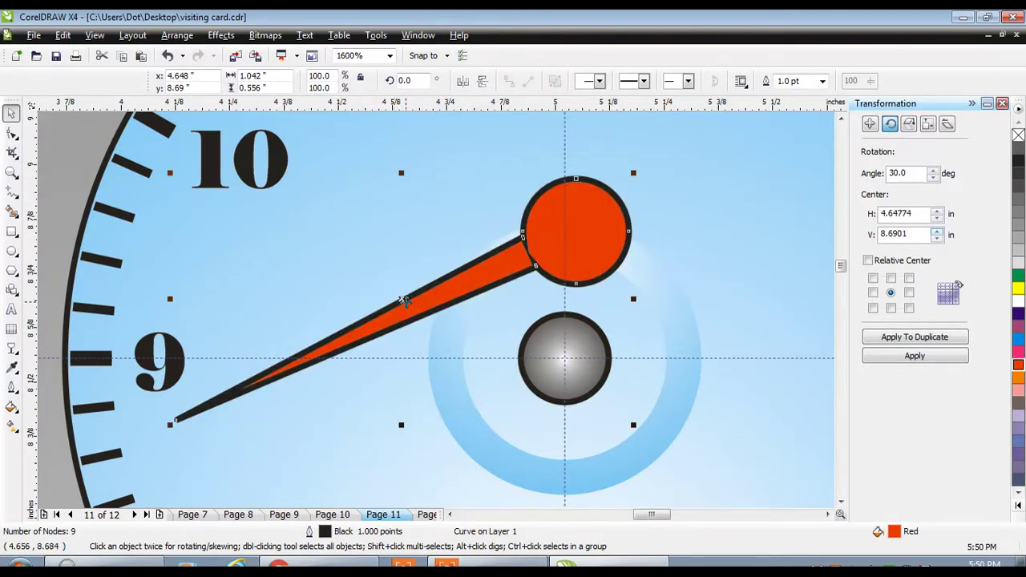
pyautogui.hotkey('ctrl', 'z')
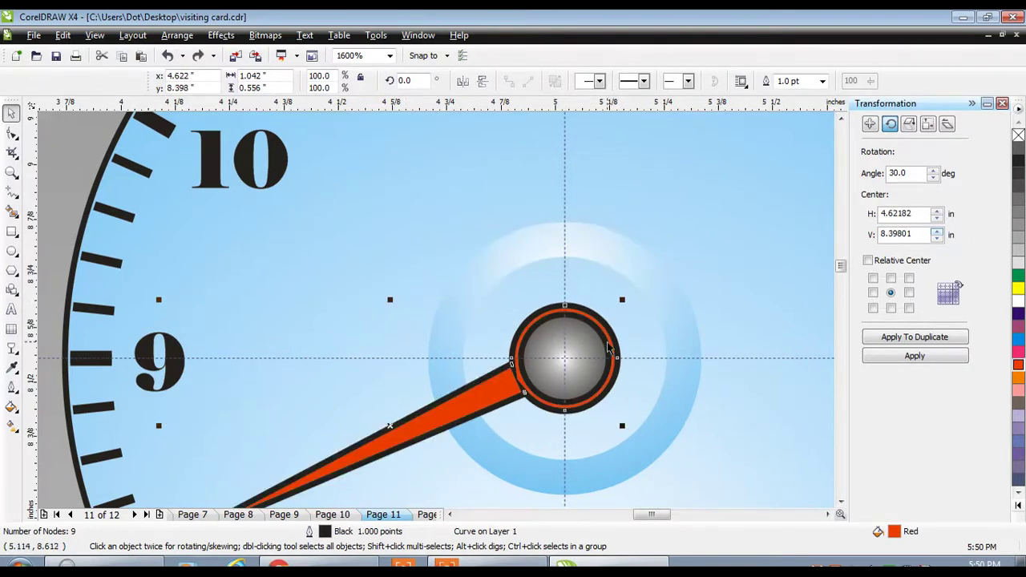
# Remove the outline from the welded red hand and circle shape
pyautogui.rightClick(1018, 136)
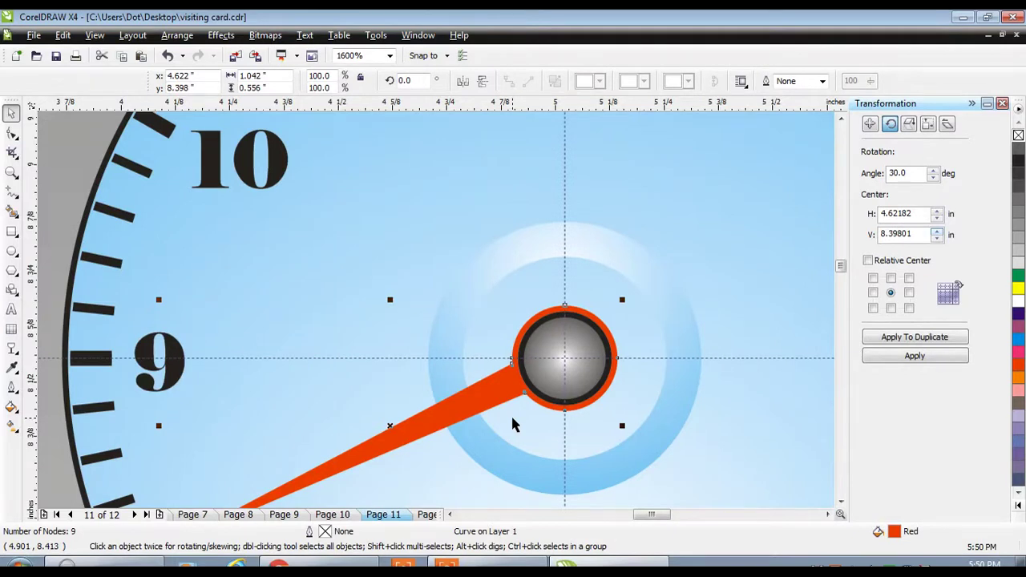
pyautogui.press('F4')
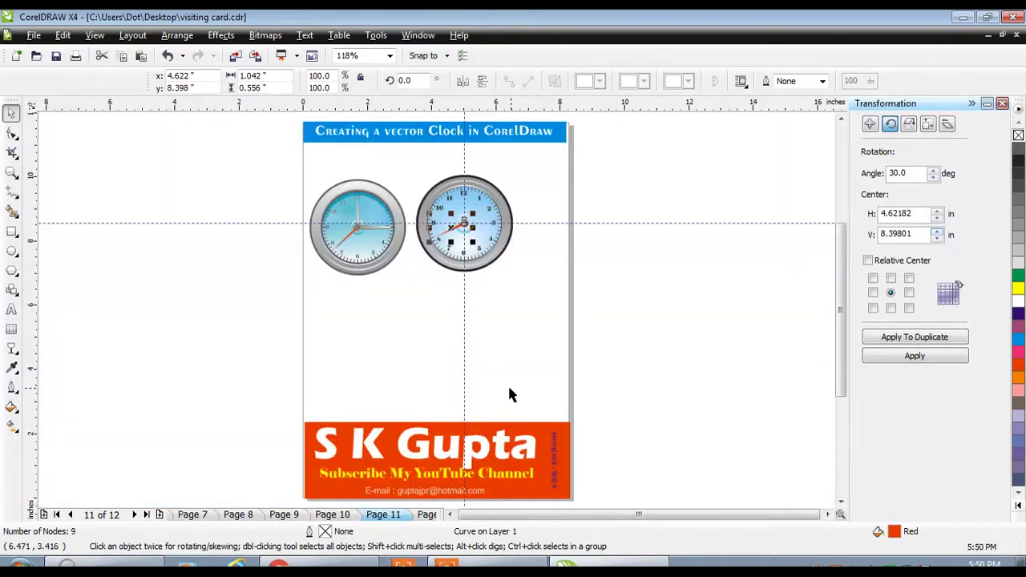
pyautogui.press('z')
pyautogui.moveTo(318, 179); pyautogui.dragTo(545, 275)
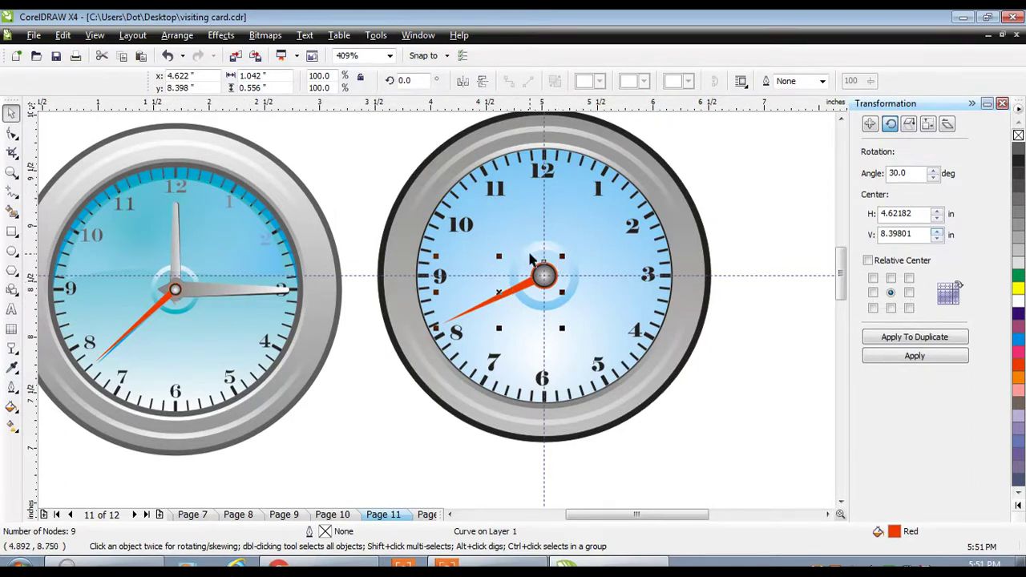
# Draw a circle about 0.23 in in diameter beside the grey hub and remove its fill
pyautogui.press('F2')
pyautogui.moveTo(484, 160); pyautogui.dragTo(606, 304)
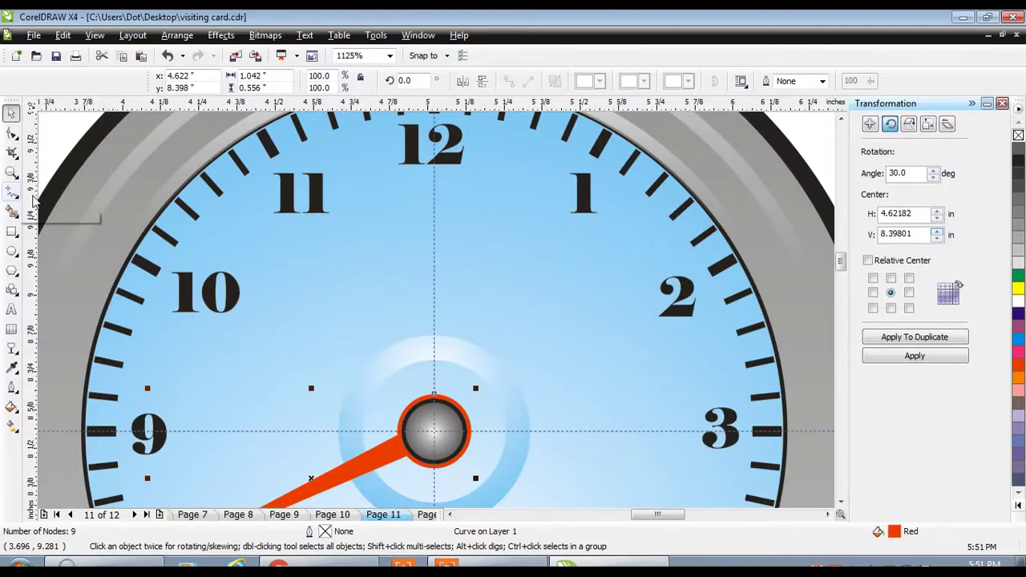
pyautogui.press('Escape')
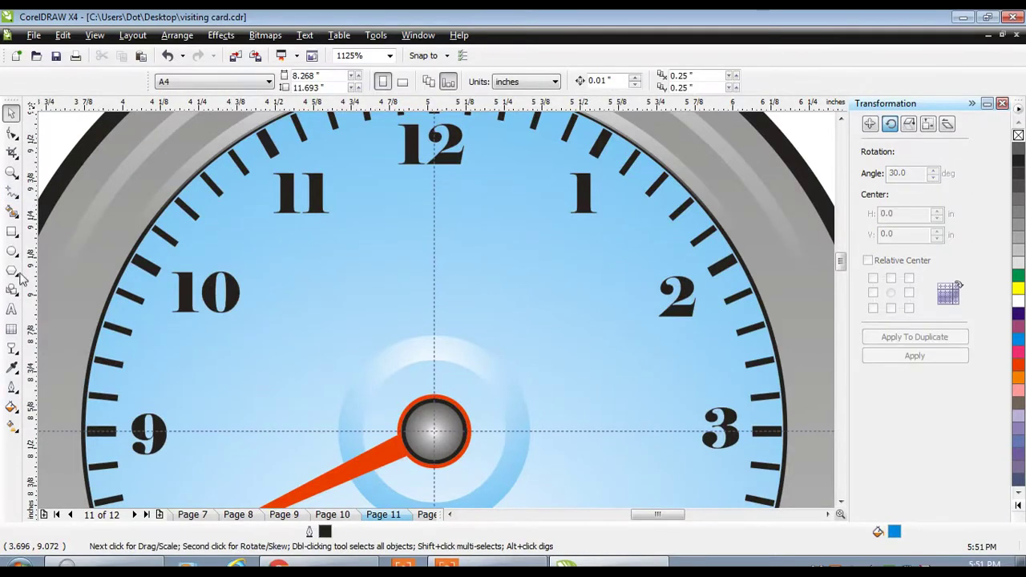
pyautogui.click(12, 253)
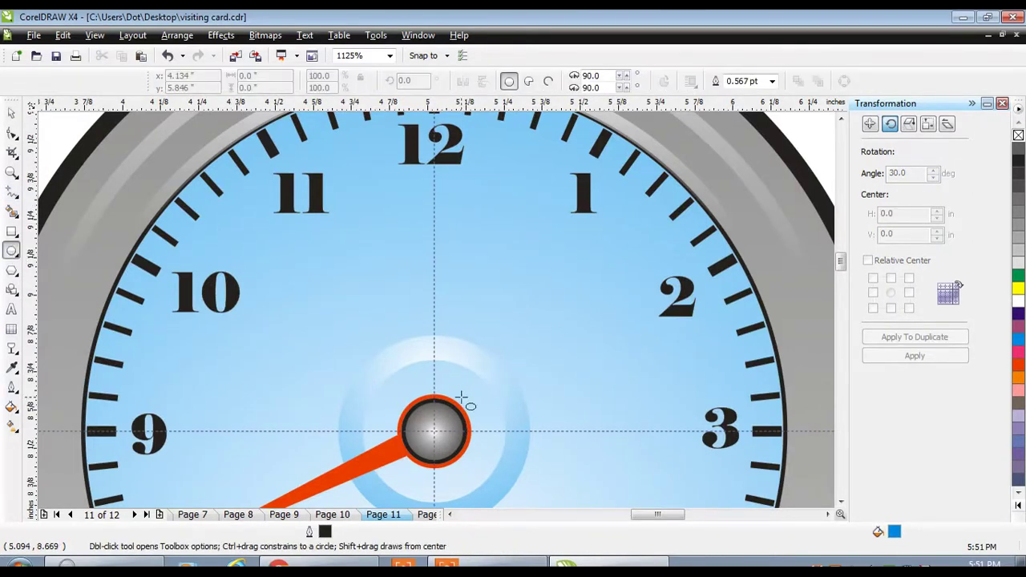
pyautogui.moveTo(444, 370); pyautogui.dragTo(514, 426)
pyautogui.press('space')
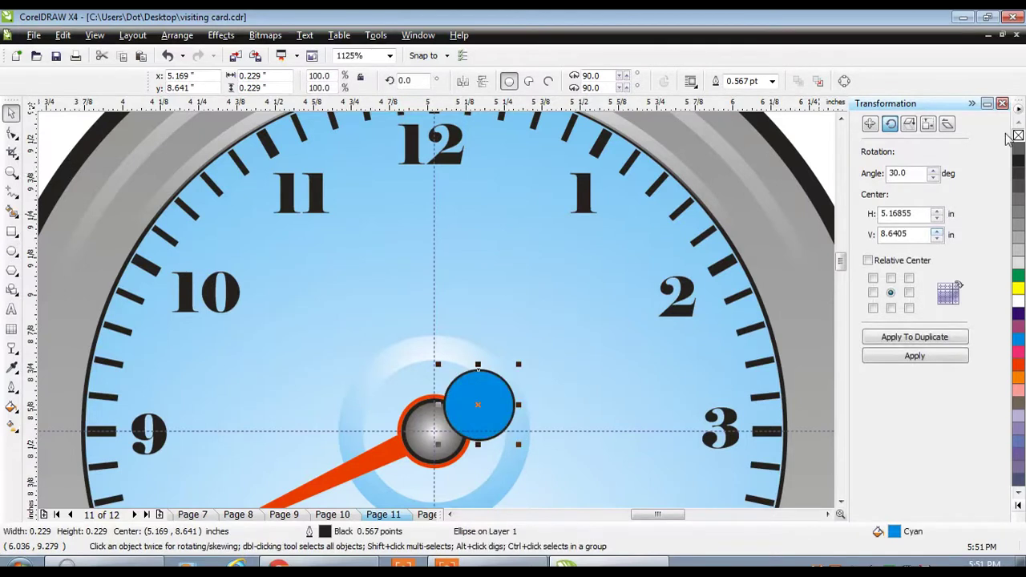
pyautogui.click(1018, 135)
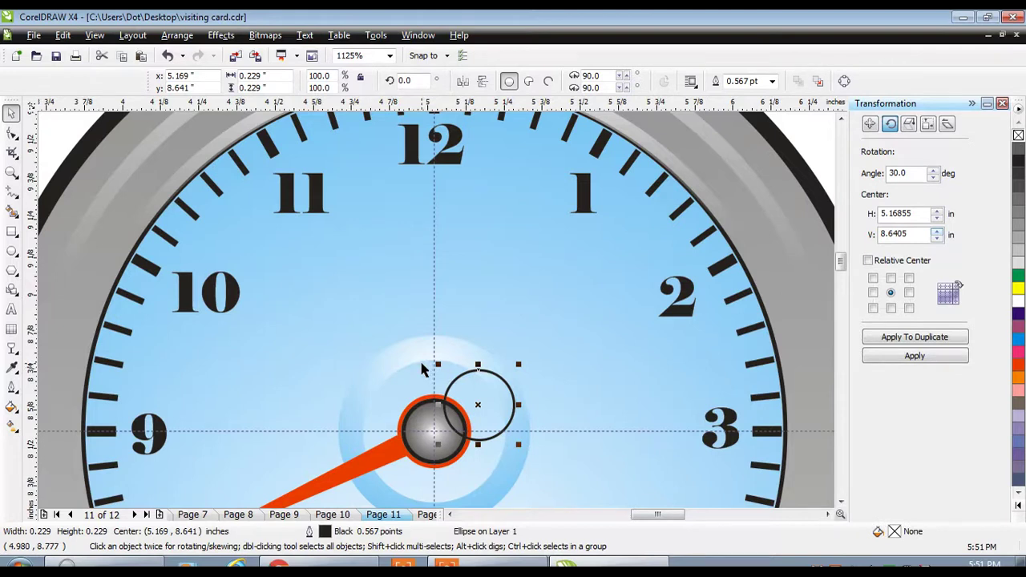
# Enlarge the unfilled circle to about 0.26 in in diameter and centre it on the clock's hub
pyautogui.keyDown('shift'); pyautogui.click(422, 365); pyautogui.keyUp('shift')
pyautogui.press('c')
pyautogui.press('e')
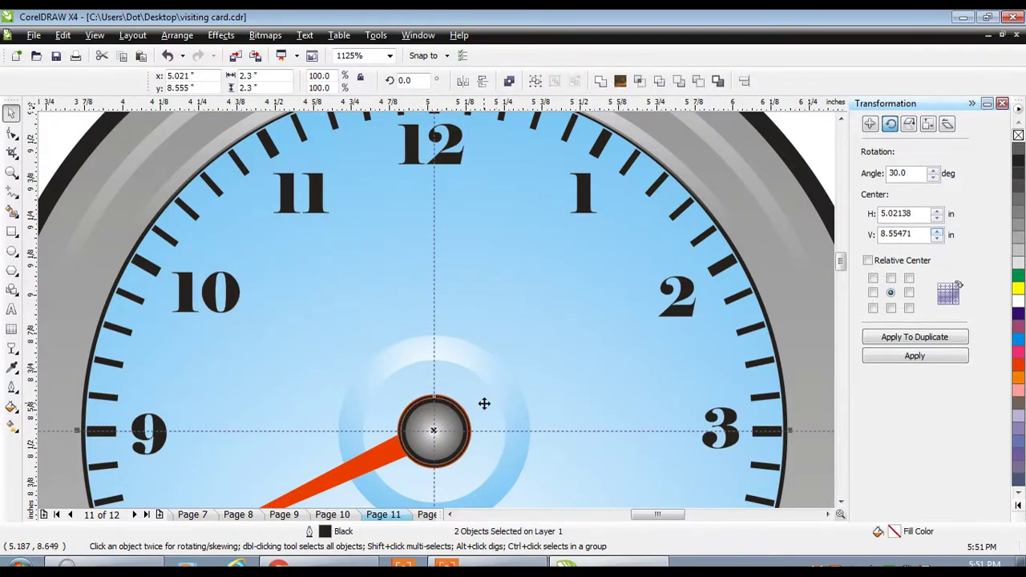
pyautogui.moveTo(484, 403); pyautogui.dragTo(487, 360)
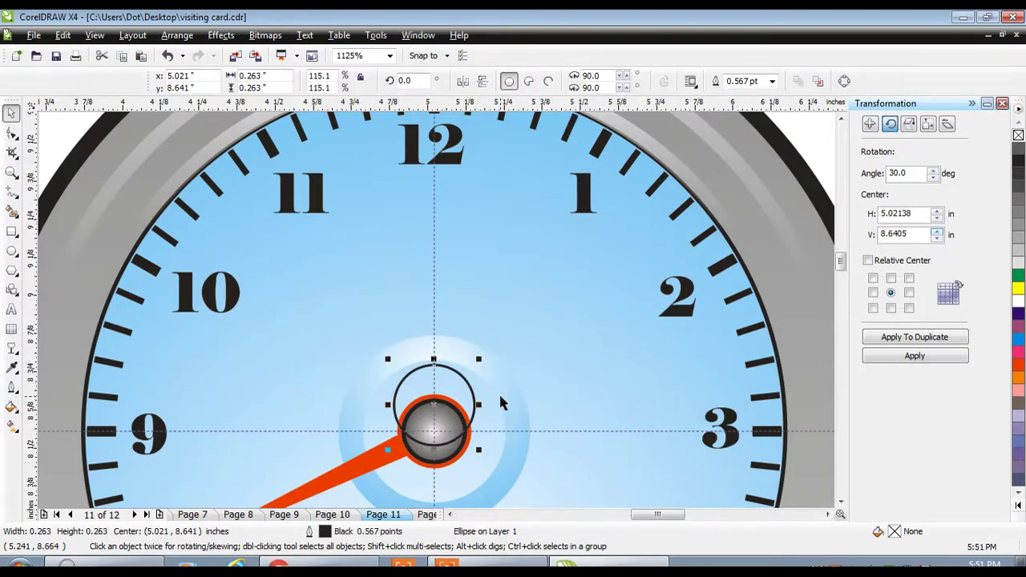
pyautogui.keyDown('shift'); pyautogui.click(498, 391); pyautogui.keyUp('shift')
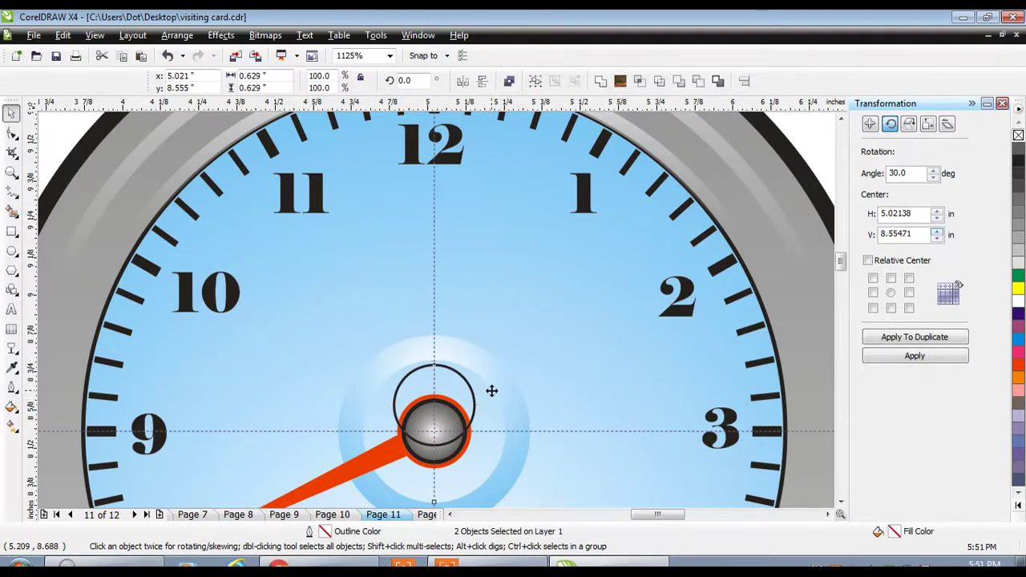
pyautogui.press('e')
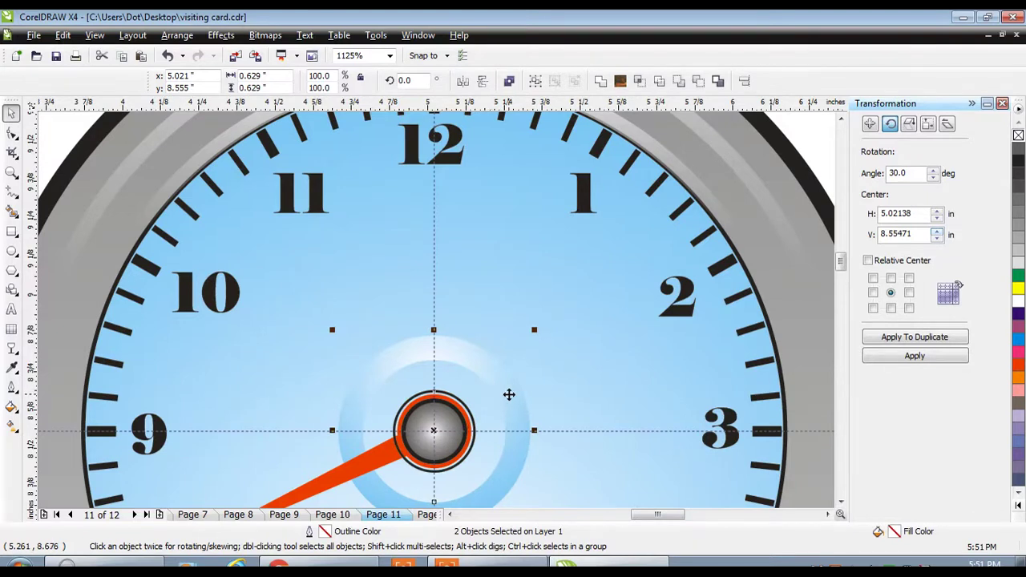
pyautogui.press('Escape')
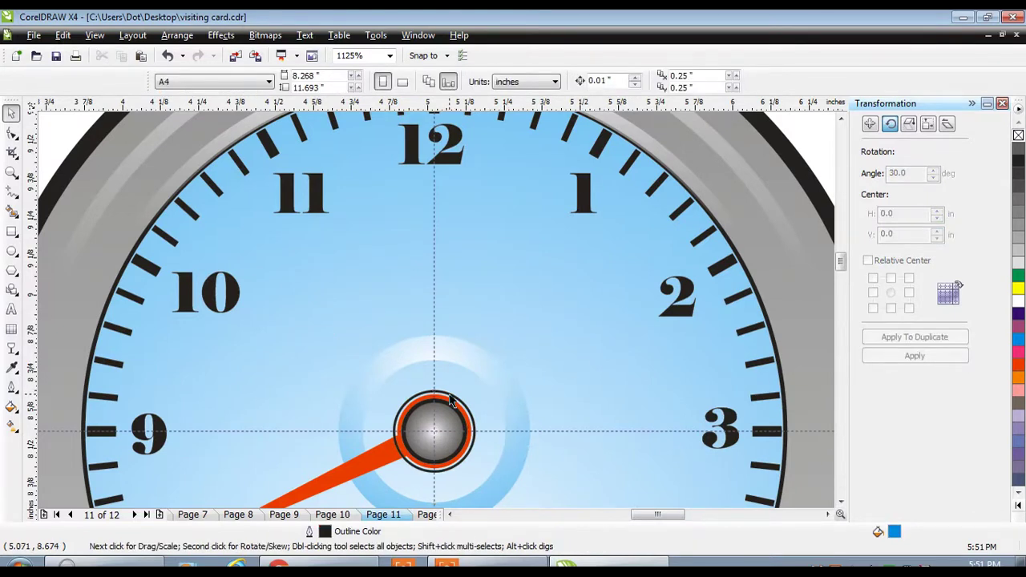
# Draw a narrow closed triangular hand with the Bezier tool, from the top of the hub circle to just below the 12
pyautogui.click(12, 193)
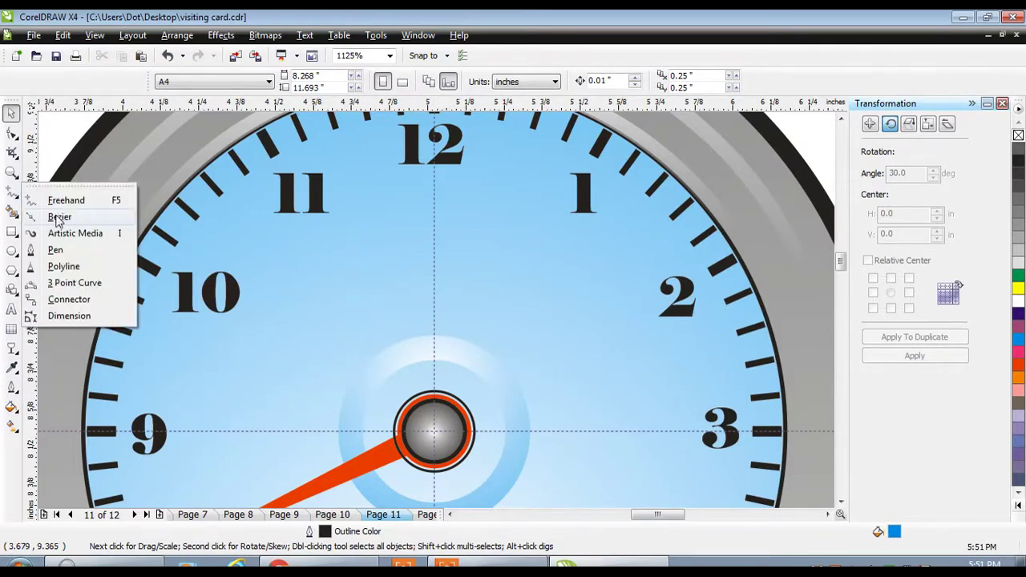
pyautogui.click(57, 217)
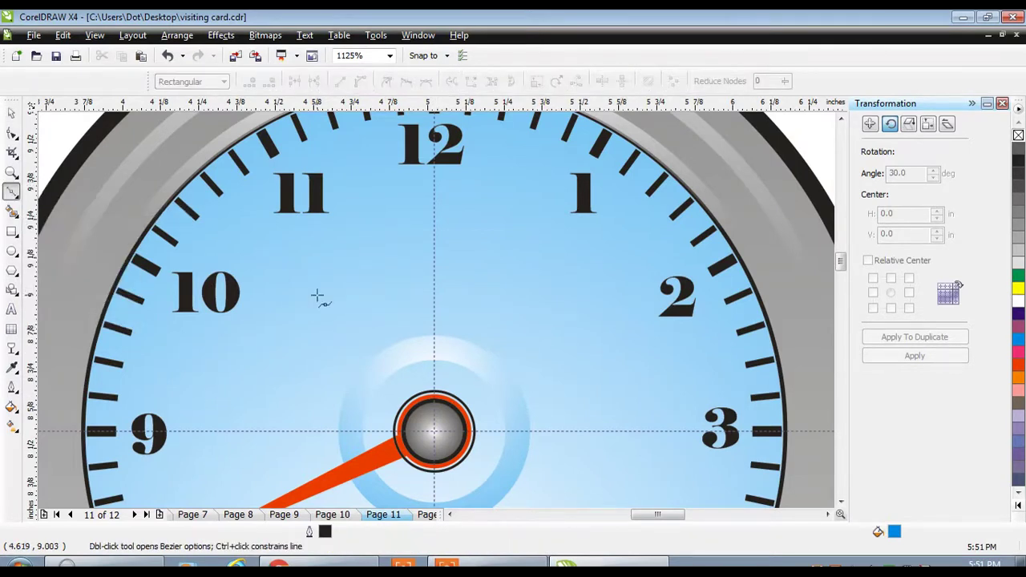
pyautogui.click(416, 393)
pyautogui.click(433, 201)
pyautogui.click(417, 393)
pyautogui.click(450, 394)
pyautogui.click(417, 393)
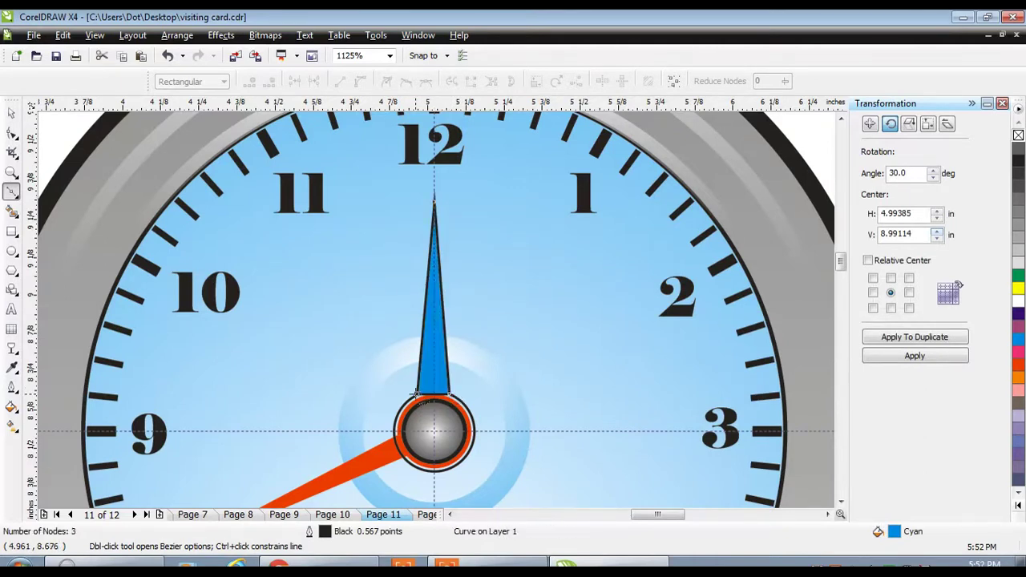
pyautogui.press('space')
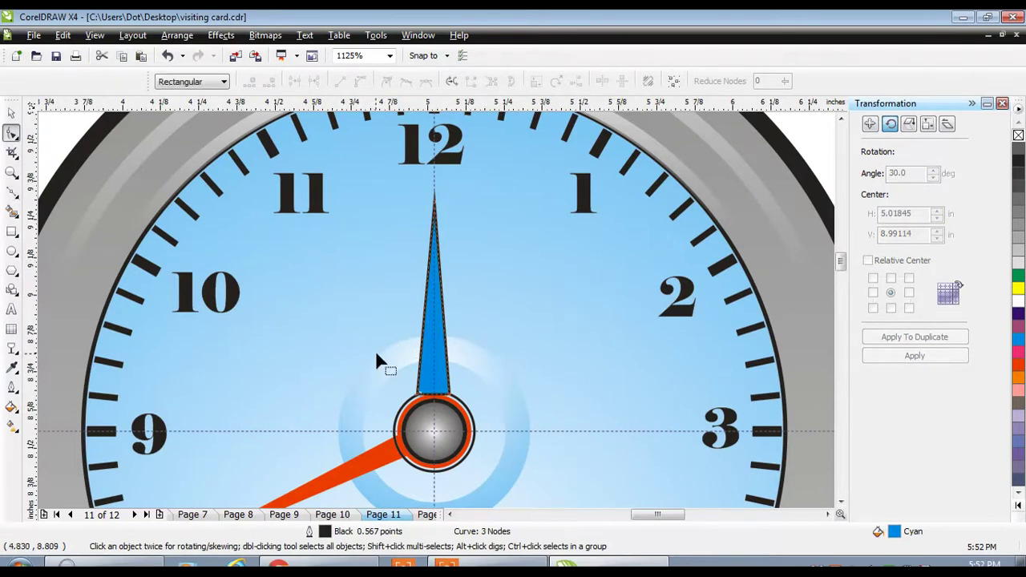
# Turn the blue hand's base edge into an upward curve and align its two base nodes with the outer hub circle
pyautogui.moveTo(384, 353); pyautogui.dragTo(481, 416)
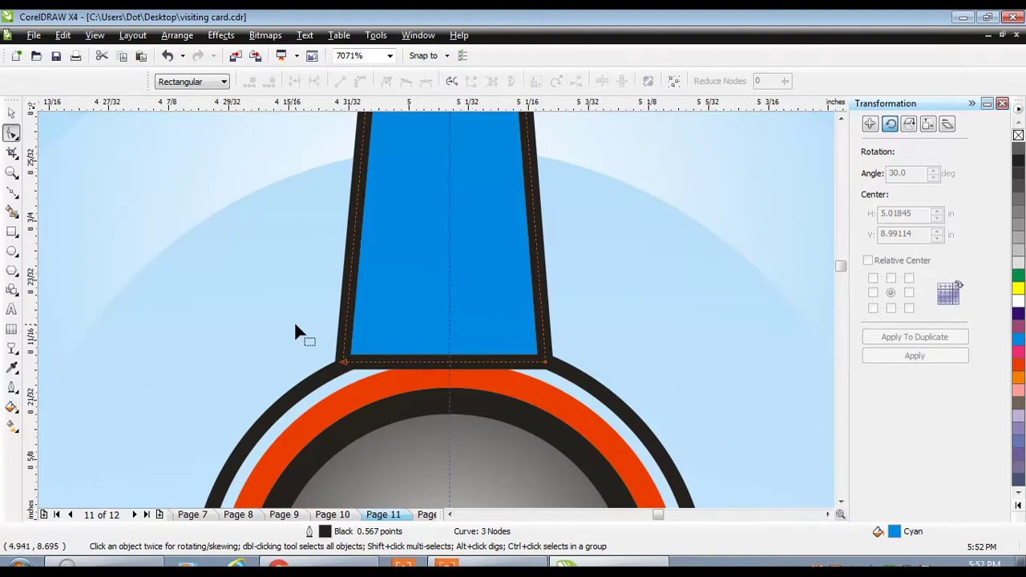
pyautogui.moveTo(295, 331); pyautogui.dragTo(561, 377)
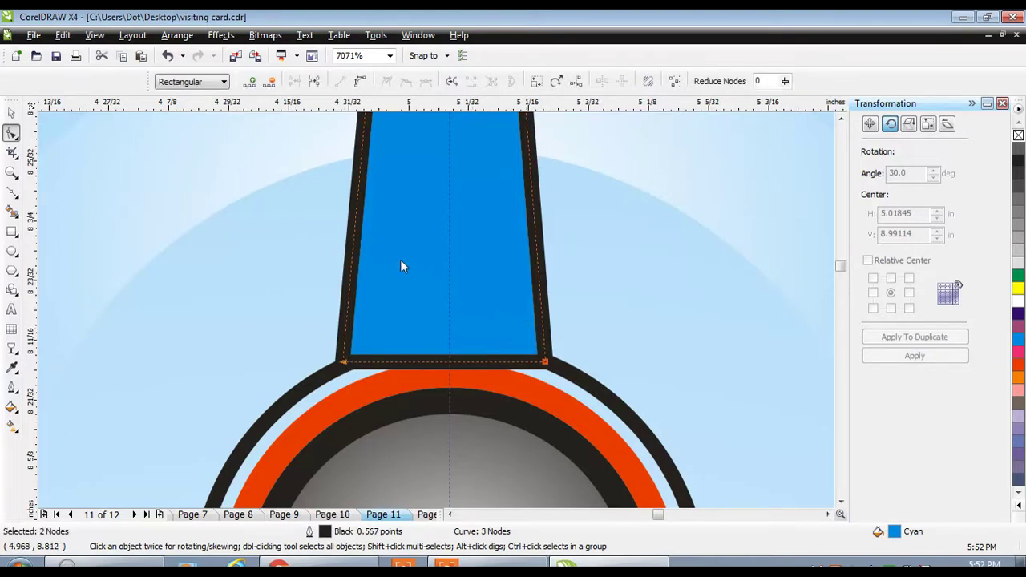
pyautogui.moveTo(446, 367); pyautogui.dragTo(458, 358)
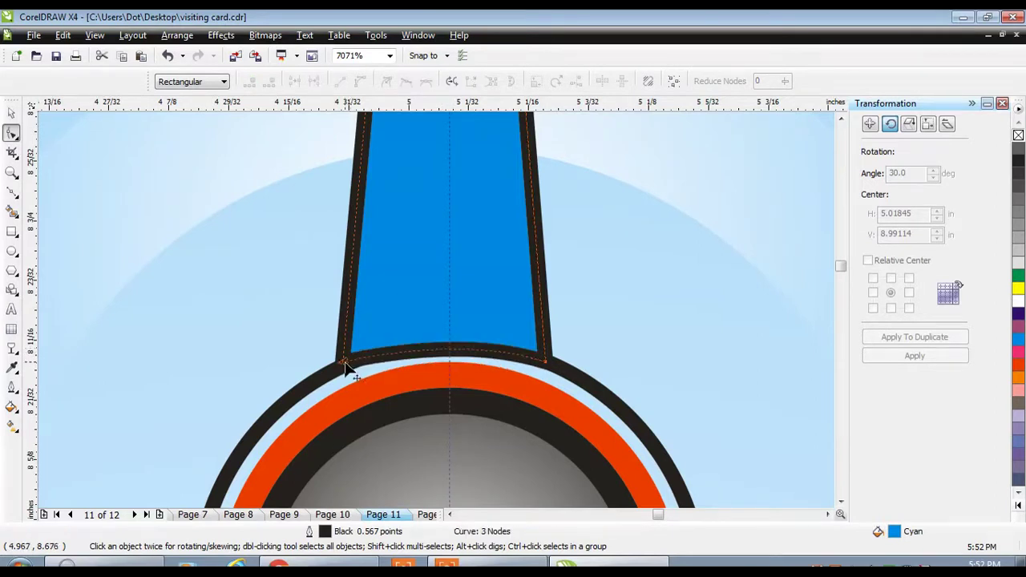
pyautogui.click(344, 365)
pyautogui.click(546, 361)
pyautogui.moveTo(546, 360); pyautogui.dragTo(555, 368)
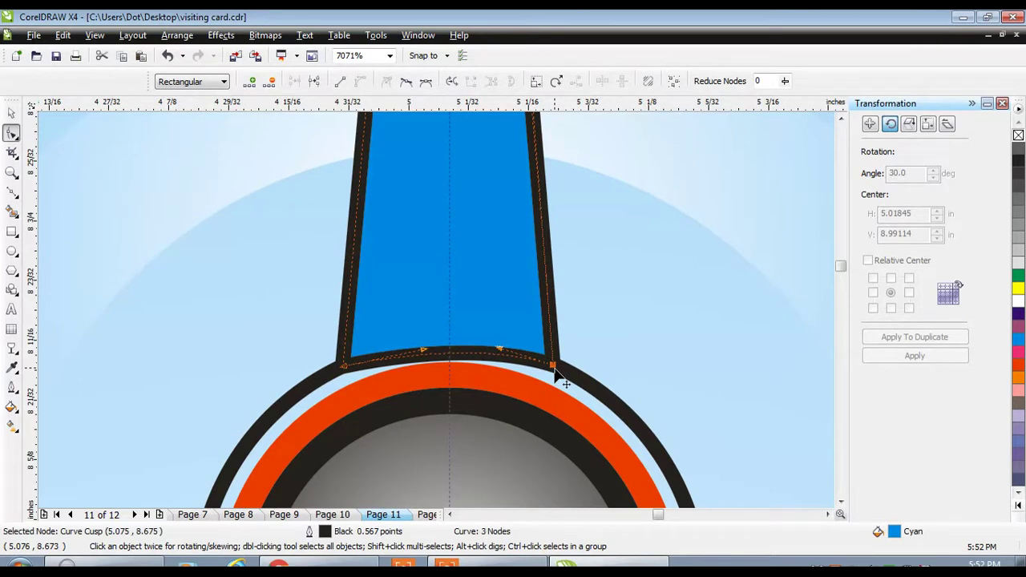
# Move the blue hand's tip node up the vertical guideline towards the 12, making the hand about 0.68 in tall
pyautogui.hotkey('shift', 'F4')
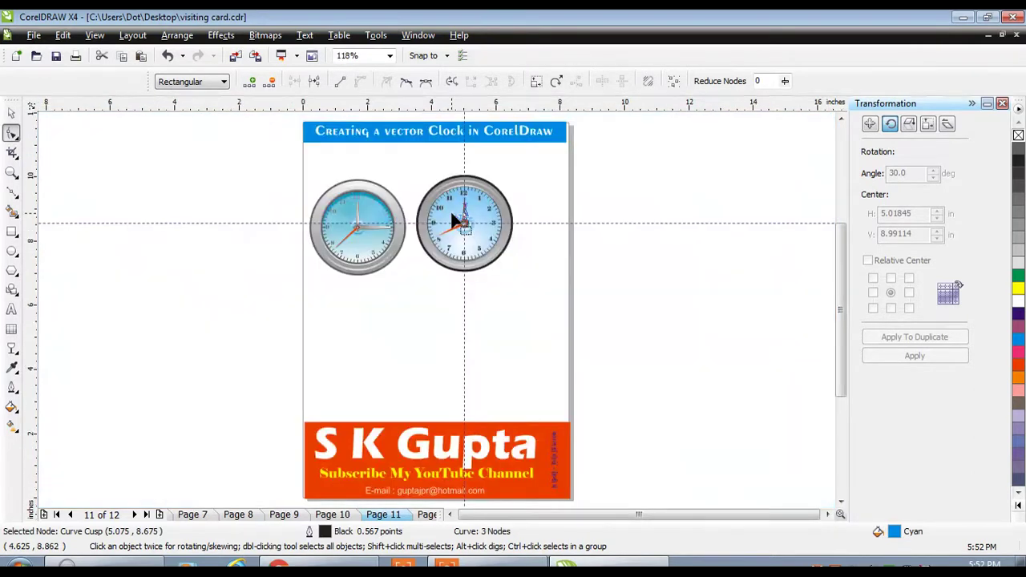
pyautogui.press('F2')
pyautogui.moveTo(420, 177); pyautogui.dragTo(521, 244)
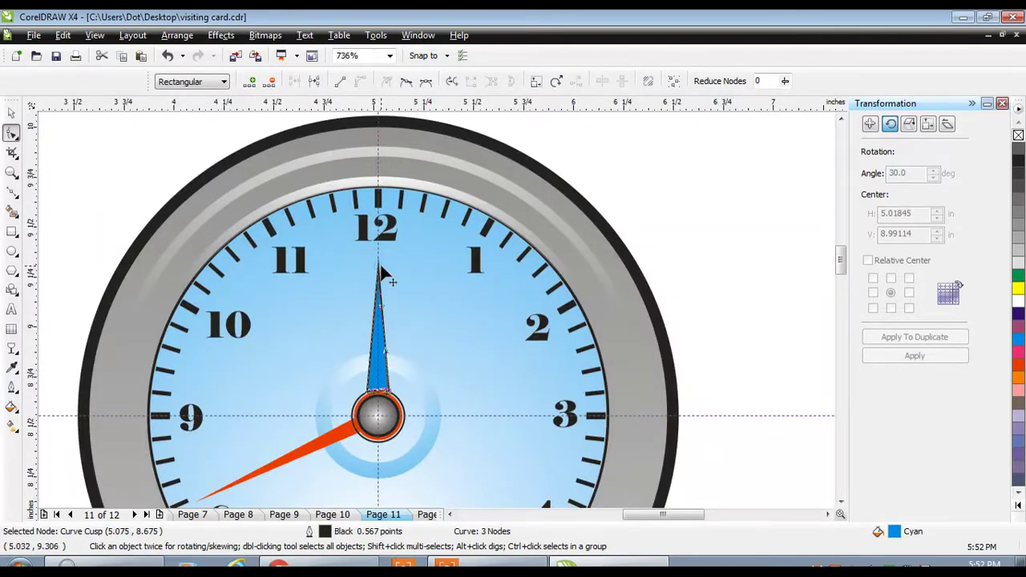
pyautogui.moveTo(378, 269); pyautogui.dragTo(379, 262)
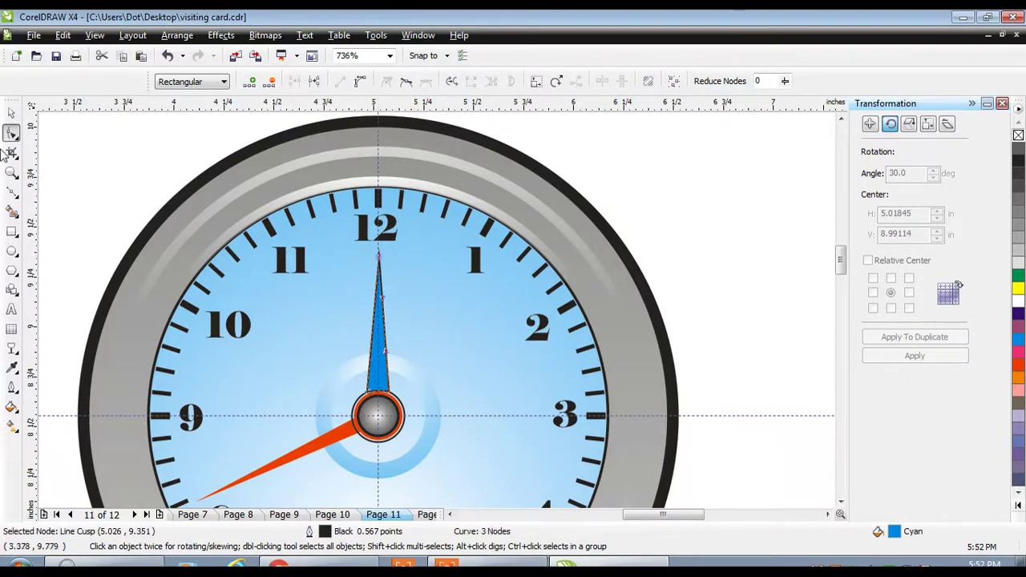
pyautogui.click(11, 115)
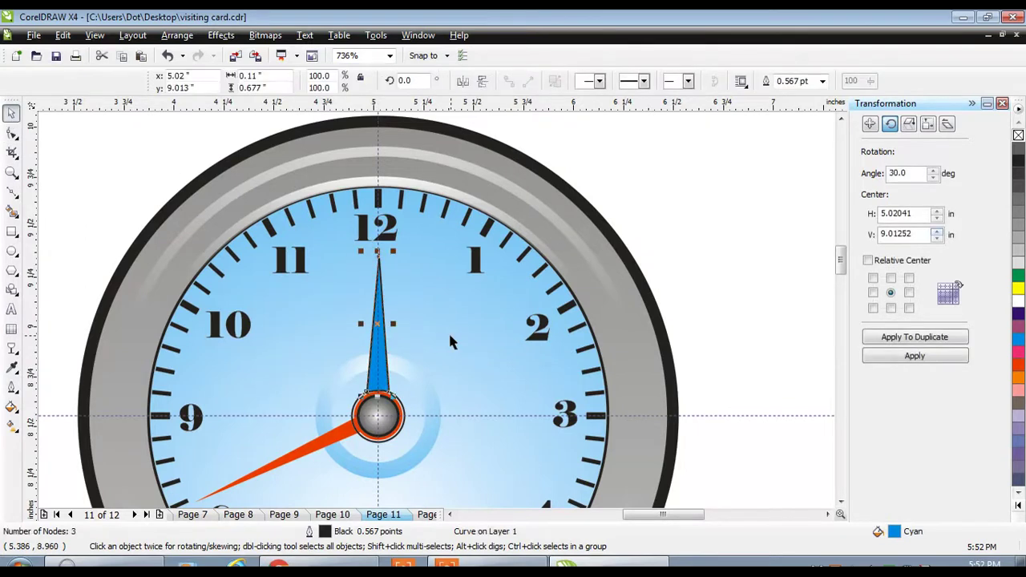
# Draw a closed downward-pointing triangular tail below the hub circle with the Bezier tool, about 0.15 in wide and 0.13 in high
pyautogui.click(841, 502)
pyautogui.click(840, 502)
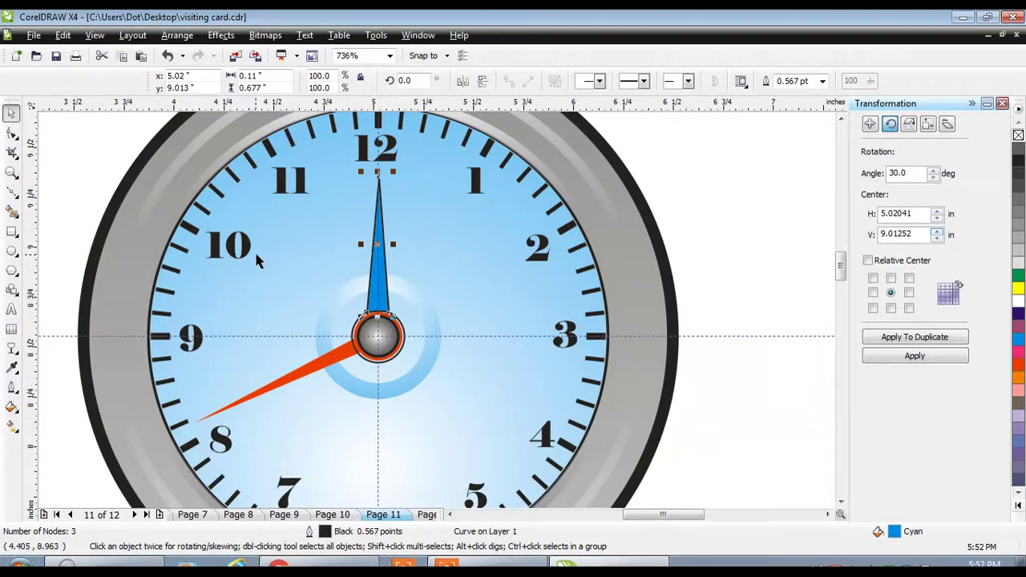
pyautogui.click(12, 194)
pyautogui.moveTo(328, 291); pyautogui.dragTo(440, 388)
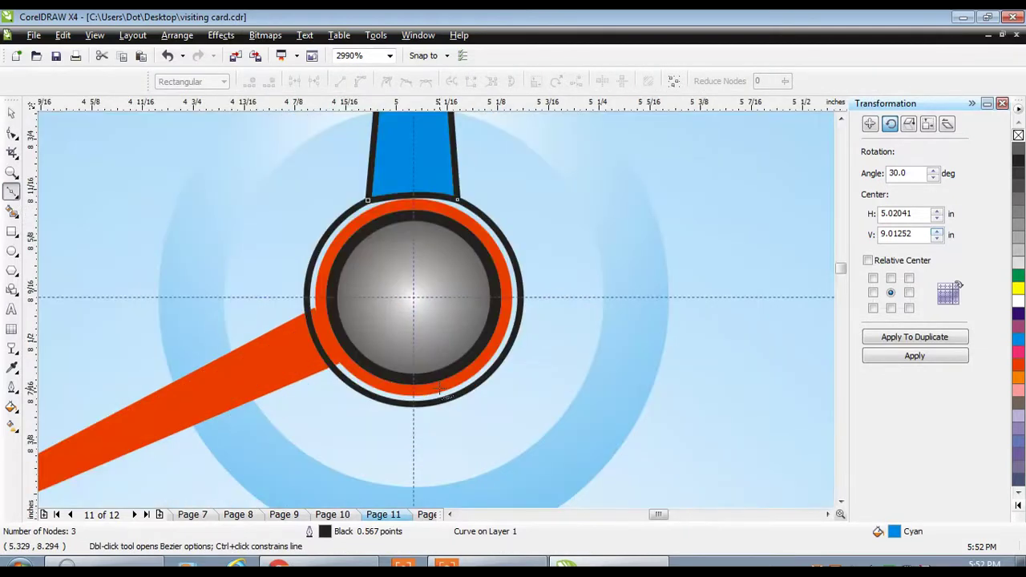
pyautogui.click(354, 388)
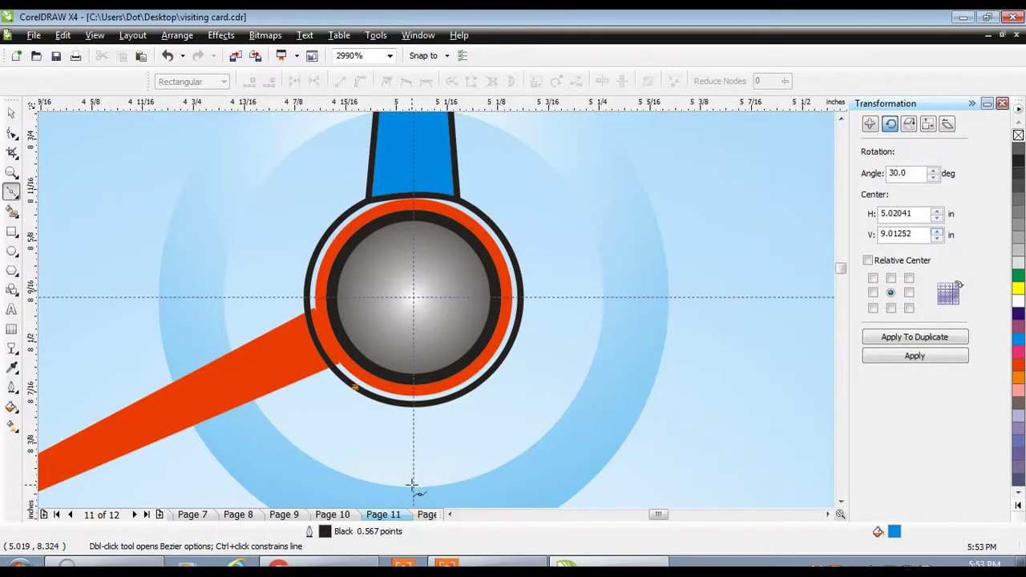
pyautogui.click(414, 485)
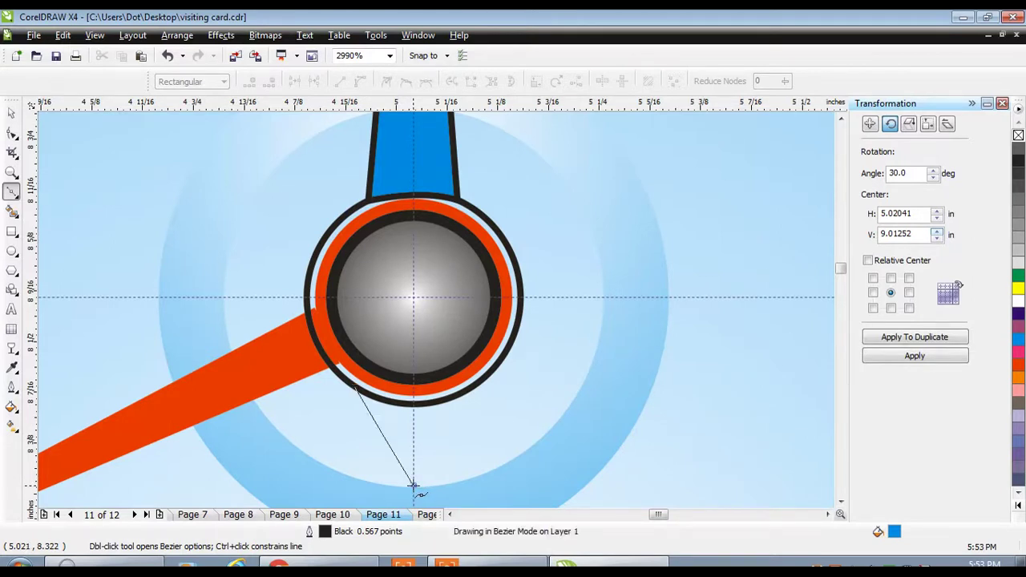
pyautogui.press('space')
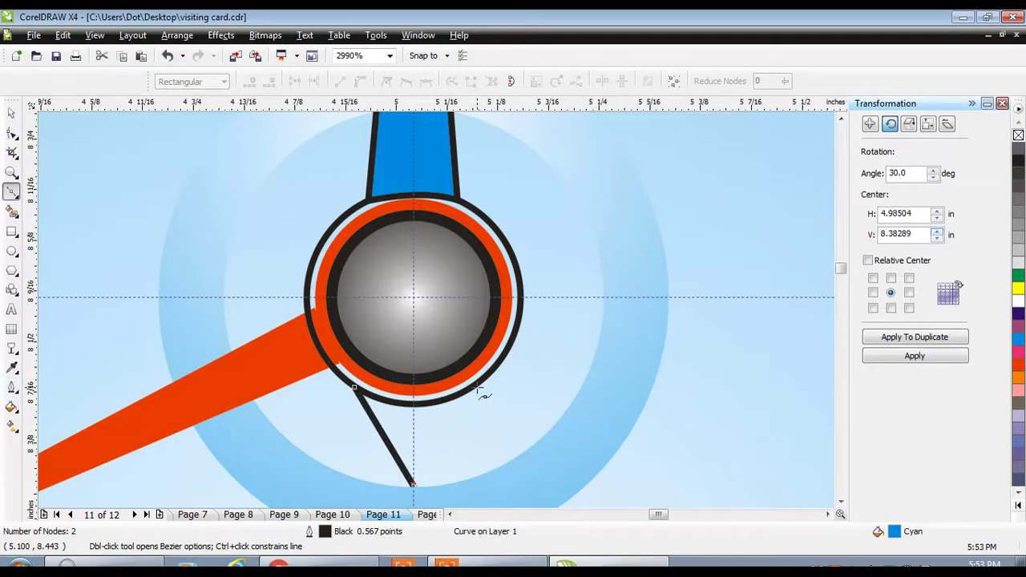
pyautogui.click(477, 384)
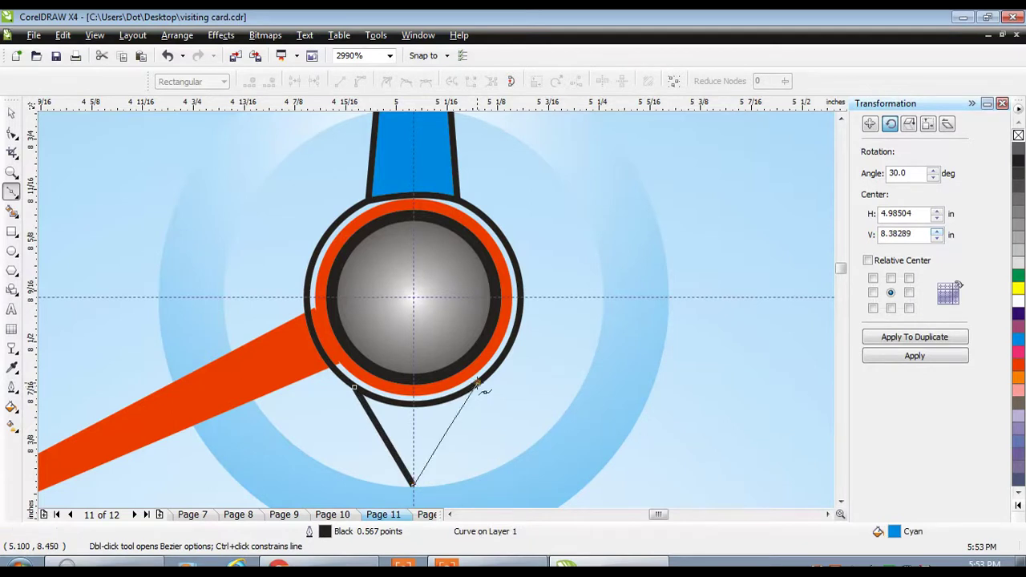
pyautogui.click(355, 389)
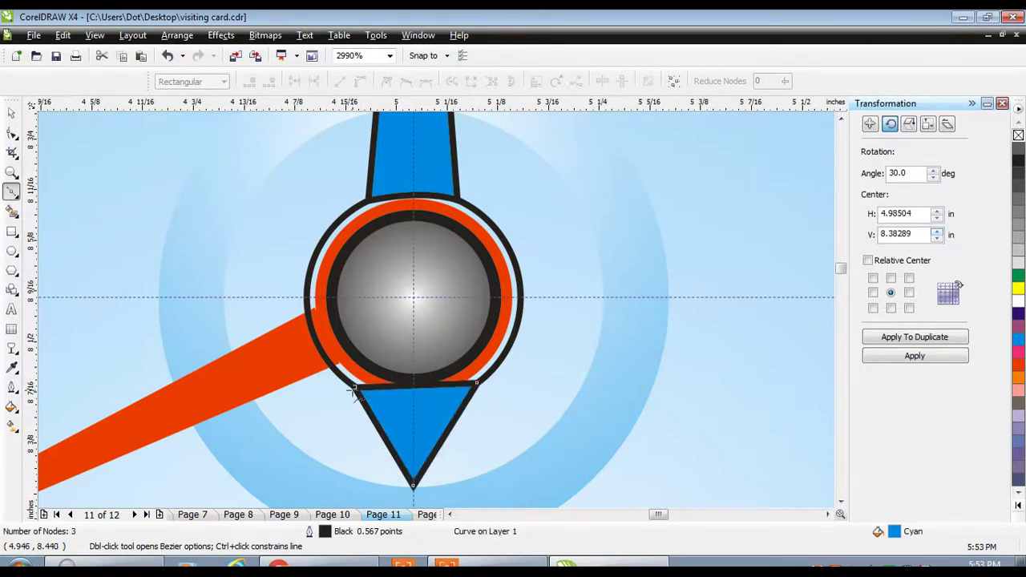
pyautogui.click(10, 117)
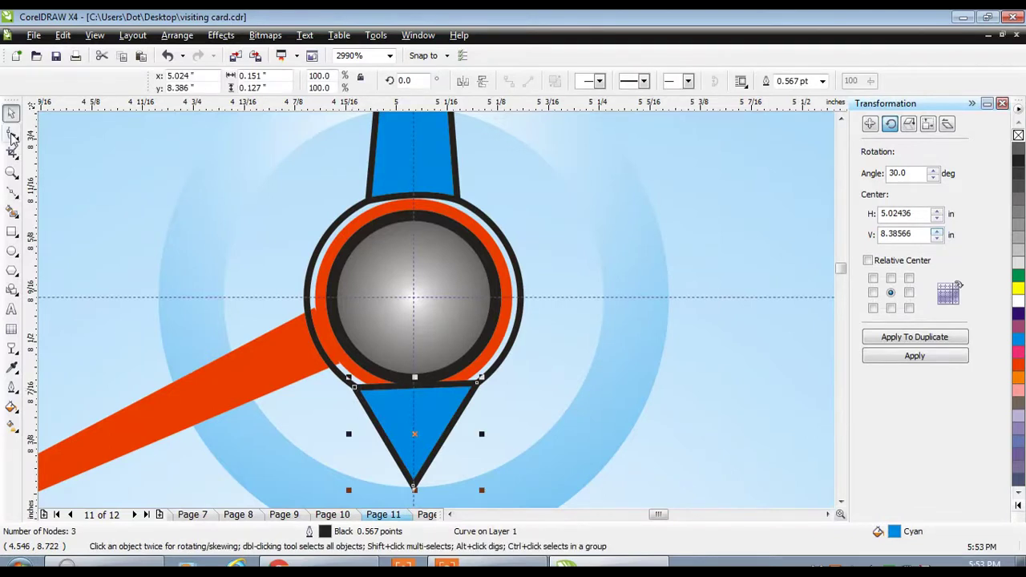
# Reshape the tail triangle by placing its tip node on the vertical guideline and its left base node on the outer hub circle
pyautogui.click(12, 134)
pyautogui.moveTo(414, 486); pyautogui.dragTo(413, 489)
pyautogui.click(477, 387)
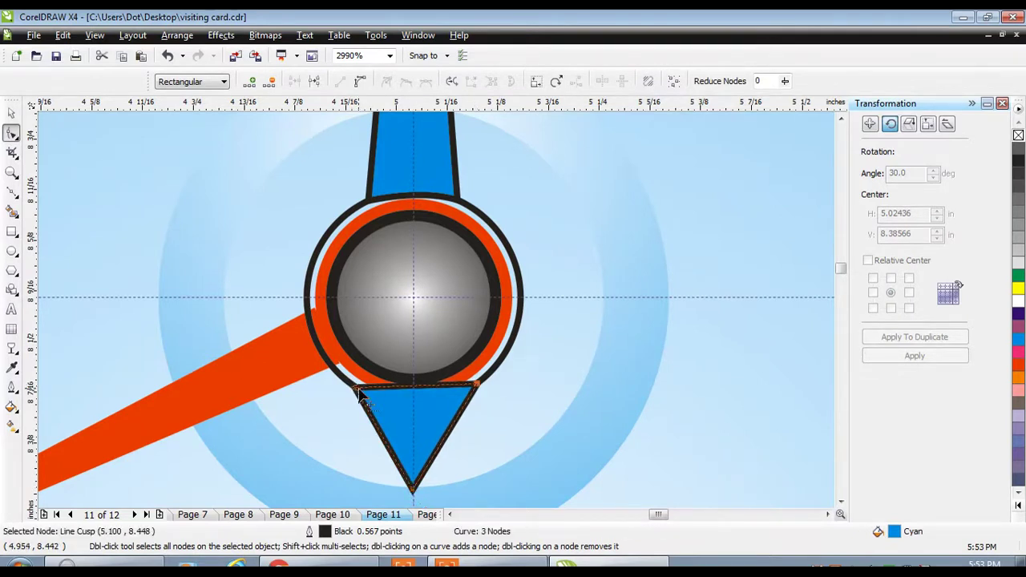
pyautogui.moveTo(358, 394); pyautogui.dragTo(354, 390)
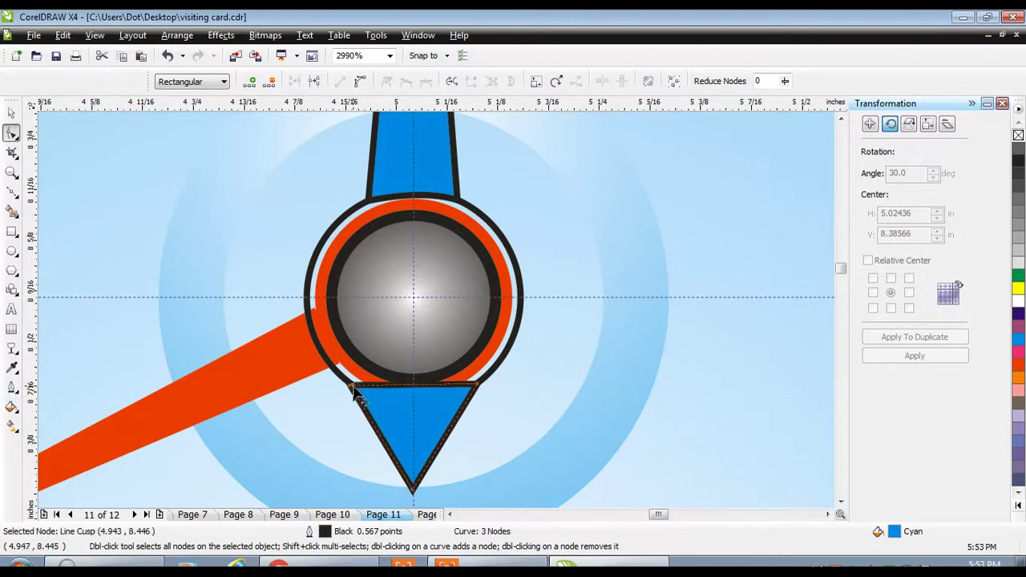
pyautogui.click(11, 115)
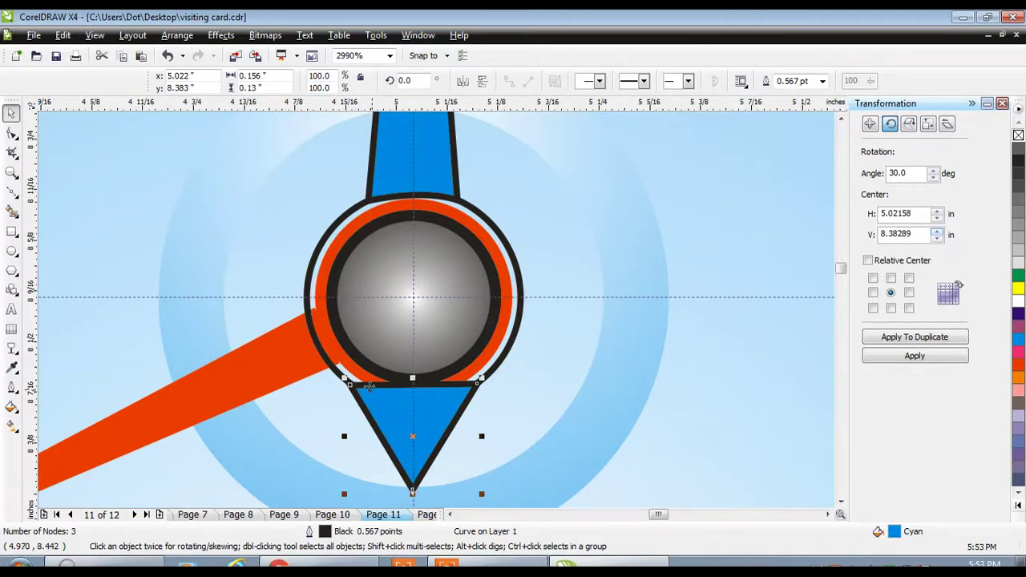
# Weld the outer hub circle, the pointed tail and the upper blue hand into one shape
pyautogui.click(309, 285)
pyautogui.keyDown('shift'); pyautogui.click(371, 178); pyautogui.keyUp('shift')
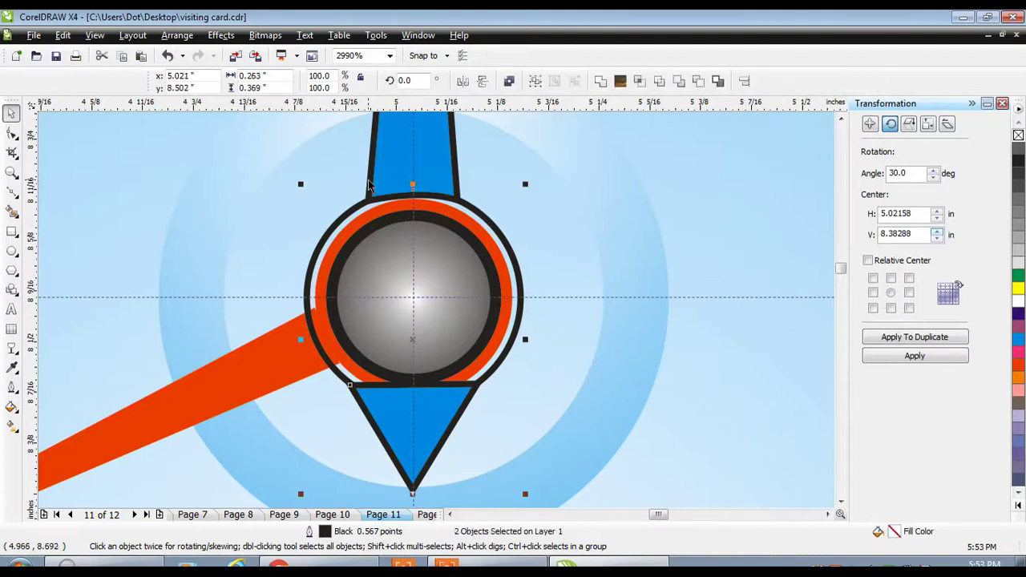
pyautogui.keyDown('shift'); pyautogui.click(371, 178); pyautogui.keyUp('shift')
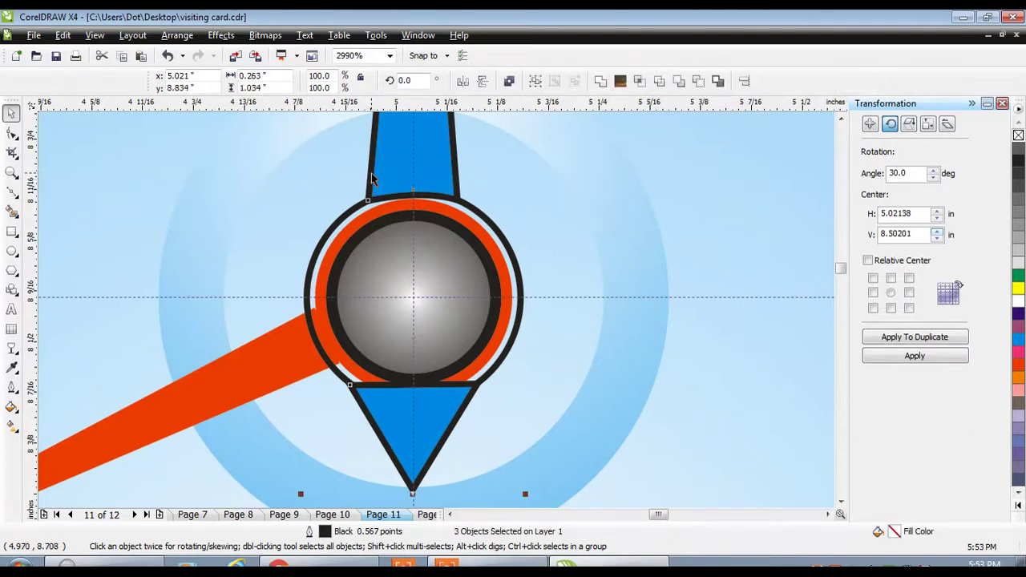
pyautogui.click(371, 175)
pyautogui.click(177, 36)
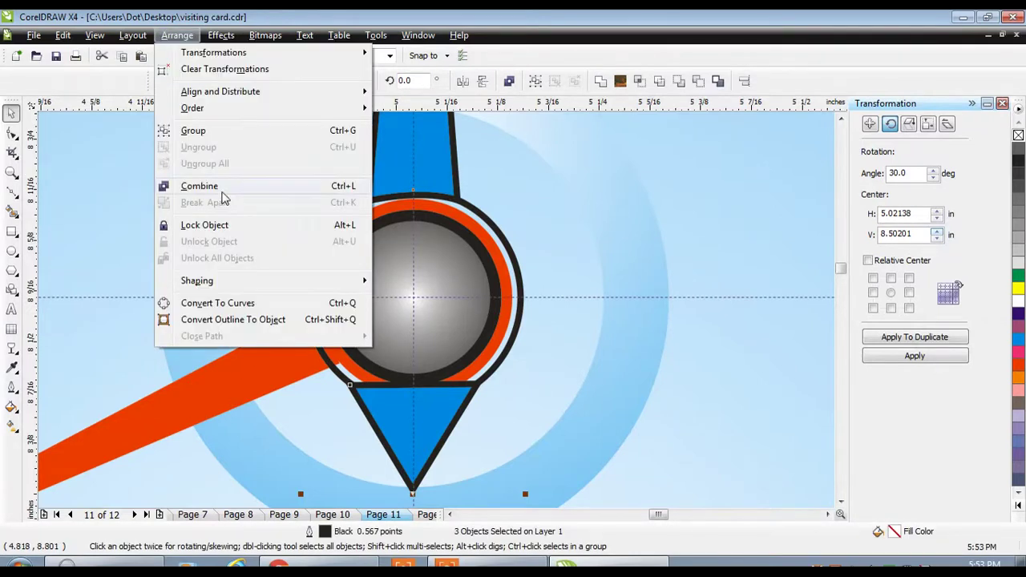
pyautogui.moveTo(224, 282)
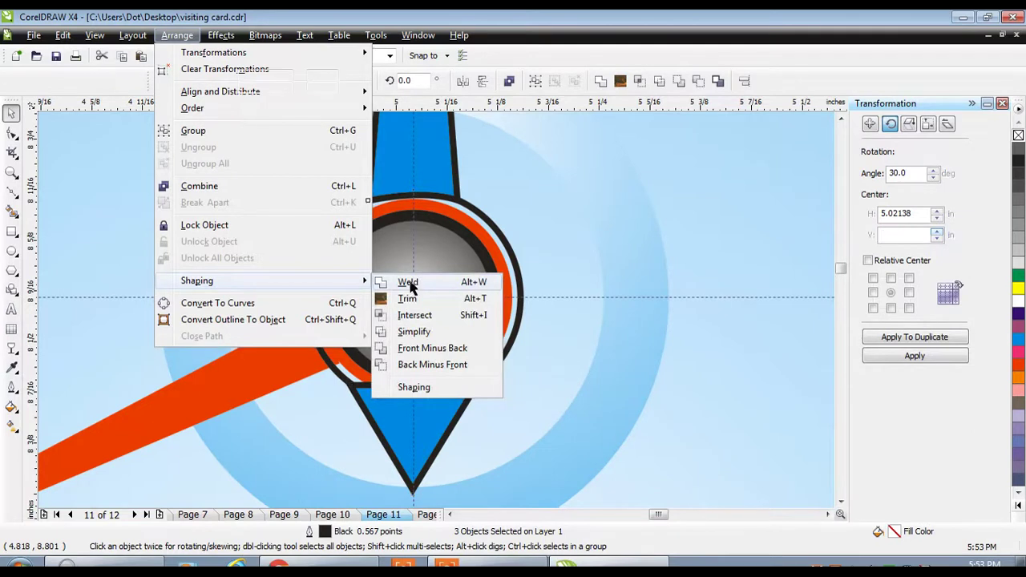
pyautogui.click(408, 283)
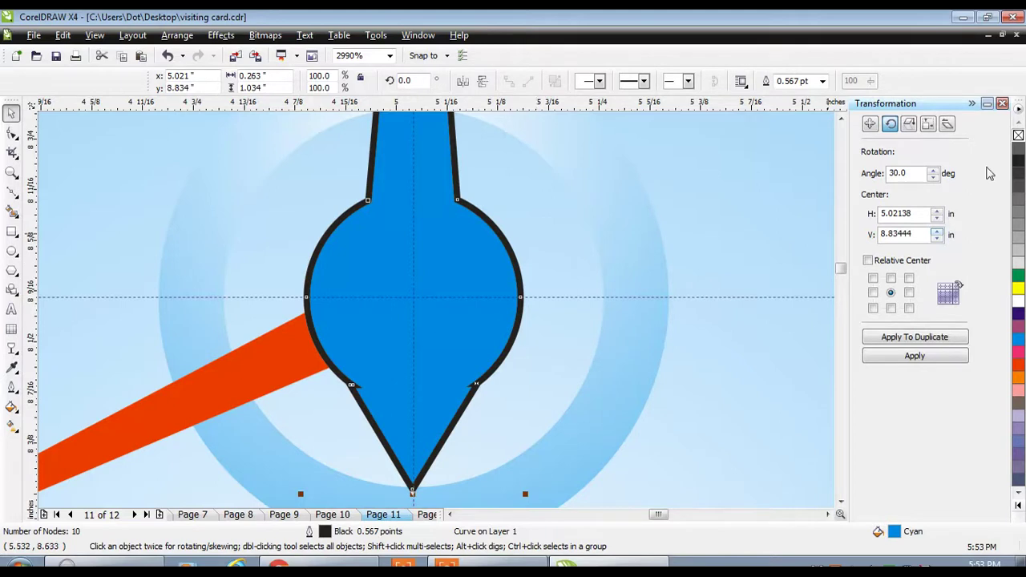
# Round the corners of the welded blue hand with a Fillet of 0.02004 in radius
pyautogui.press('F4')
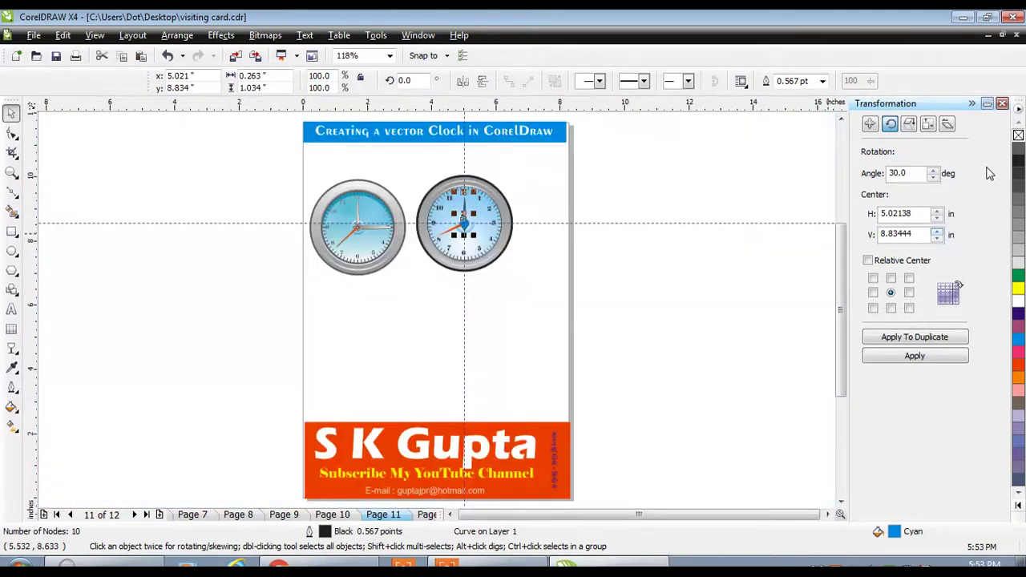
pyautogui.press('F2')
pyautogui.moveTo(407, 179); pyautogui.dragTo(532, 272)
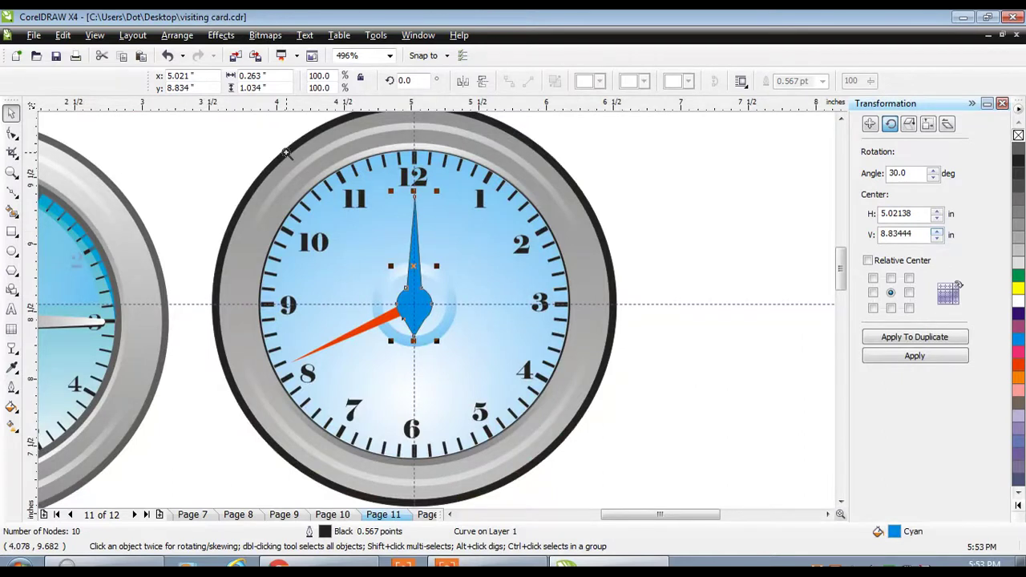
pyautogui.scroll(2, 564, 380)
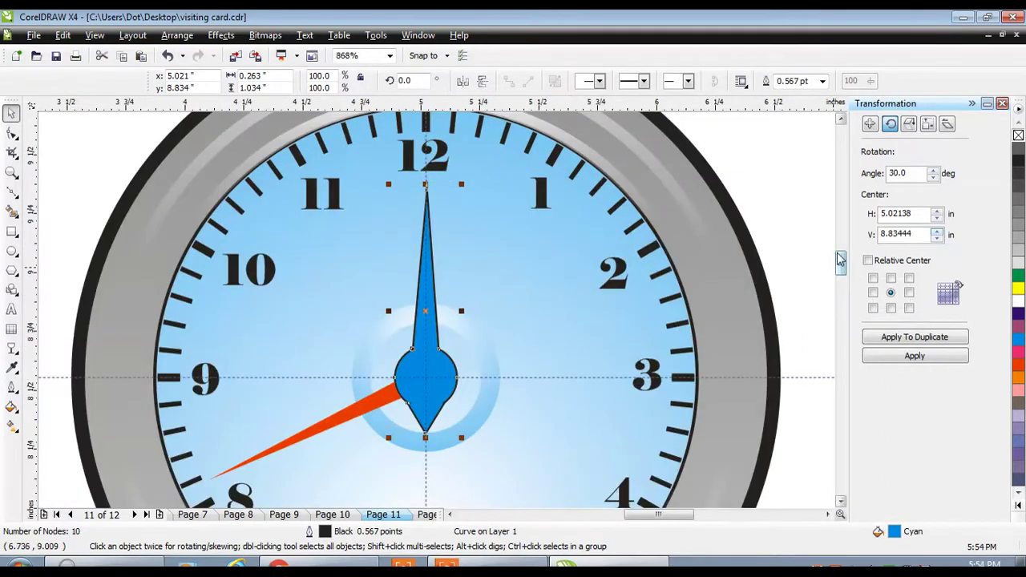
pyautogui.click(418, 35)
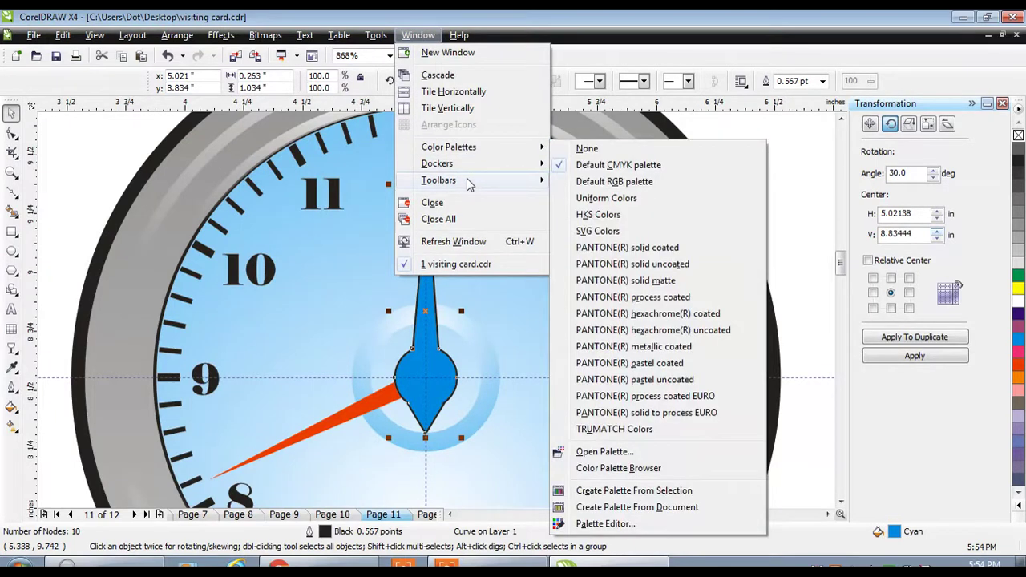
pyautogui.moveTo(474, 160)
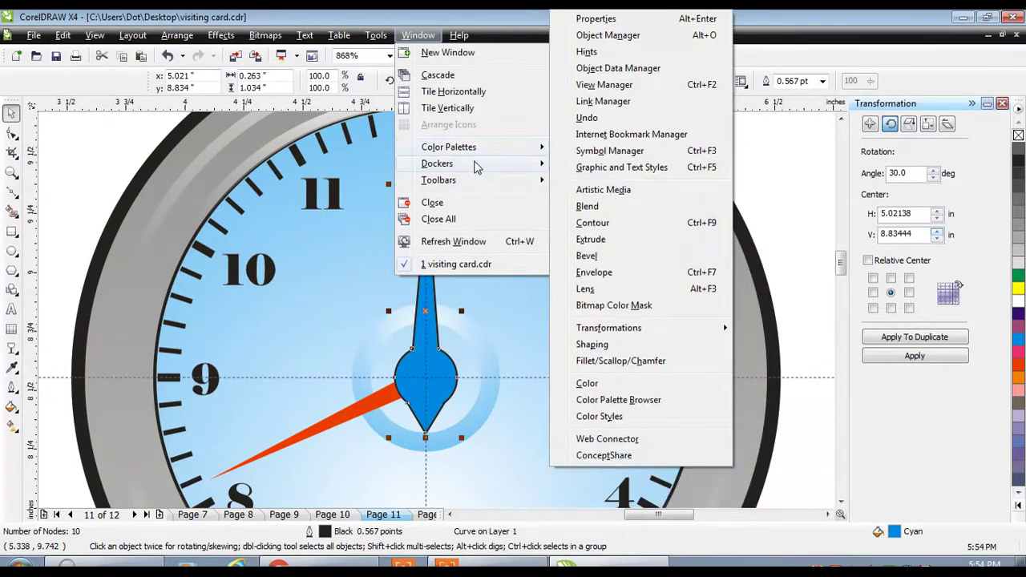
pyautogui.click(615, 362)
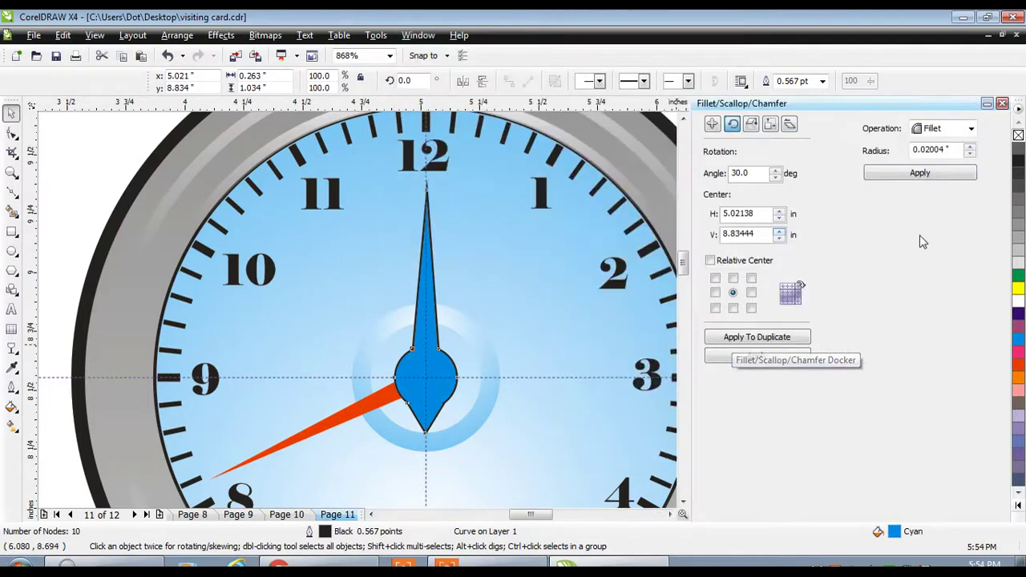
pyautogui.click(942, 181)
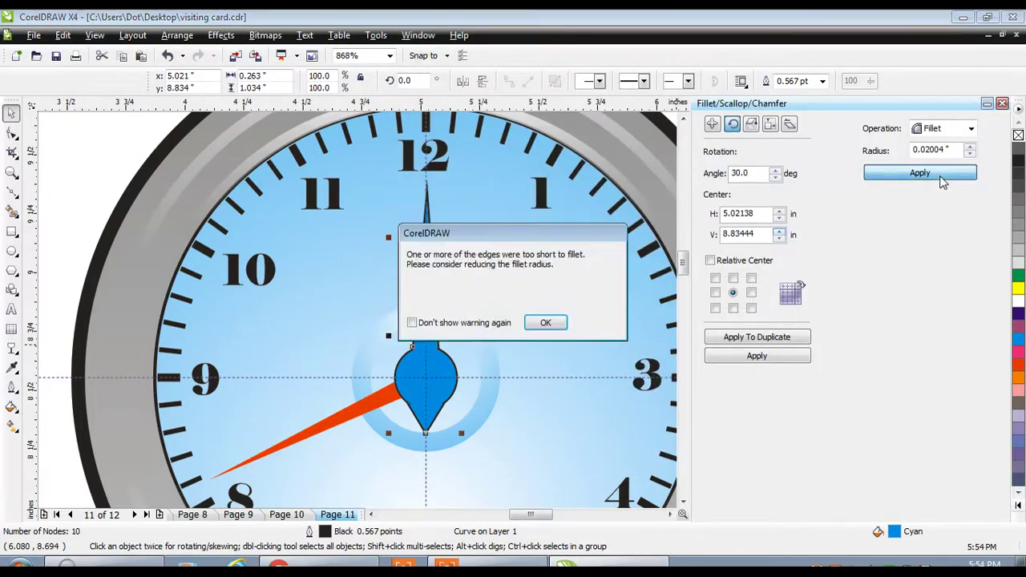
pyautogui.click(545, 323)
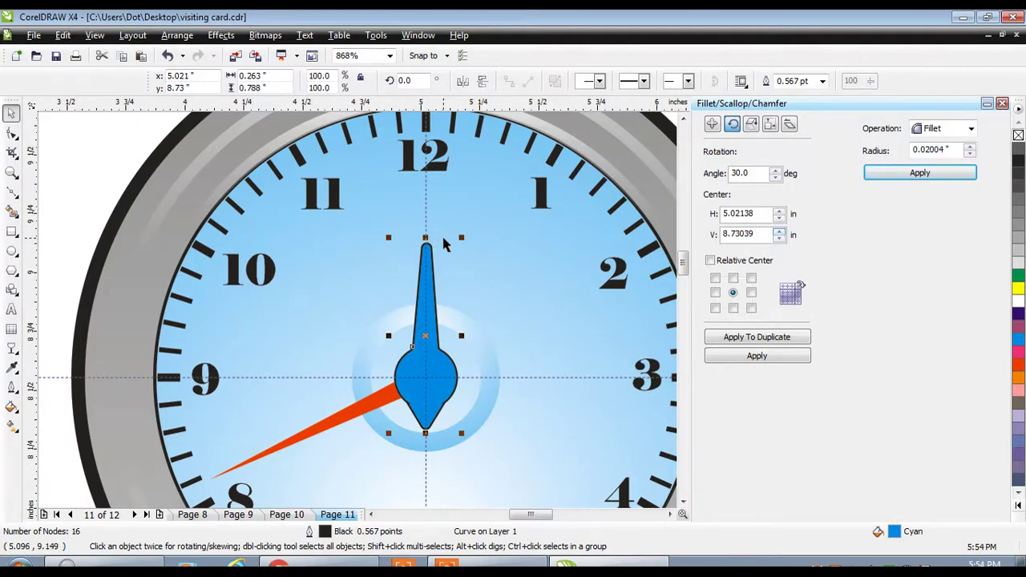
# Move the three rounded tip nodes of the hand up towards the 12, making the whole hand about 0.95 in tall
pyautogui.press('F10')
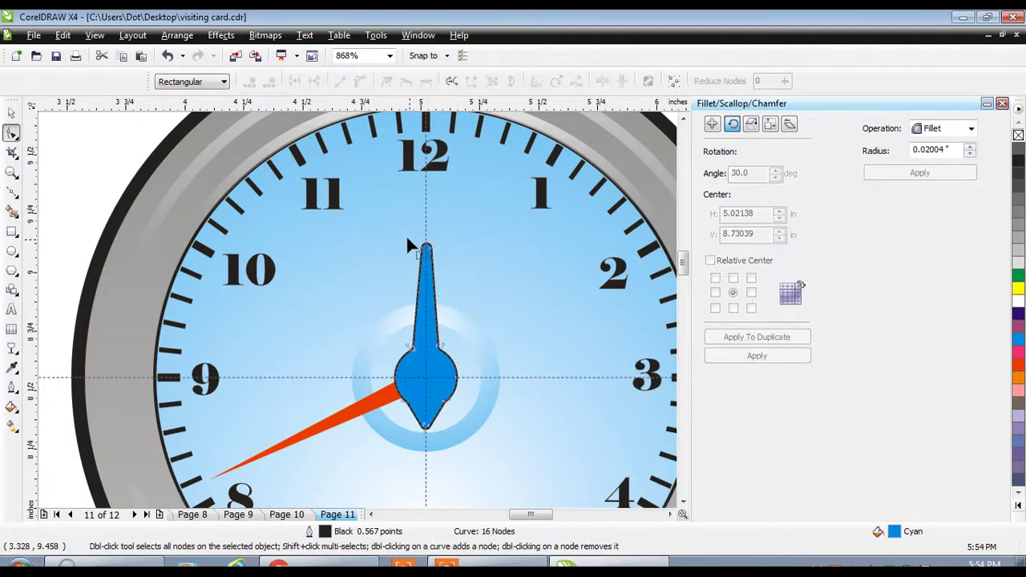
pyautogui.moveTo(407, 243); pyautogui.dragTo(453, 263)
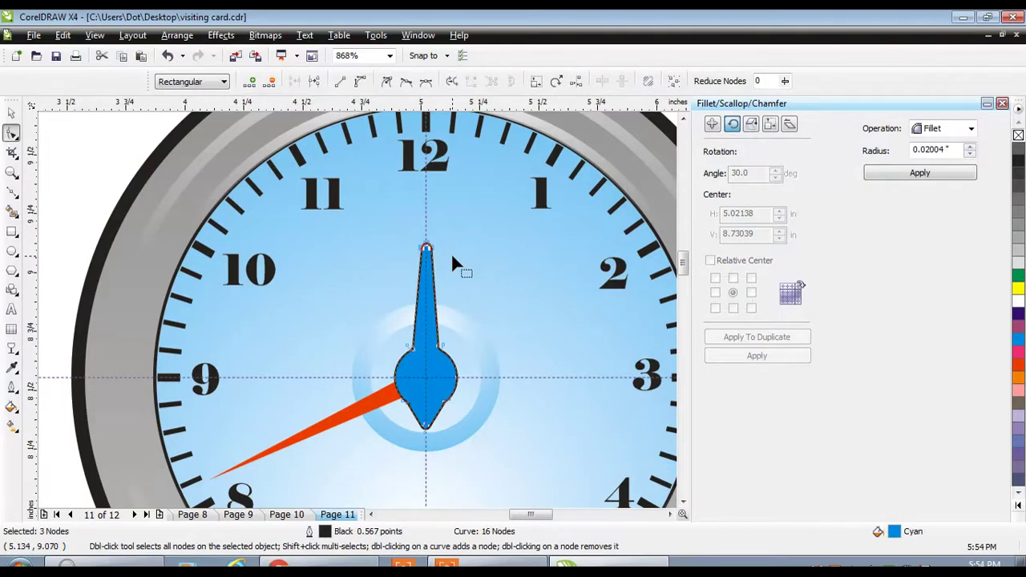
pyautogui.press('Up')
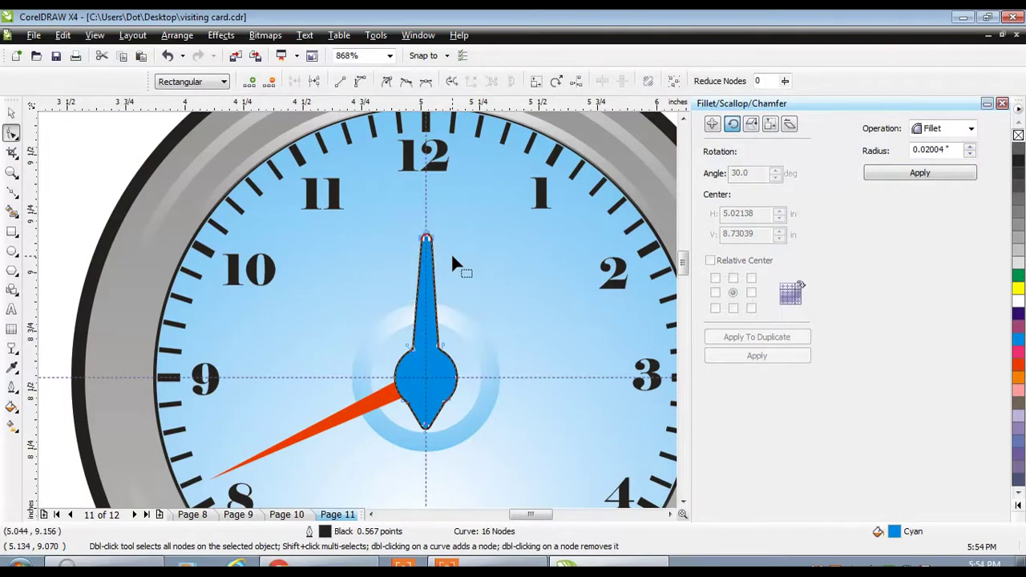
pyautogui.press('Up')
pyautogui.press('Up')
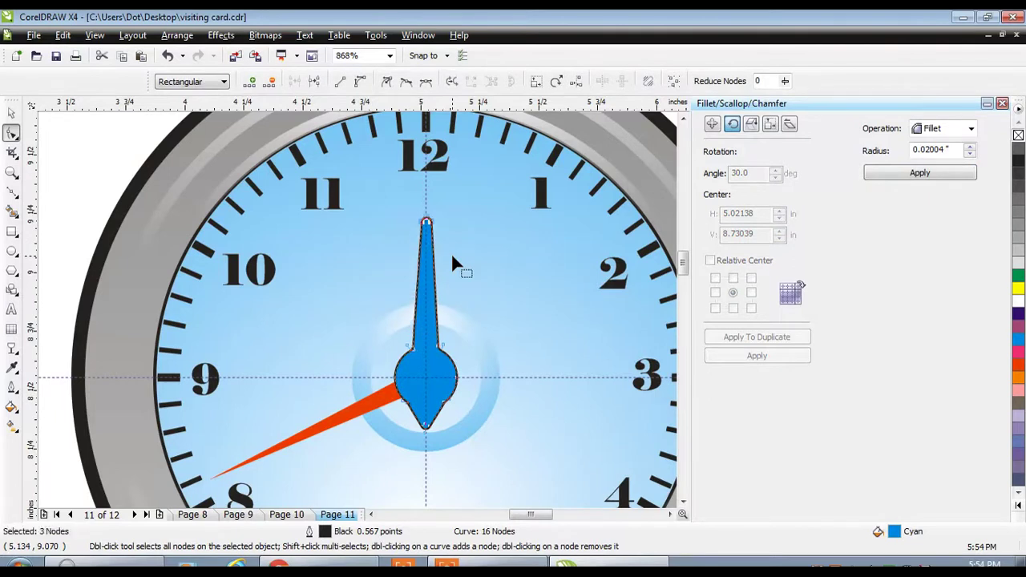
pyautogui.press('Up')
pyautogui.press('Up')
pyautogui.press('Up')
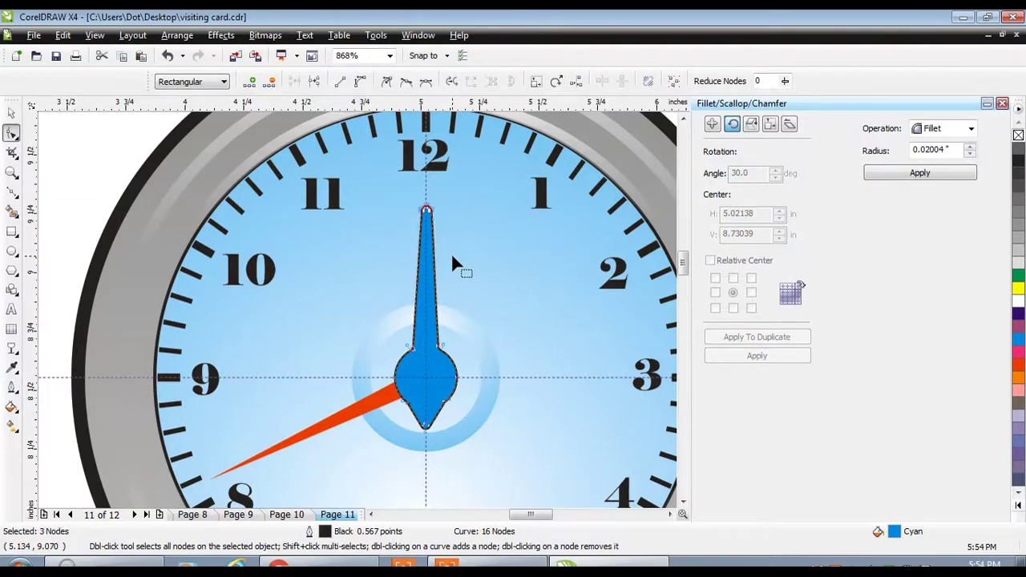
pyautogui.click(12, 115)
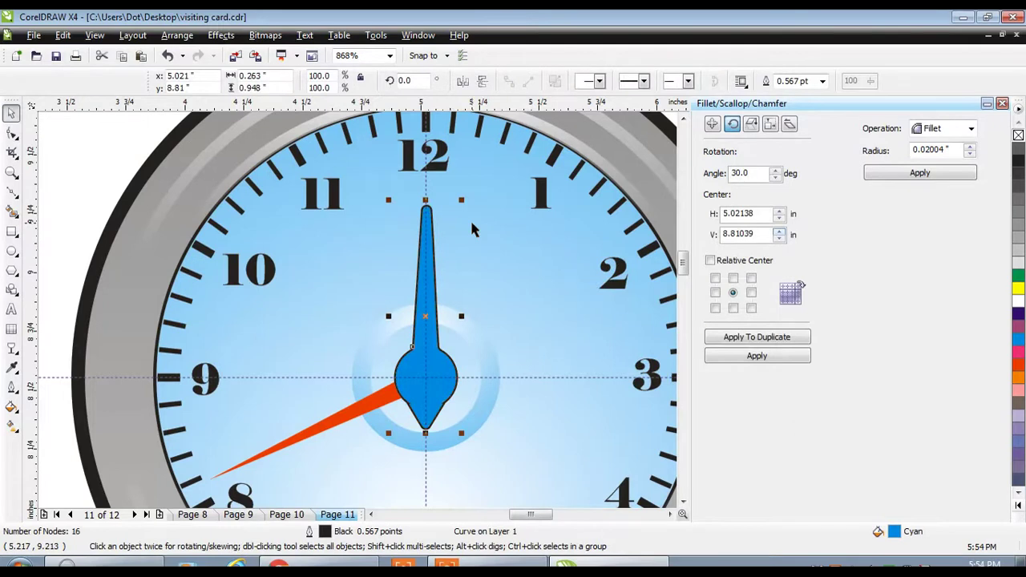
# Fill the 12 o'clock hand with 60% Black and no outline, and order it behind the red hand and the hub
pyautogui.click(1018, 203)
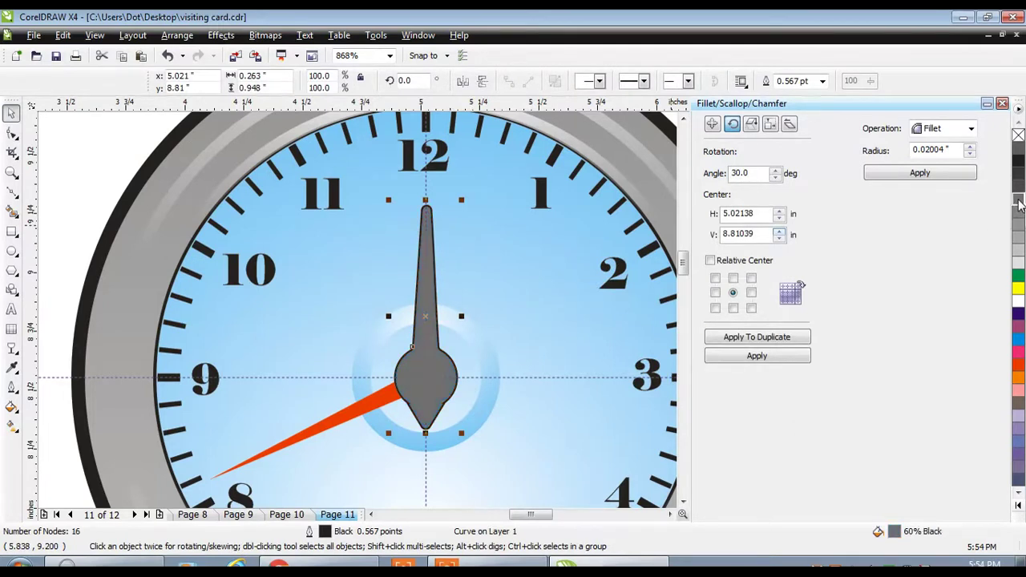
pyautogui.rightClick(1017, 135)
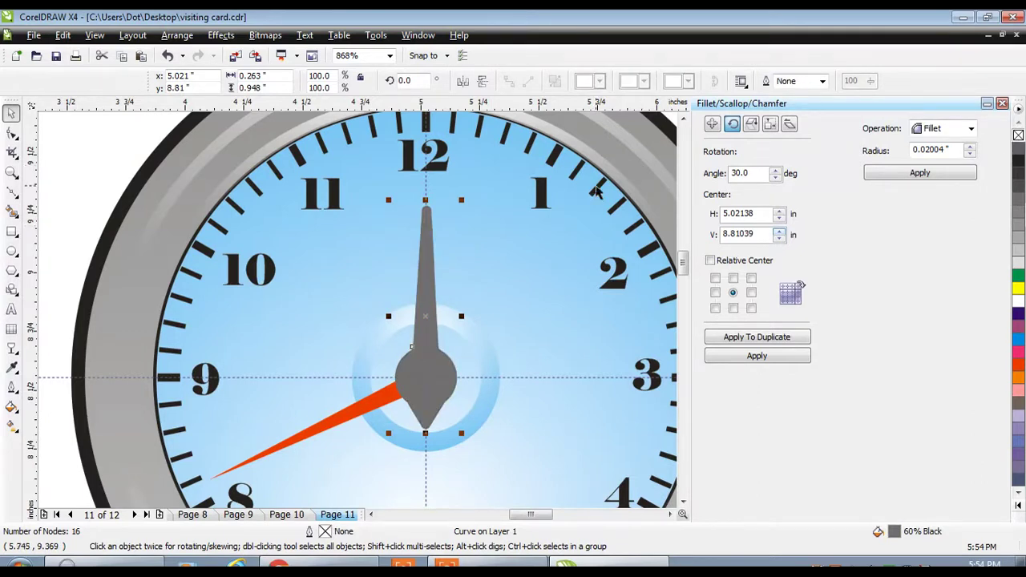
pyautogui.click(177, 35)
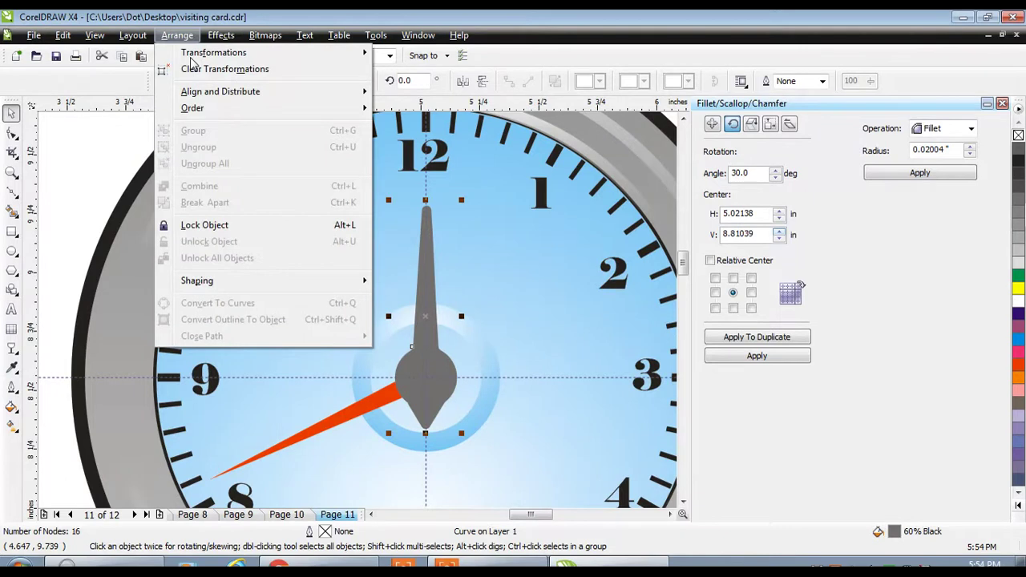
pyautogui.moveTo(208, 111)
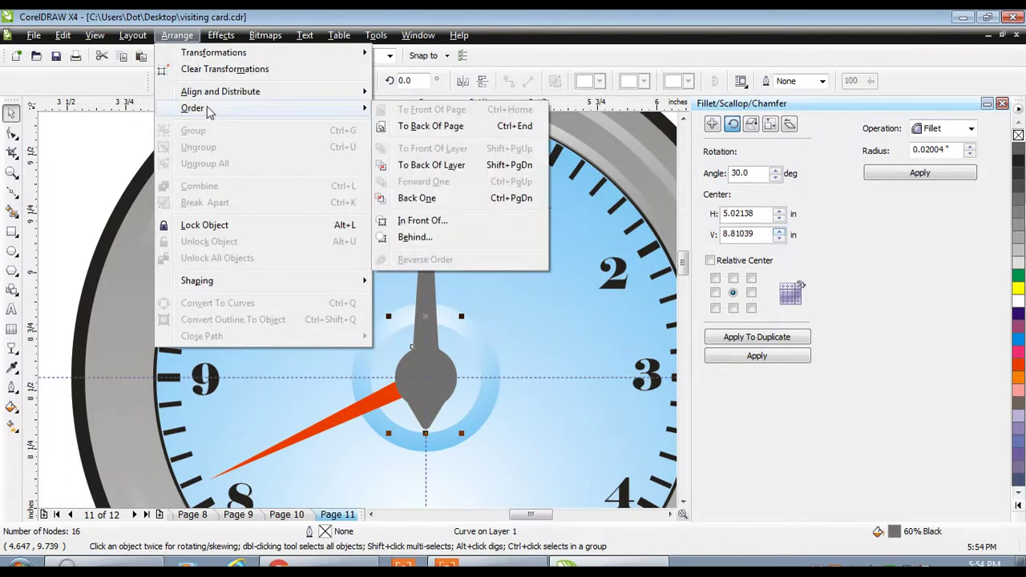
pyautogui.click(510, 205)
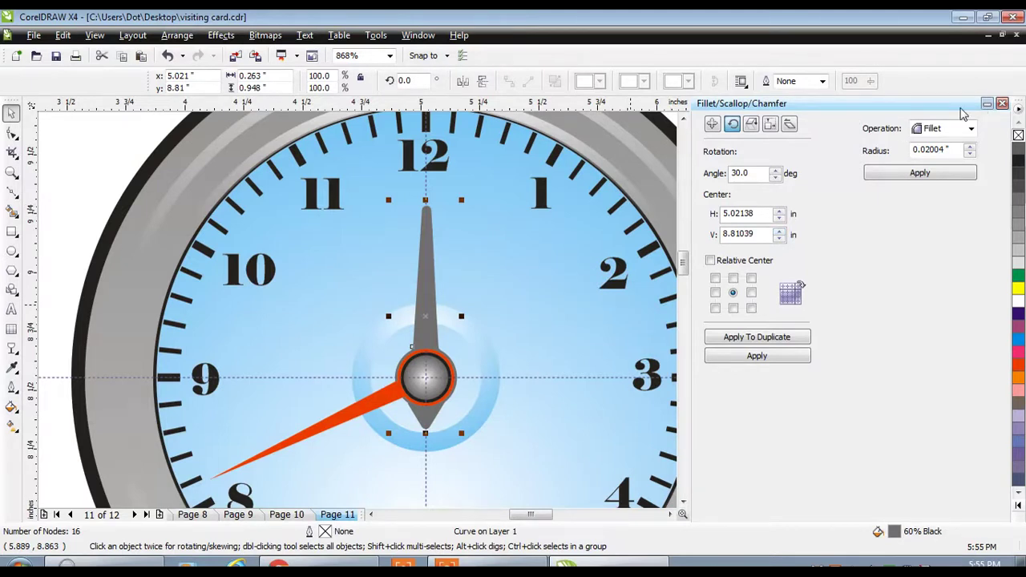
# Bring back the three separate, unwelded blue hand parts while keeping the finished grey hand in place
pyautogui.click(669, 514)
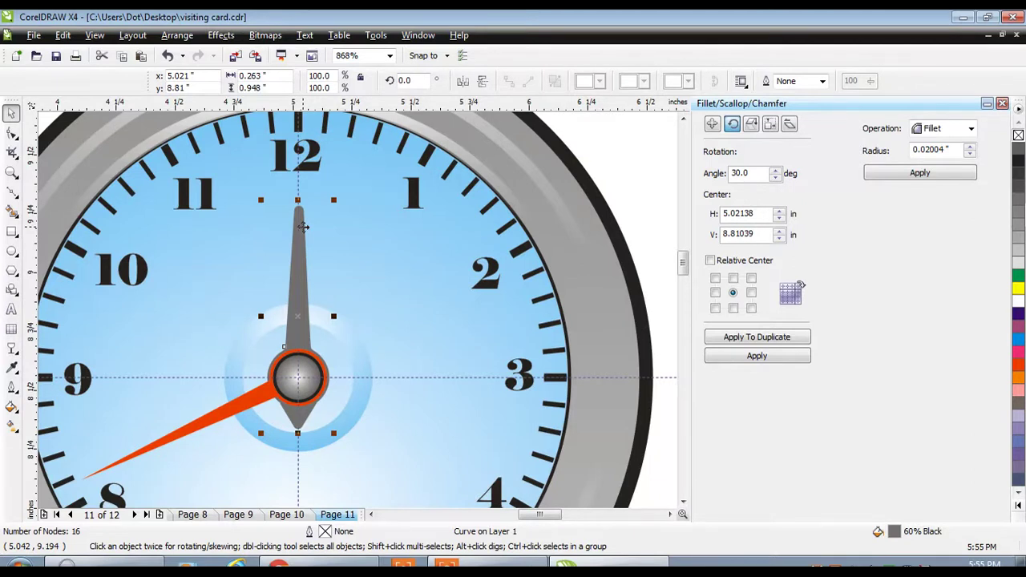
pyautogui.hotkey('ctrl', 'z')
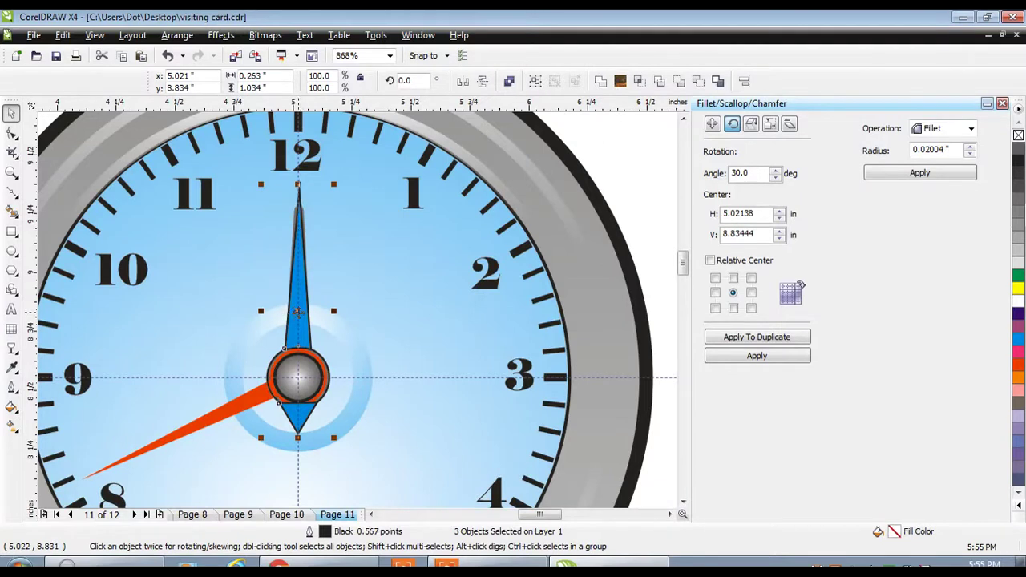
# Set the rotation centre of the three blue parts at the hub's centre and rotate them to about 270.6 degrees, pointing at the 3
pyautogui.click(297, 312)
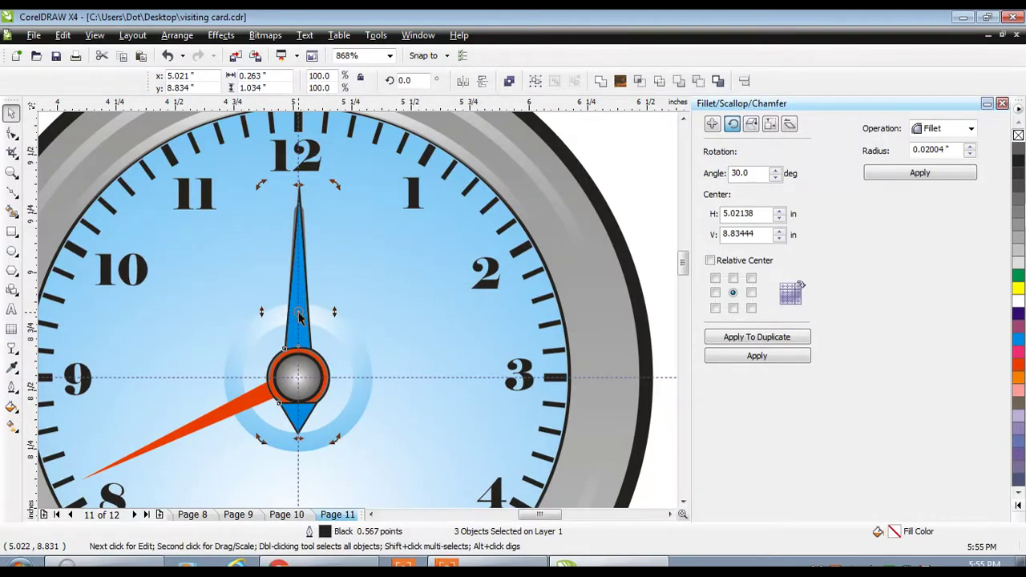
pyautogui.moveTo(338, 186); pyautogui.dragTo(389, 241)
pyautogui.hotkey('ctrl', 'z')
pyautogui.moveTo(298, 312); pyautogui.dragTo(297, 379)
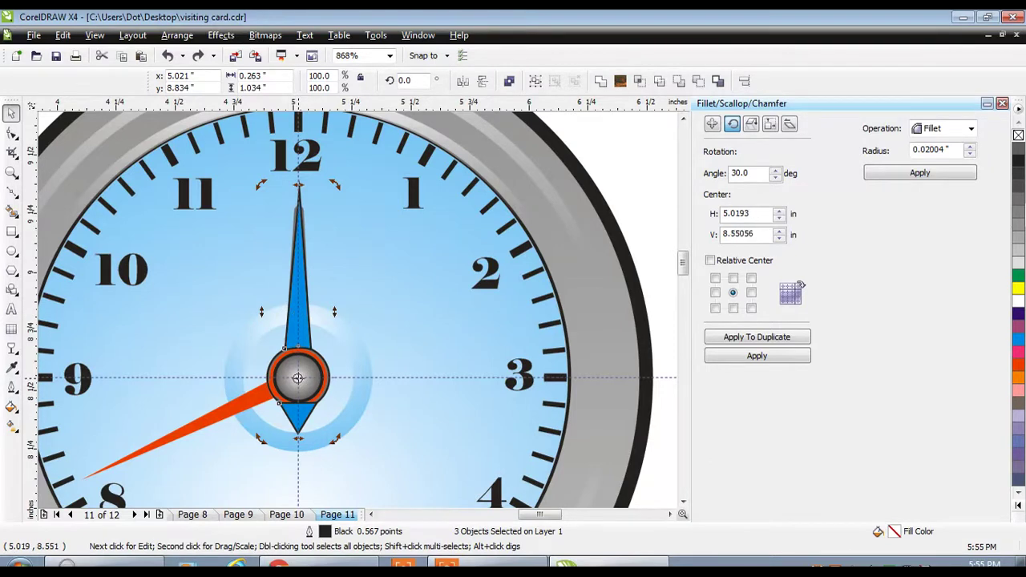
pyautogui.moveTo(336, 186); pyautogui.dragTo(468, 413)
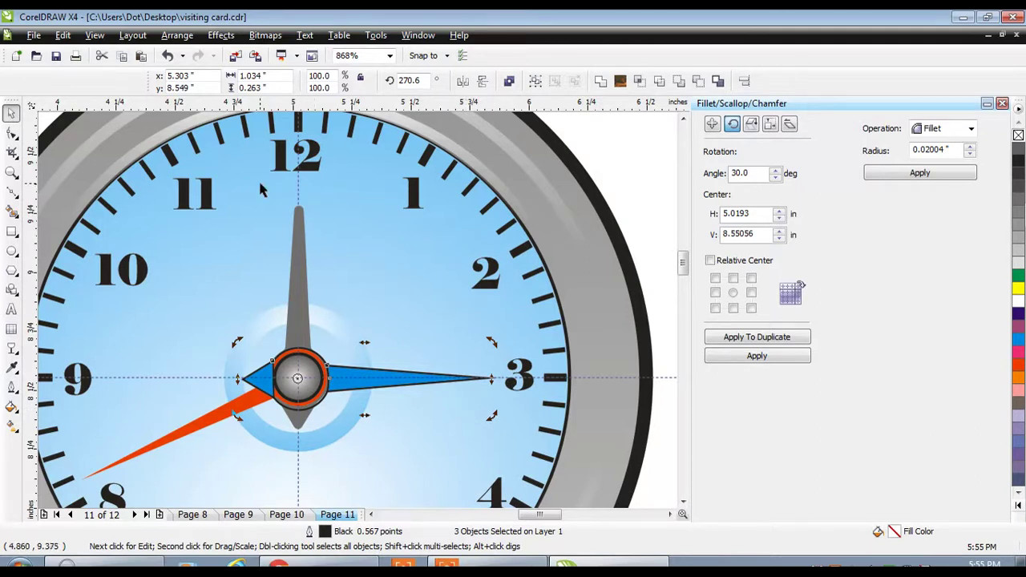
# Weld the rotated hand, hub circle and tail into one shape pointing at the 3
pyautogui.click(178, 36)
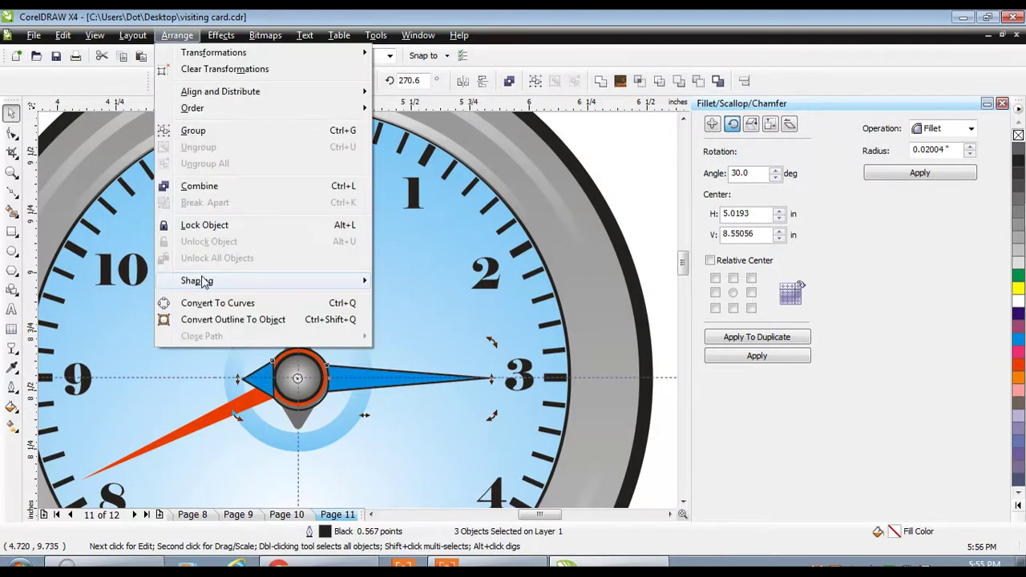
pyautogui.moveTo(205, 282)
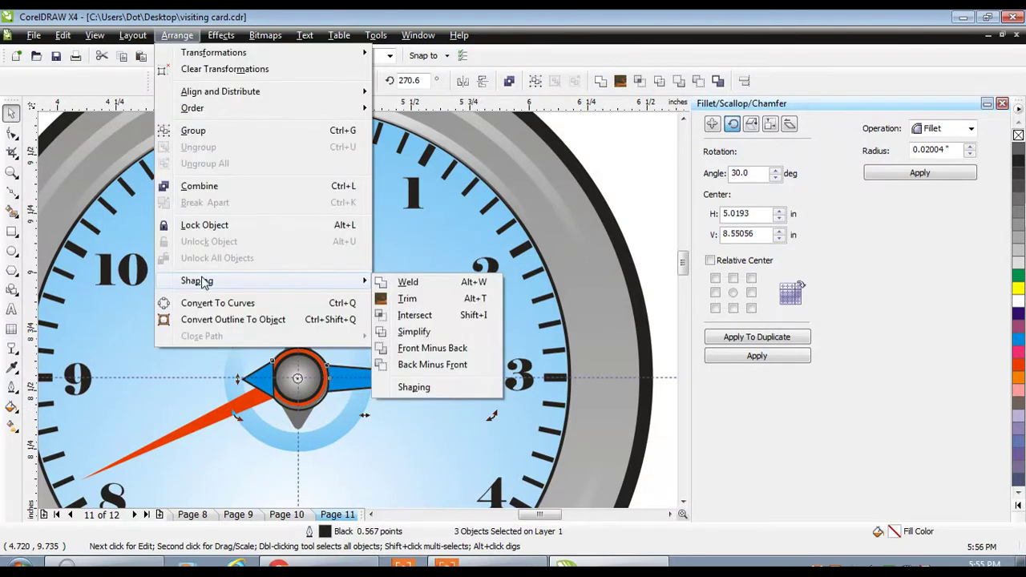
pyautogui.click(411, 285)
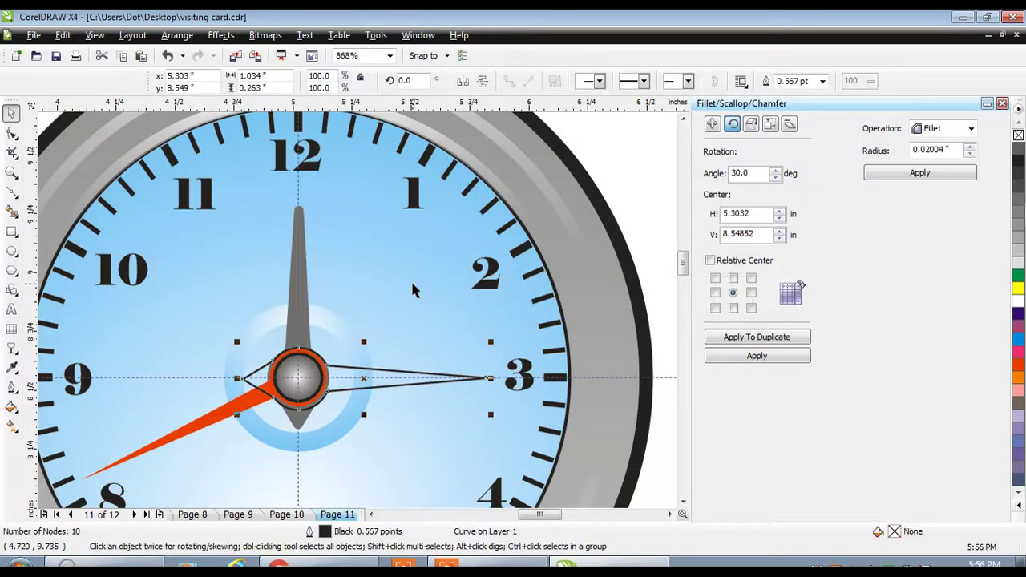
# Fillet the corners of the welded hand pointing at the 3 with a radius of 0.02004 inches
pyautogui.press('F10')
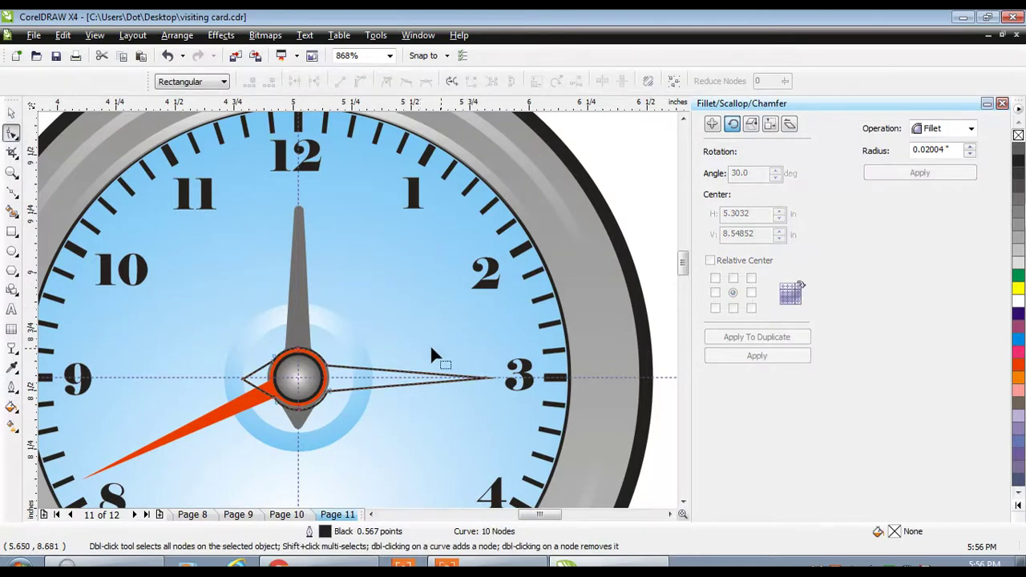
pyautogui.click(11, 115)
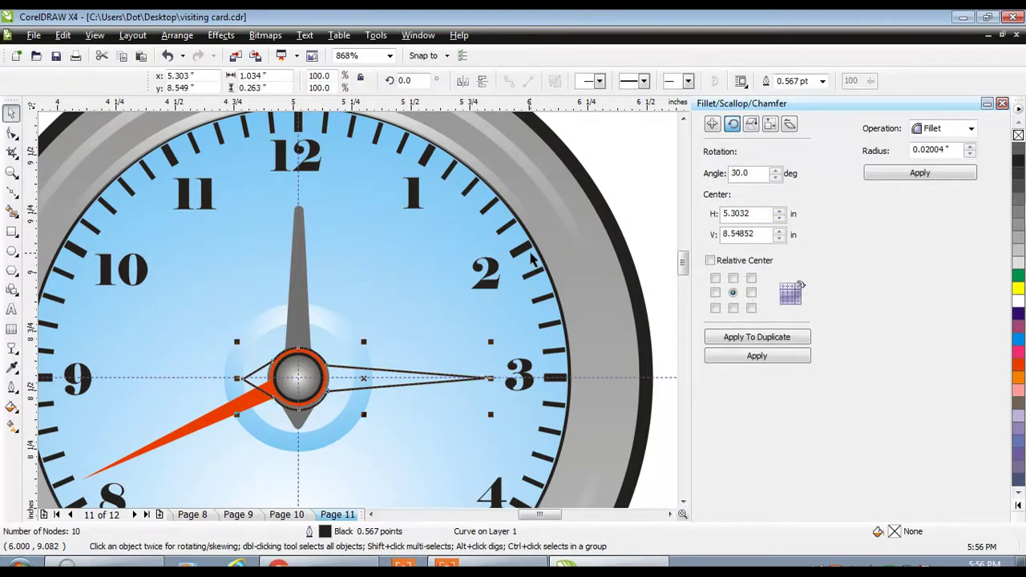
pyautogui.click(929, 175)
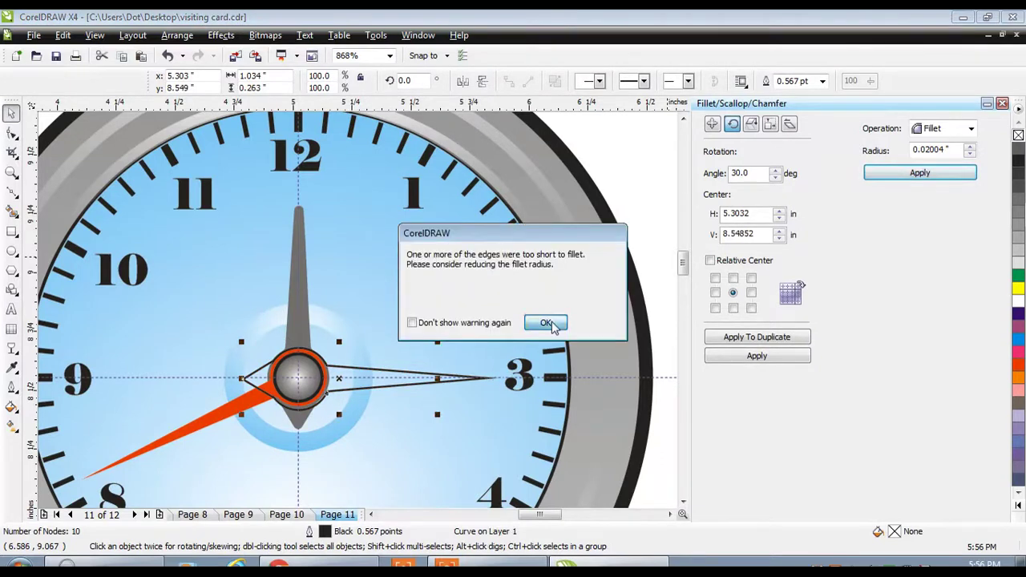
pyautogui.click(546, 323)
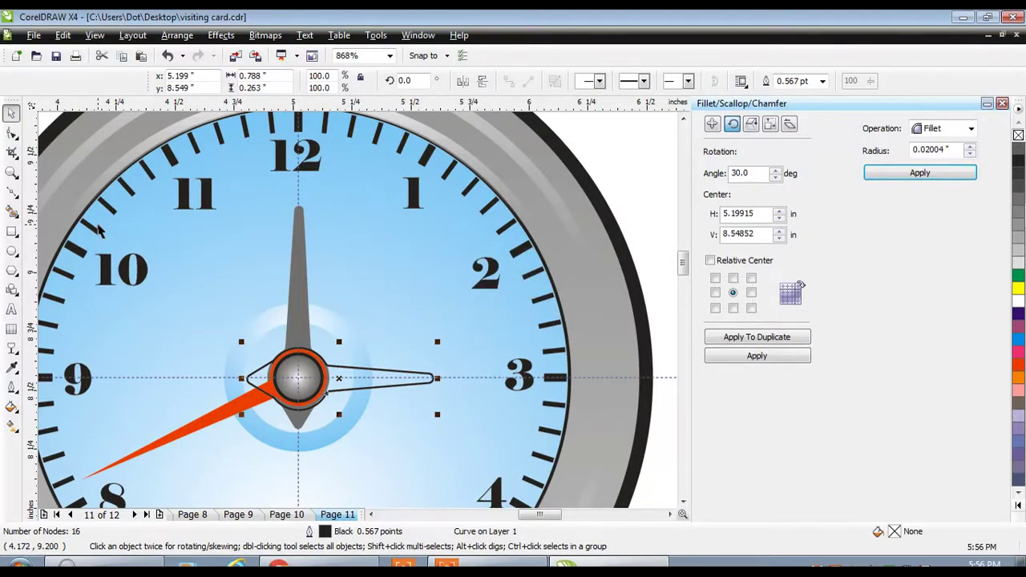
# Lengthen the 3 o'clock hand by nudging its rounded tip nodes horizontally outward past the numeral 3
pyautogui.click(12, 134)
pyautogui.press('Right')
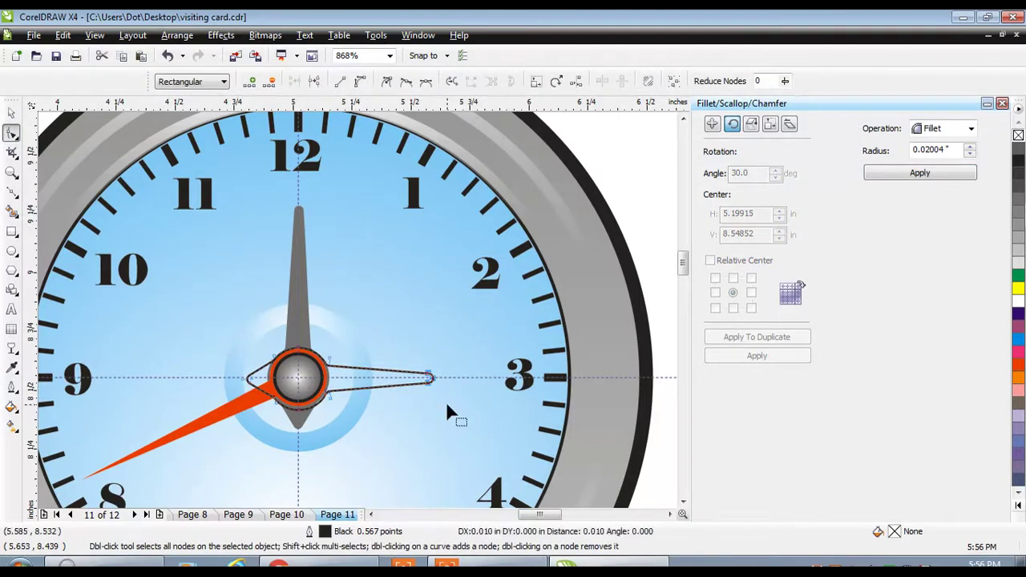
pyautogui.press('Right')
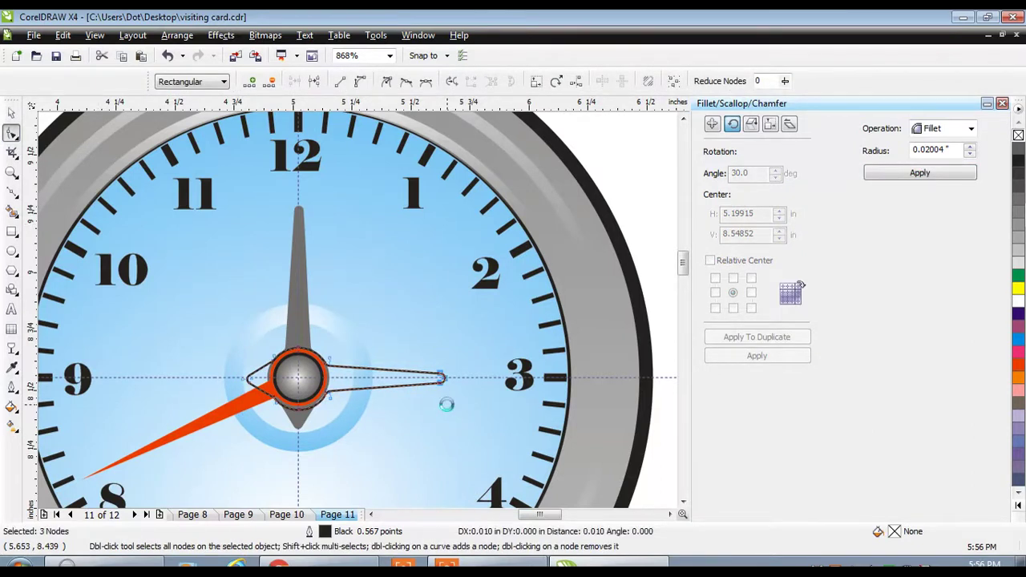
pyautogui.hotkey('shift', 'Right')
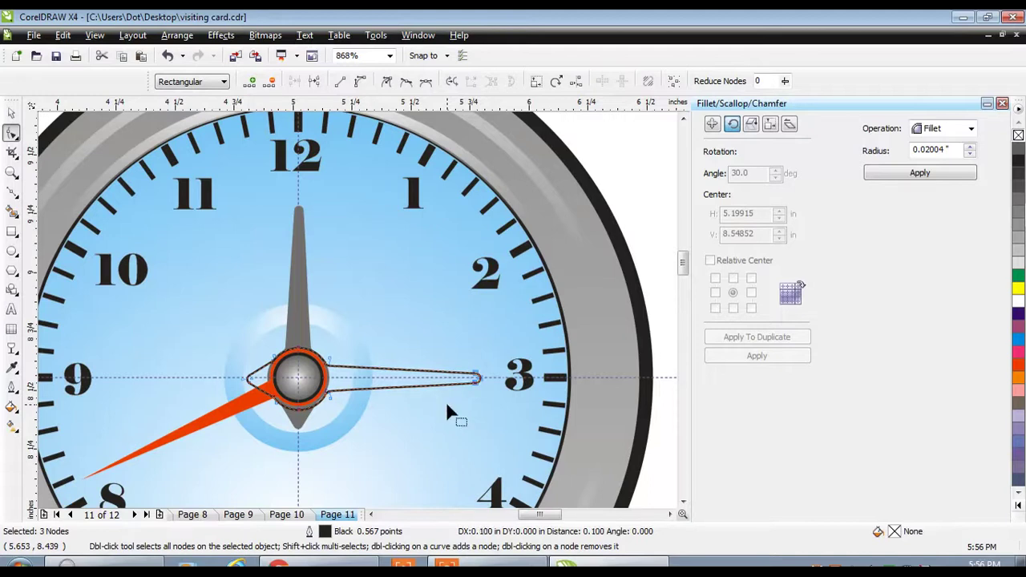
pyautogui.hotkey('shift', 'Right')
pyautogui.hotkey('shift', 'Right')
pyautogui.press('Right')
pyautogui.press('Right')
pyautogui.press('Right')
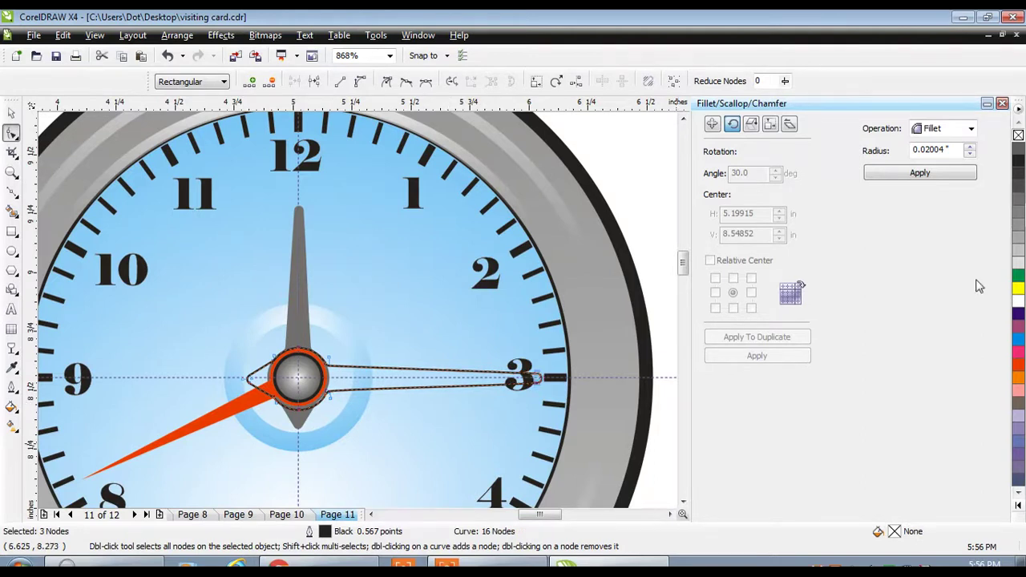
# Fill the 3 o'clock hand with 50% Black and no outline, and order it behind the red hand and the hub
pyautogui.click(1019, 229)
pyautogui.click(1019, 213)
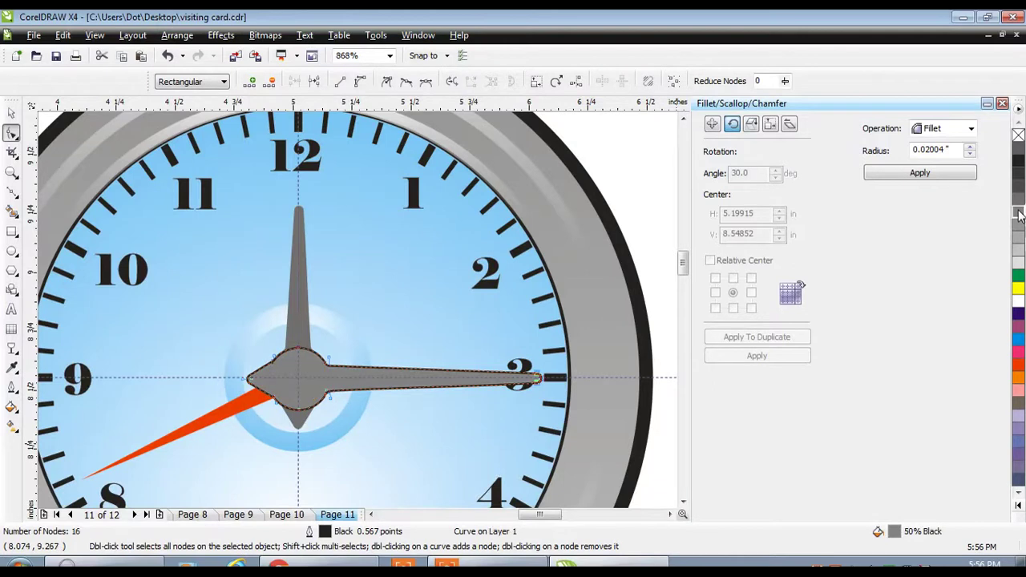
pyautogui.rightClick(1018, 135)
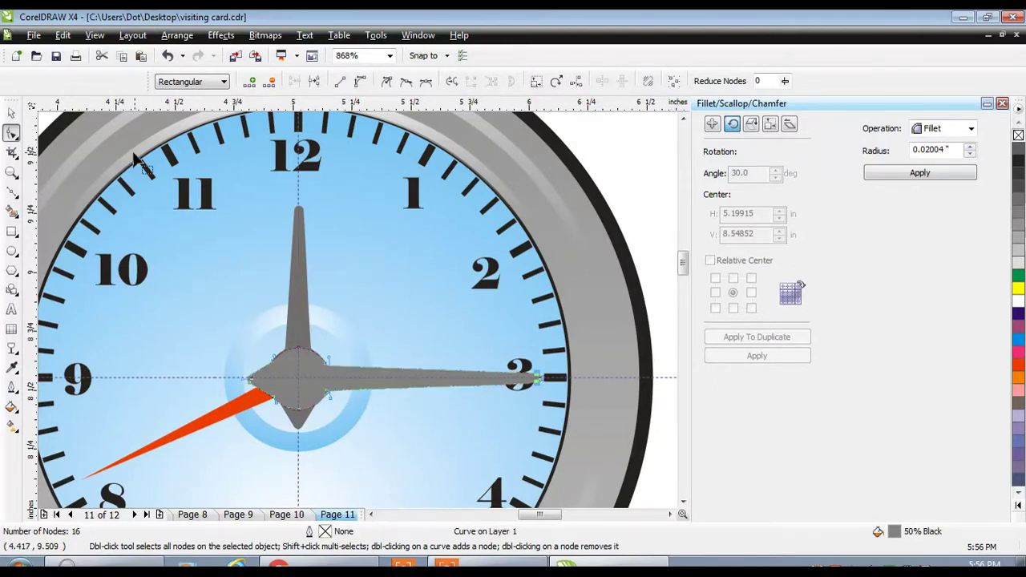
pyautogui.click(13, 114)
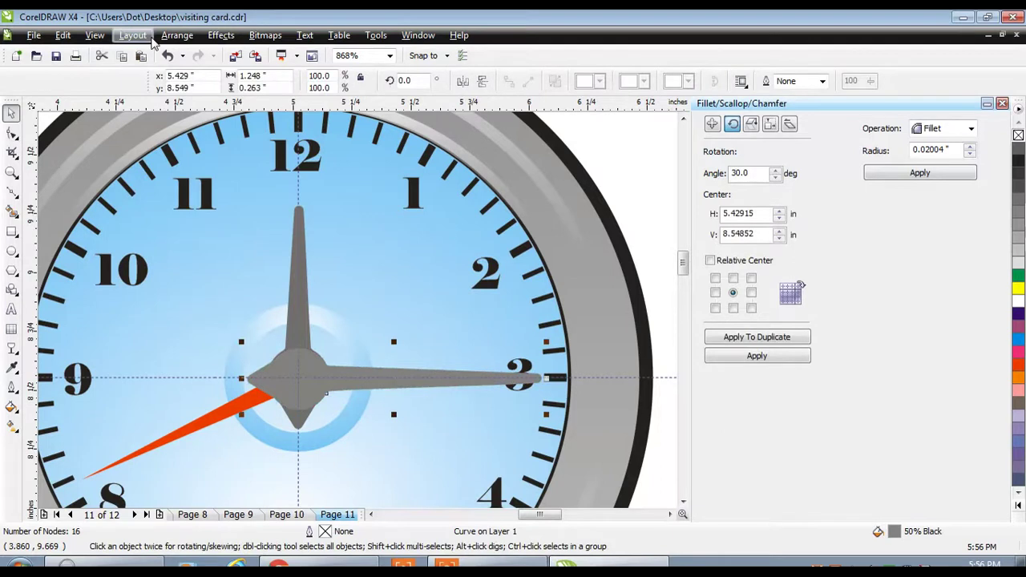
pyautogui.click(176, 35)
pyautogui.moveTo(199, 109)
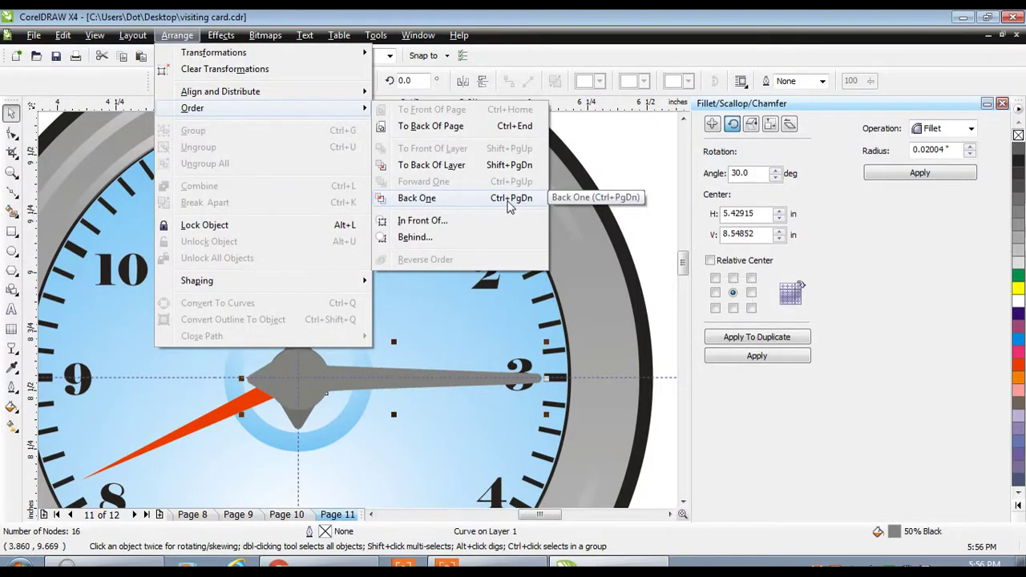
pyautogui.click(510, 207)
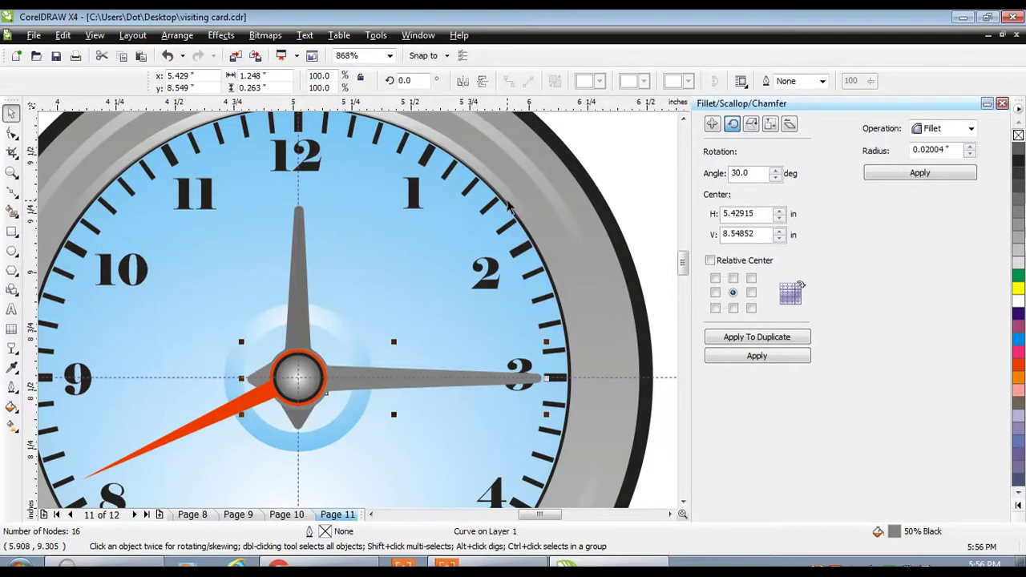
# Examine the shading and shadow edges of the hands on the finished sample clock and compare them with the new clock
pyautogui.hotkey('shift', 'F4')
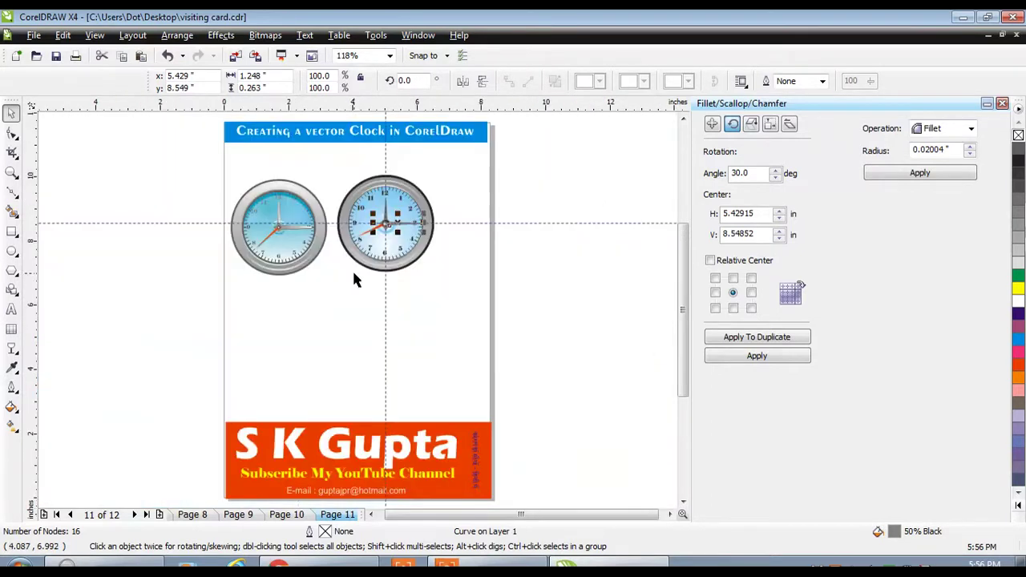
pyautogui.press('z')
pyautogui.moveTo(200, 174); pyautogui.dragTo(473, 294)
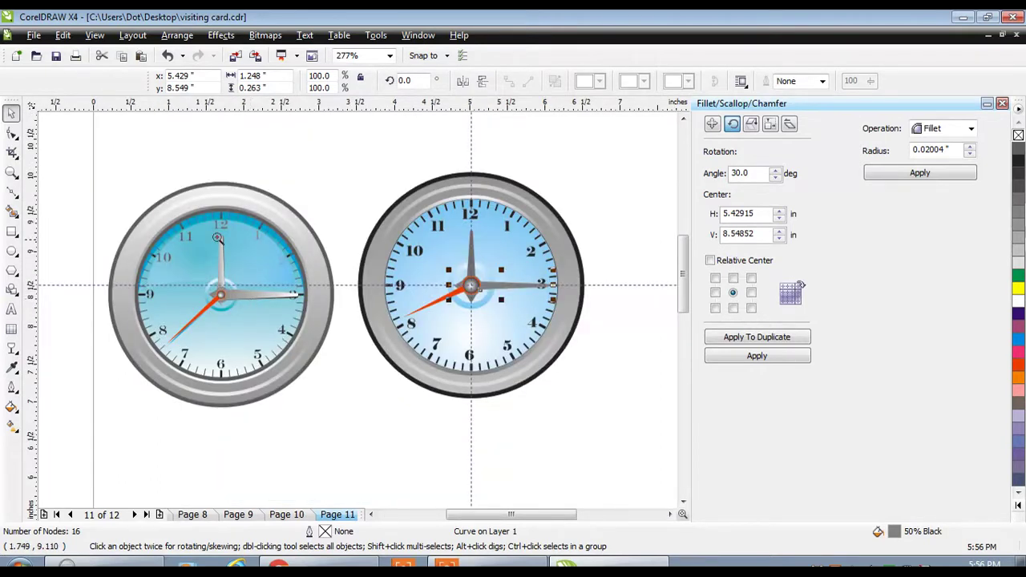
pyautogui.moveTo(115, 210); pyautogui.dragTo(329, 347)
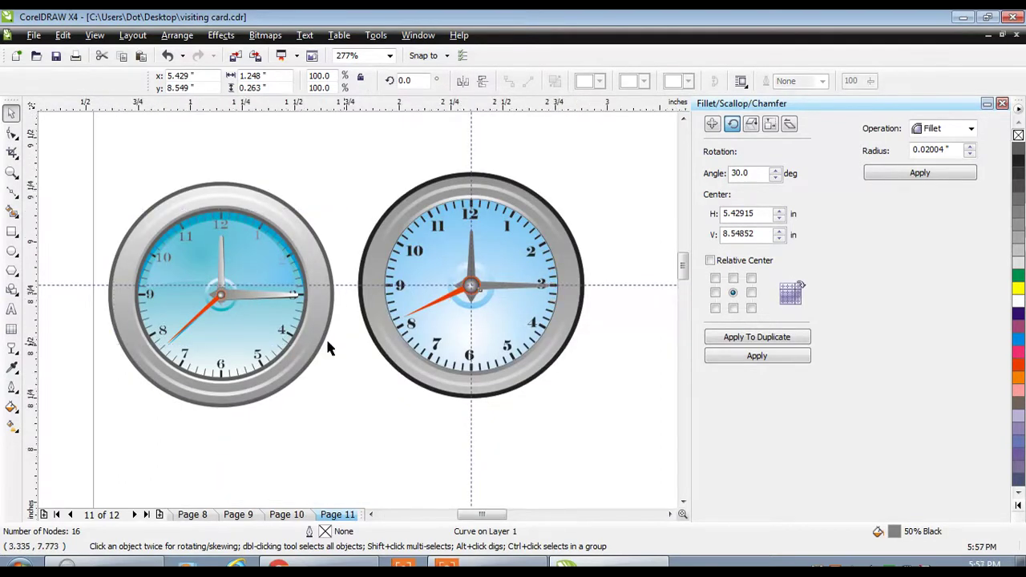
pyautogui.scroll(3, 328, 347)
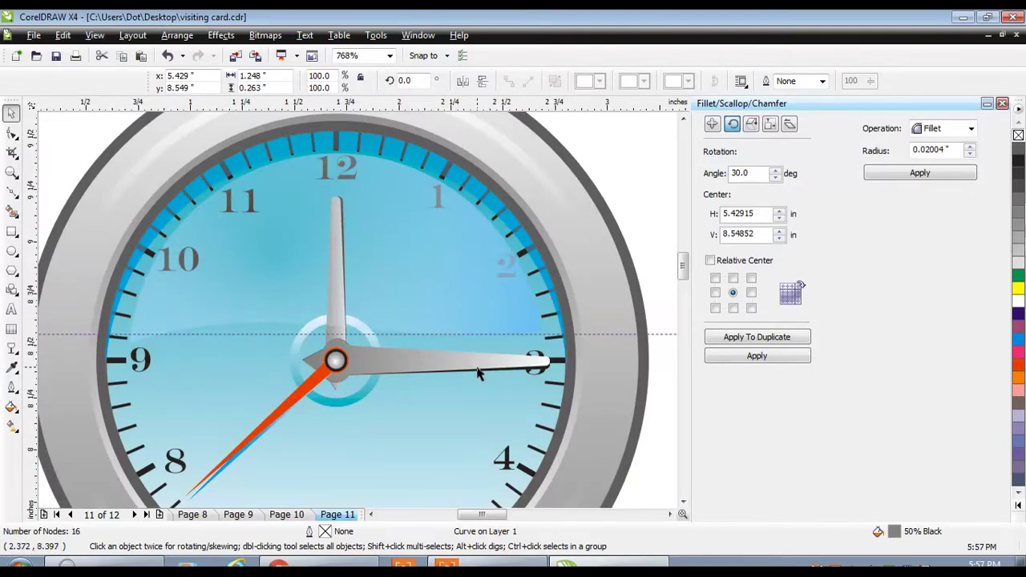
pyautogui.hotkey('shift', 'F4')
pyautogui.press('z')
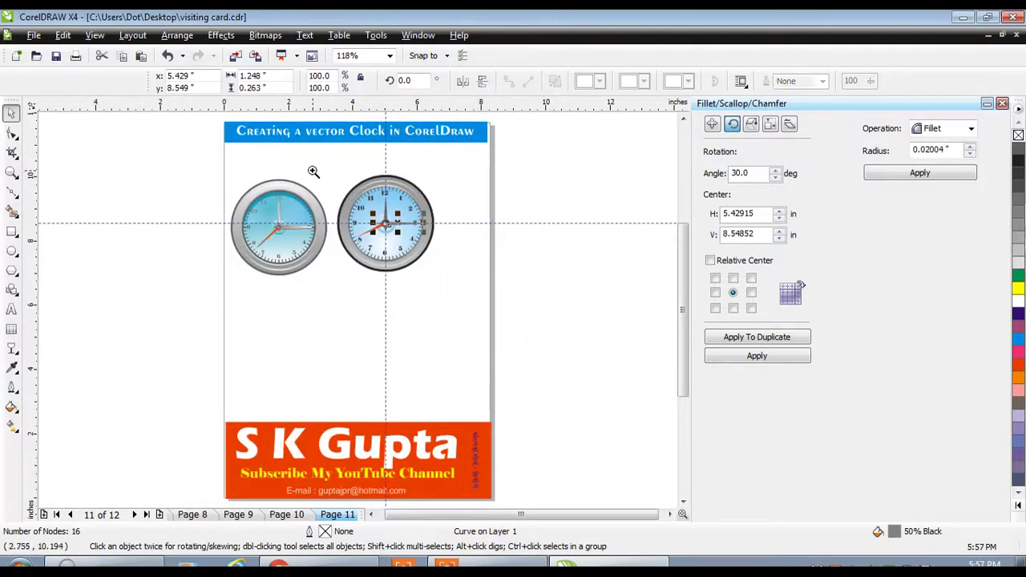
pyautogui.moveTo(312, 171); pyautogui.dragTo(459, 280)
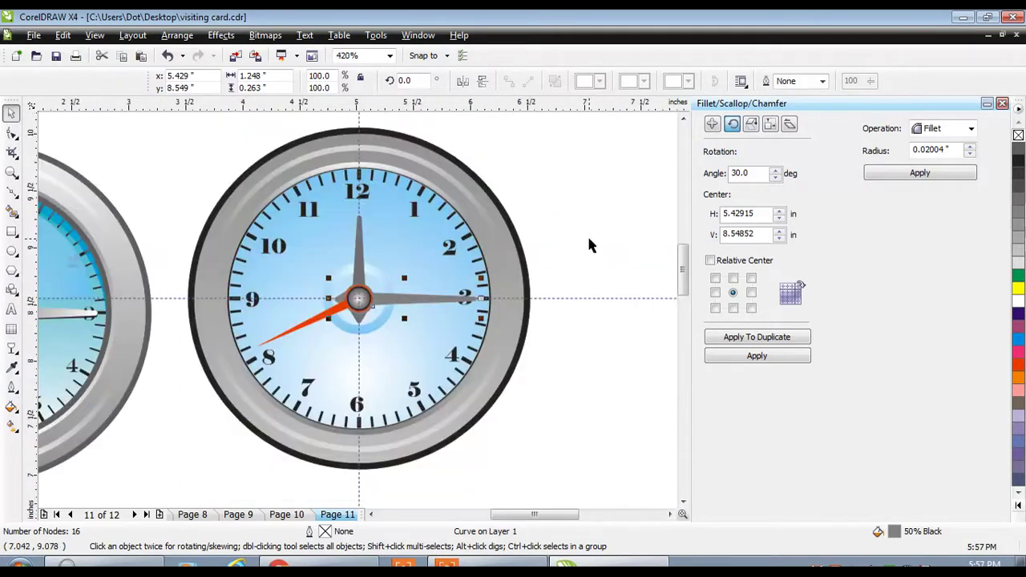
pyautogui.press('Escape')
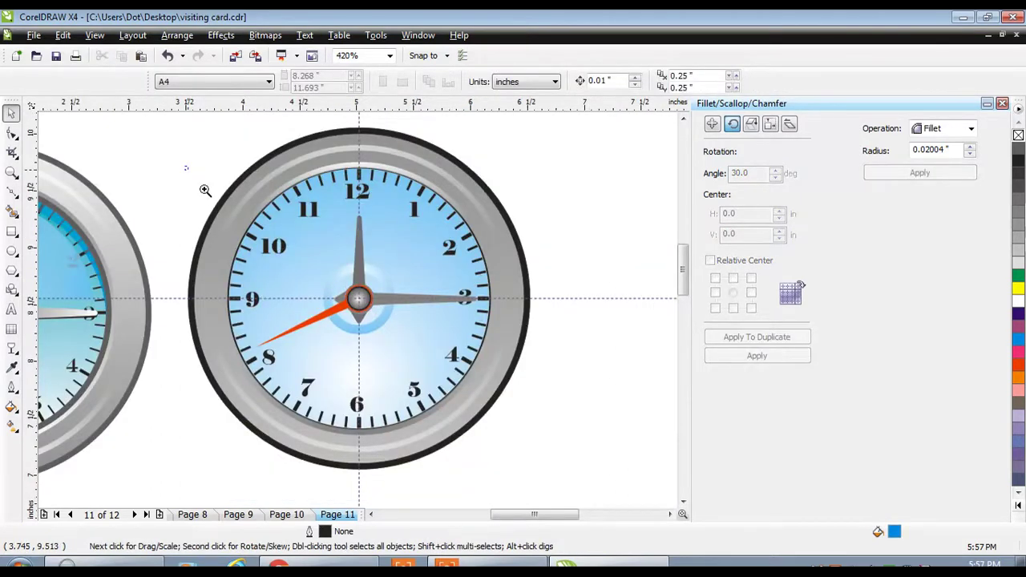
# Set the red hand's rotation centre at the hub's centre and make a copy rotated by about 2.2 degrees
pyautogui.scroll(1, 411, 282)
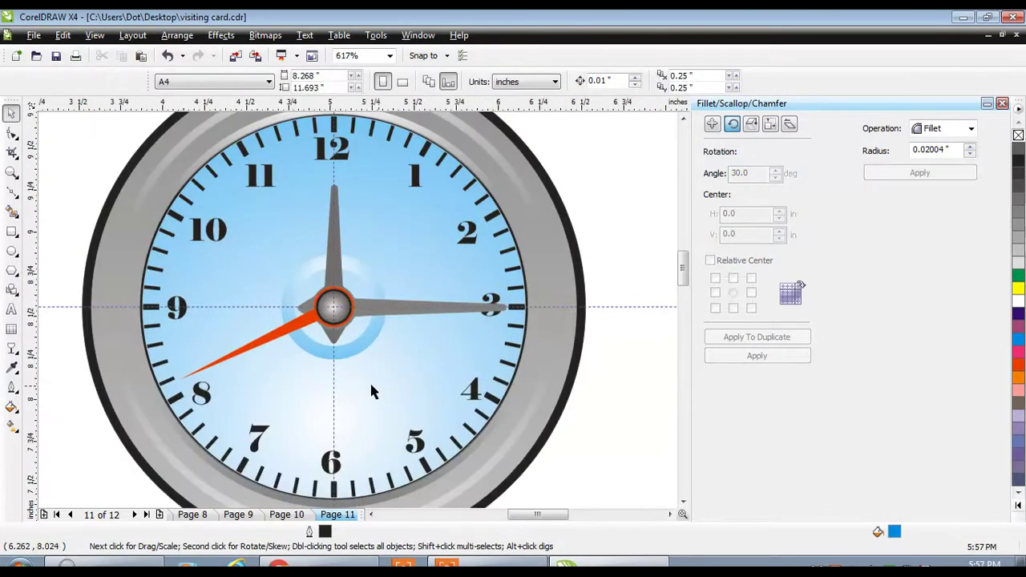
pyautogui.click(266, 343)
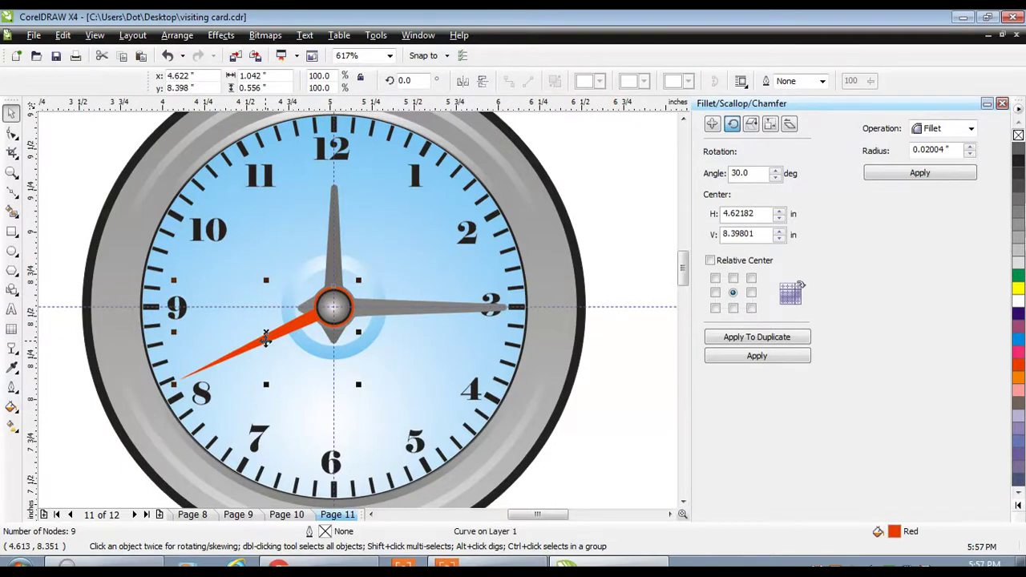
pyautogui.click(269, 338)
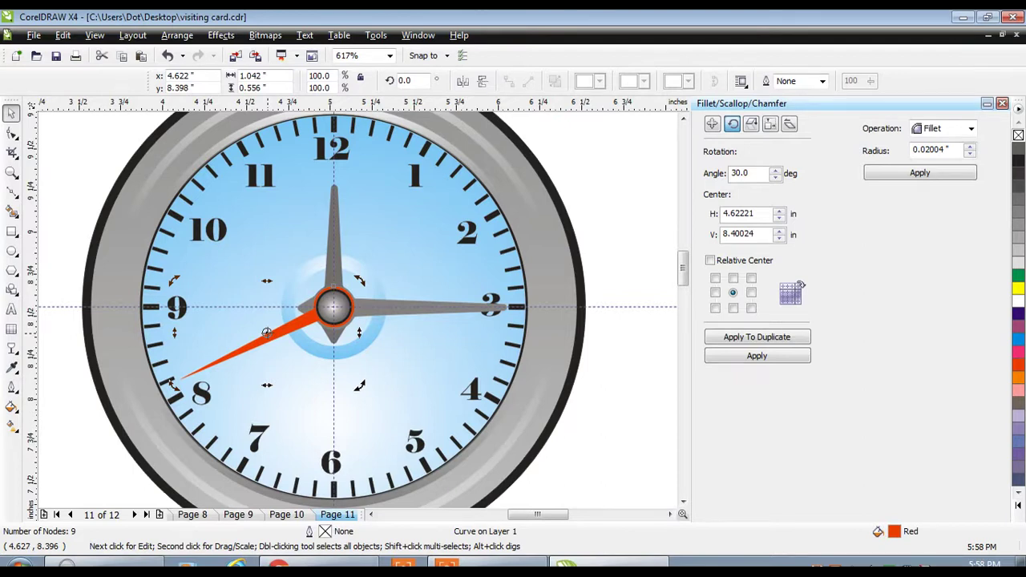
pyautogui.moveTo(266, 332); pyautogui.dragTo(335, 306)
pyautogui.moveTo(334, 306); pyautogui.dragTo(333, 307)
pyautogui.moveTo(171, 389); pyautogui.dragTo(178, 392)
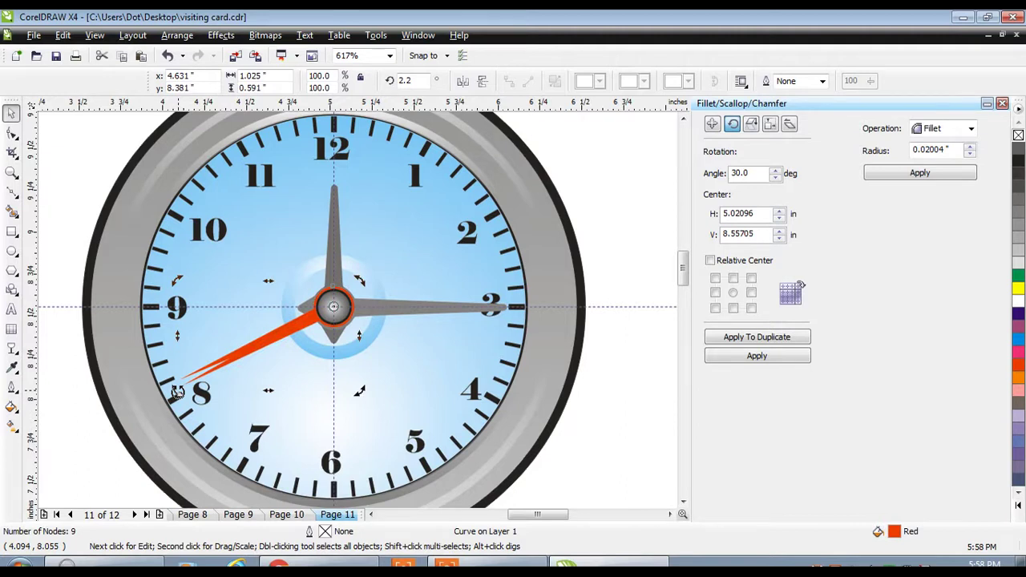
# Fill the rotated copy of the red hand with Cyan and order it behind the red hand
pyautogui.click(1018, 341)
pyautogui.click(179, 36)
pyautogui.moveTo(226, 110)
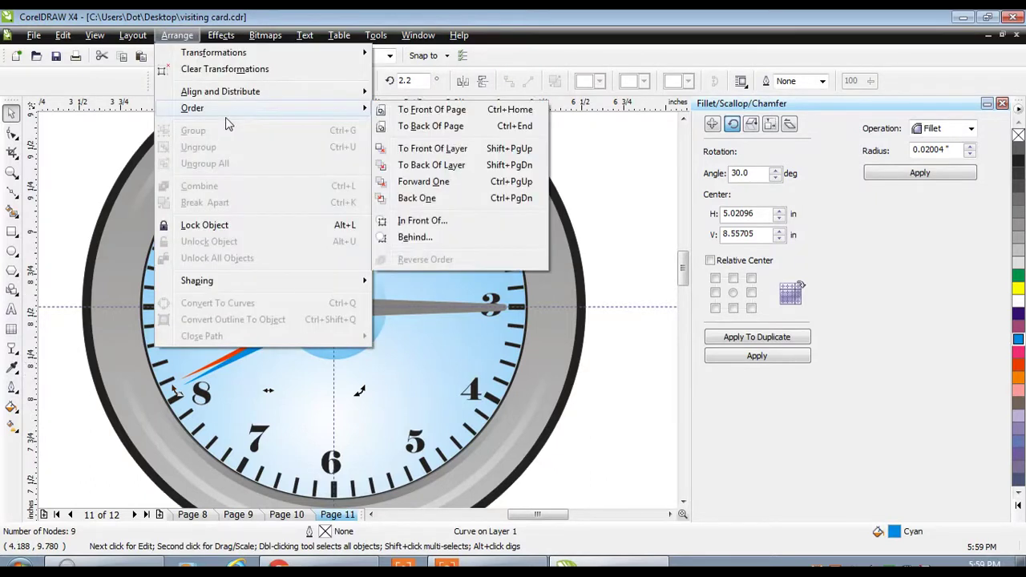
pyautogui.click(441, 202)
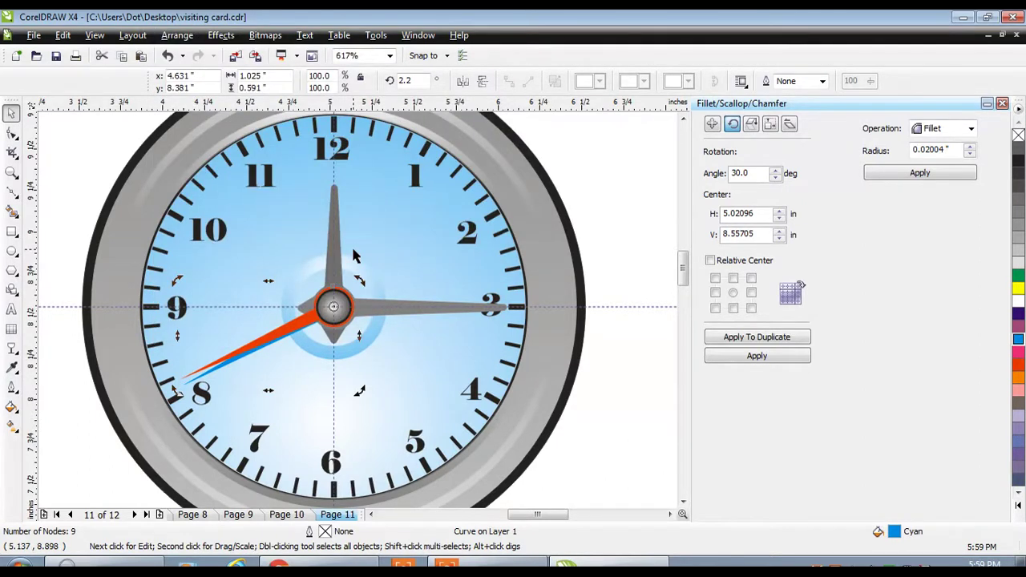
# Set the 12 o'clock hand's rotation centre at the hub's centre and try a copy rotated to about 359.3 degrees
pyautogui.click(337, 190)
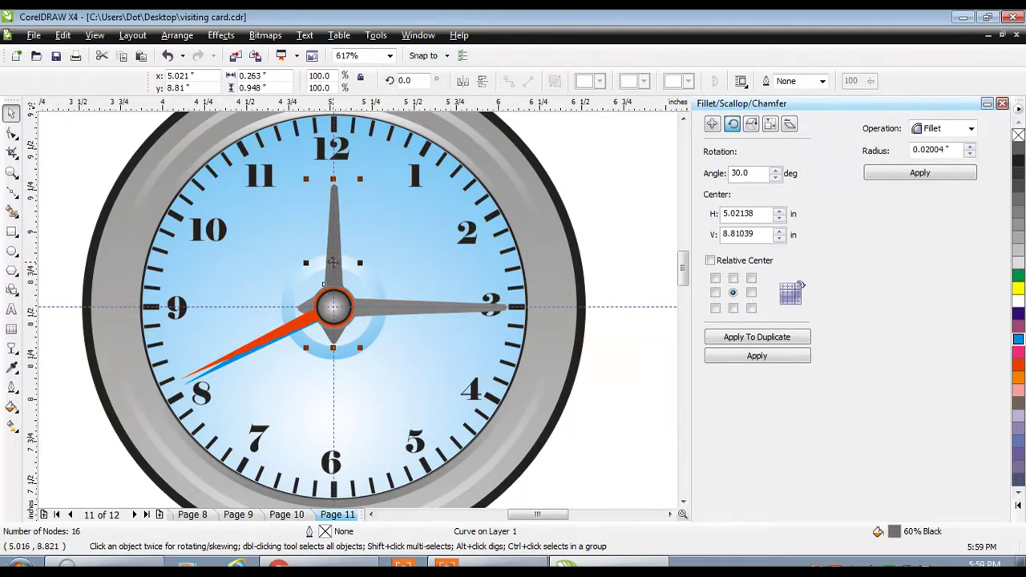
pyautogui.click(332, 262)
pyautogui.moveTo(361, 177); pyautogui.dragTo(365, 182)
pyautogui.hotkey('ctrl', 'z')
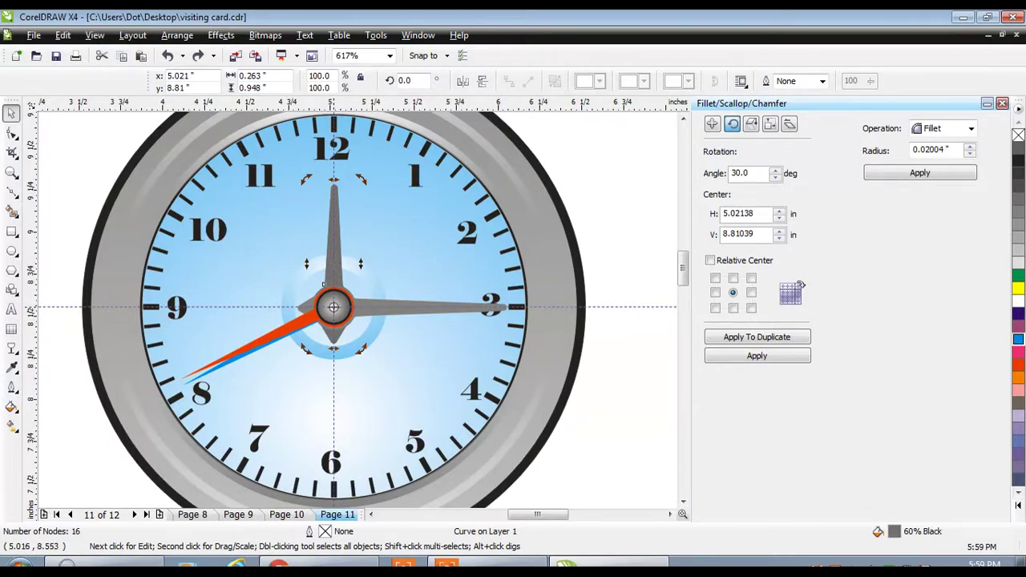
pyautogui.click(334, 307)
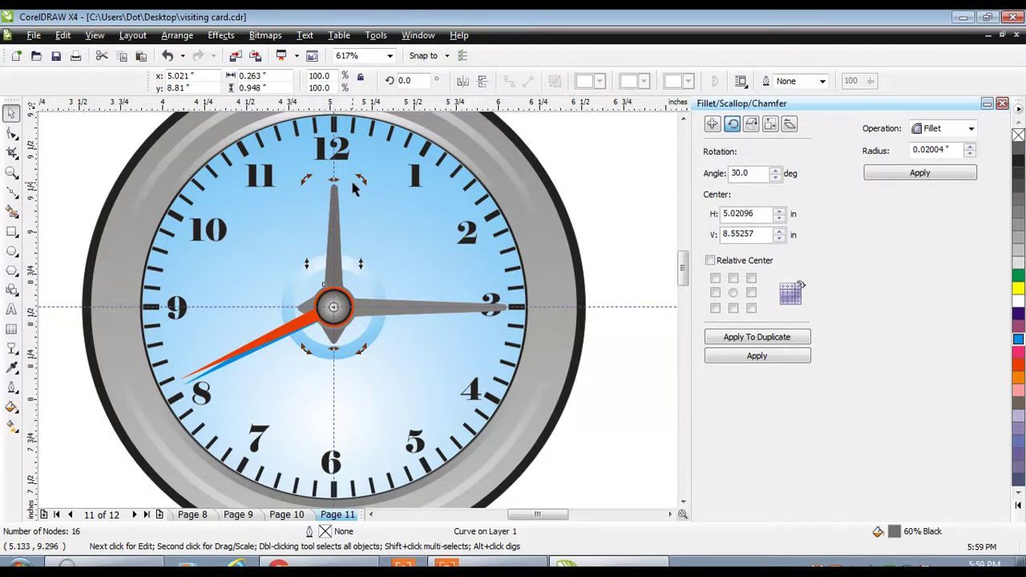
pyautogui.moveTo(358, 181); pyautogui.dragTo(362, 182)
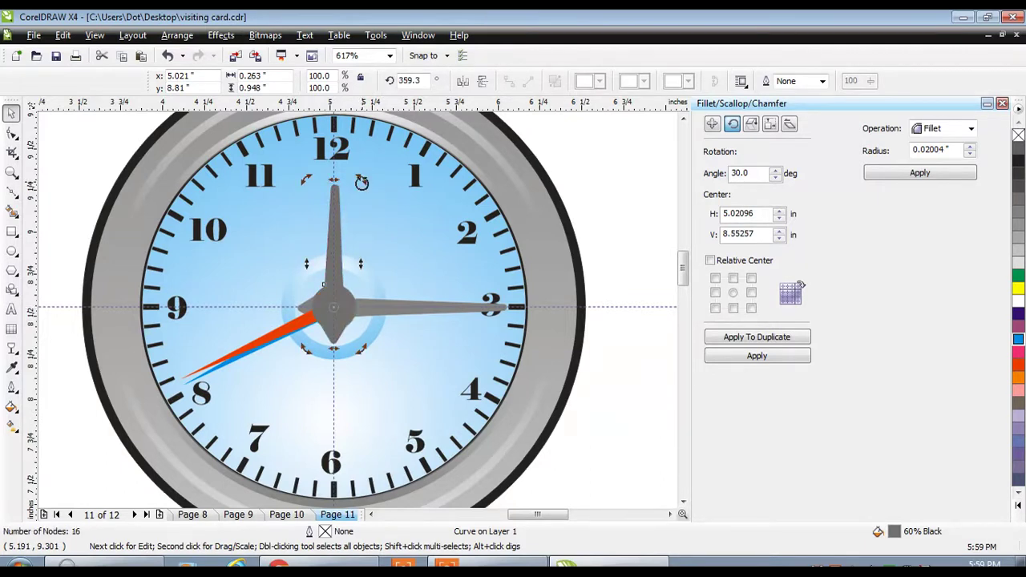
pyautogui.hotkey('ctrl', 'z')
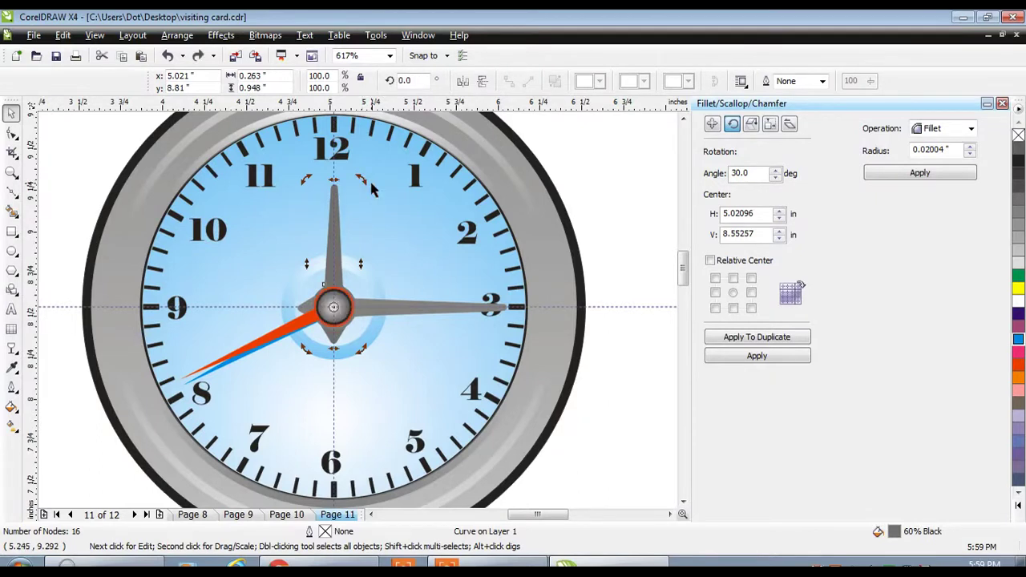
# Make a Black copy of the 12 o'clock hand behind the grey one, rotated to about 358.8 degrees
pyautogui.click(1018, 162)
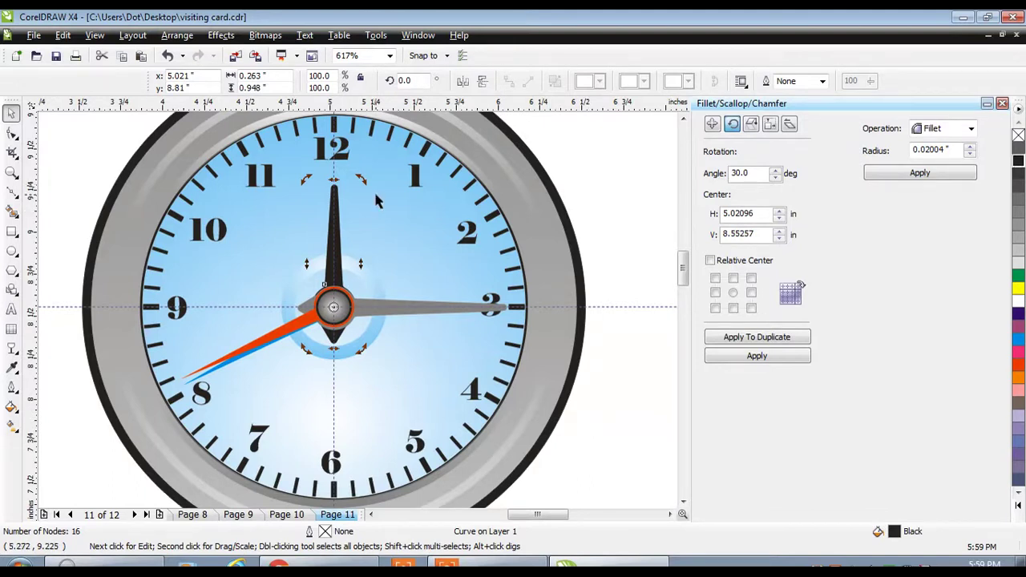
pyautogui.click(177, 36)
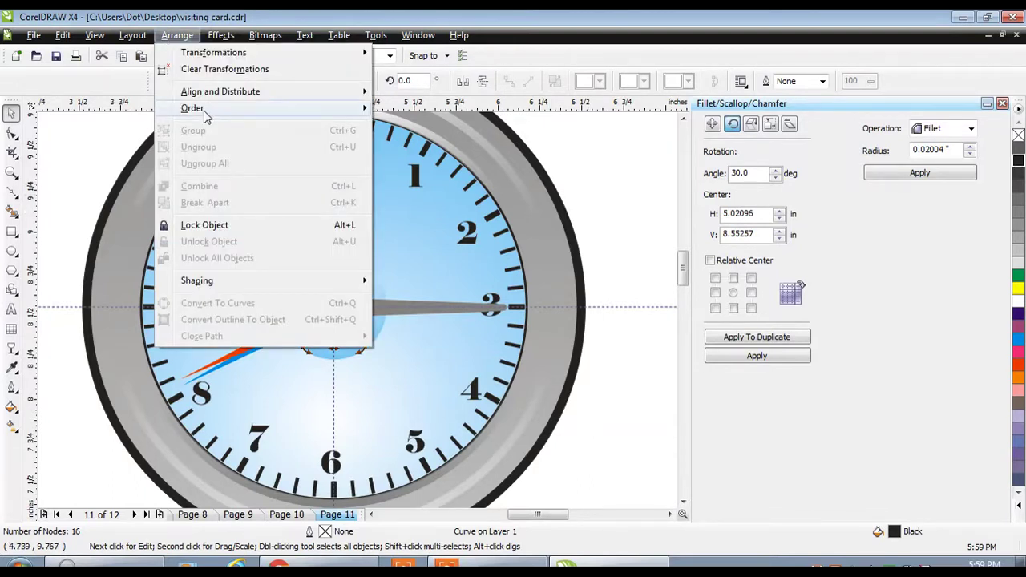
pyautogui.moveTo(200, 111)
pyautogui.click(417, 198)
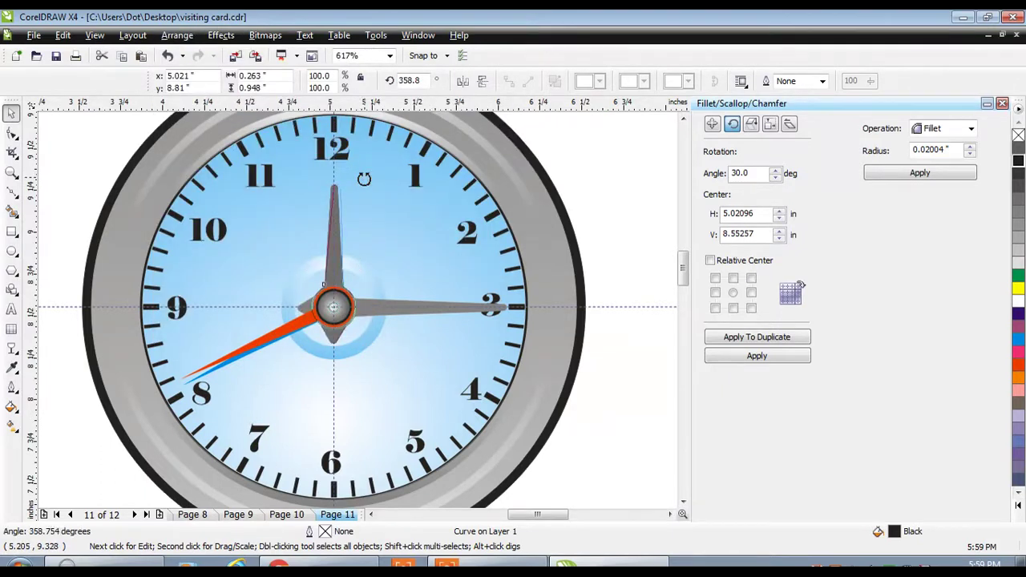
pyautogui.moveTo(364, 178); pyautogui.dragTo(364, 178)
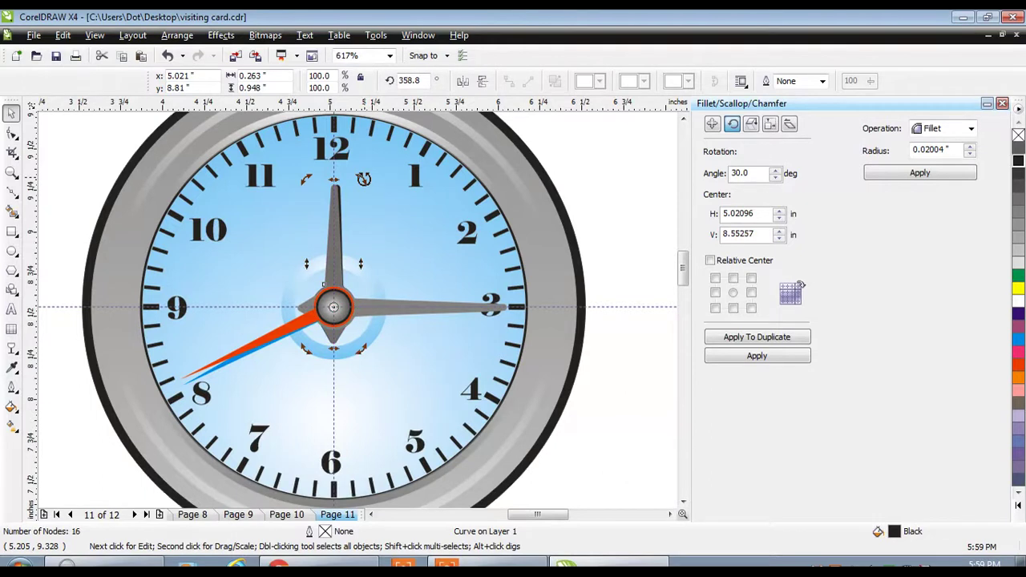
# Duplicate the grey 3 o'clock hand in place, undo the copy's stray move and fill it with Green
pyautogui.click(431, 303)
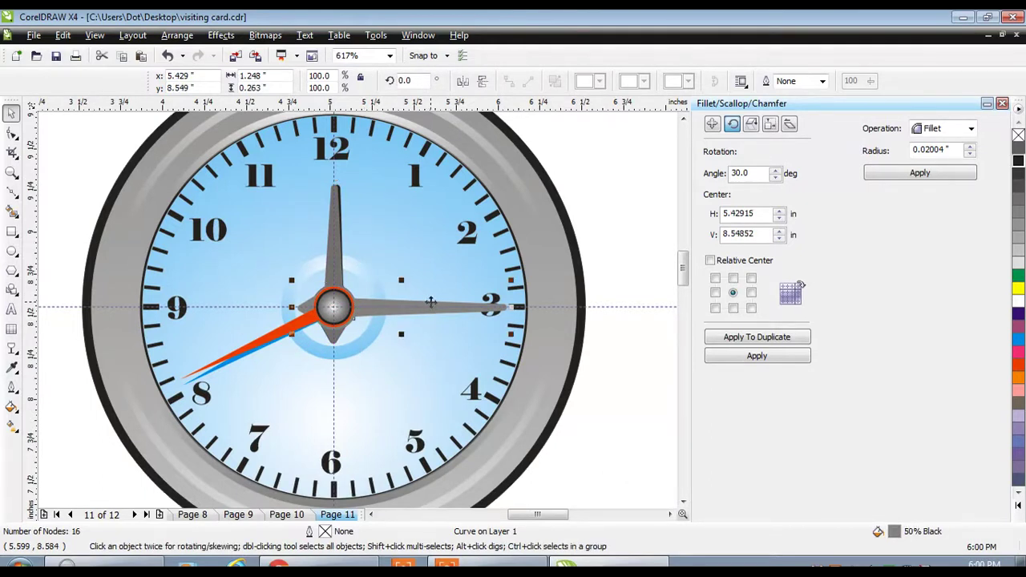
pyautogui.click(366, 316)
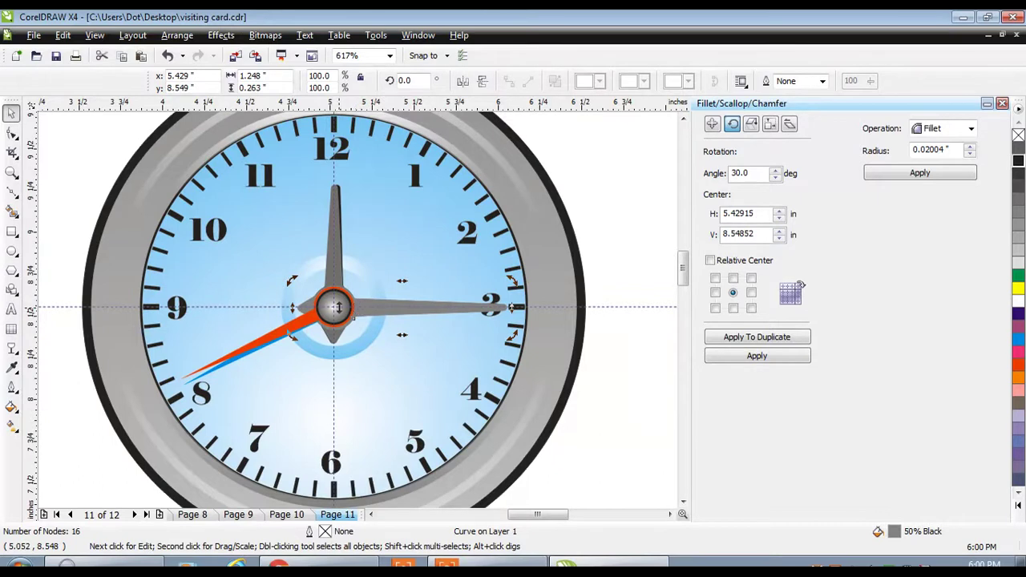
pyautogui.press('z')
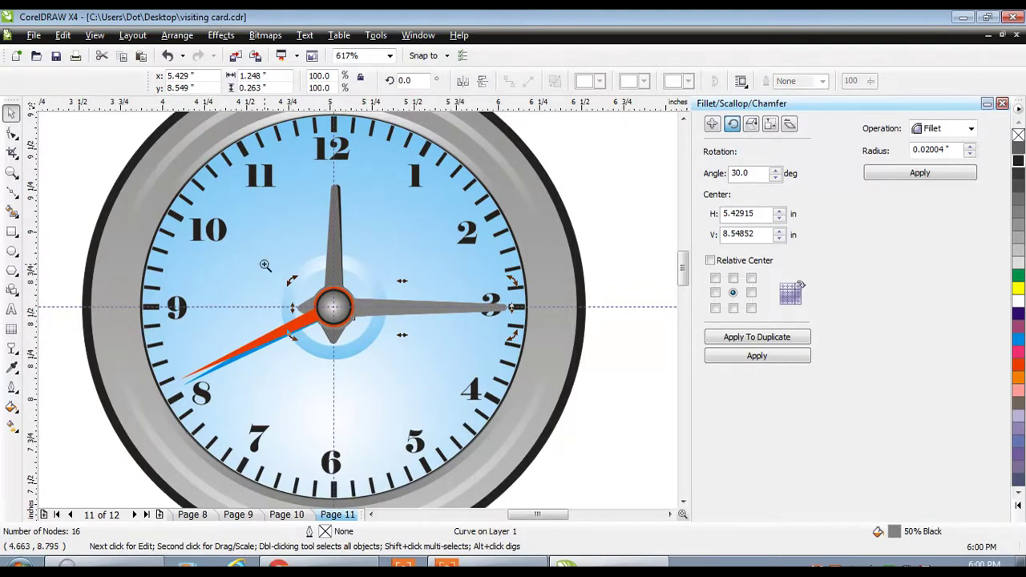
pyautogui.click(417, 308)
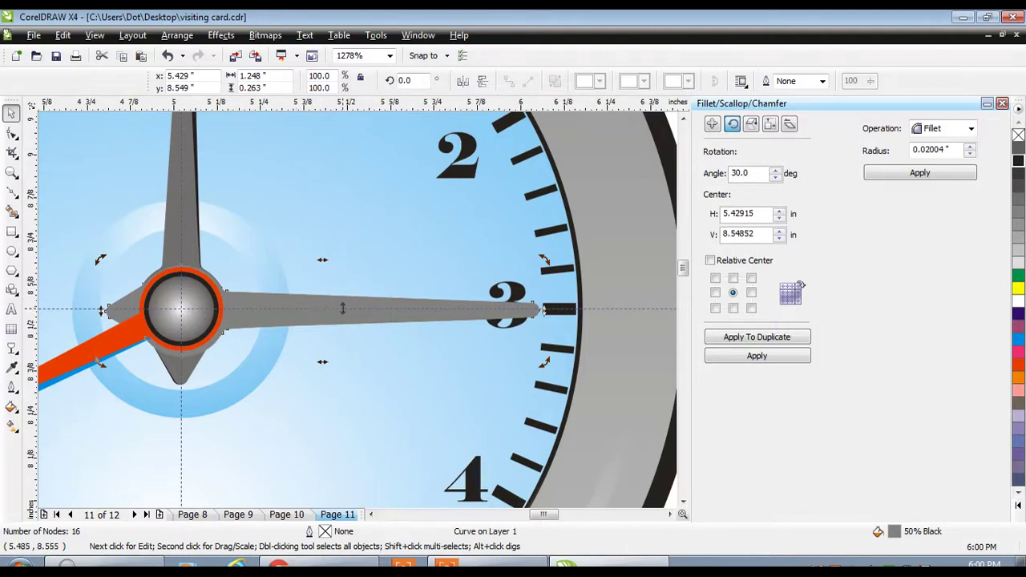
pyautogui.click(253, 303)
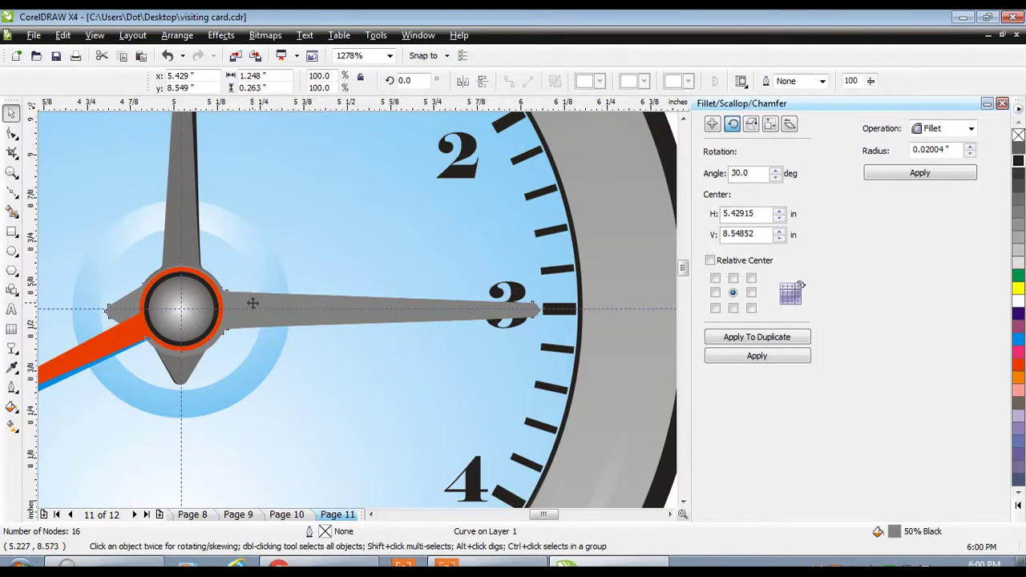
pyautogui.moveTo(253, 303); pyautogui.dragTo(202, 303)
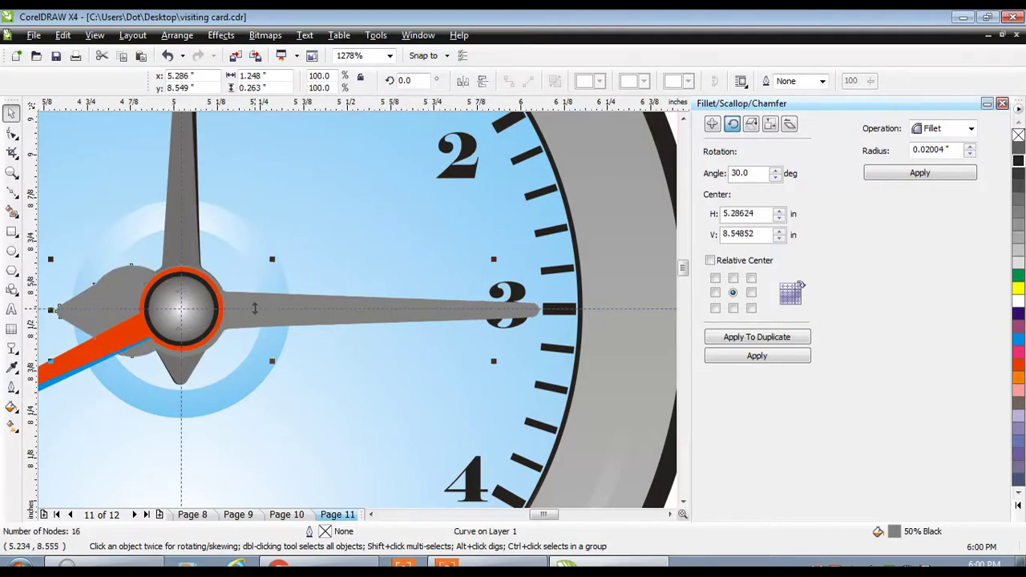
pyautogui.hotkey('ctrl', 'z')
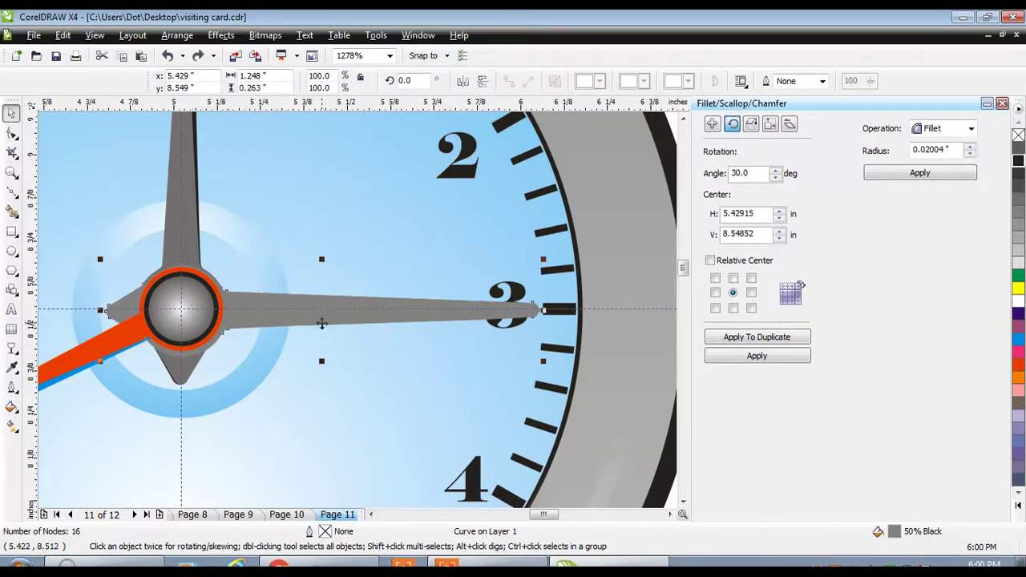
pyautogui.click(1015, 276)
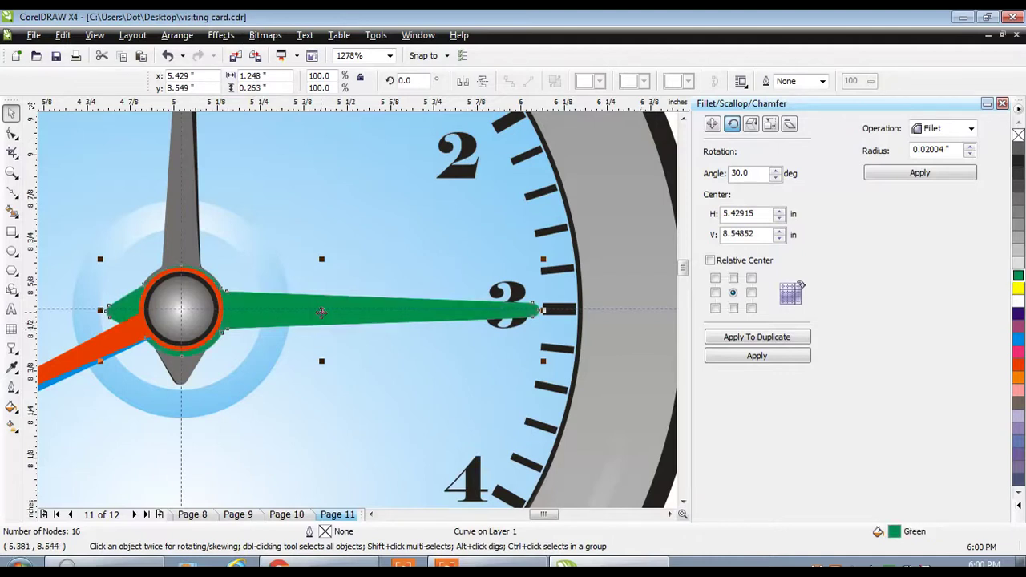
# Set the green copy's rotation centre at the hub's centre and rotate the copy to about 359.4 degrees
pyautogui.click(322, 311)
pyautogui.moveTo(322, 311); pyautogui.dragTo(181, 309)
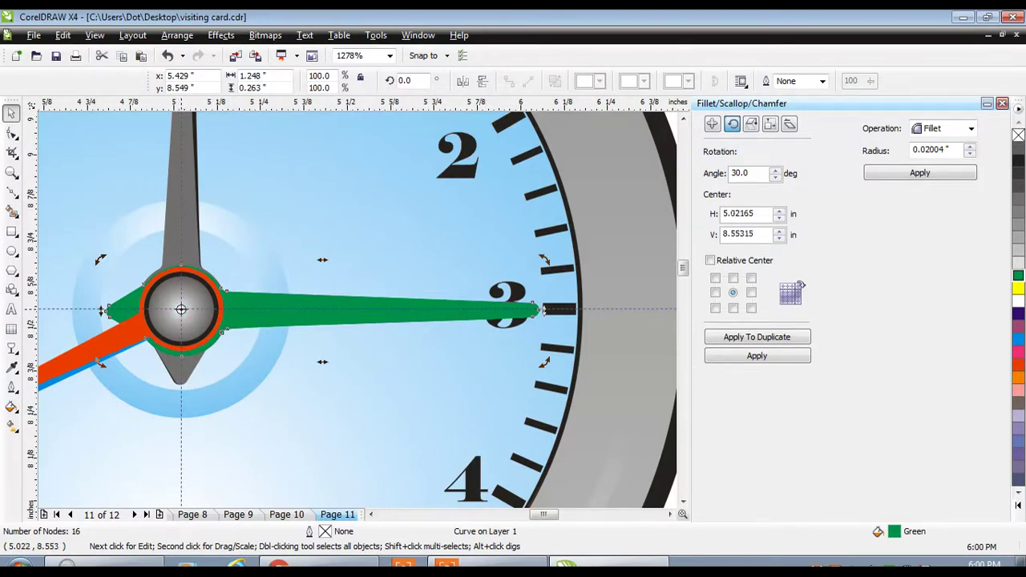
pyautogui.moveTo(544, 361); pyautogui.dragTo(545, 365)
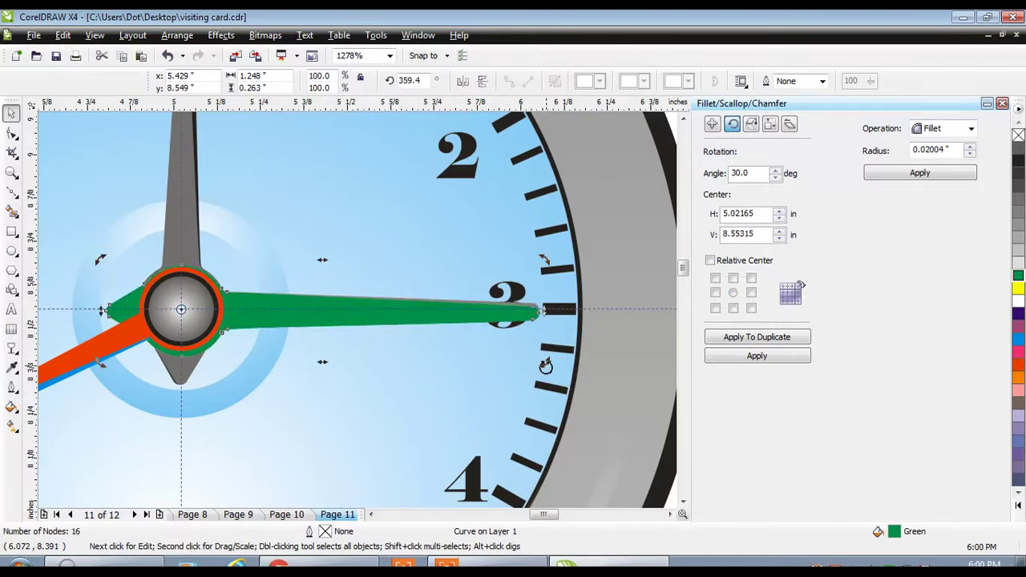
# Fill the rotated copy of the 3 o'clock hand with Black and order it back one, behind the grey hand
pyautogui.click(1018, 163)
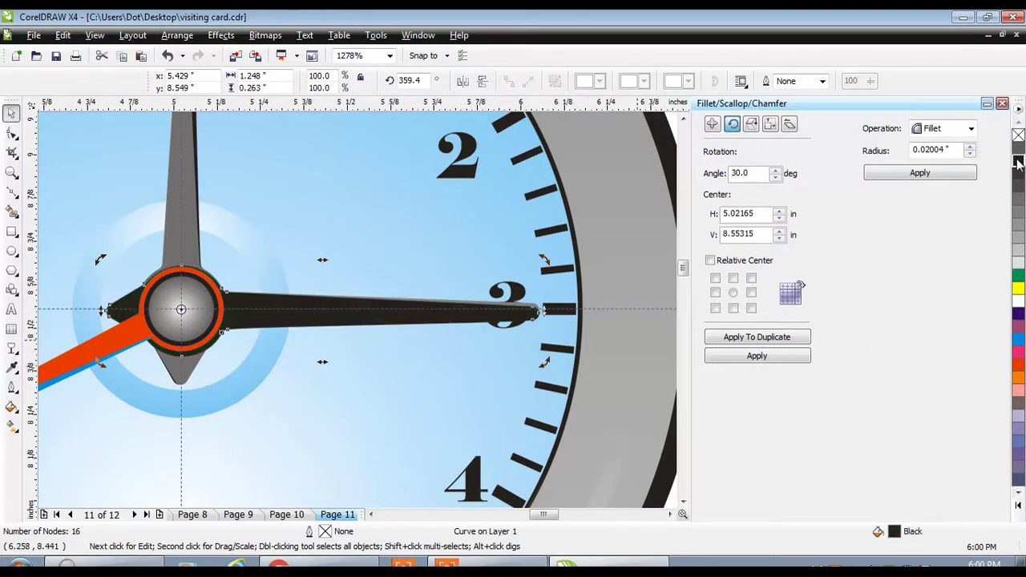
pyautogui.click(175, 36)
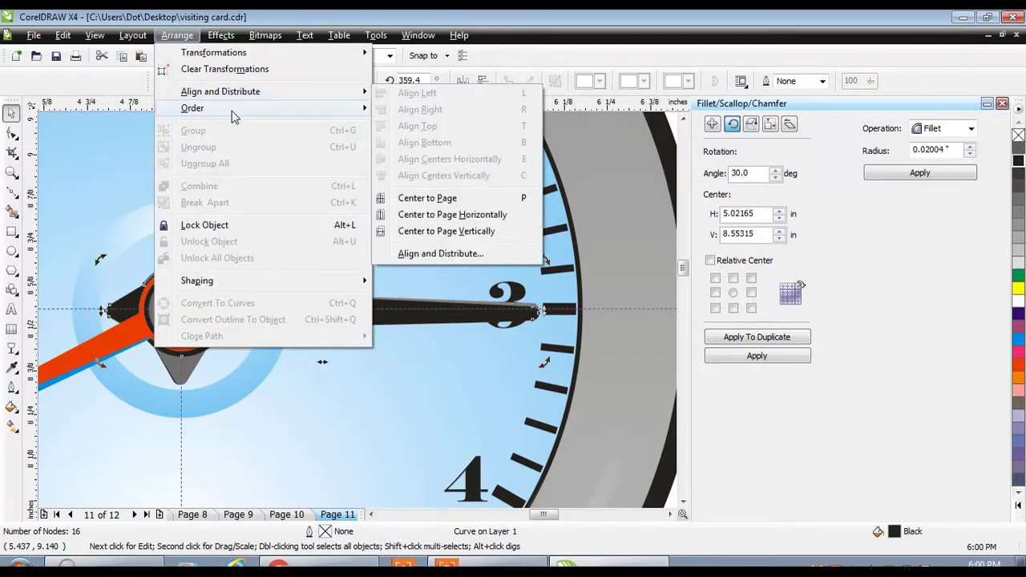
pyautogui.moveTo(232, 116)
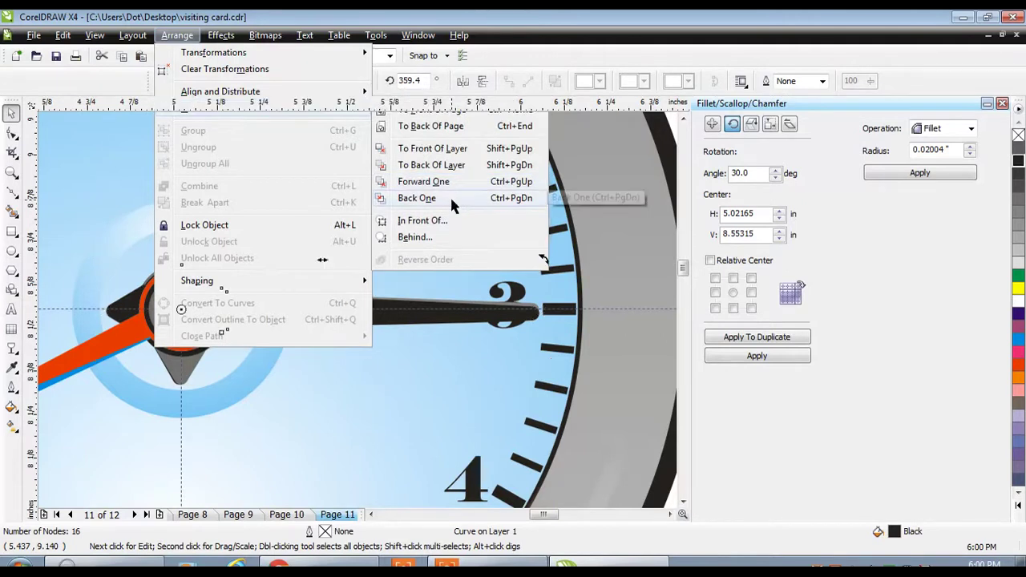
pyautogui.click(451, 199)
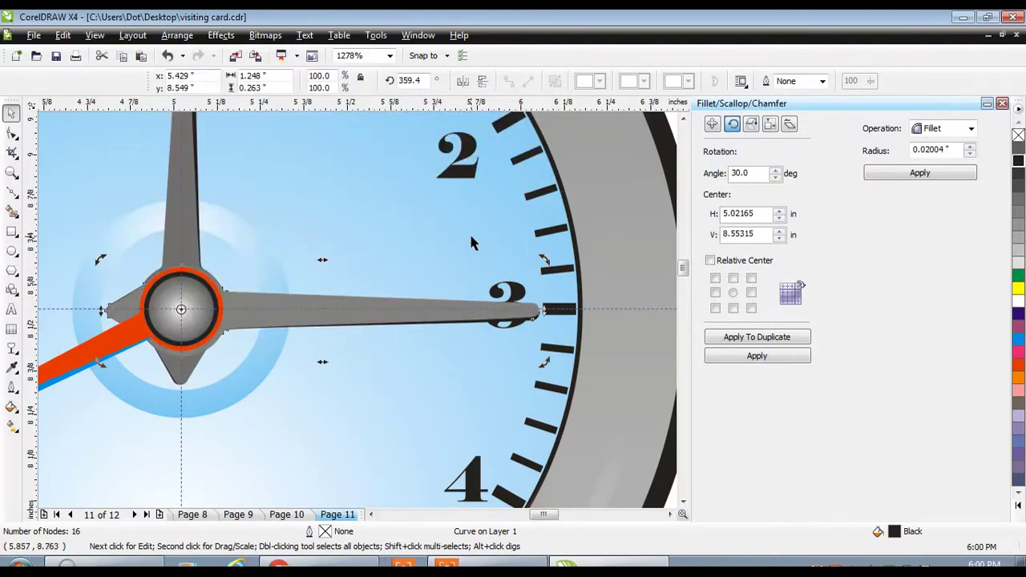
# Compare the drawn clock's hands and dial with the finished reference clock beside it
pyautogui.press('F4')
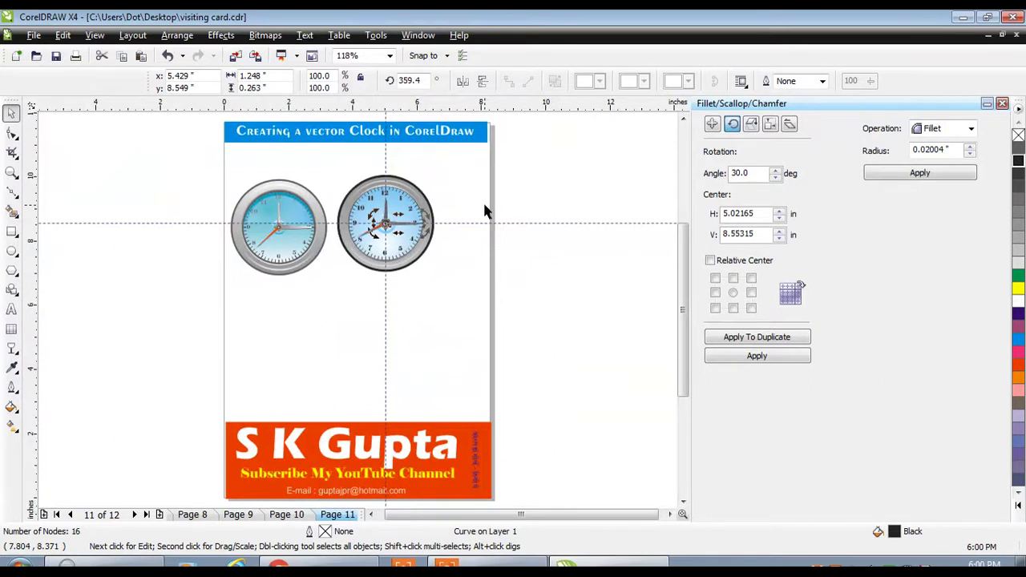
pyautogui.click(484, 210)
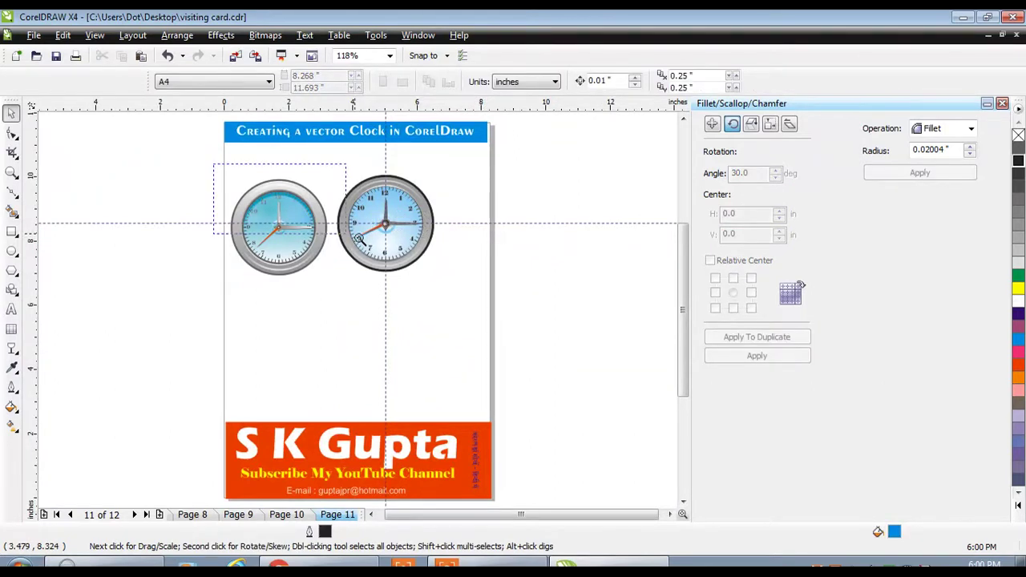
pyautogui.scroll(2, 359, 238)
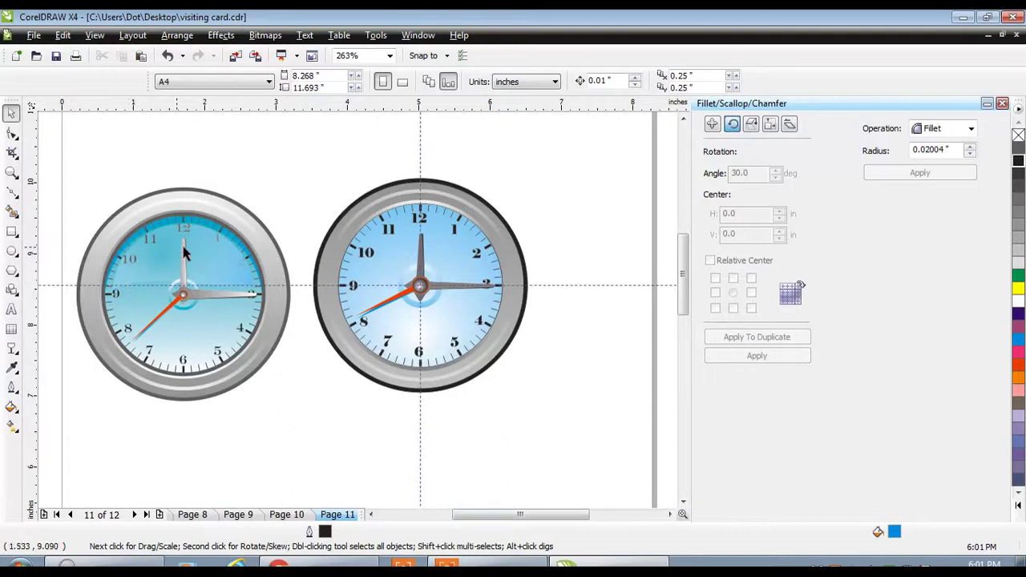
pyautogui.moveTo(182, 253); pyautogui.dragTo(417, 324)
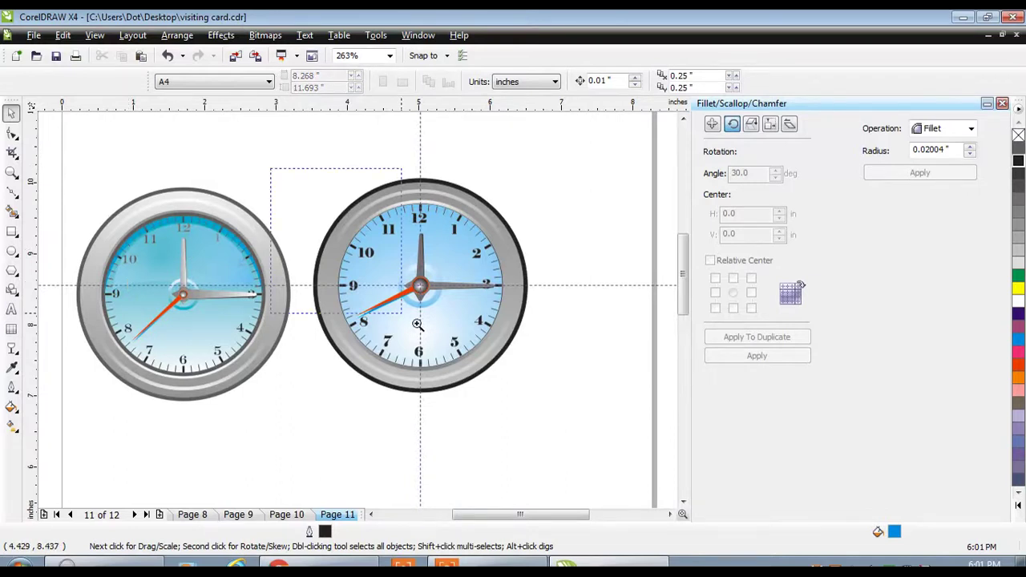
pyautogui.scroll(2, 416, 324)
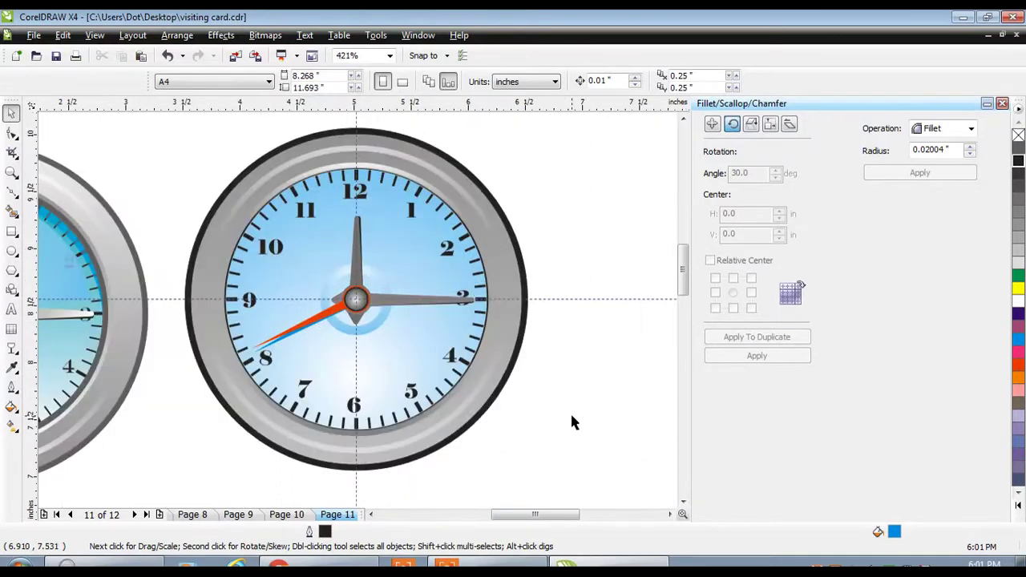
pyautogui.click(448, 210)
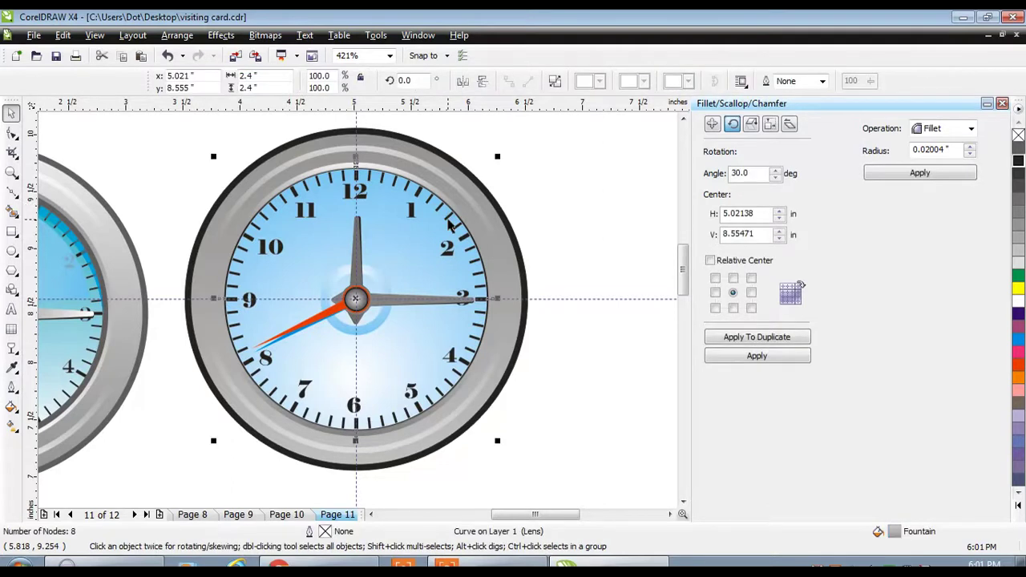
pyautogui.click(558, 215)
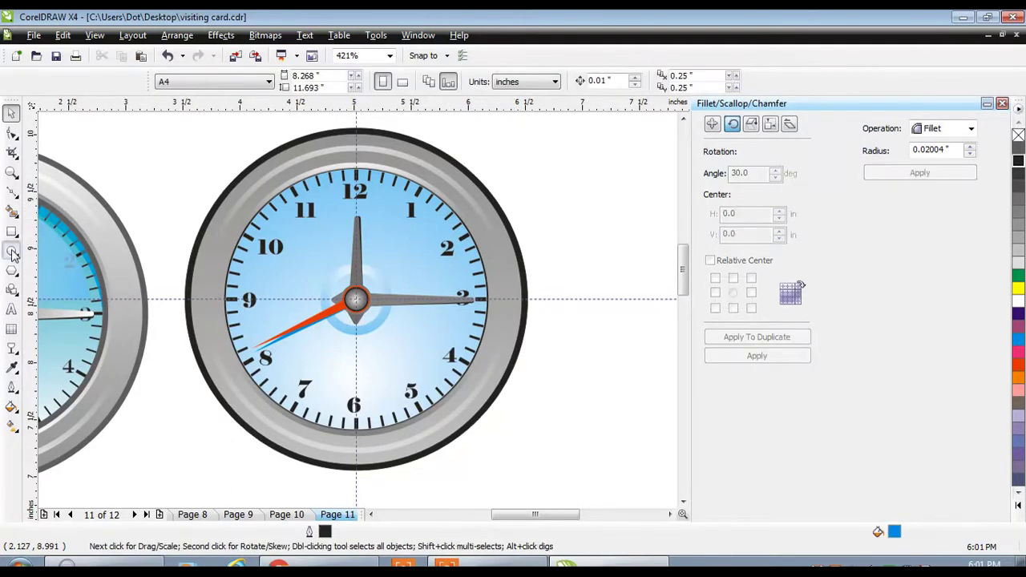
# Draw an ellipse about 1.0 by 0.84 inches around the clock's hub and remove its fill
pyautogui.click(12, 251)
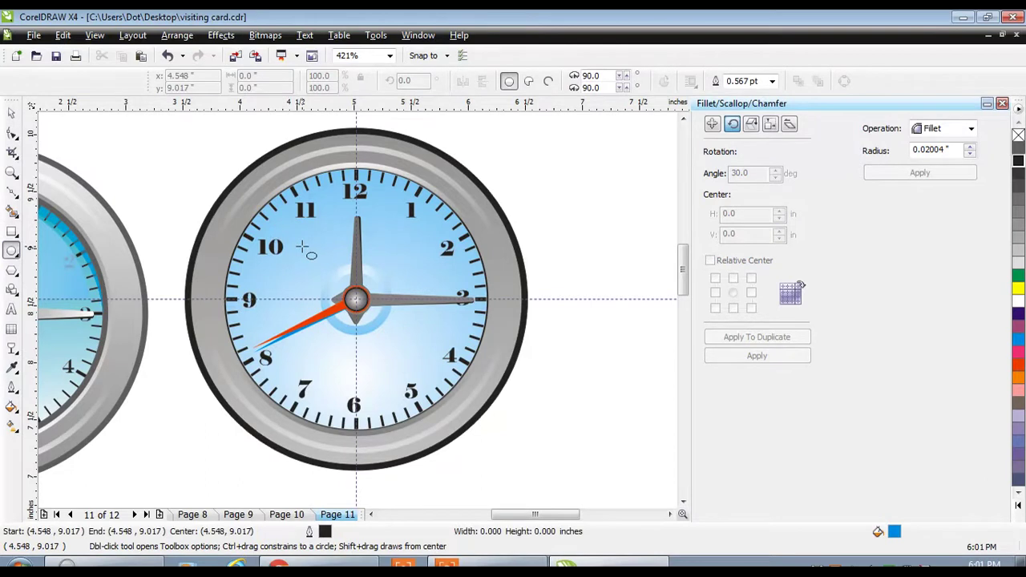
pyautogui.moveTo(300, 242); pyautogui.dragTo(418, 346)
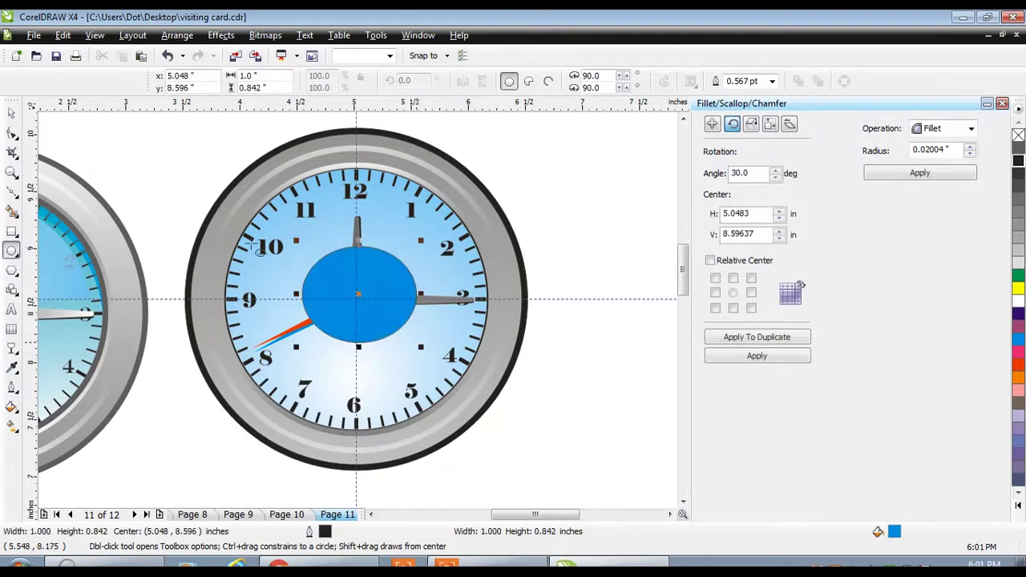
pyautogui.click(11, 116)
pyautogui.click(1017, 134)
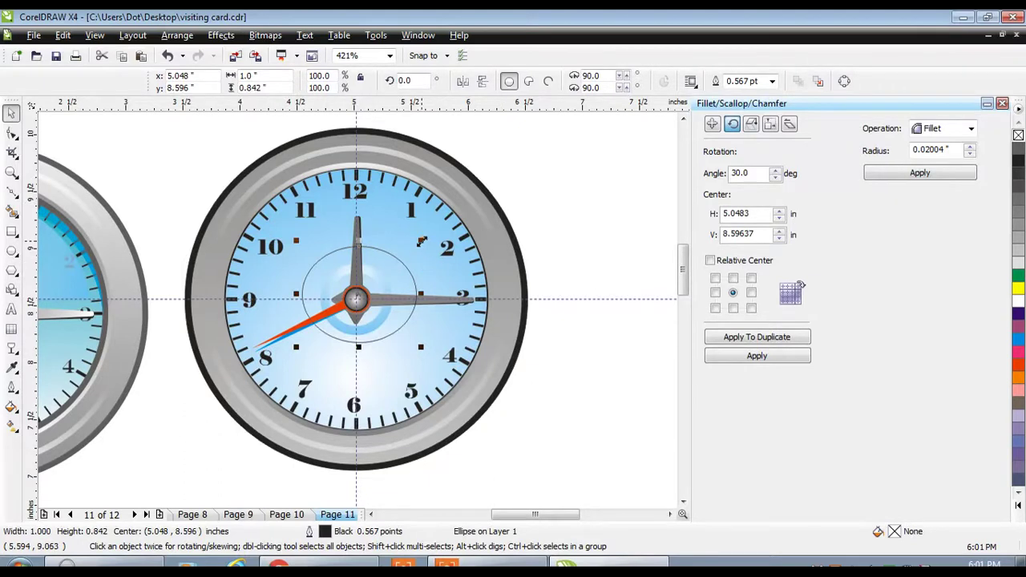
# Resize the unfilled ellipse to 2 by 2 inches and centre it on the clock's outer circle
pyautogui.moveTo(422, 242); pyautogui.dragTo(513, 176)
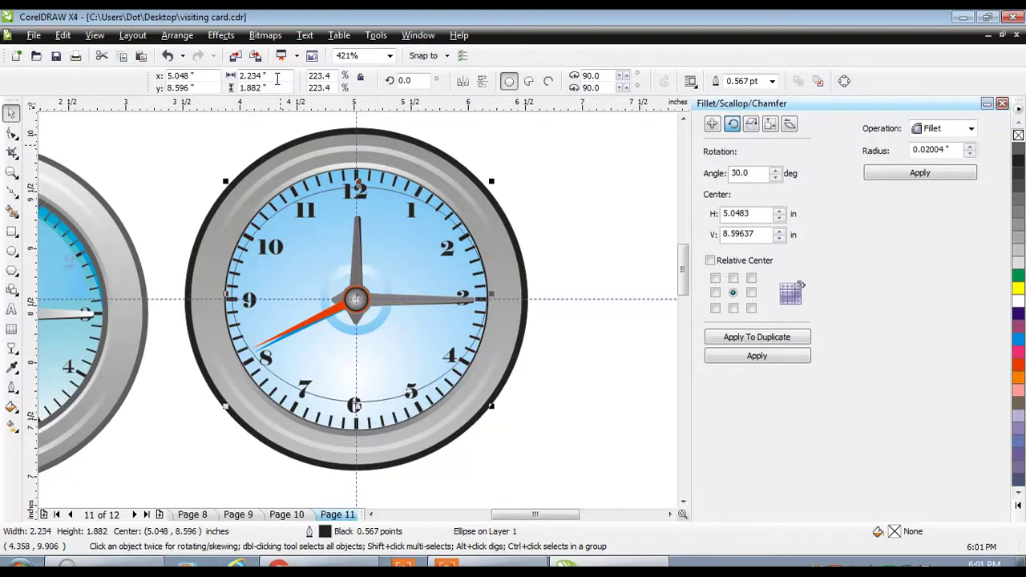
pyautogui.moveTo(273, 76); pyautogui.dragTo(238, 77)
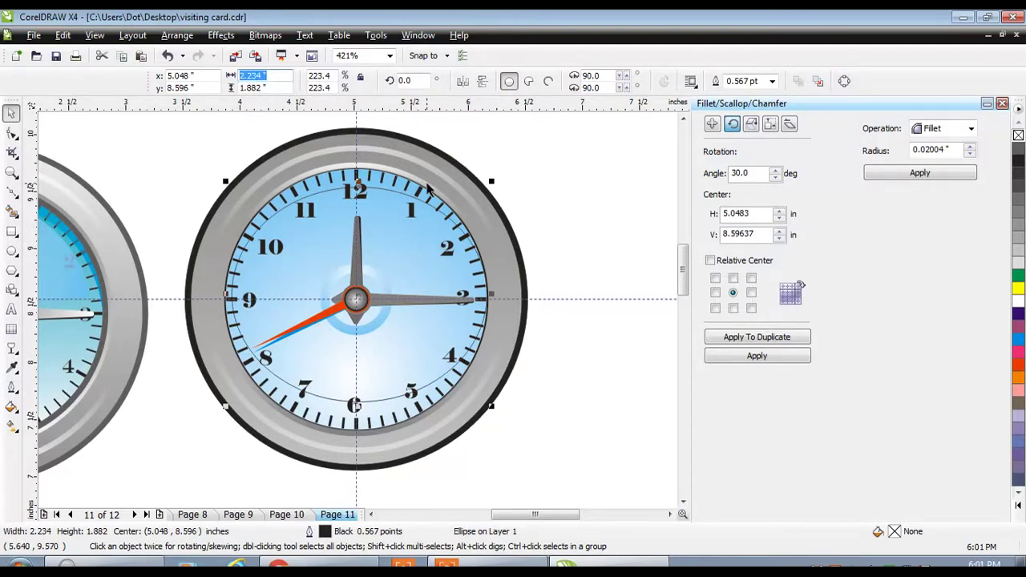
pyautogui.write('2')
pyautogui.press('Tab')
pyautogui.write('2')
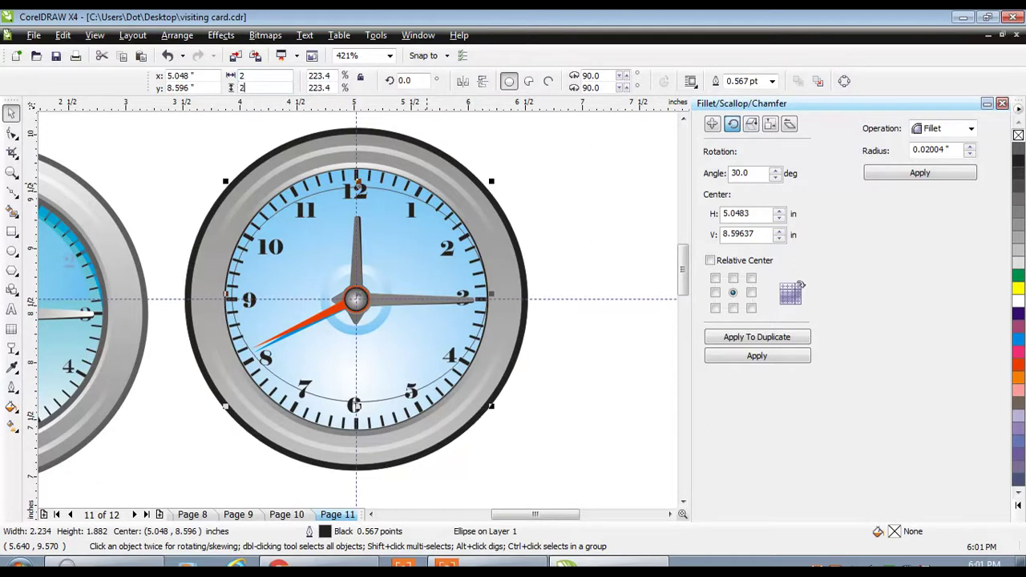
pyautogui.press('Return')
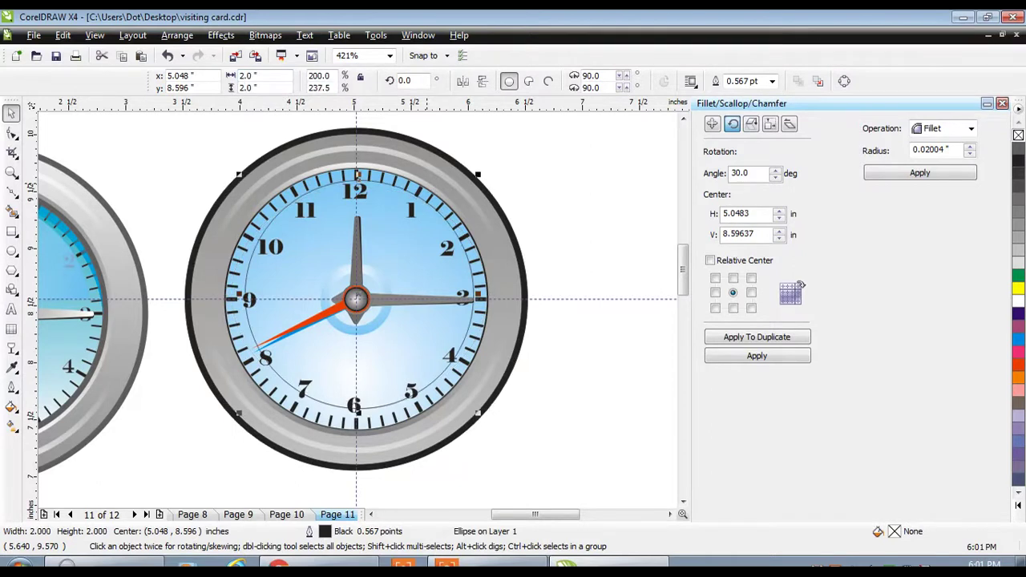
pyautogui.keyDown('shift'); pyautogui.click(416, 149); pyautogui.keyUp('shift')
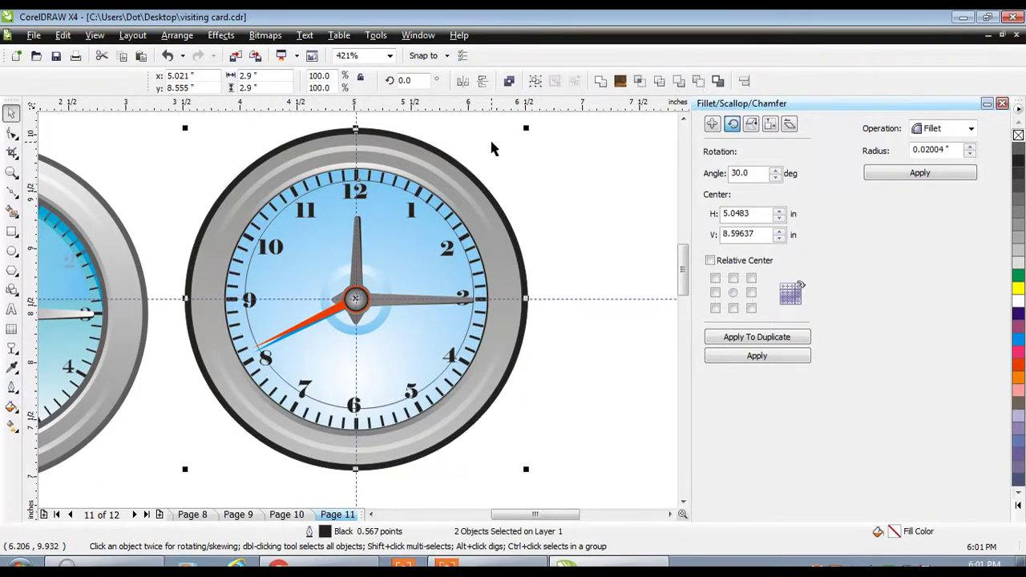
pyautogui.click(492, 146)
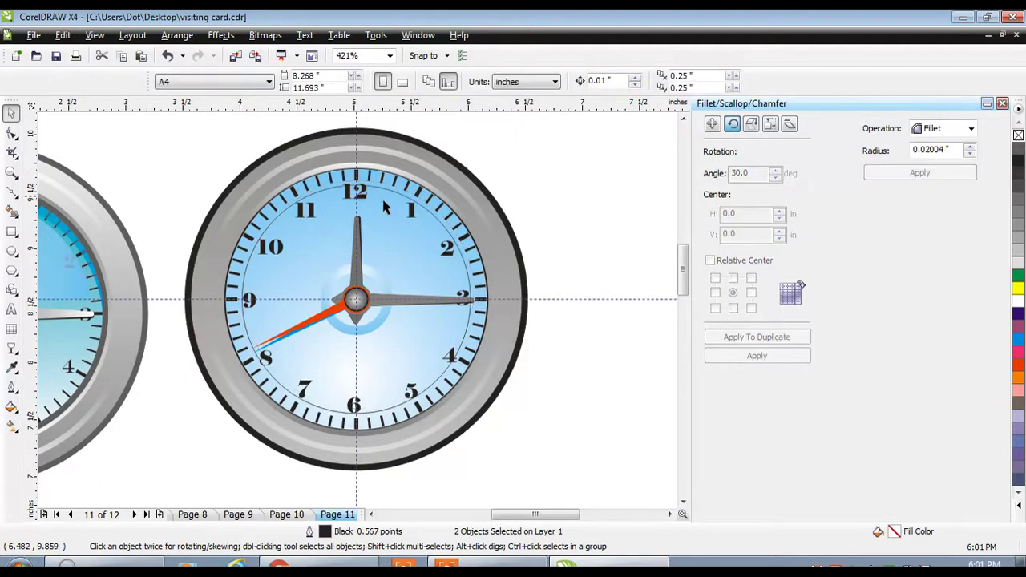
# Cut the unfilled 2-inch circle from the clock, insert a new page after Page 11 and paste the circle there
pyautogui.click(386, 196)
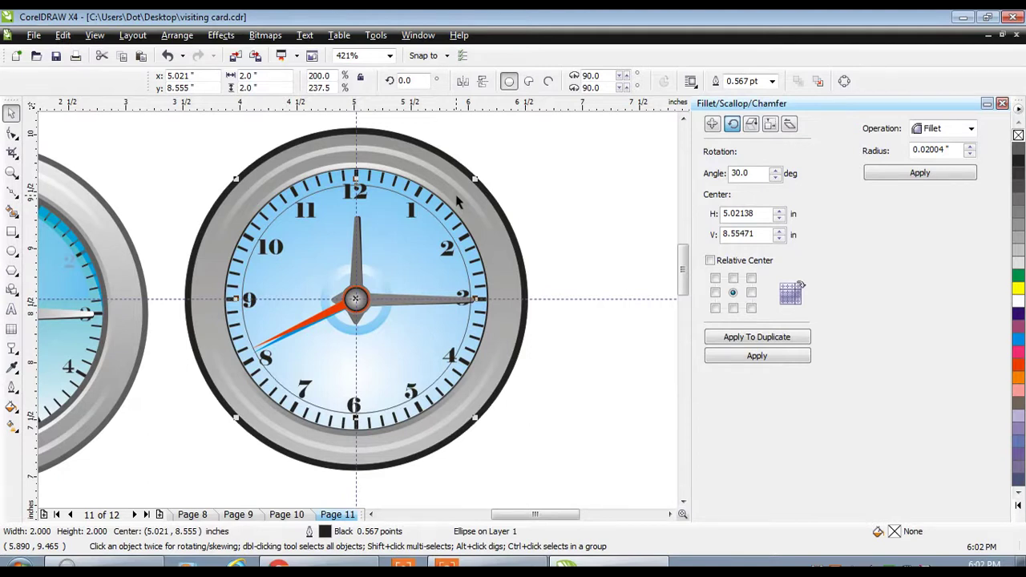
pyautogui.press('Escape')
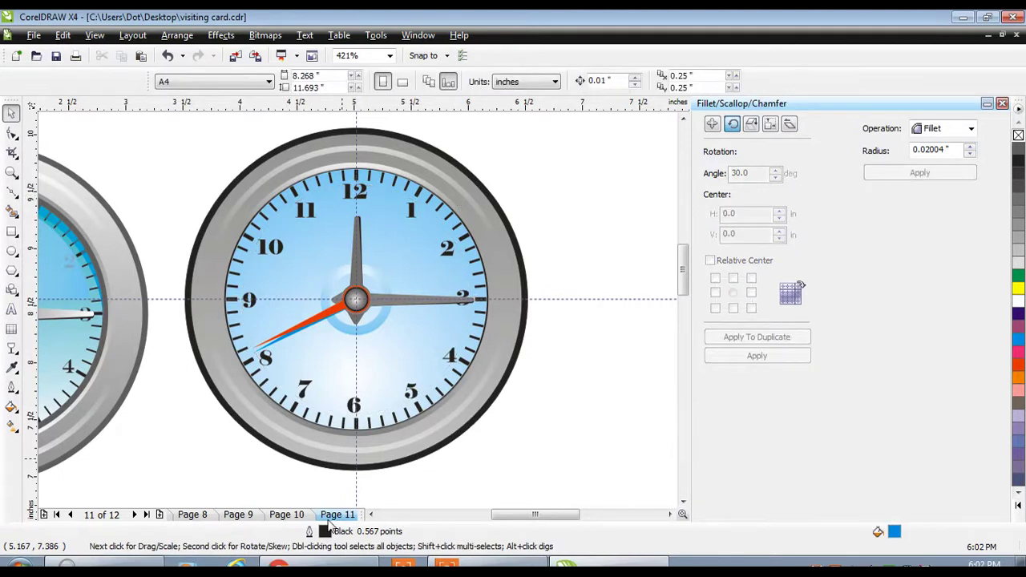
pyautogui.click(159, 514)
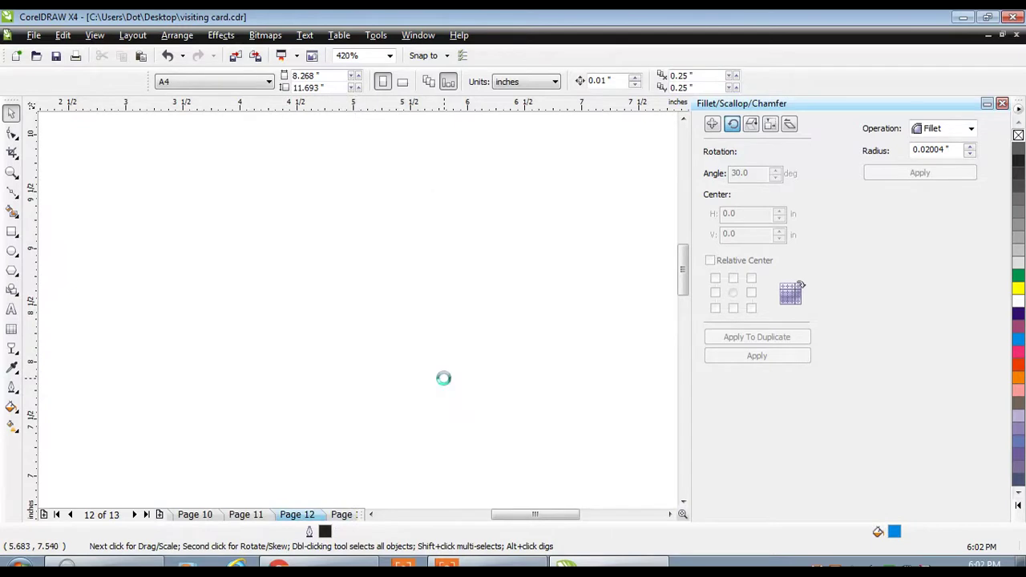
pyautogui.hotkey('ctrl', 'v')
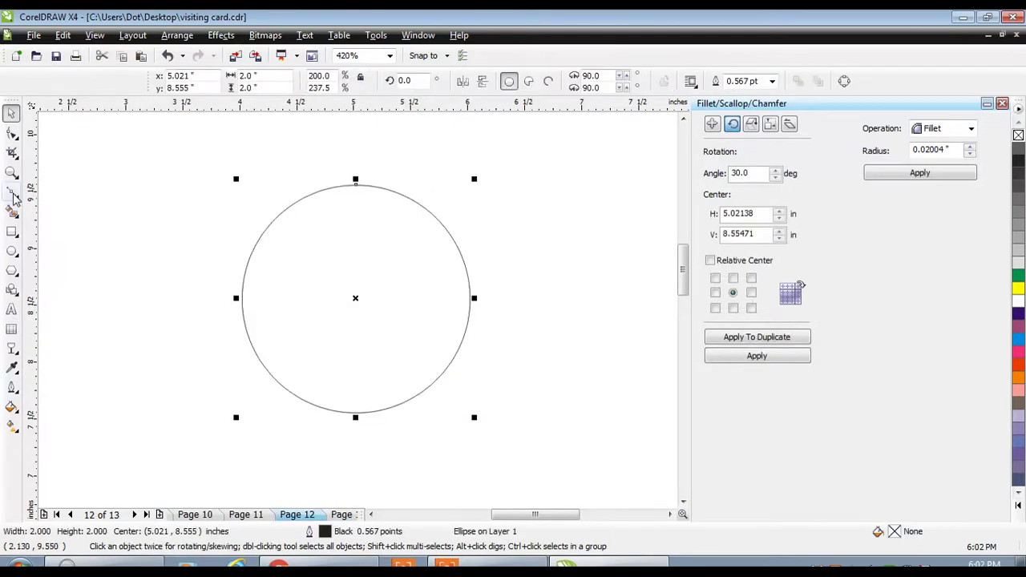
# Draw a straight Bezier line about 2.4 inches wide across the upper half of the circle, extending past both sides
pyautogui.click(12, 195)
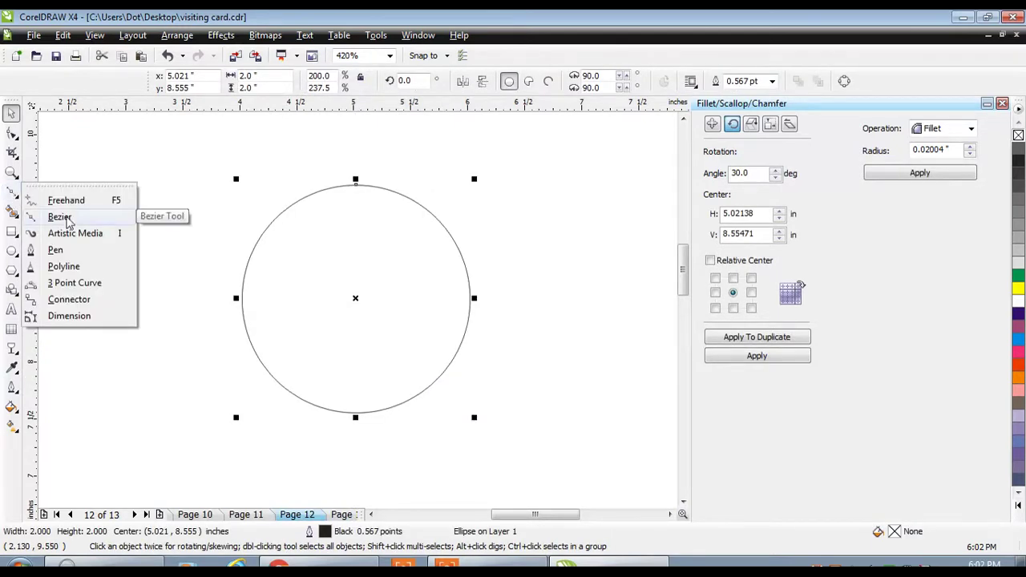
pyautogui.click(72, 225)
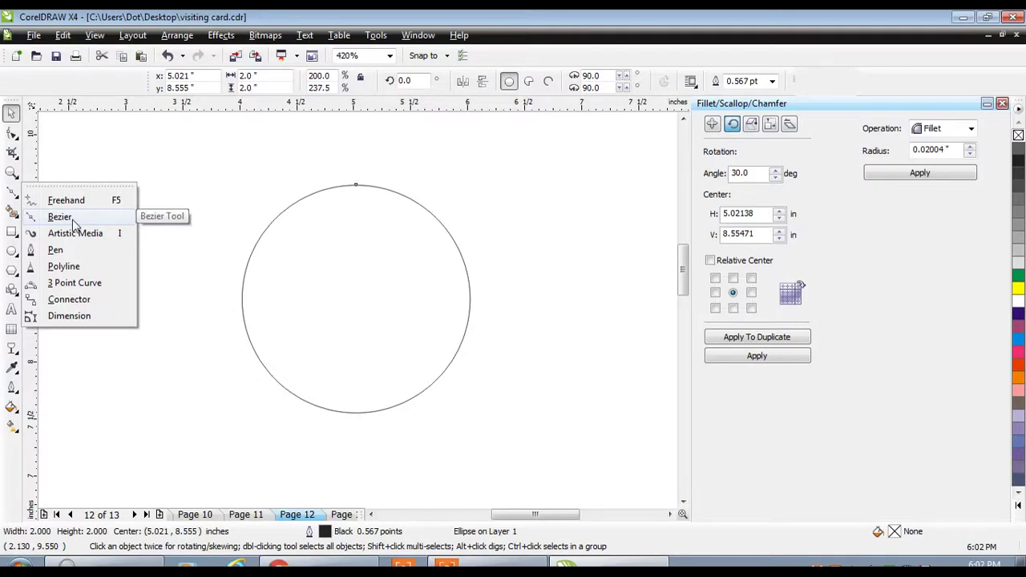
pyautogui.click(224, 290)
pyautogui.click(499, 253)
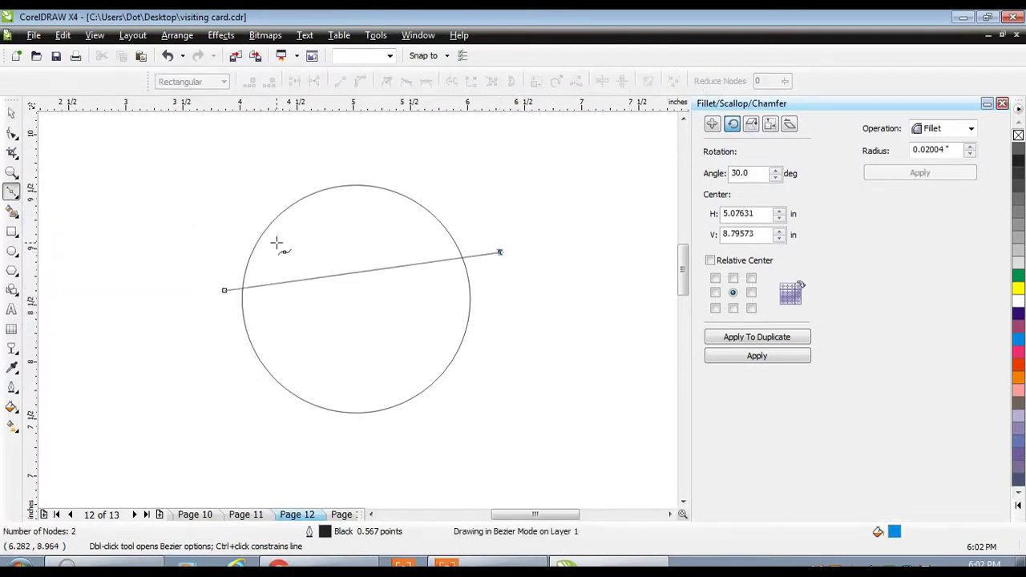
# Convert the line across the circle to a curve and bend it into a gentle S-shaped wave
pyautogui.click(12, 133)
pyautogui.moveTo(160, 160); pyautogui.dragTo(572, 335)
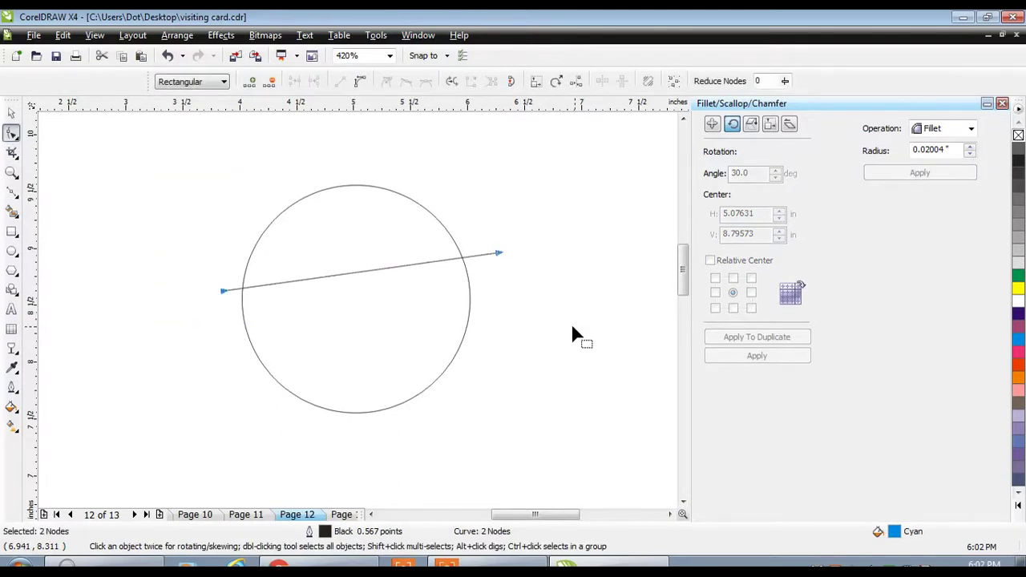
pyautogui.click(360, 81)
pyautogui.moveTo(322, 276); pyautogui.dragTo(322, 250)
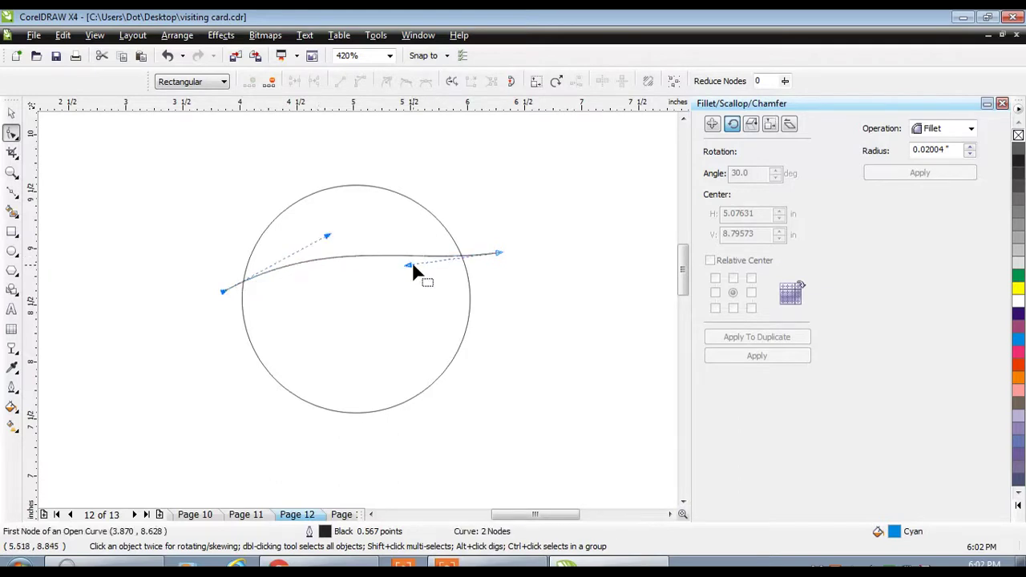
pyautogui.moveTo(407, 262); pyautogui.dragTo(420, 314)
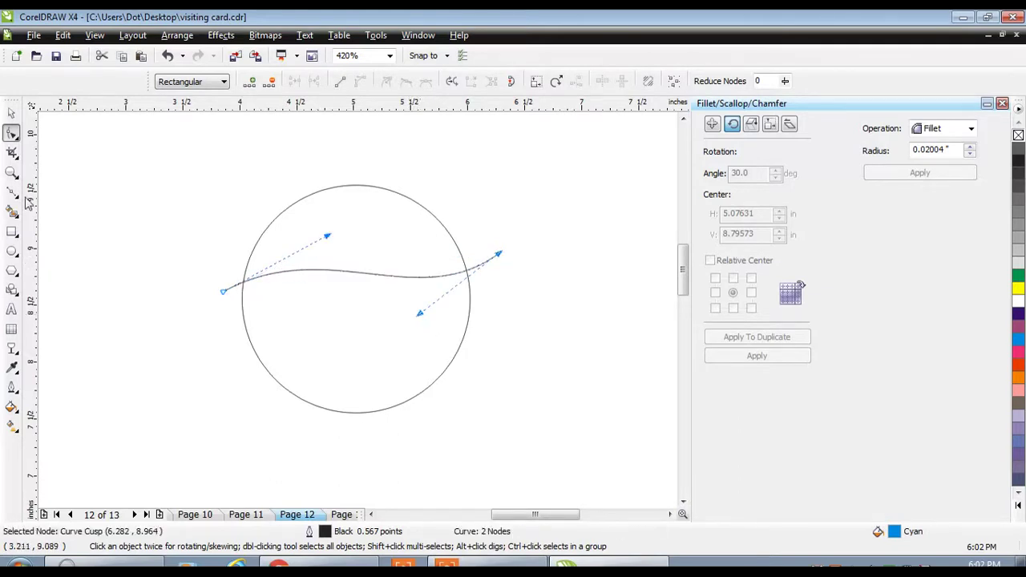
pyautogui.click(11, 115)
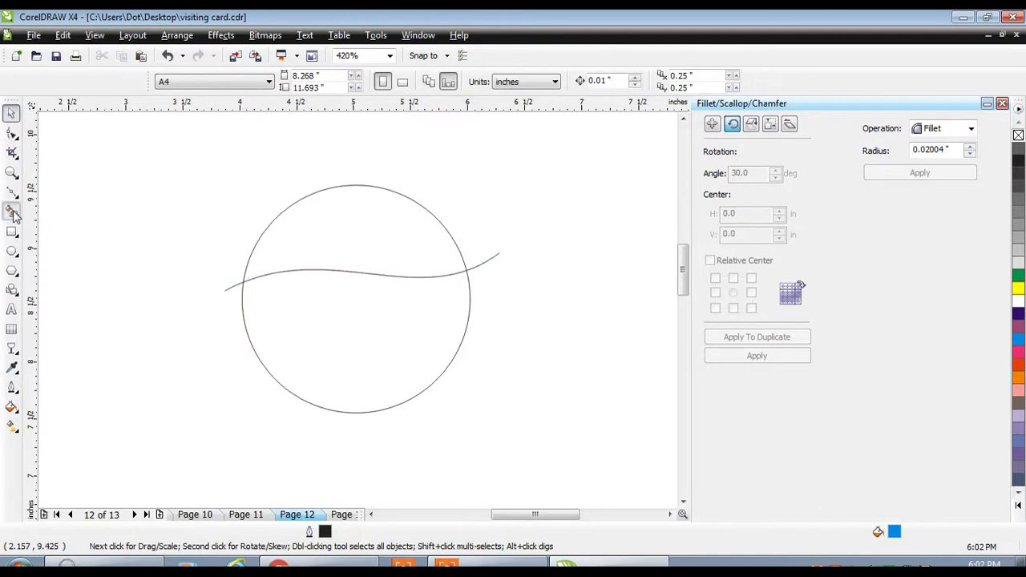
# Smart-fill the part of the circle above the wavy line with Desert Blue
pyautogui.click(12, 211)
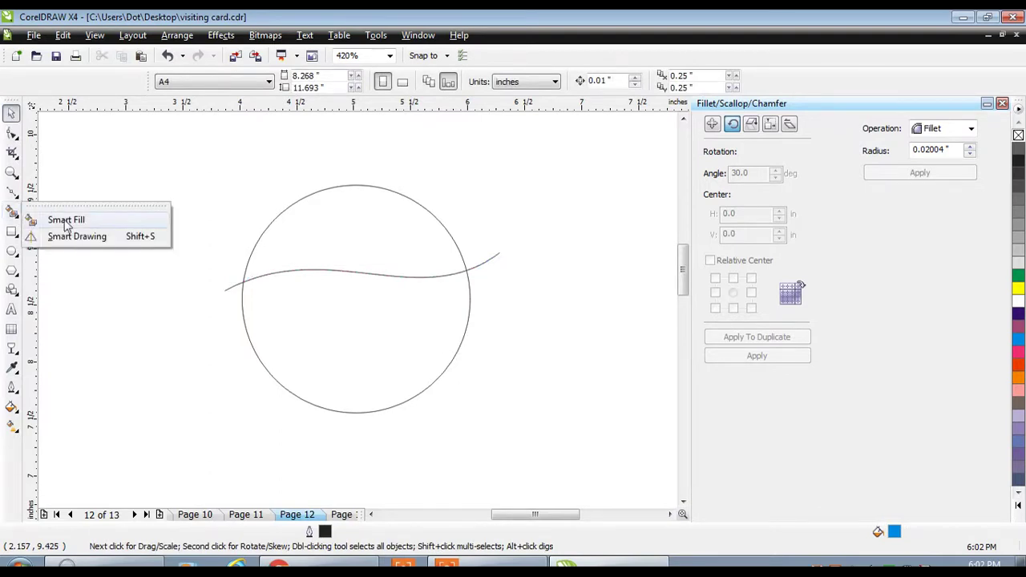
pyautogui.click(66, 221)
pyautogui.click(318, 238)
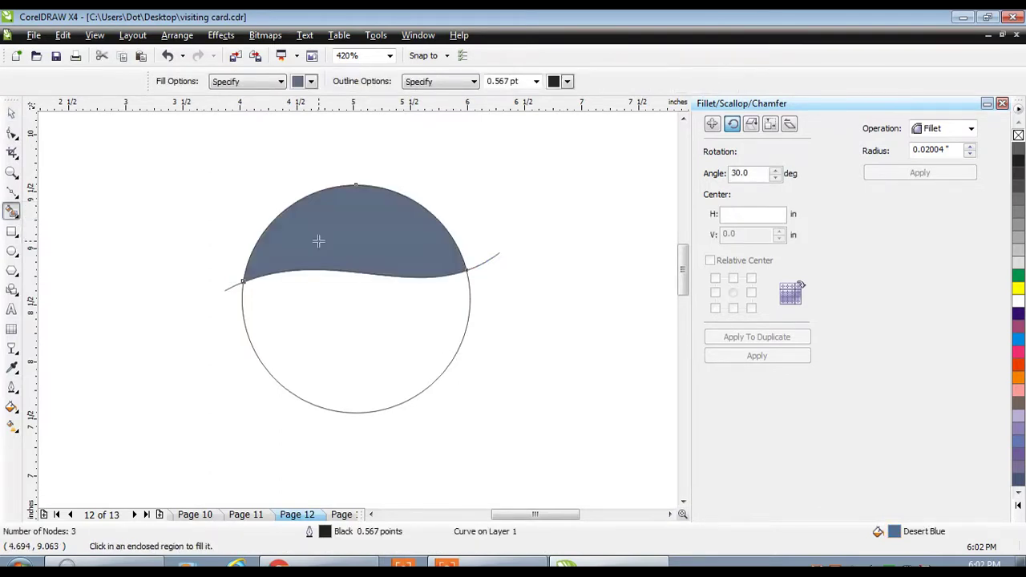
# Delete the original 2-inch circle and the wavy line, keeping only the filled dome shape
pyautogui.click(12, 115)
pyautogui.click(401, 337)
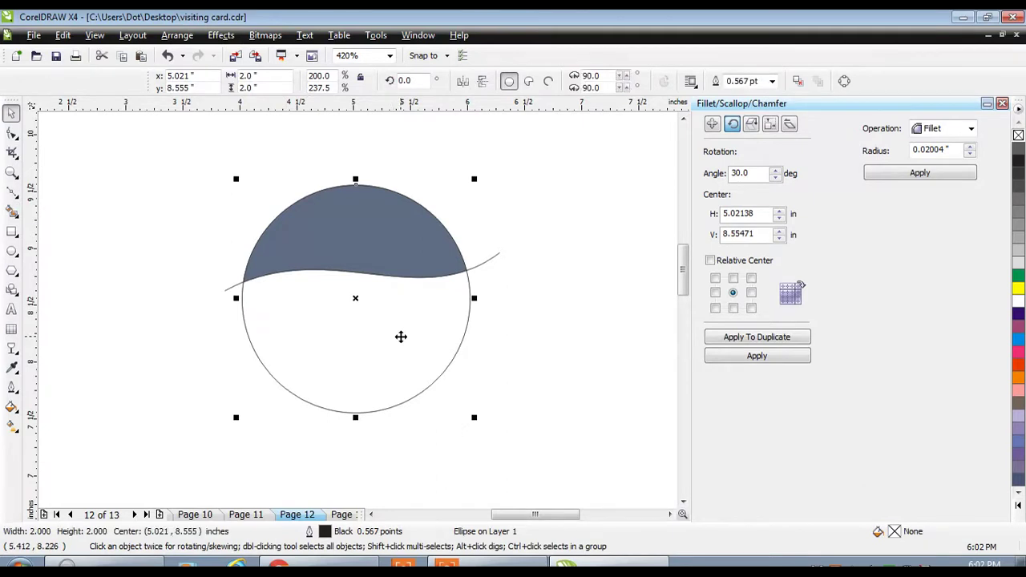
pyautogui.press('Delete')
pyautogui.click(493, 253)
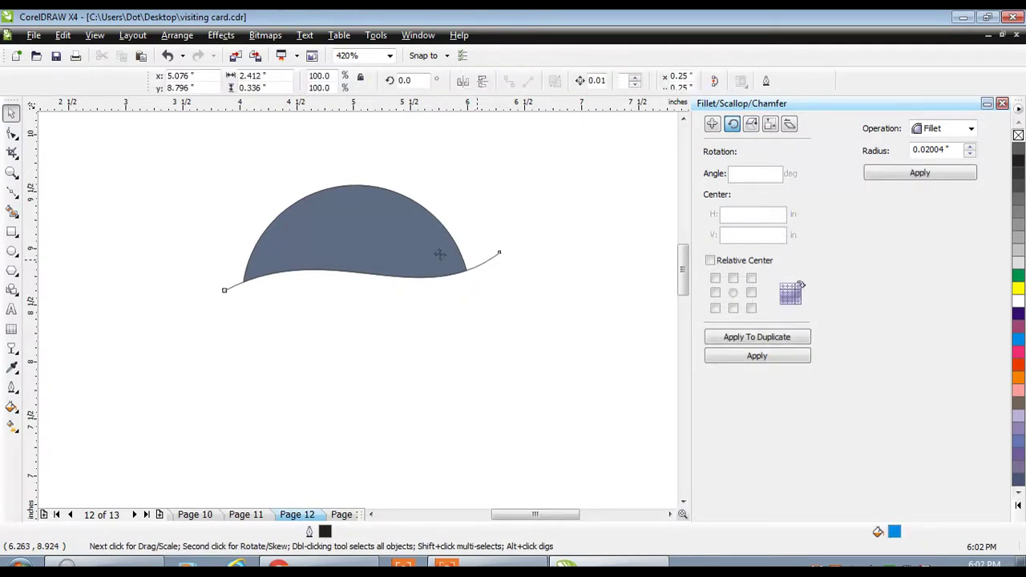
pyautogui.press('Delete')
# Cut the Desert Blue dome shape from Page 12 and paste it onto the clock on Page 11
pyautogui.click(439, 254)
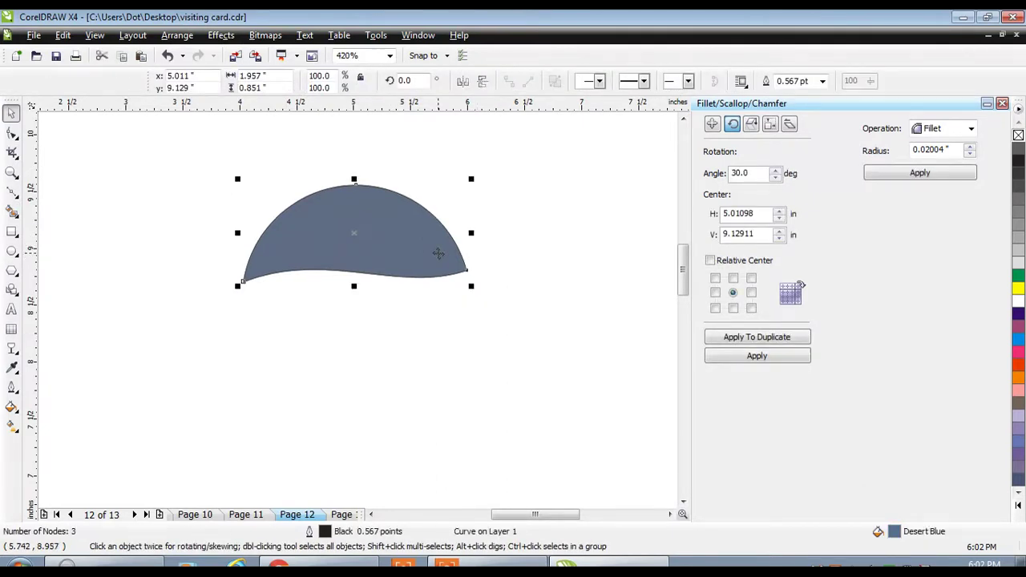
pyautogui.press('Delete')
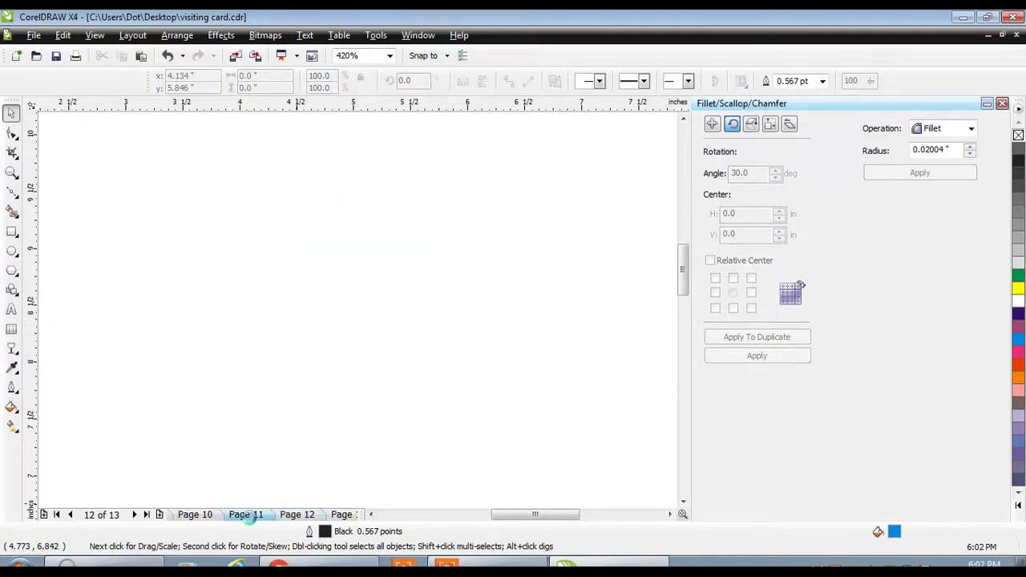
pyautogui.click(245, 514)
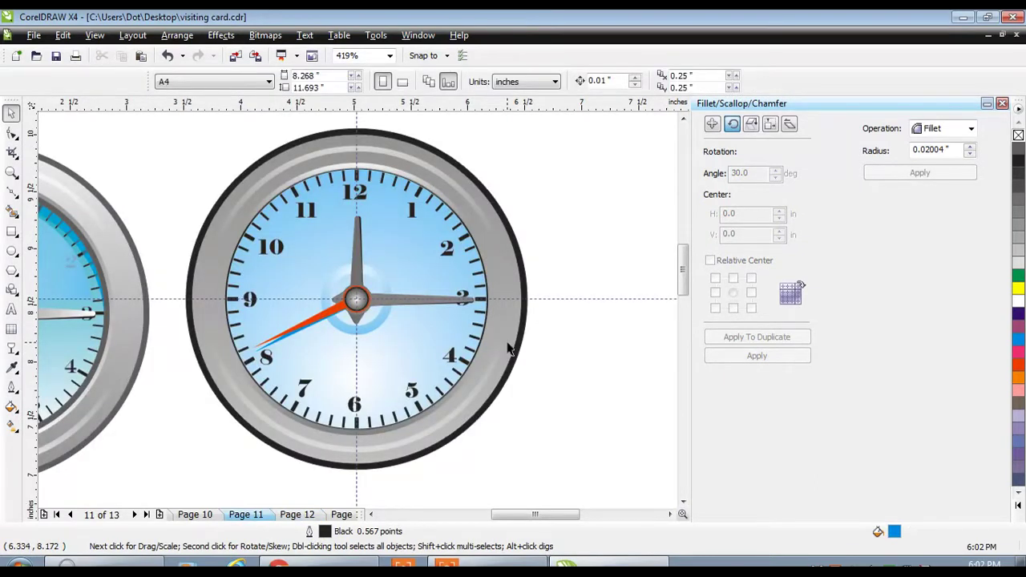
pyautogui.hotkey('ctrl', 'v')
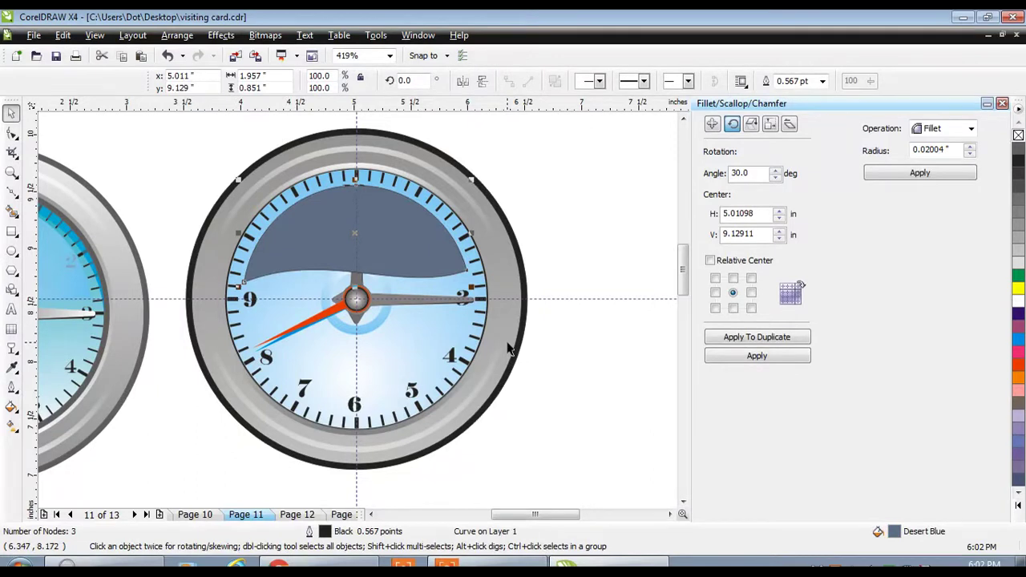
# Give the dome a radial fountain fill from green to white, offset -2% horizontally and -39% vertically, and remove its outline
pyautogui.click(12, 408)
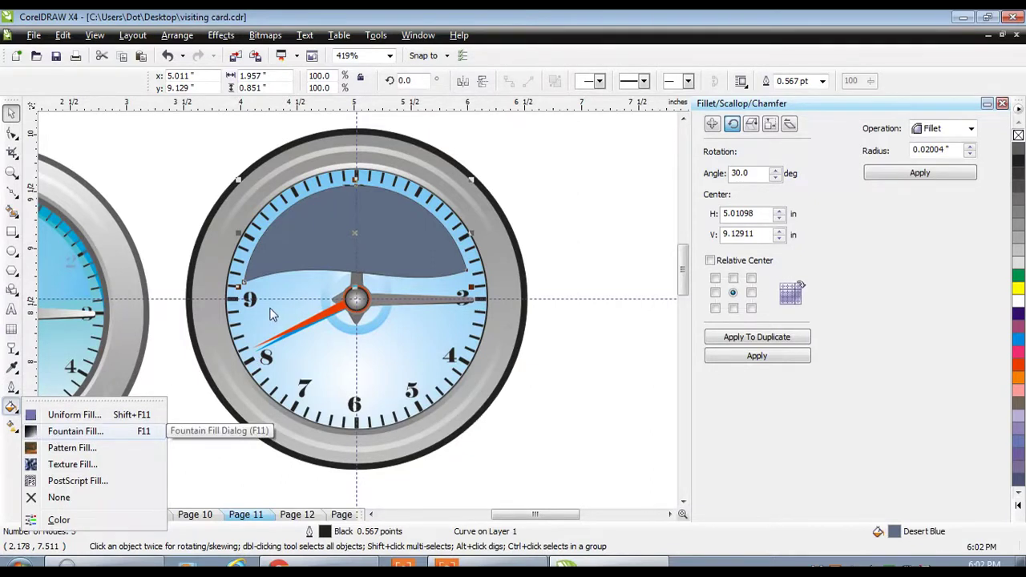
pyautogui.click(94, 433)
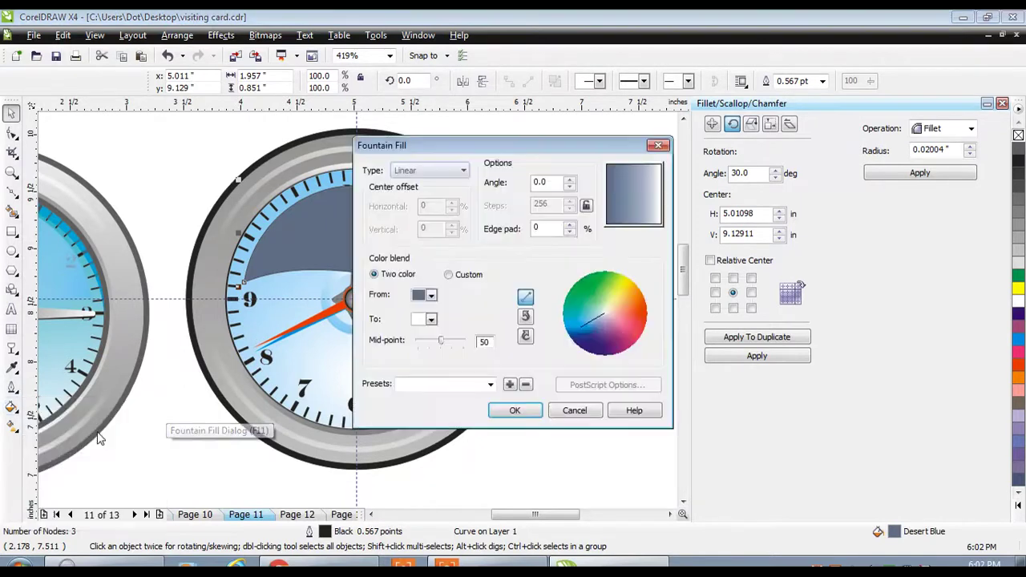
pyautogui.click(444, 173)
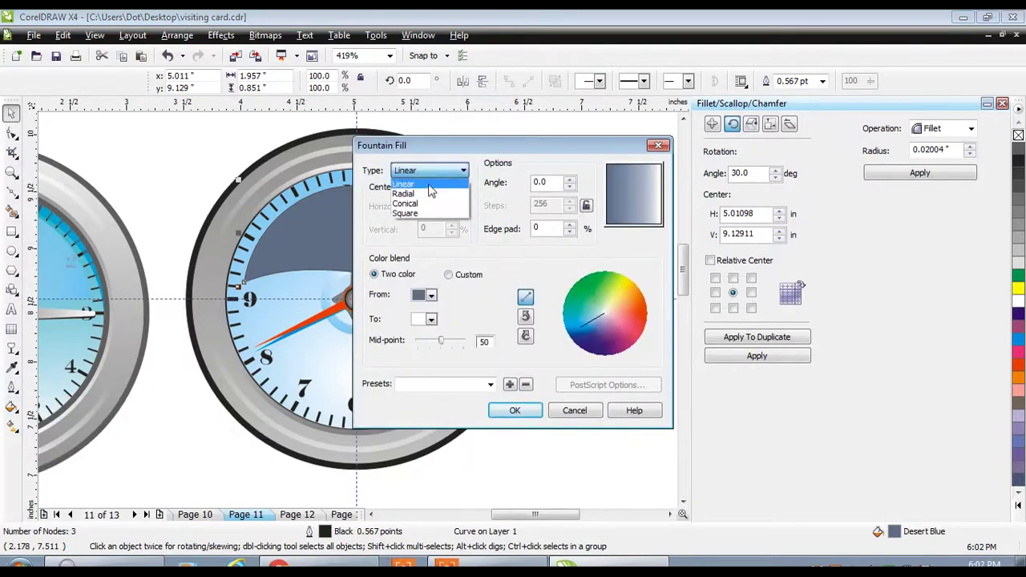
pyautogui.click(433, 190)
pyautogui.click(431, 296)
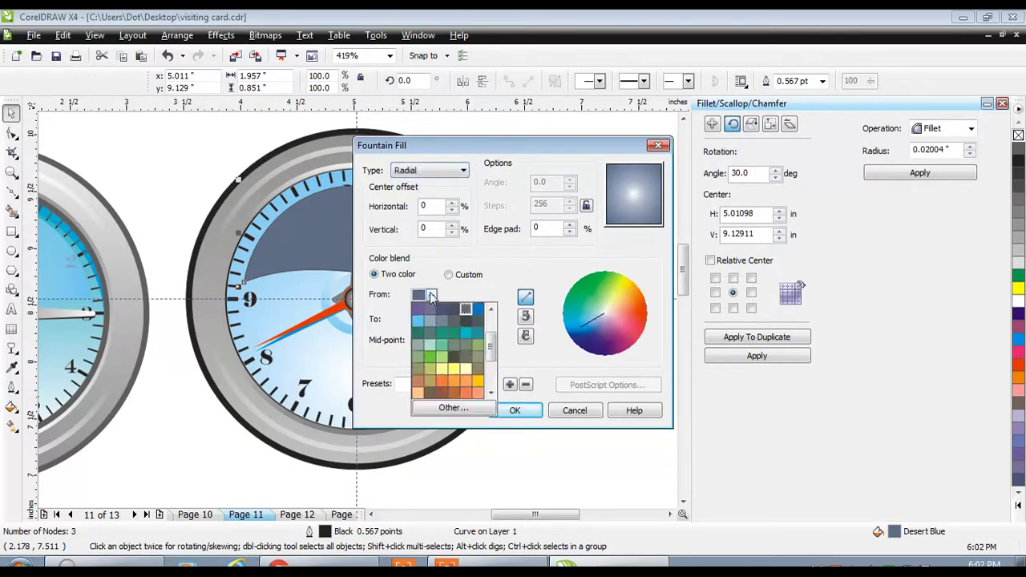
pyautogui.click(440, 347)
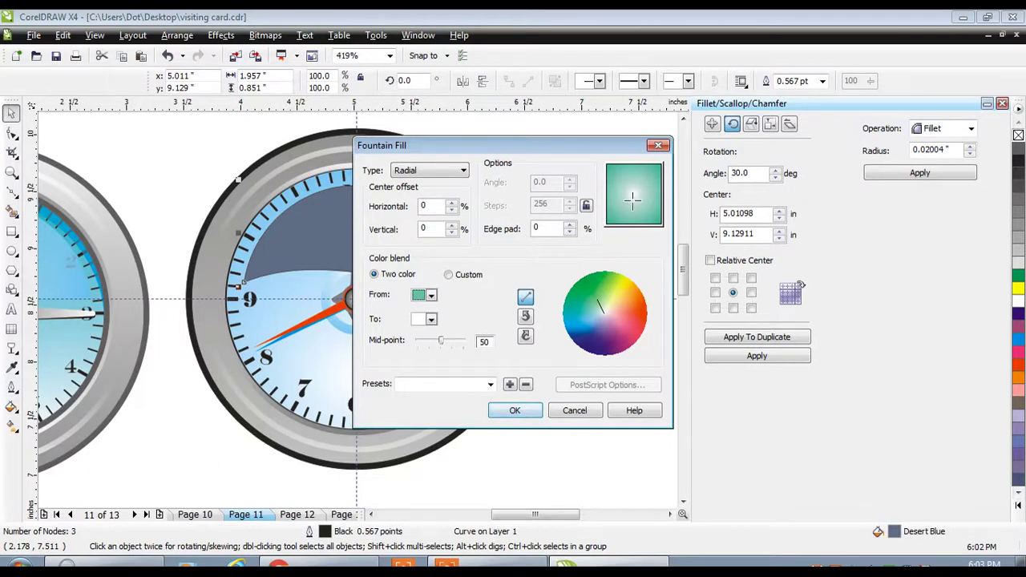
pyautogui.moveTo(633, 201); pyautogui.dragTo(633, 212)
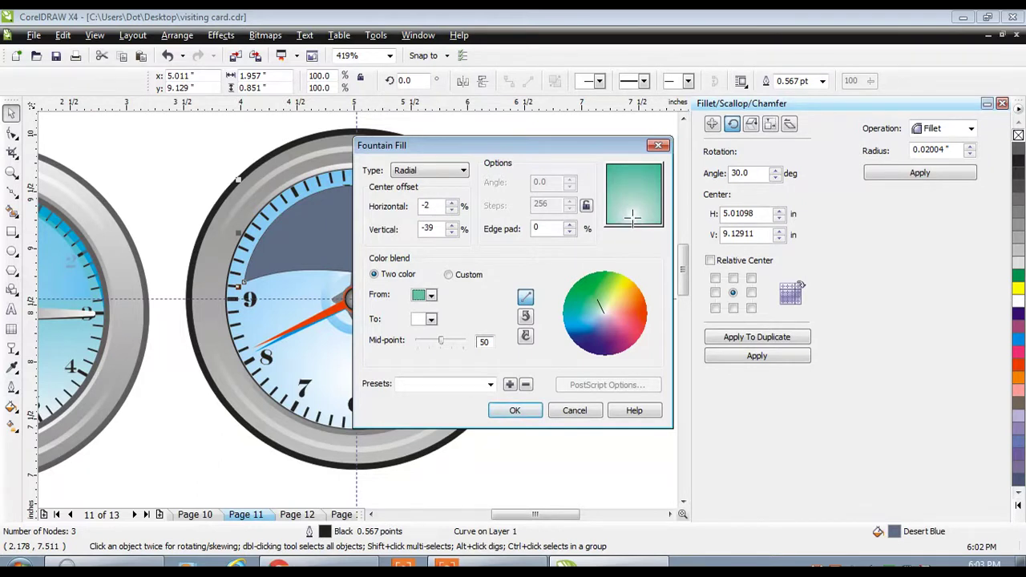
pyautogui.click(514, 411)
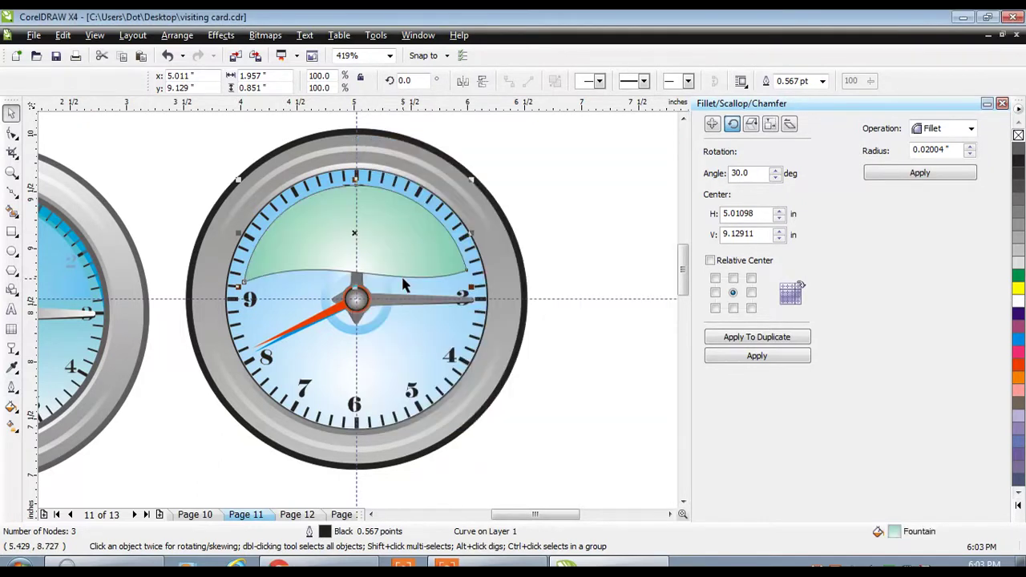
pyautogui.rightClick(1017, 135)
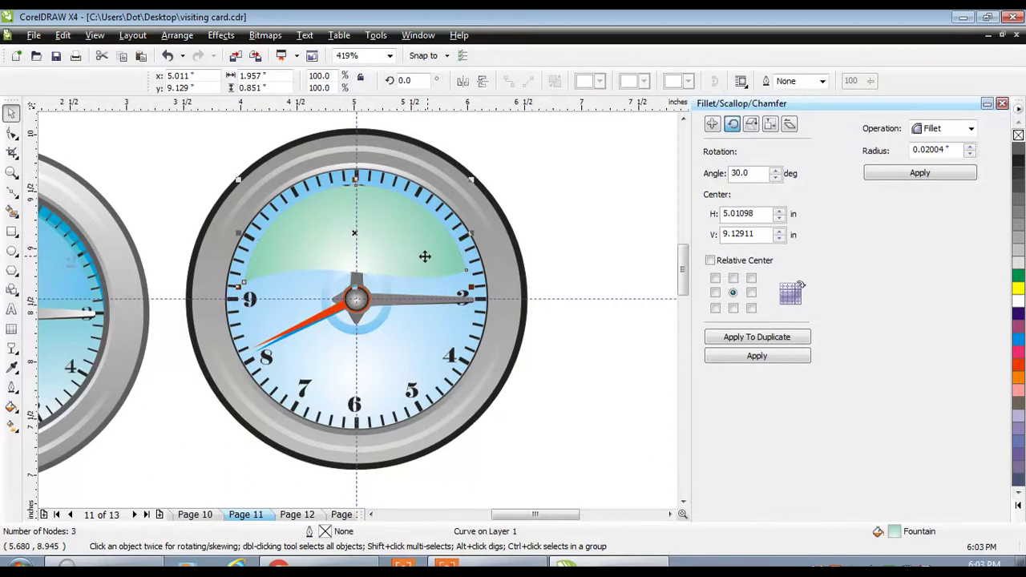
# Apply a linear transparency at about 79 degrees with a 29% edge pad to the dome, moving its midpoint towards the lower edge
pyautogui.click(13, 348)
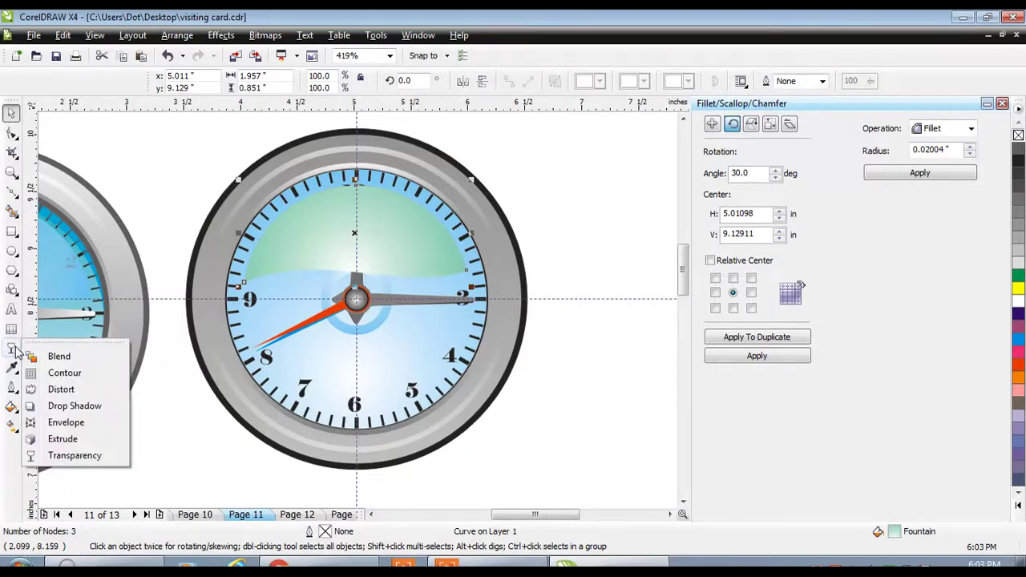
pyautogui.click(70, 456)
pyautogui.moveTo(359, 203); pyautogui.dragTo(333, 273)
pyautogui.moveTo(359, 203); pyautogui.dragTo(342, 159)
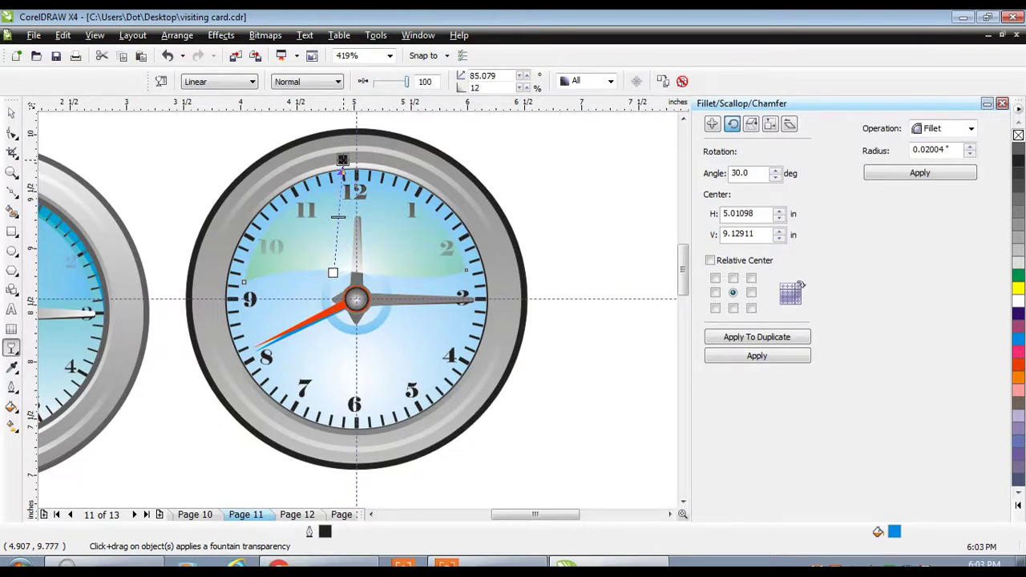
pyautogui.moveTo(333, 273)
pyautogui.mouseDown()
pyautogui.moveTo(323, 294)
pyautogui.moveTo(321, 283)
pyautogui.mouseUp()
pyautogui.moveTo(343, 160); pyautogui.dragTo(333, 213)
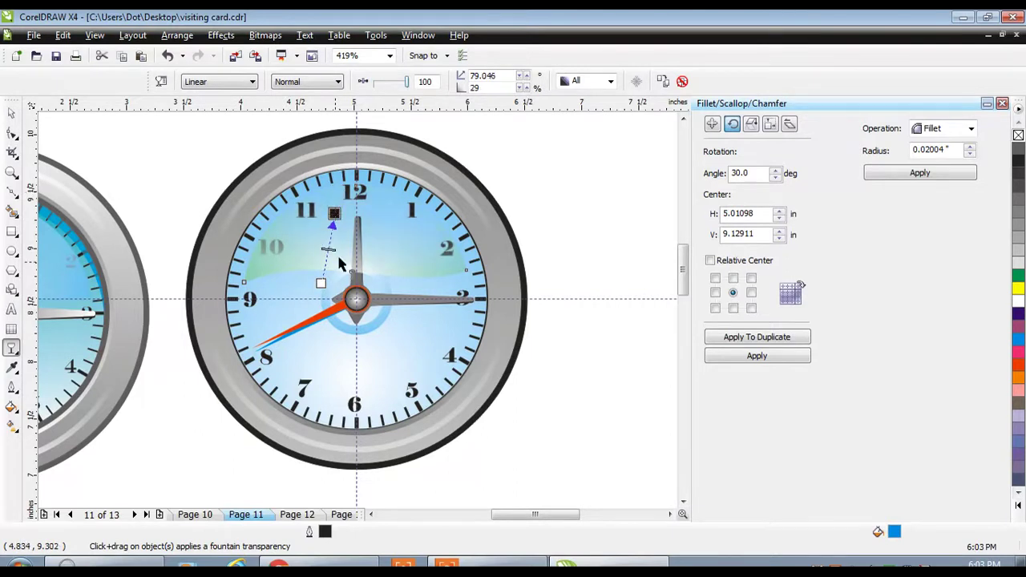
pyautogui.moveTo(328, 249); pyautogui.dragTo(324, 263)
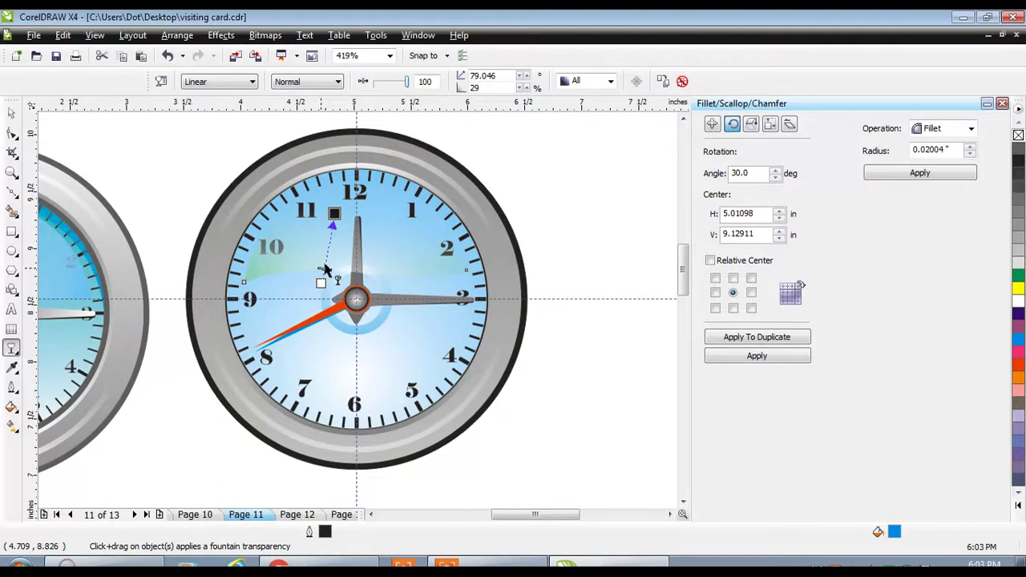
pyautogui.click(10, 117)
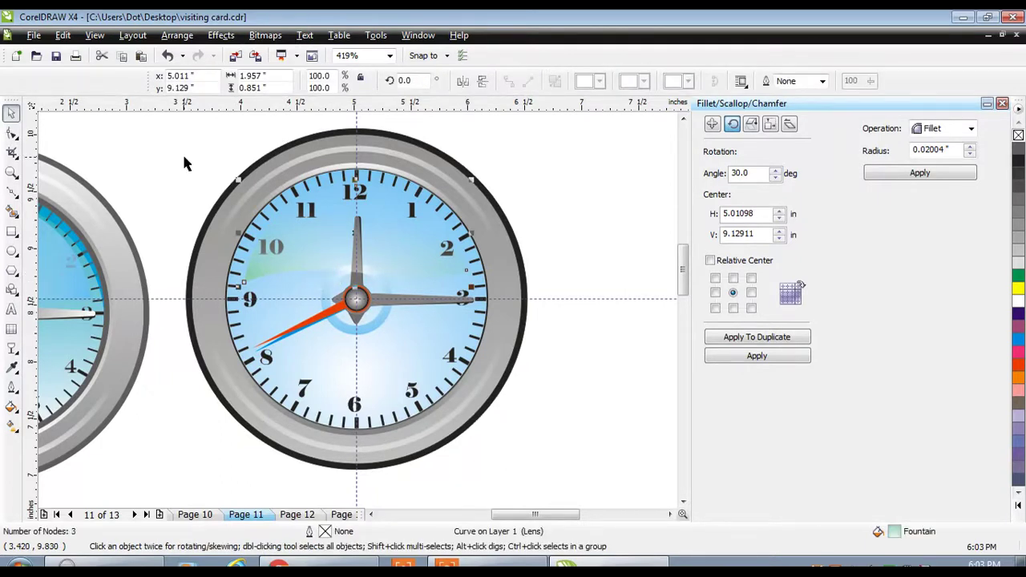
pyautogui.click(183, 164)
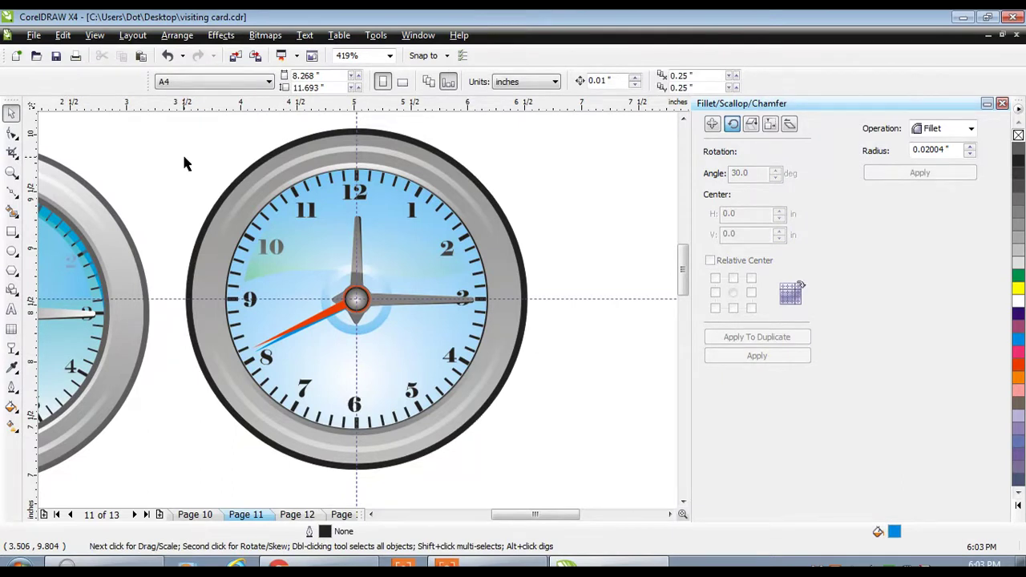
# Draw a circle about 0.56 inches in diameter beside the clock's hub and remove its fill
pyautogui.click(12, 251)
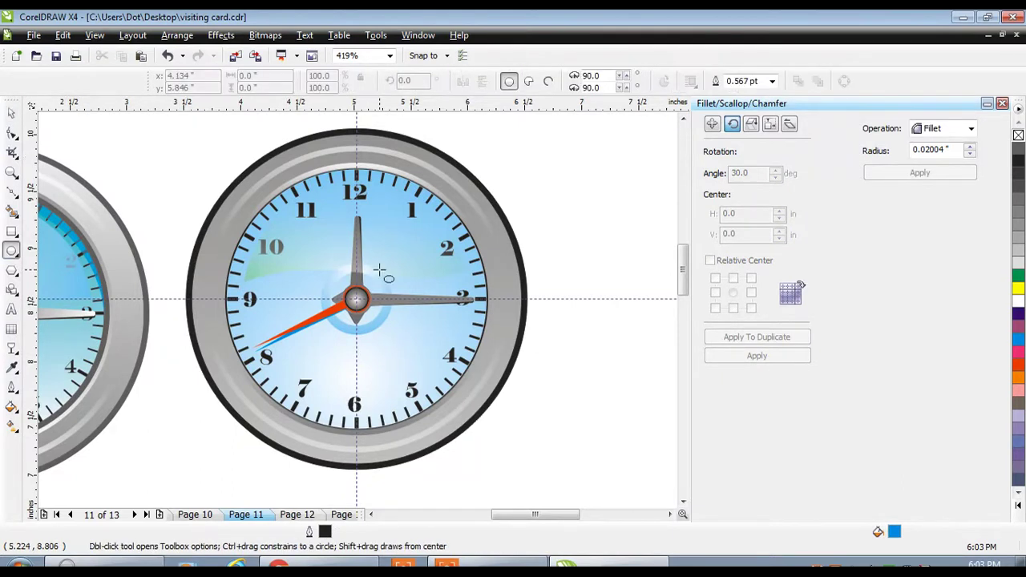
pyautogui.moveTo(380, 270); pyautogui.dragTo(423, 335)
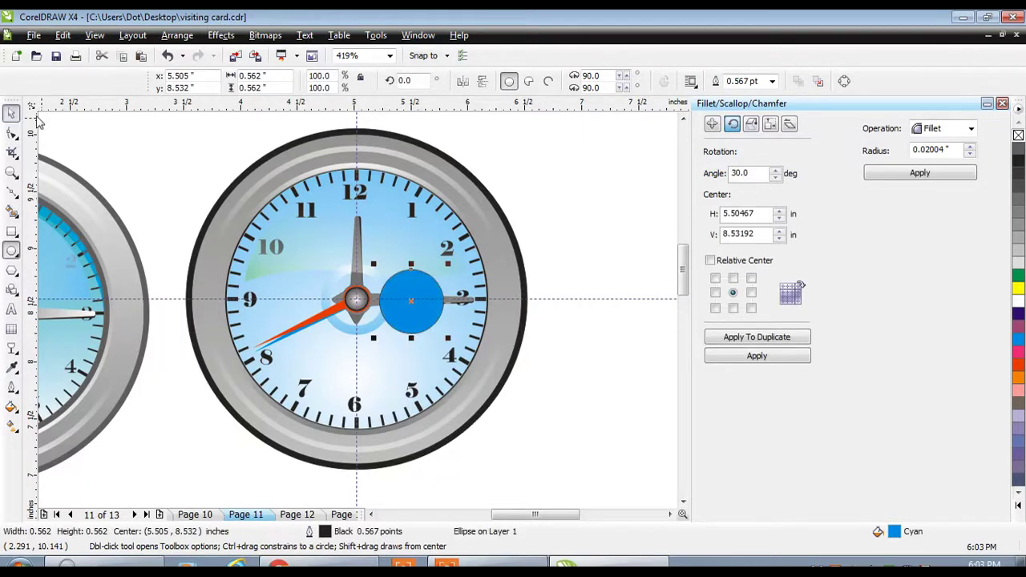
pyautogui.press('space')
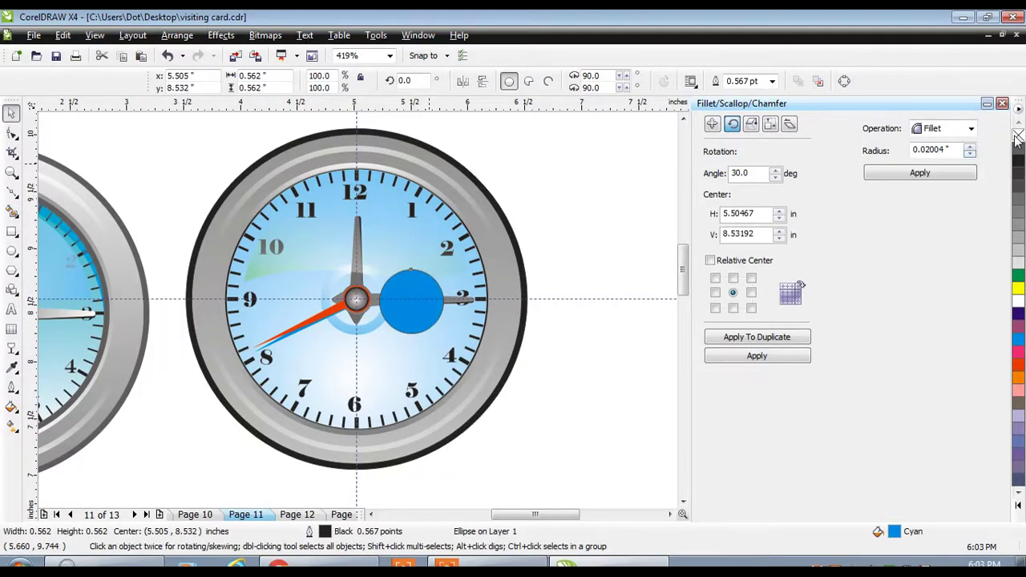
pyautogui.click(1016, 138)
# Centre the small unfilled circle horizontally and vertically on the clock's 3-inch outer circle
pyautogui.hotkey('ctrl', 'a')
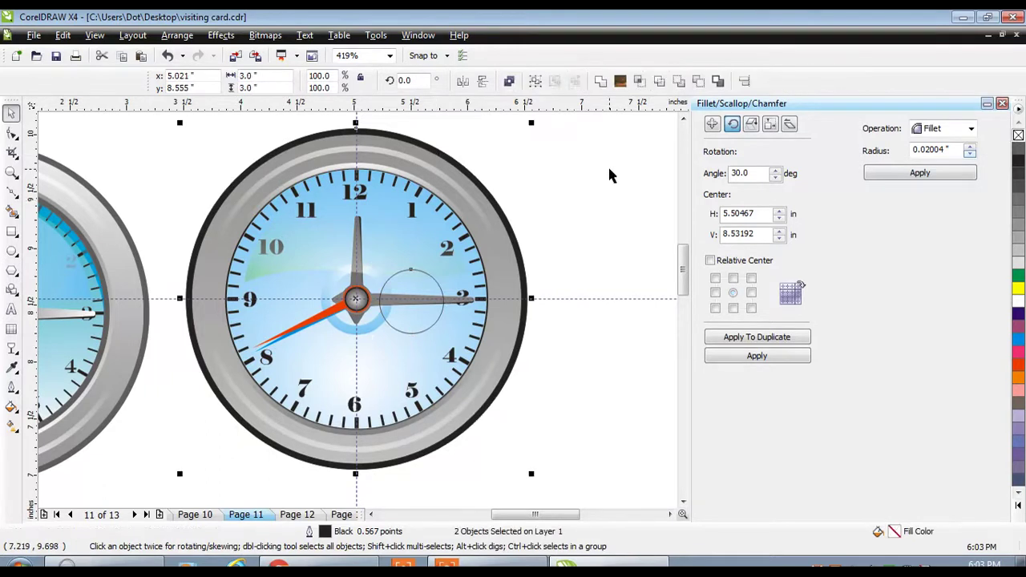
pyautogui.press('c')
pyautogui.press('e')
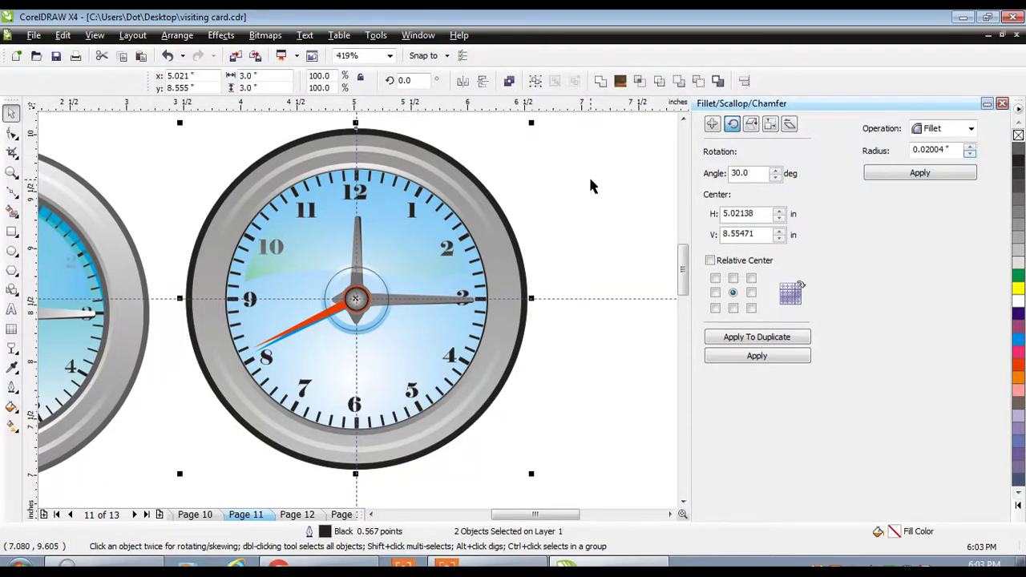
pyautogui.click(590, 181)
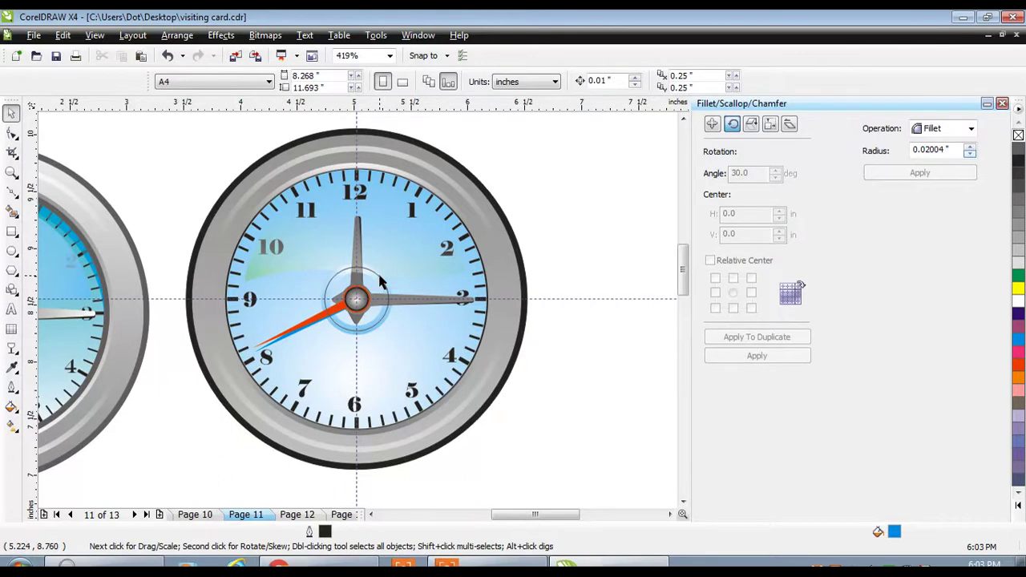
# Enlarge the small unfilled circle about its centre to about 2.27 inches in diameter, matching the dial's edge
pyautogui.click(381, 280)
pyautogui.moveTo(392, 264)
pyautogui.mouseDown()
pyautogui.moveTo(468, 213)
pyautogui.moveTo(396, 264)
pyautogui.mouseUp()
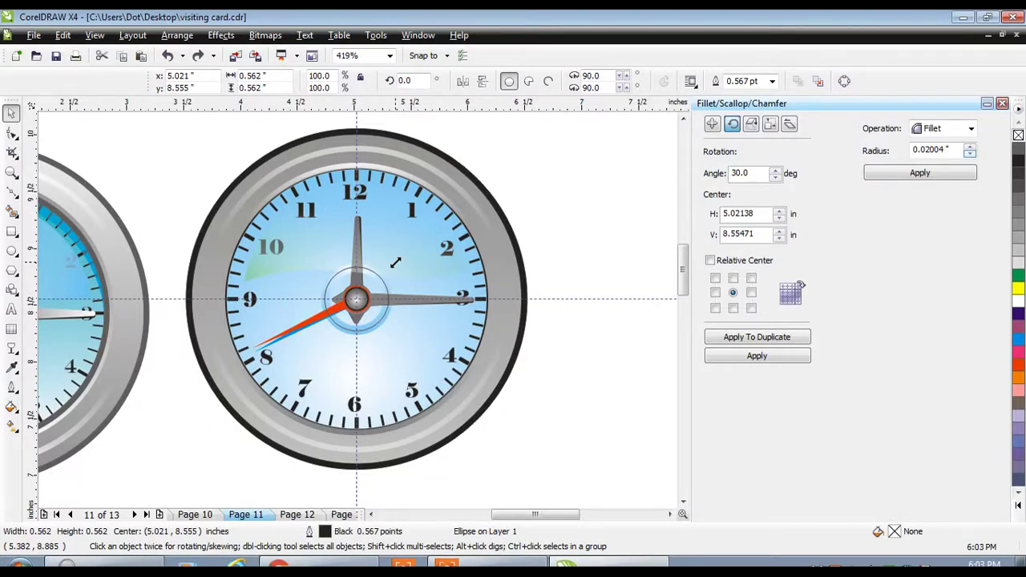
pyautogui.moveTo(395, 262); pyautogui.dragTo(528, 170)
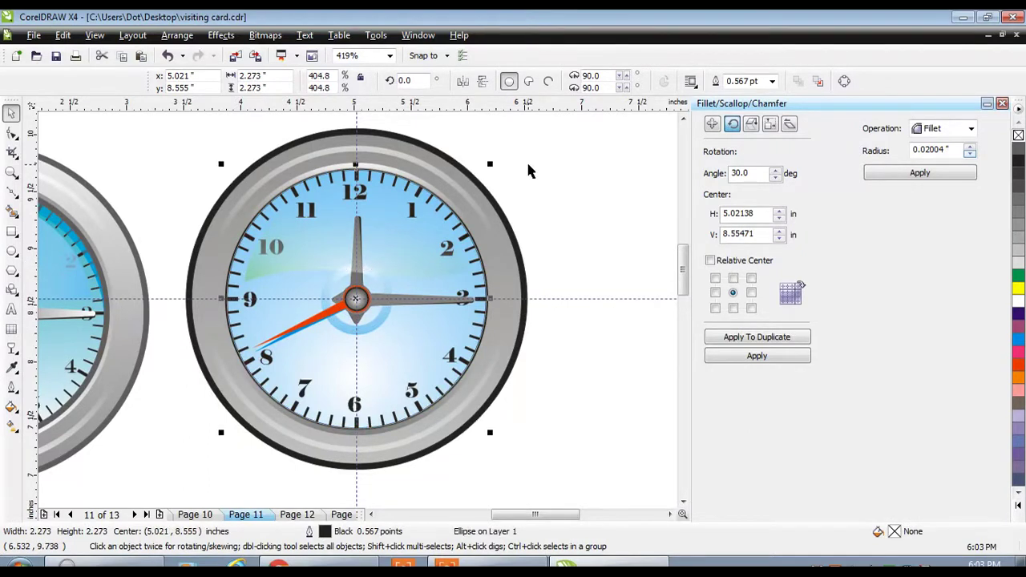
# Cut the circle, paste it twice on Page 12 and move the second copy down 0.1 inch
pyautogui.click(528, 170)
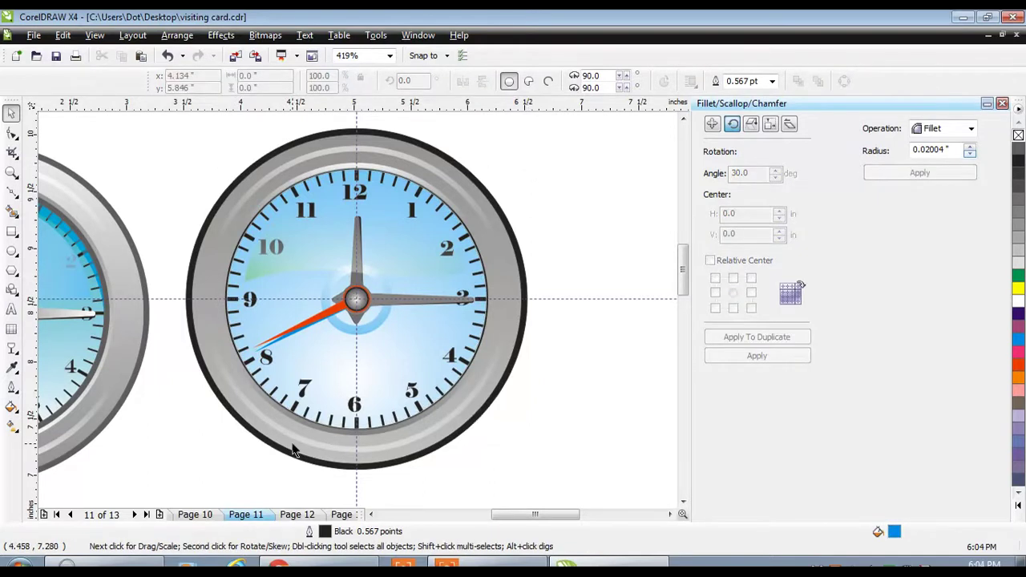
pyautogui.click(296, 514)
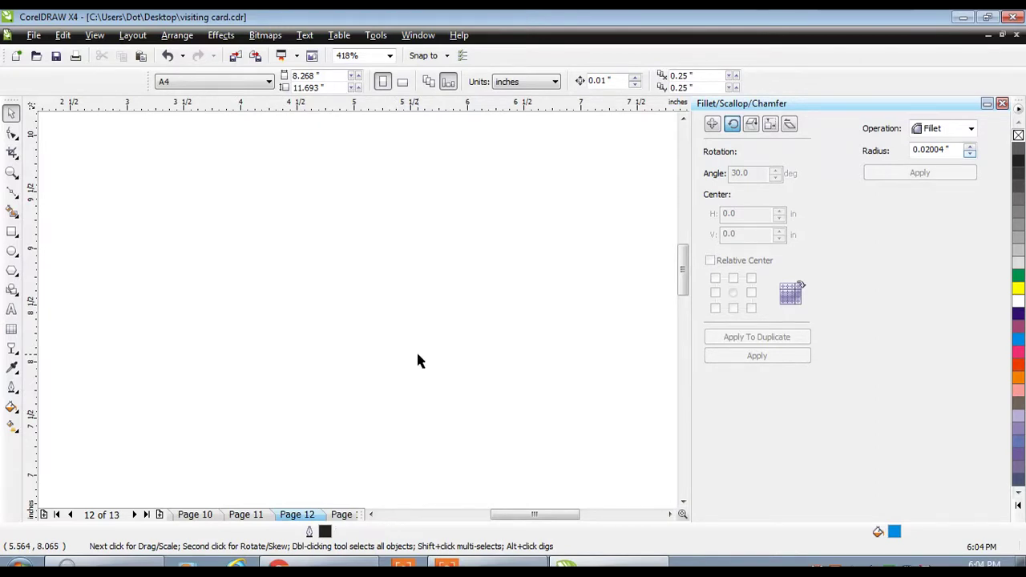
pyautogui.hotkey('ctrl', 'v')
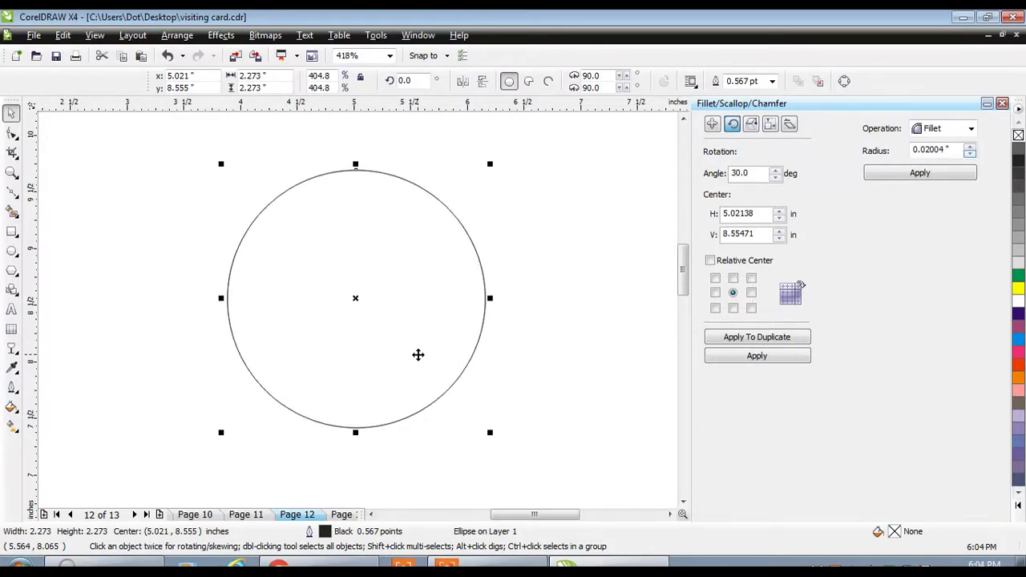
pyautogui.hotkey('ctrl', 'v')
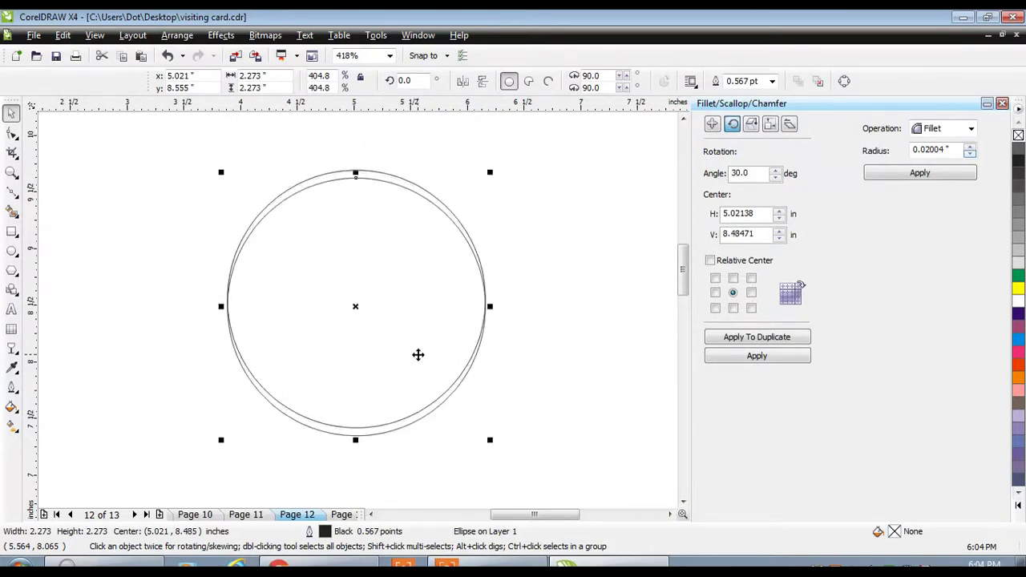
pyautogui.press('Down')
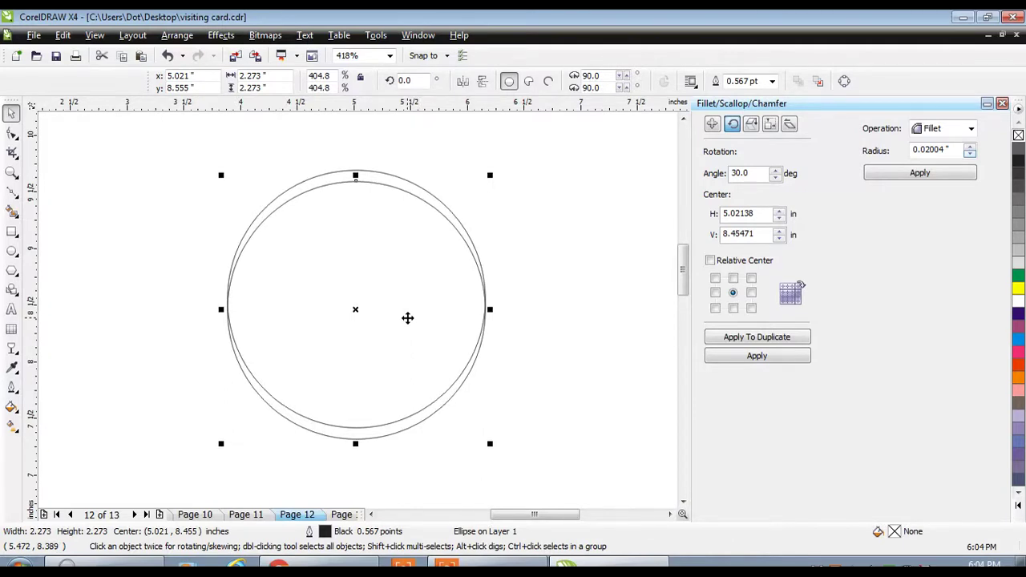
# Use Smart Fill to create a Desert Blue crescent between the upper edges of the two overlapping circles
pyautogui.click(407, 319)
pyautogui.click(12, 210)
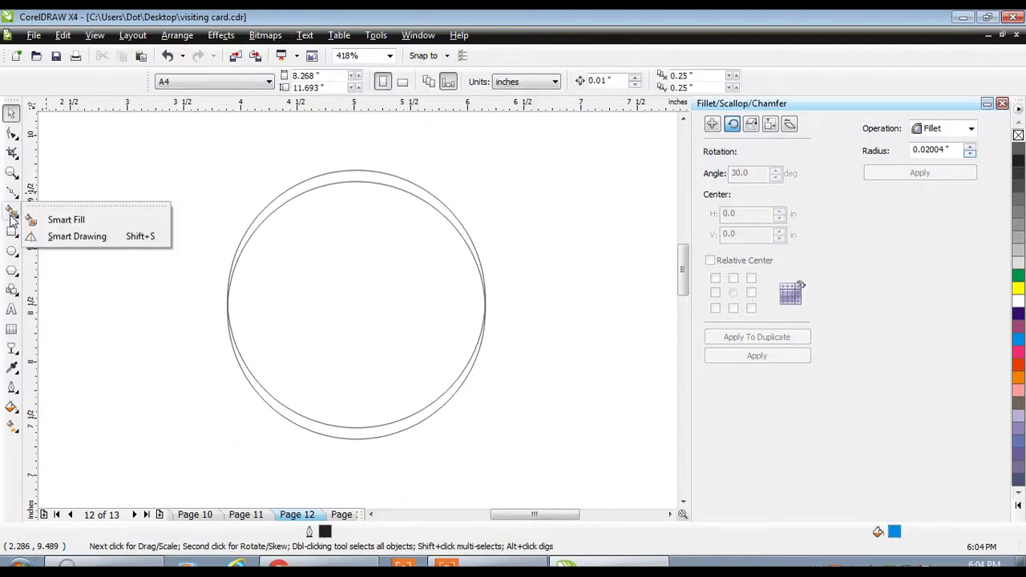
pyautogui.click(66, 220)
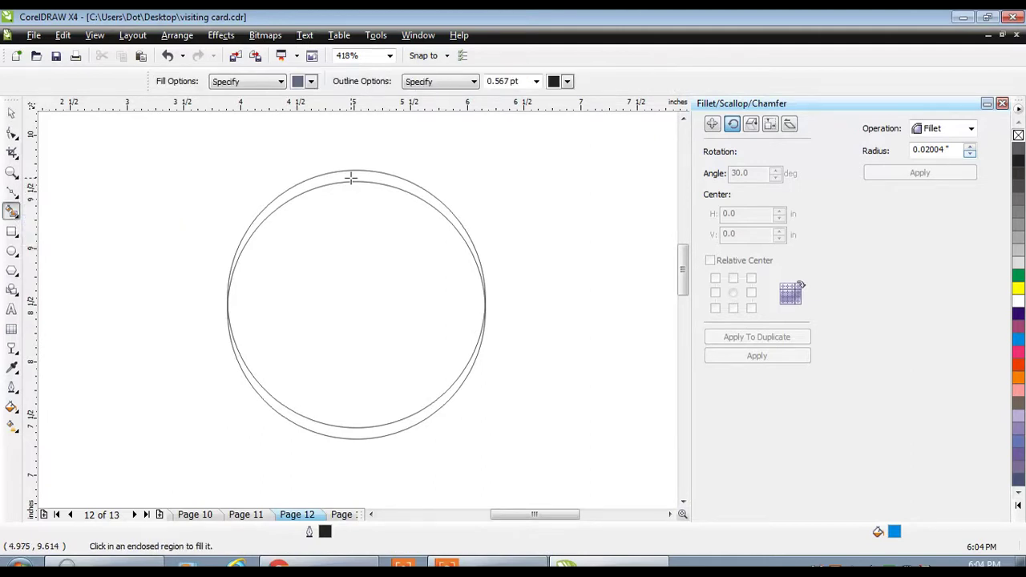
pyautogui.click(351, 178)
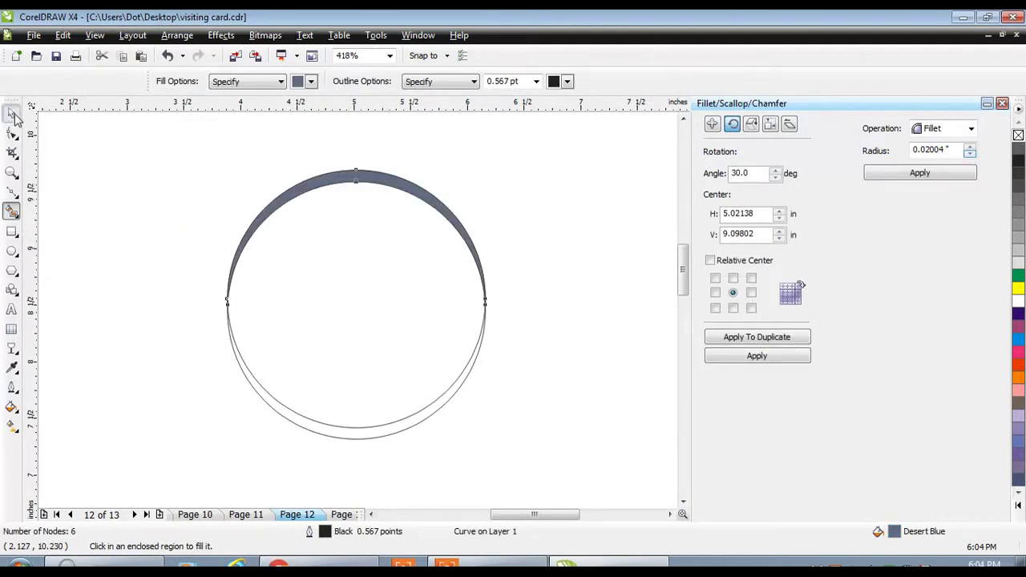
# Delete both unfilled circles and keep only the crescent
pyautogui.click(13, 114)
pyautogui.click(361, 329)
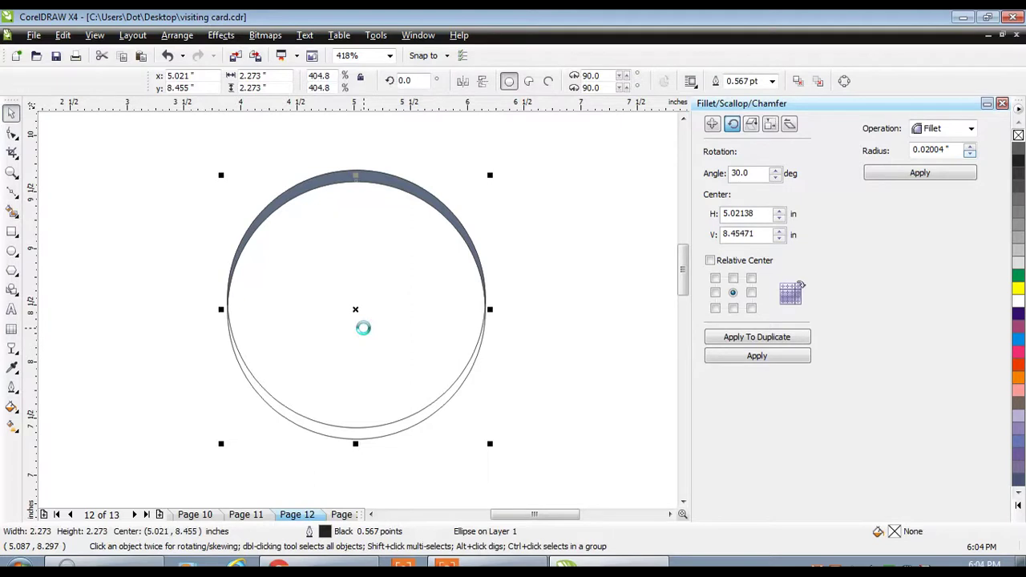
pyautogui.press('Delete')
pyautogui.click(426, 404)
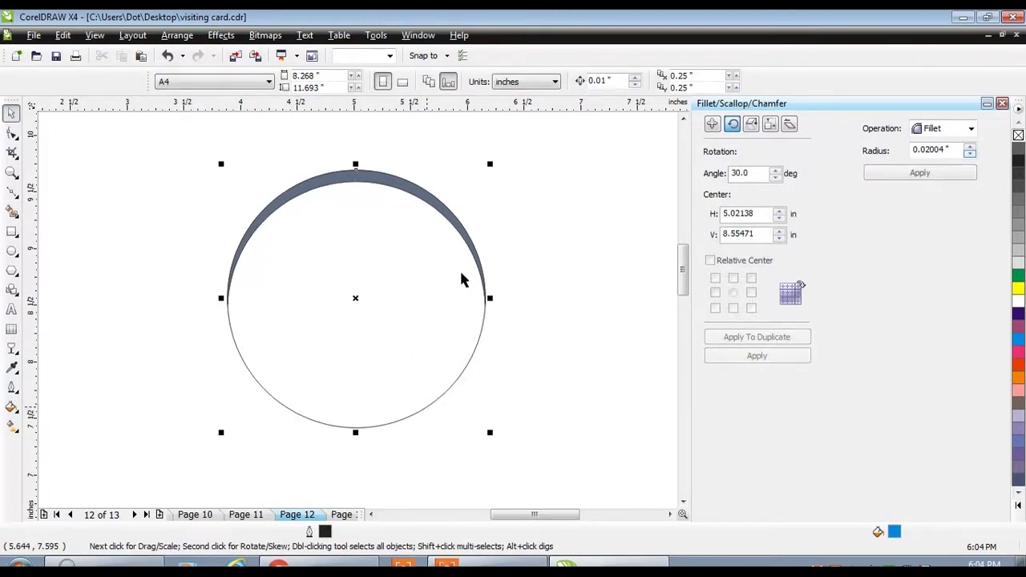
pyautogui.press('Delete')
# Cut the crescent from Page 12 and paste it onto the clock dial on Page 11
pyautogui.click(449, 222)
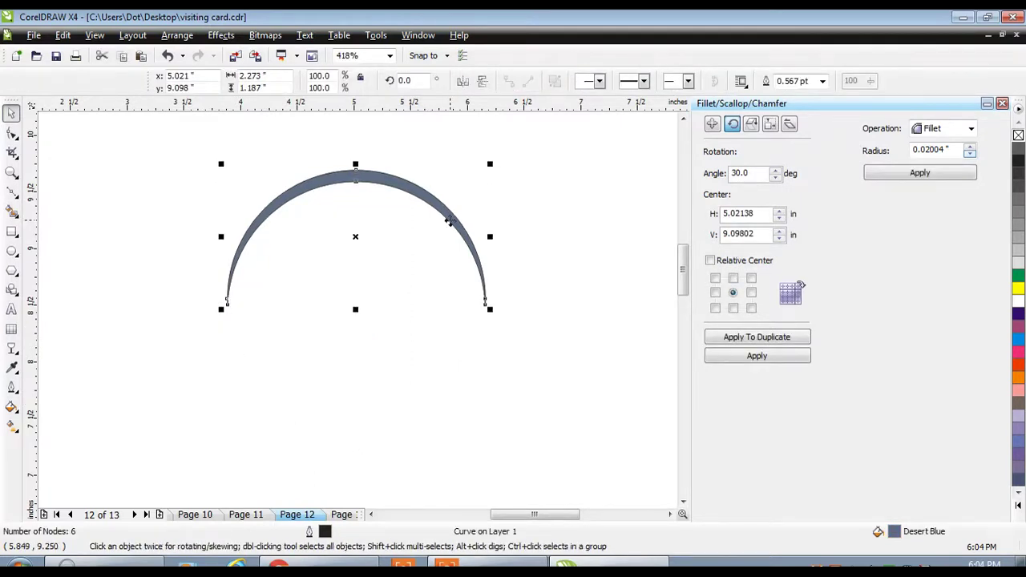
pyautogui.press('Delete')
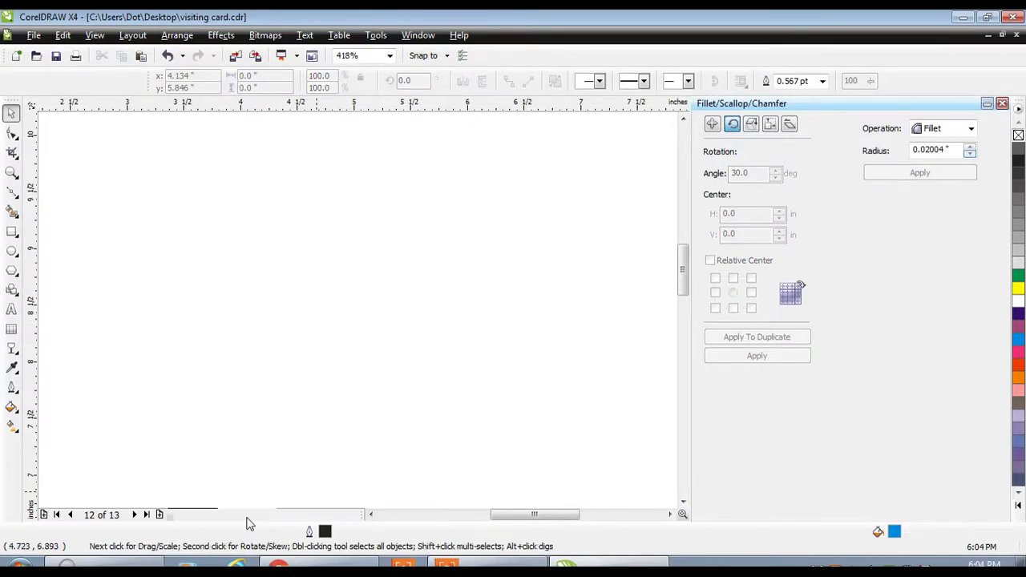
pyautogui.click(246, 517)
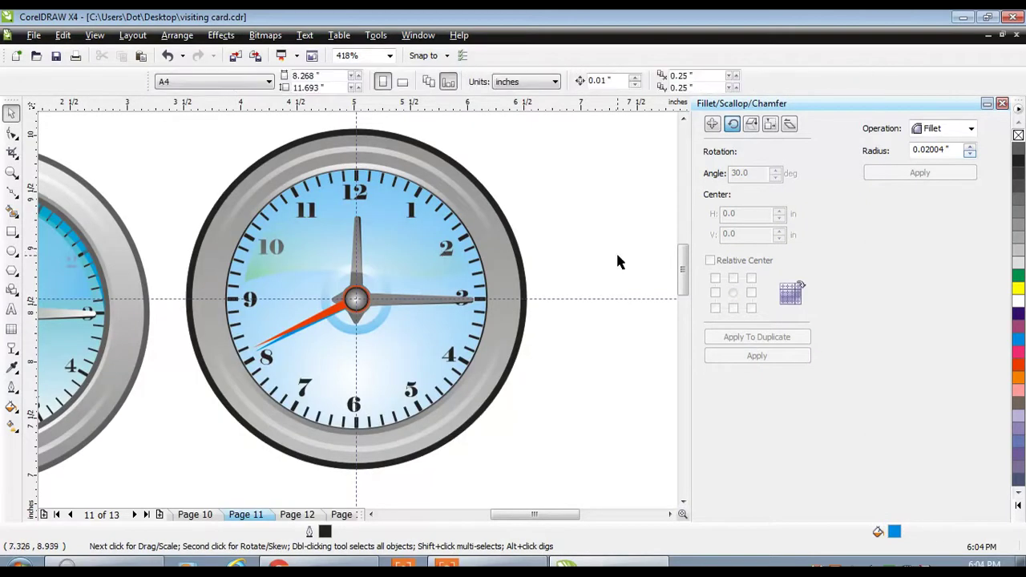
pyautogui.press('Tab')
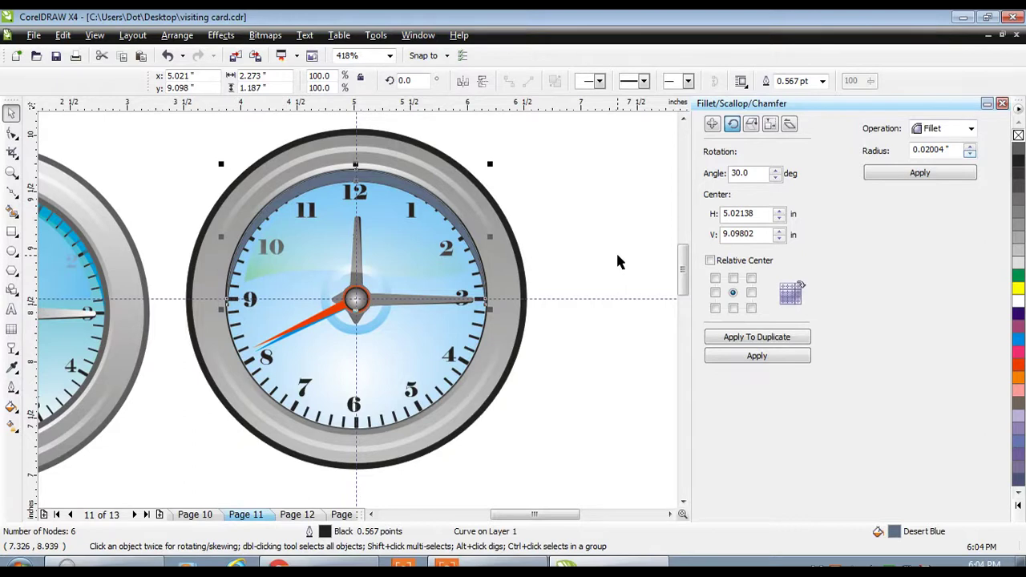
# Remove the crescent's outline and fill it with cyan
pyautogui.rightClick(1017, 135)
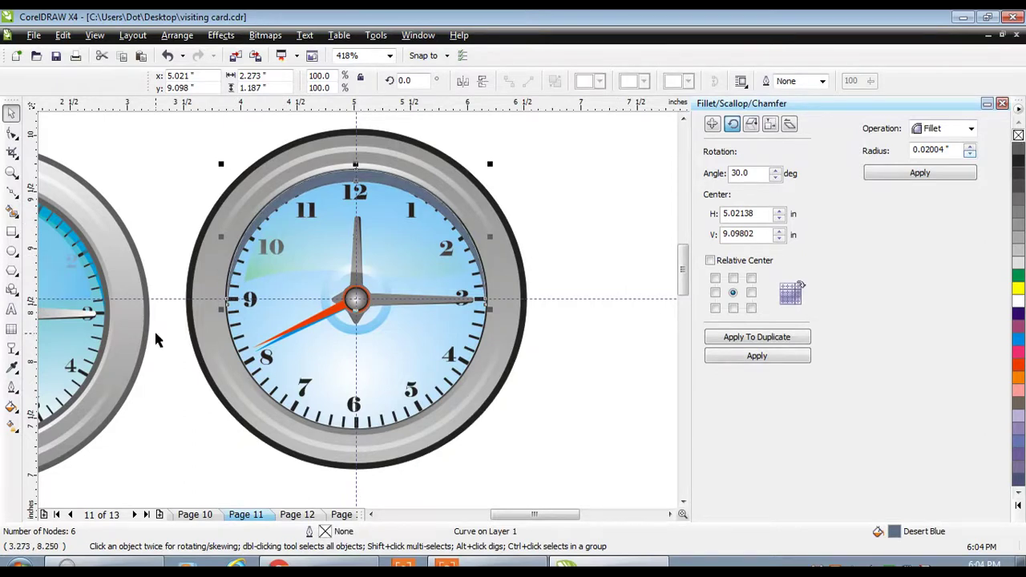
pyautogui.click(1018, 341)
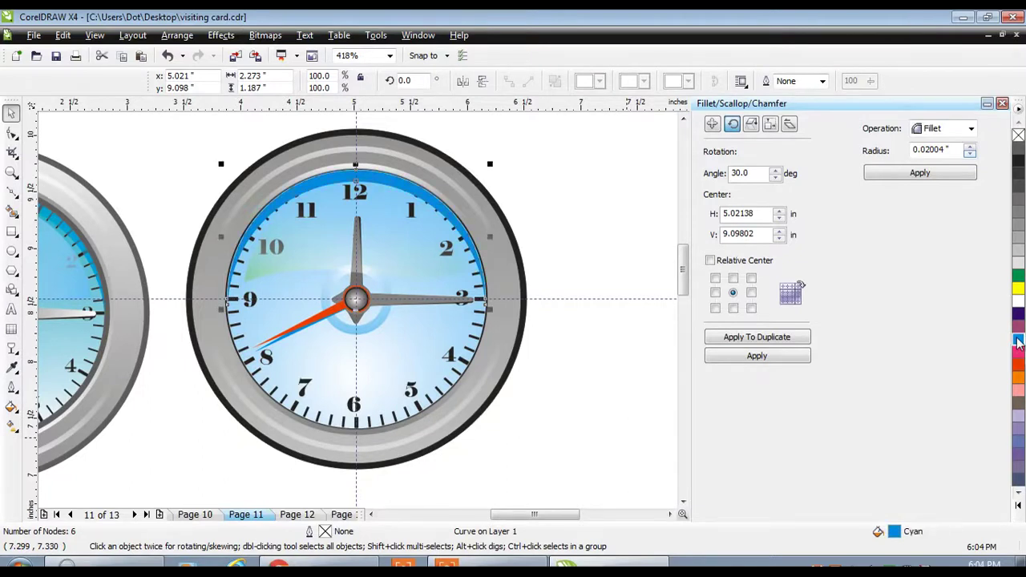
# Apply a vertical linear transparency to the crescent at about 90 degrees from below the hub to above the dial, with its midpoint near the 12
pyautogui.click(12, 349)
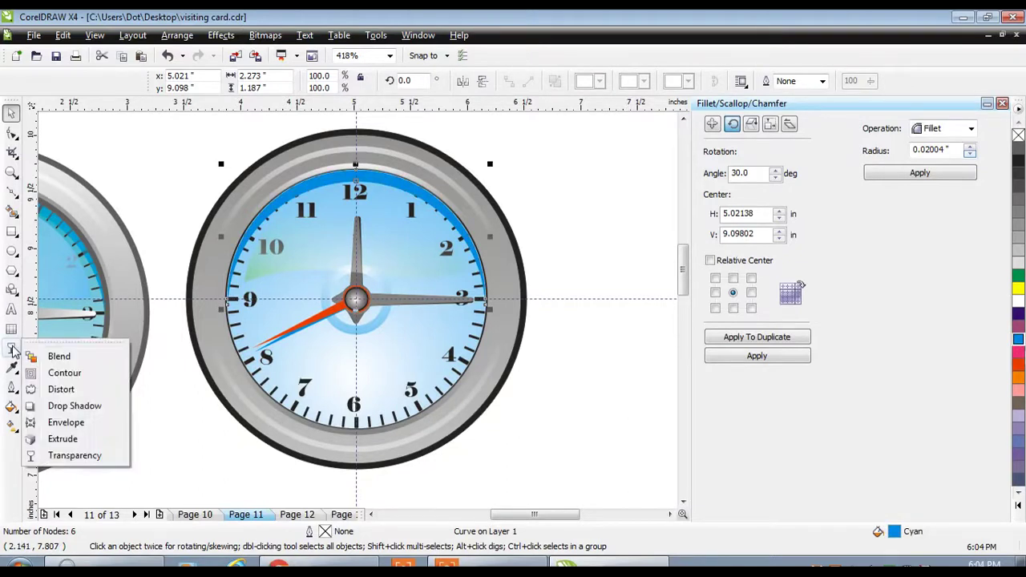
pyautogui.click(72, 455)
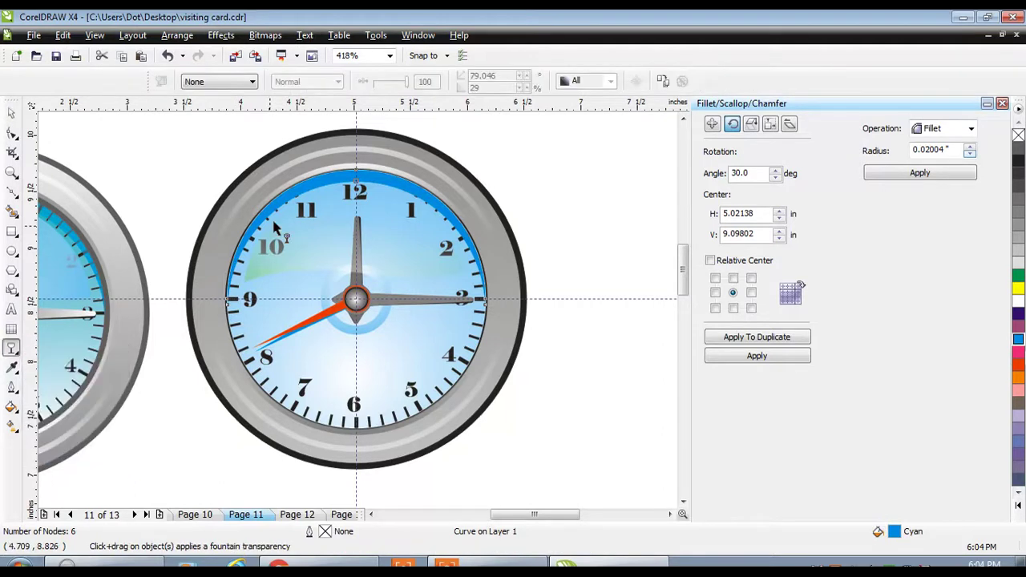
pyautogui.moveTo(263, 216); pyautogui.dragTo(357, 146)
pyautogui.moveTo(262, 215); pyautogui.dragTo(356, 323)
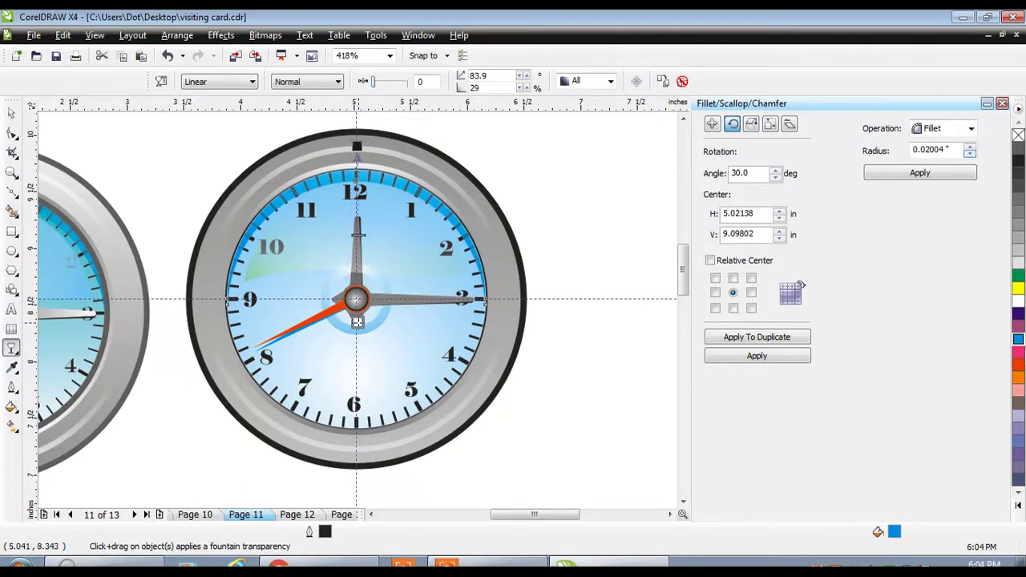
pyautogui.moveTo(356, 146); pyautogui.dragTo(359, 189)
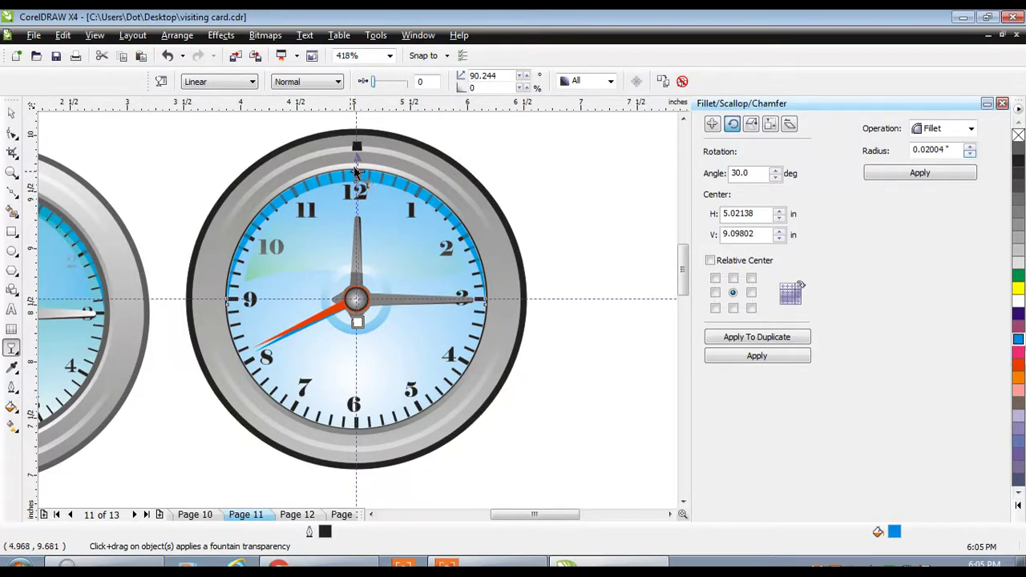
pyautogui.click(356, 351)
pyautogui.moveTo(356, 351); pyautogui.dragTo(357, 145)
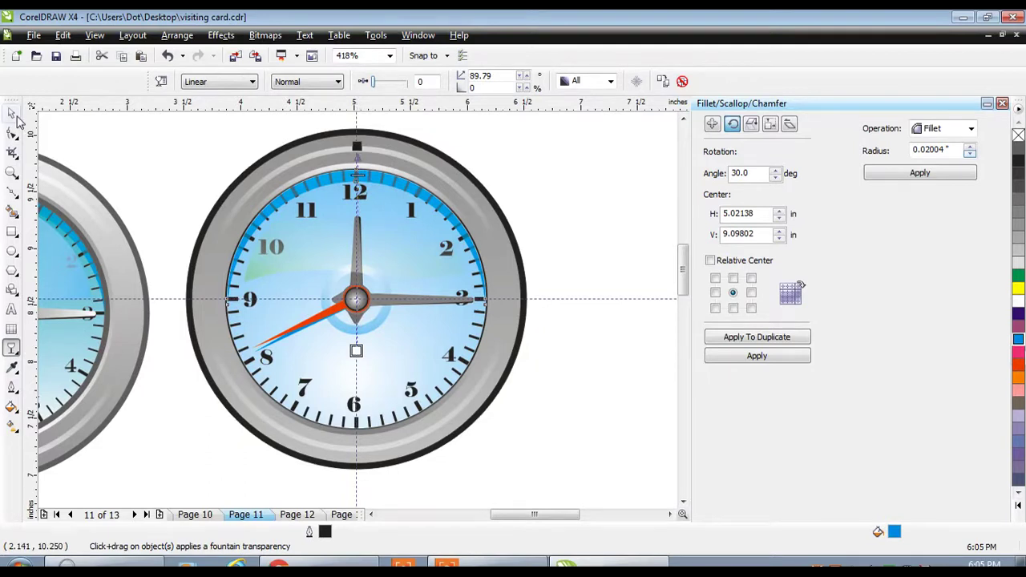
pyautogui.click(13, 115)
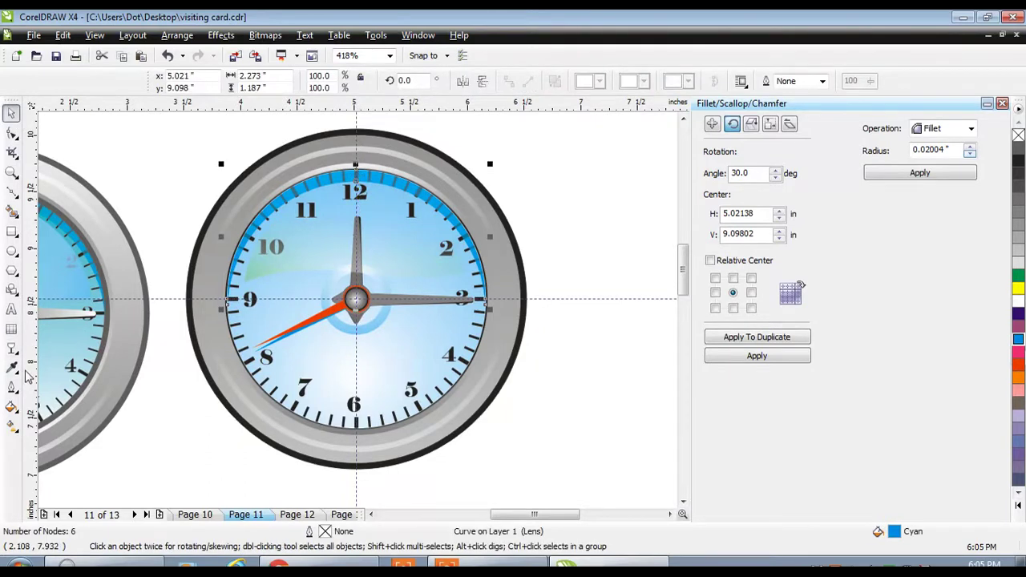
# Give the crescent a radial fountain fill from cyan to white with a vertical centre offset of about -51%
pyautogui.click(11, 407)
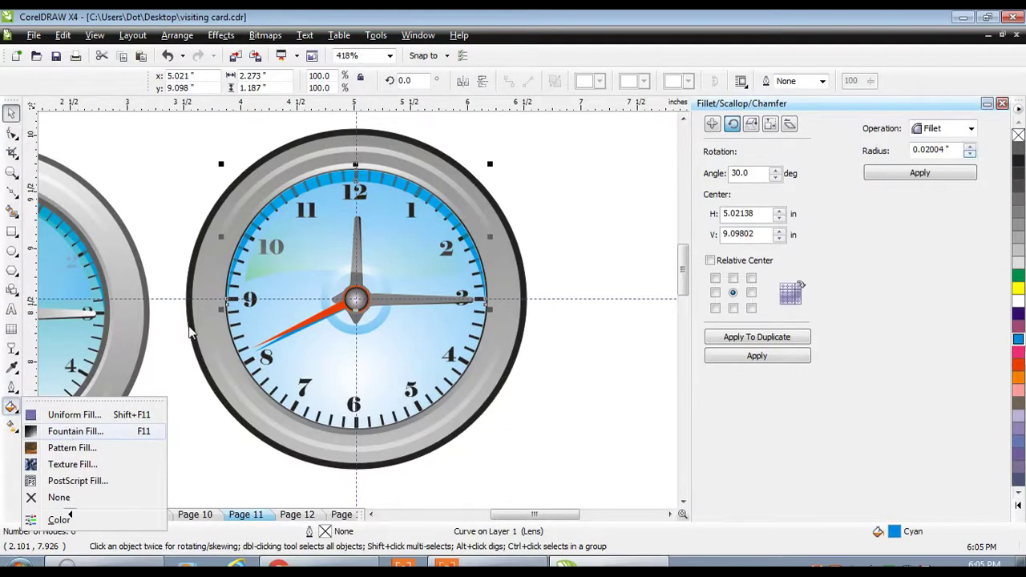
pyautogui.press('F11')
pyautogui.click(463, 170)
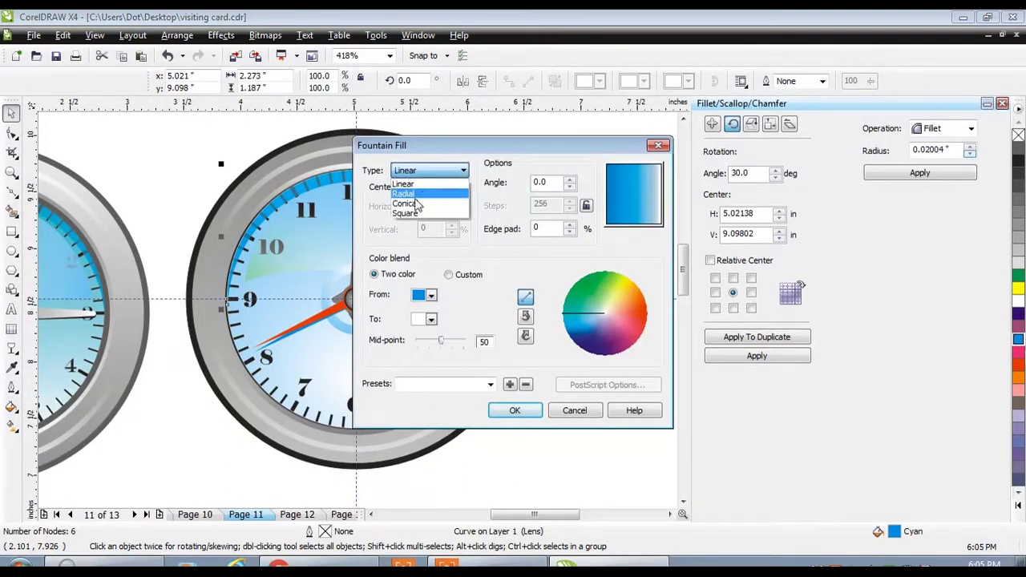
pyautogui.click(403, 194)
pyautogui.moveTo(635, 196); pyautogui.dragTo(633, 226)
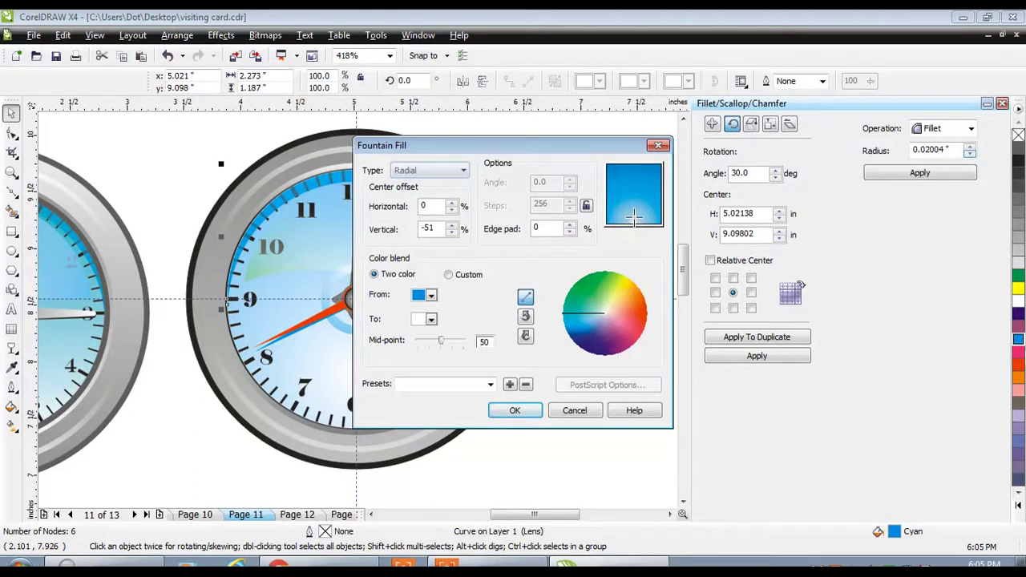
pyautogui.click(513, 410)
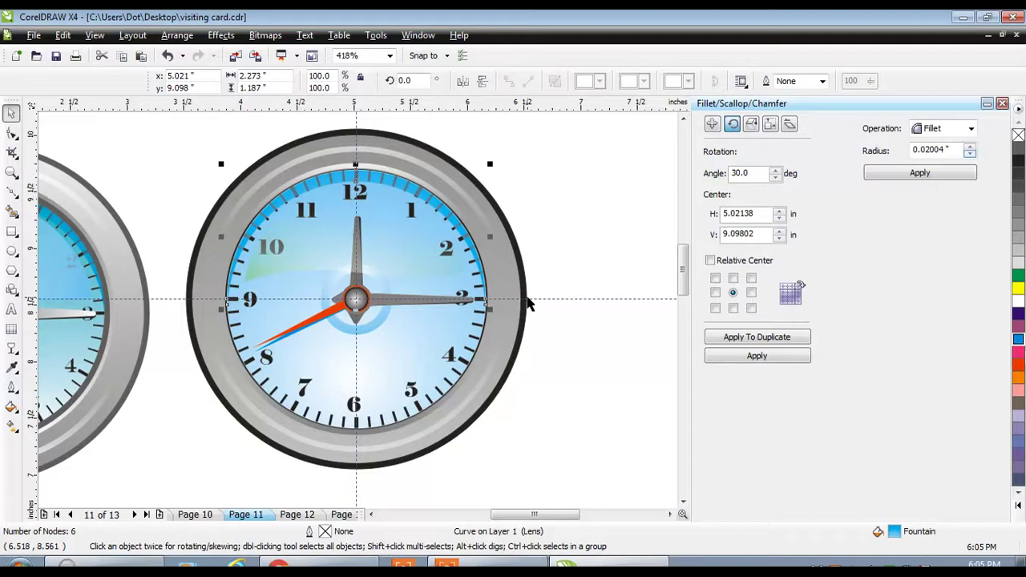
pyautogui.click(561, 234)
# Select all objects of the new clock and move them down 0.11 inch to align with the reference clock
pyautogui.hotkey('shift', 'F4')
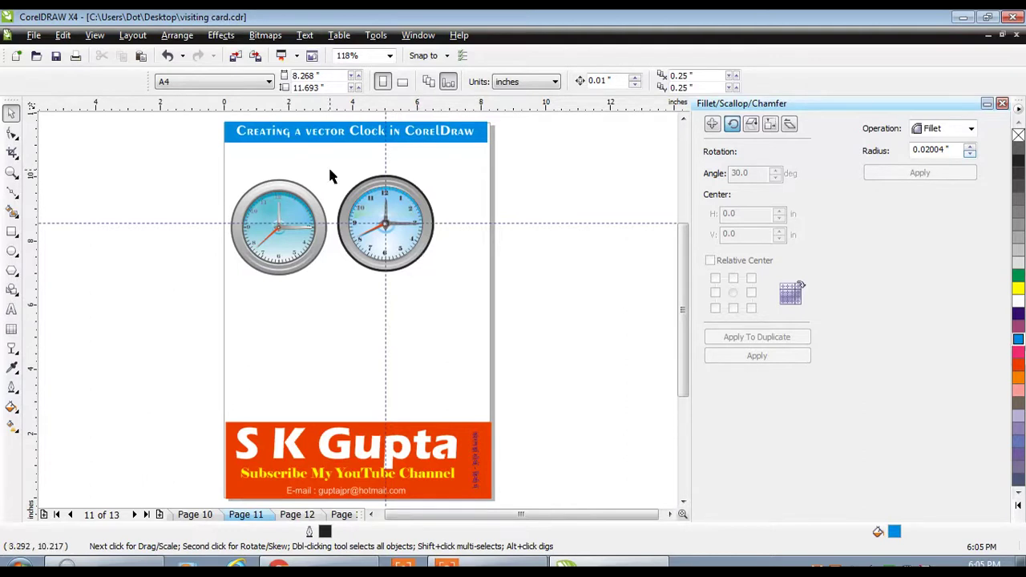
pyautogui.moveTo(323, 168); pyautogui.dragTo(462, 284)
pyautogui.press('Down')
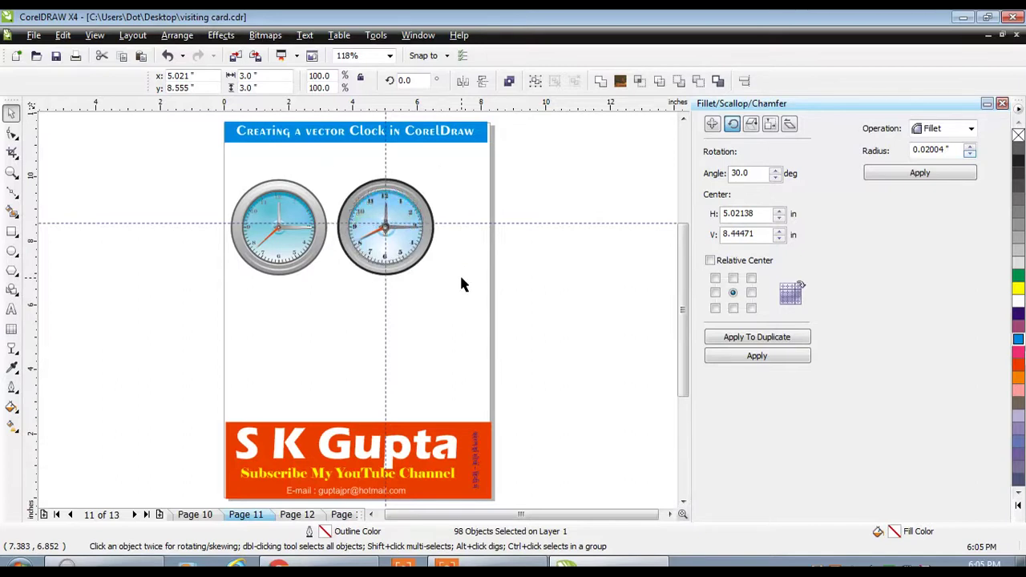
pyautogui.click(181, 154)
pyautogui.moveTo(181, 154); pyautogui.dragTo(473, 299)
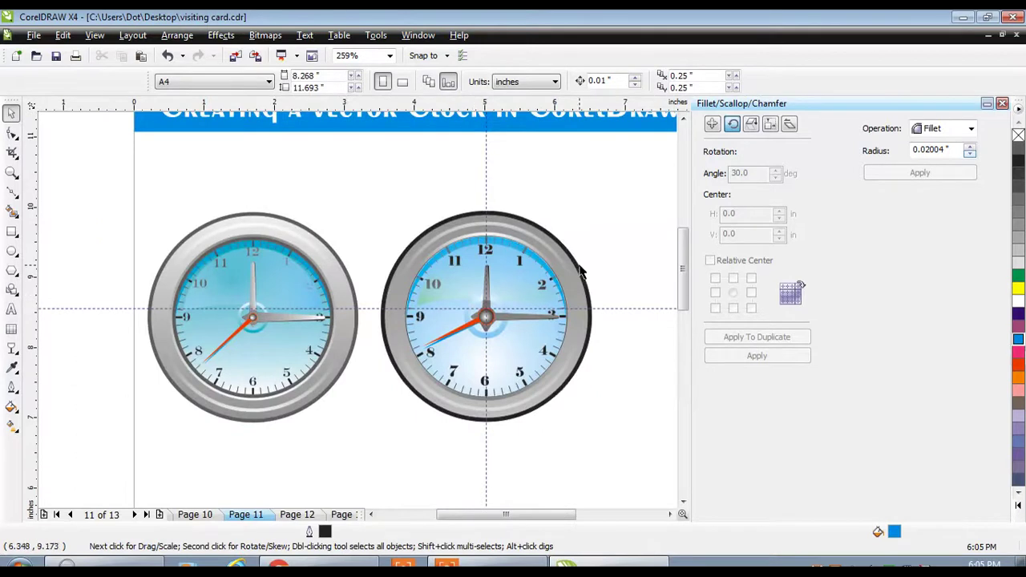